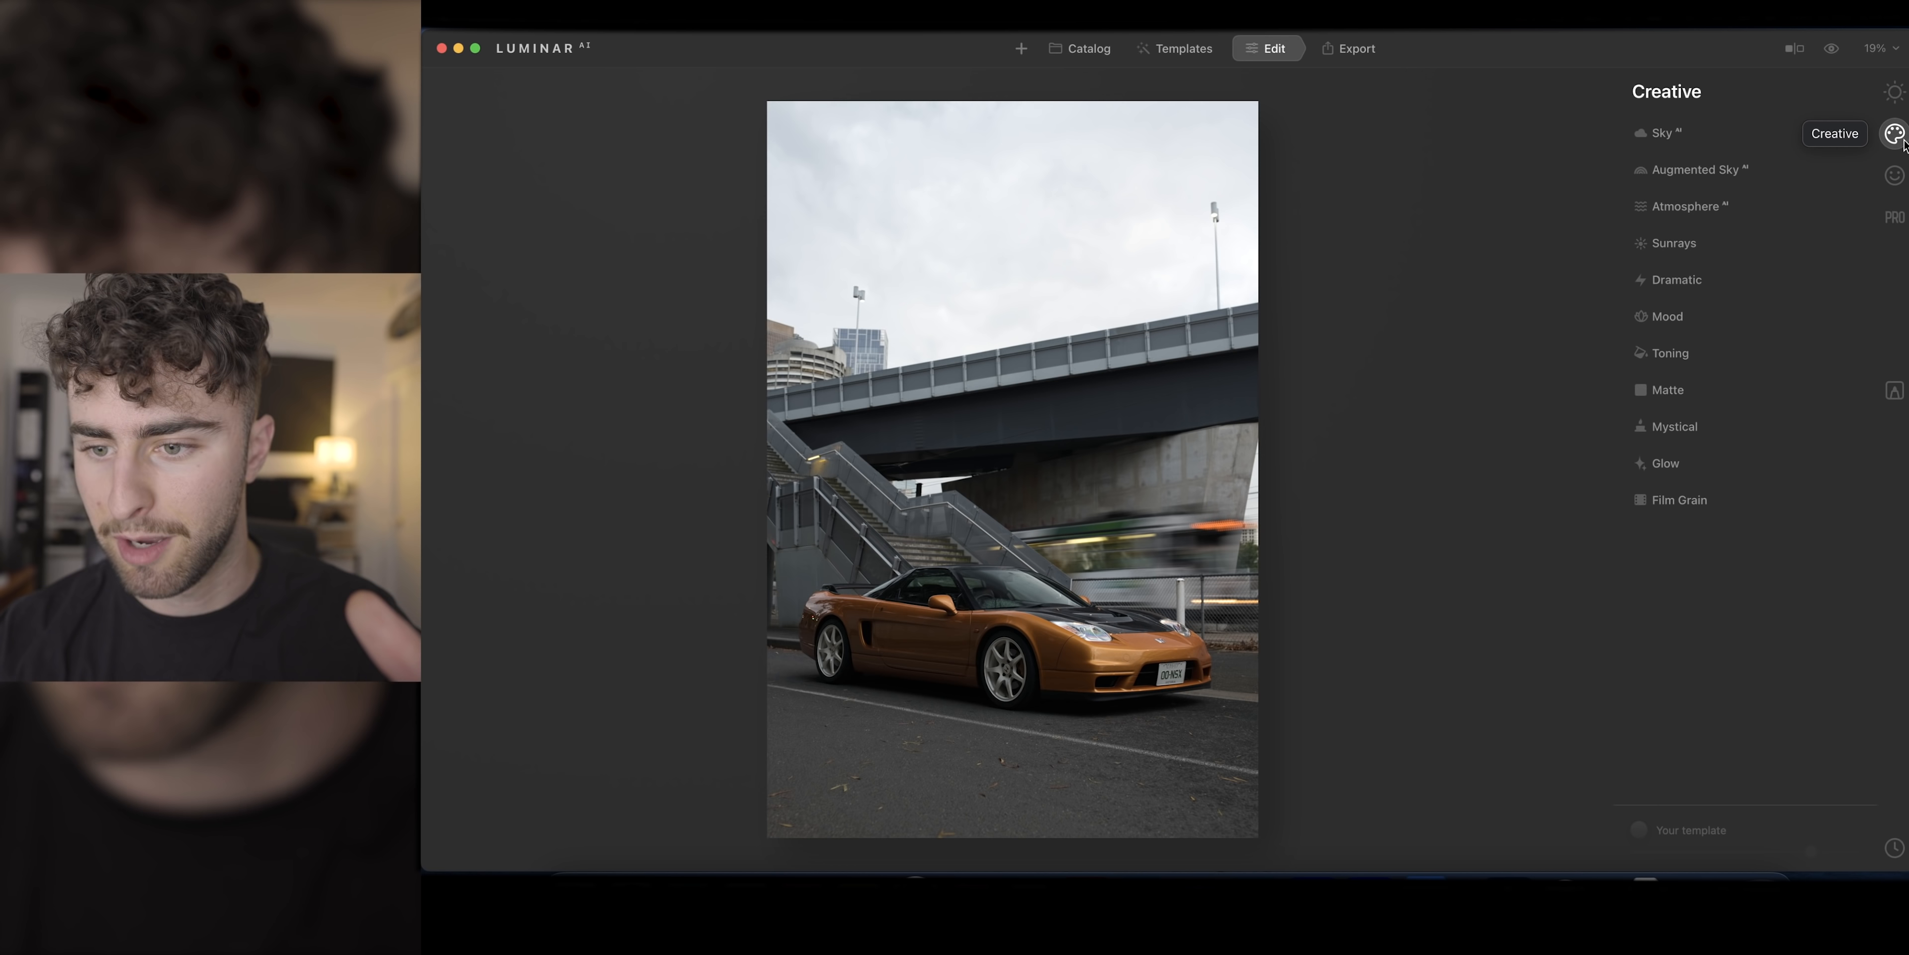
click(1668, 134)
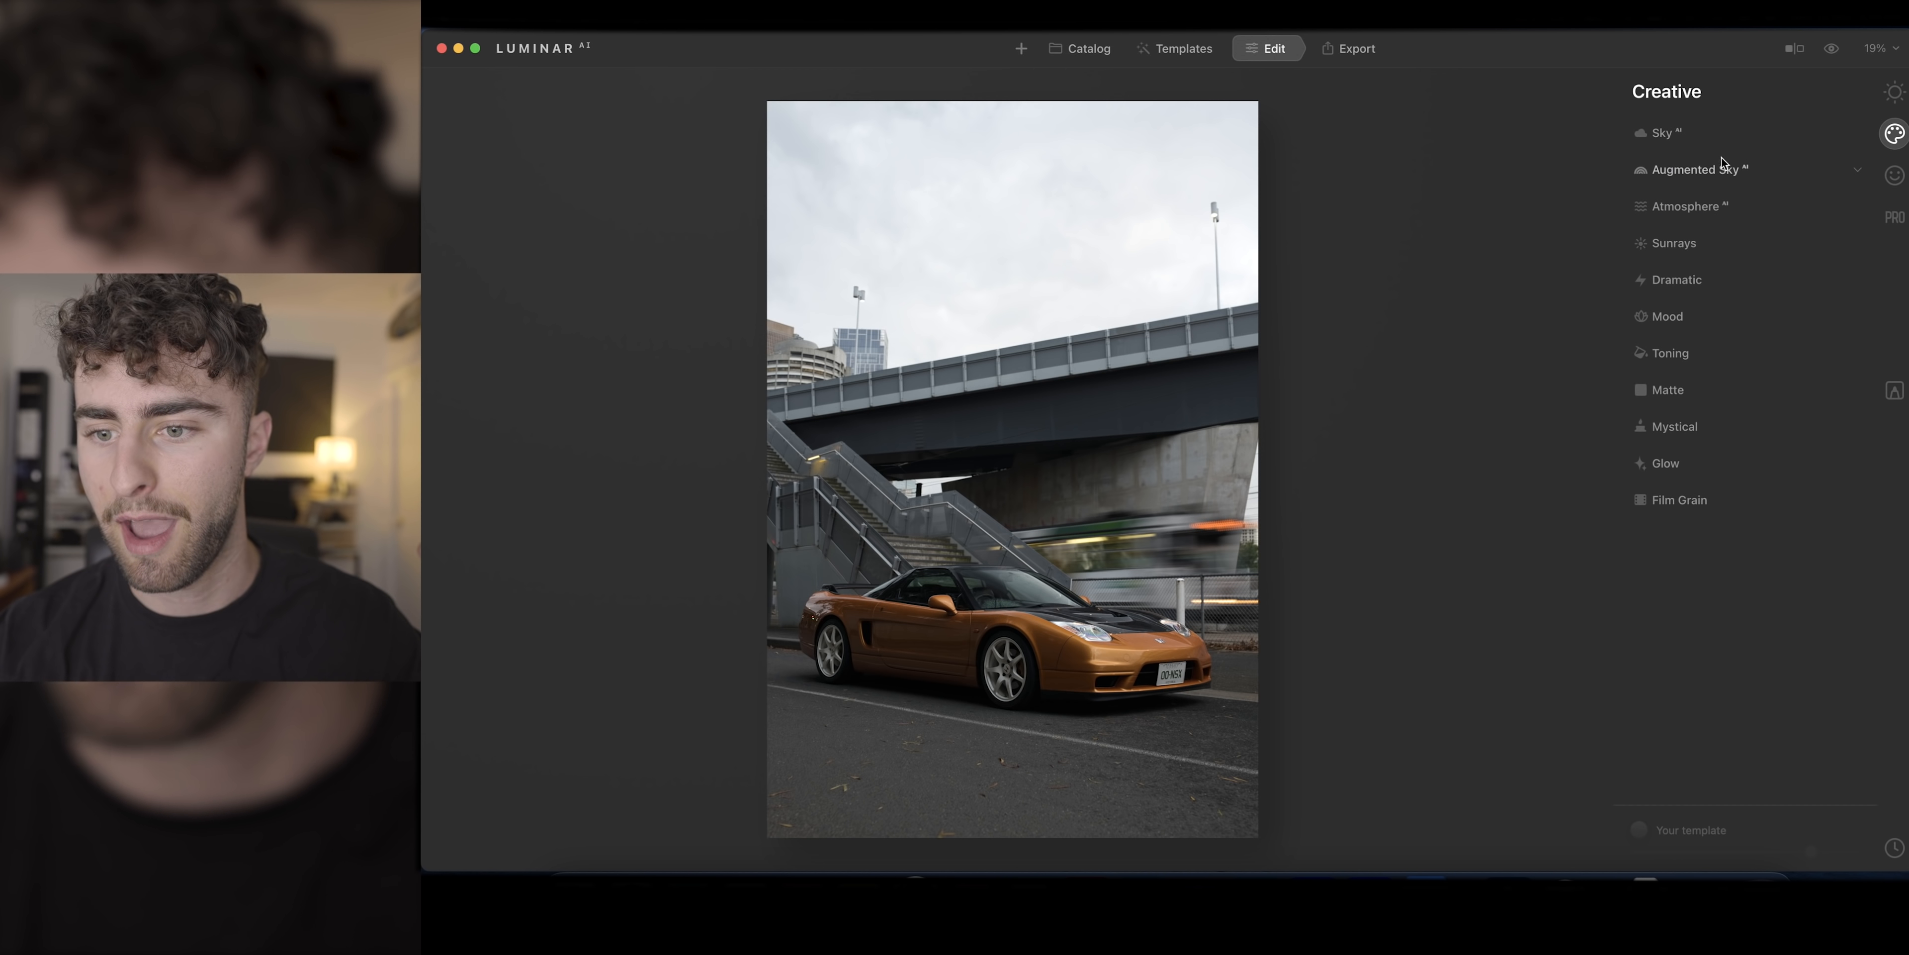
click(1693, 206)
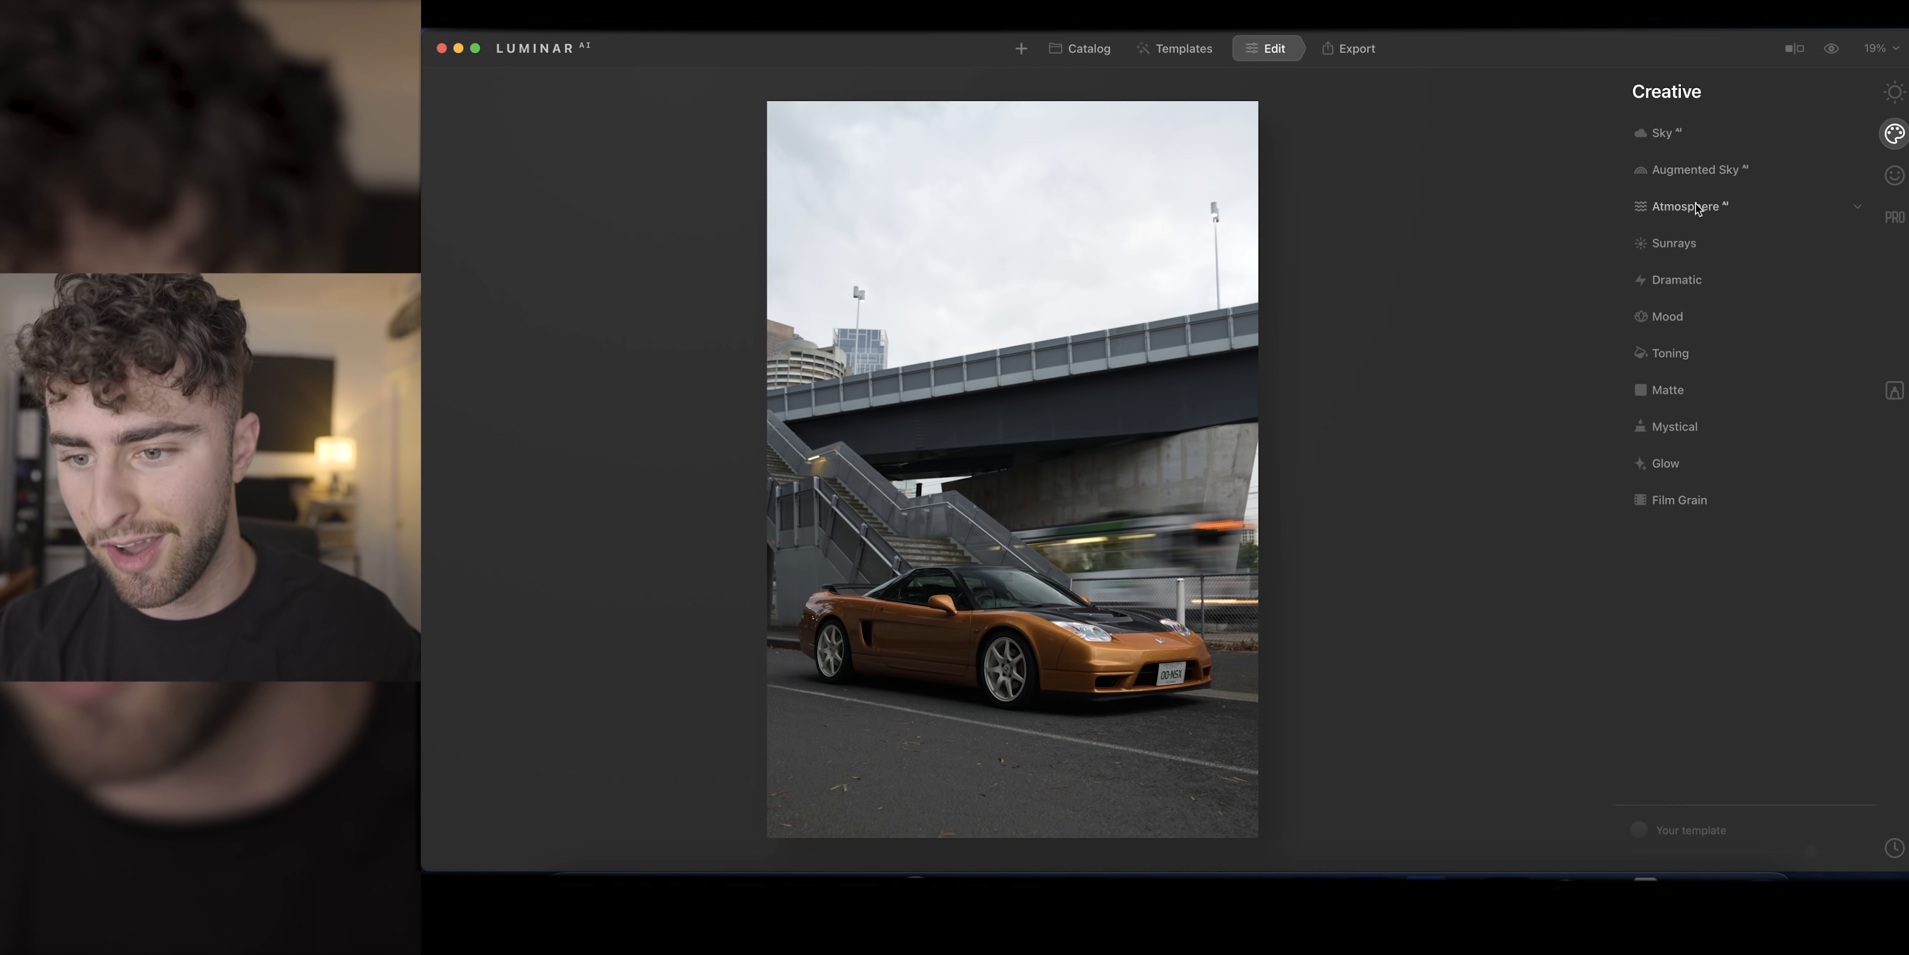
click(1699, 210)
click(1699, 210)
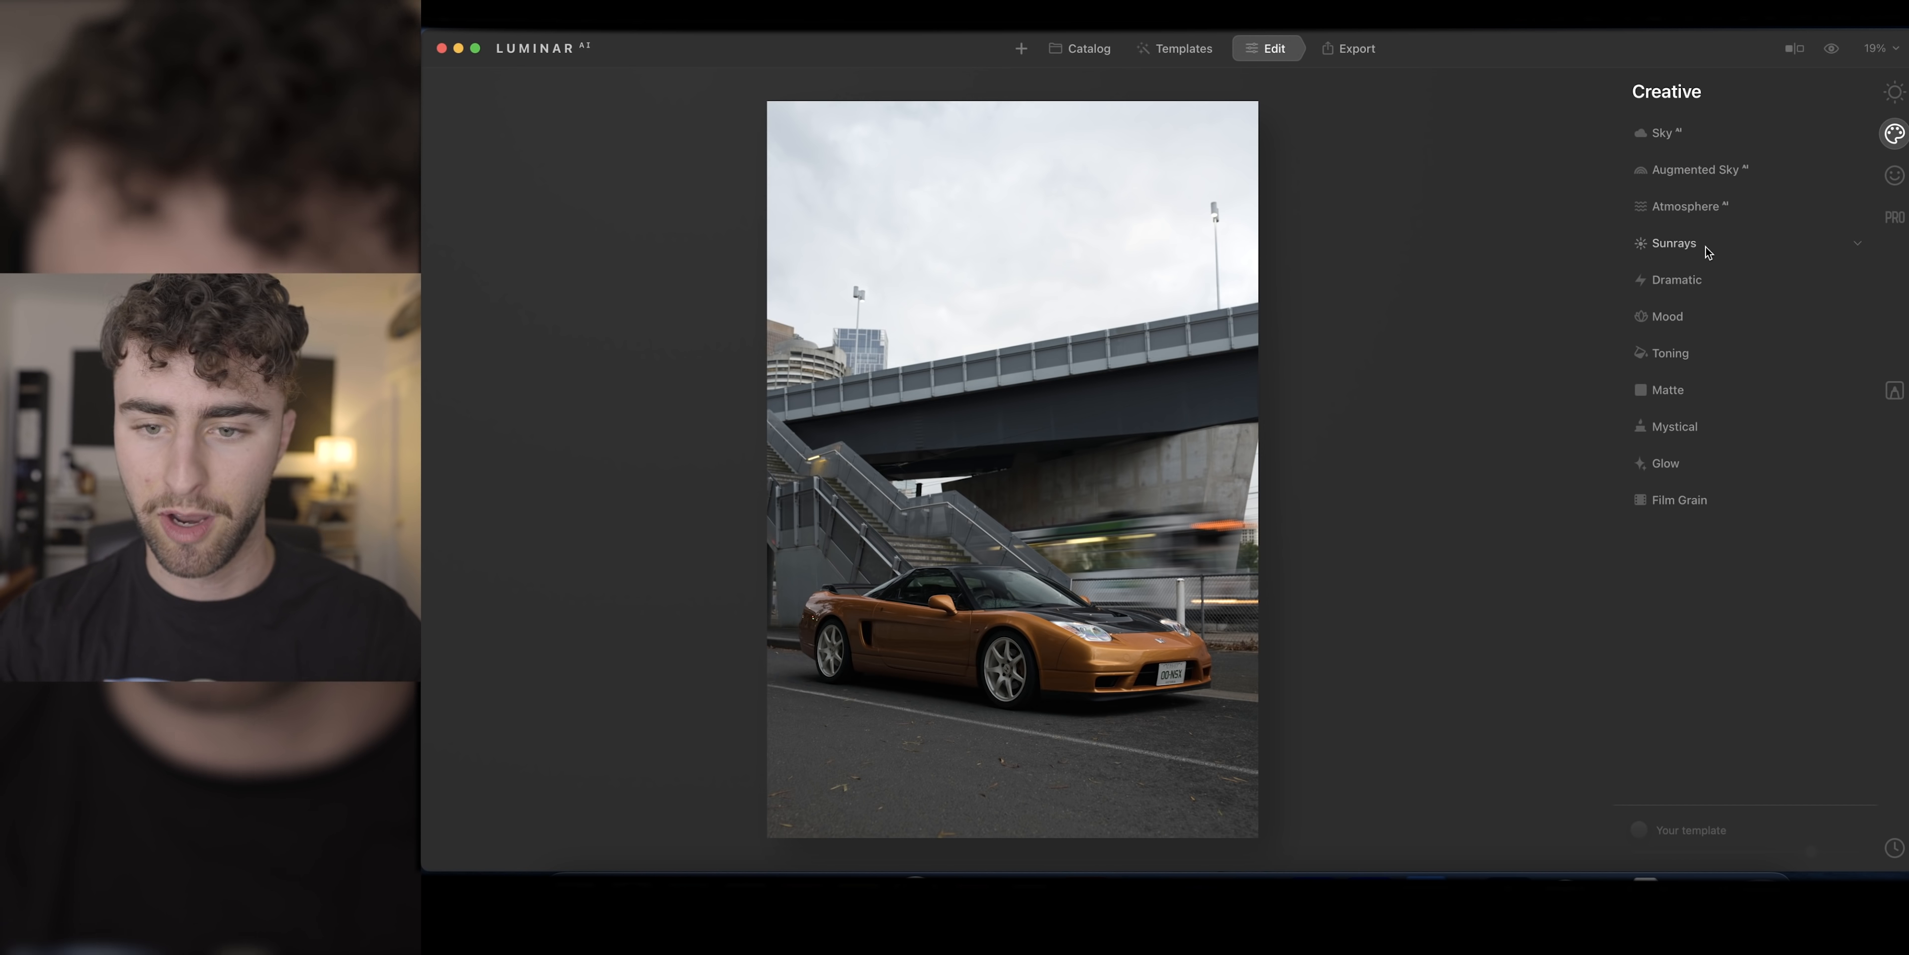
click(1893, 92)
click(1893, 134)
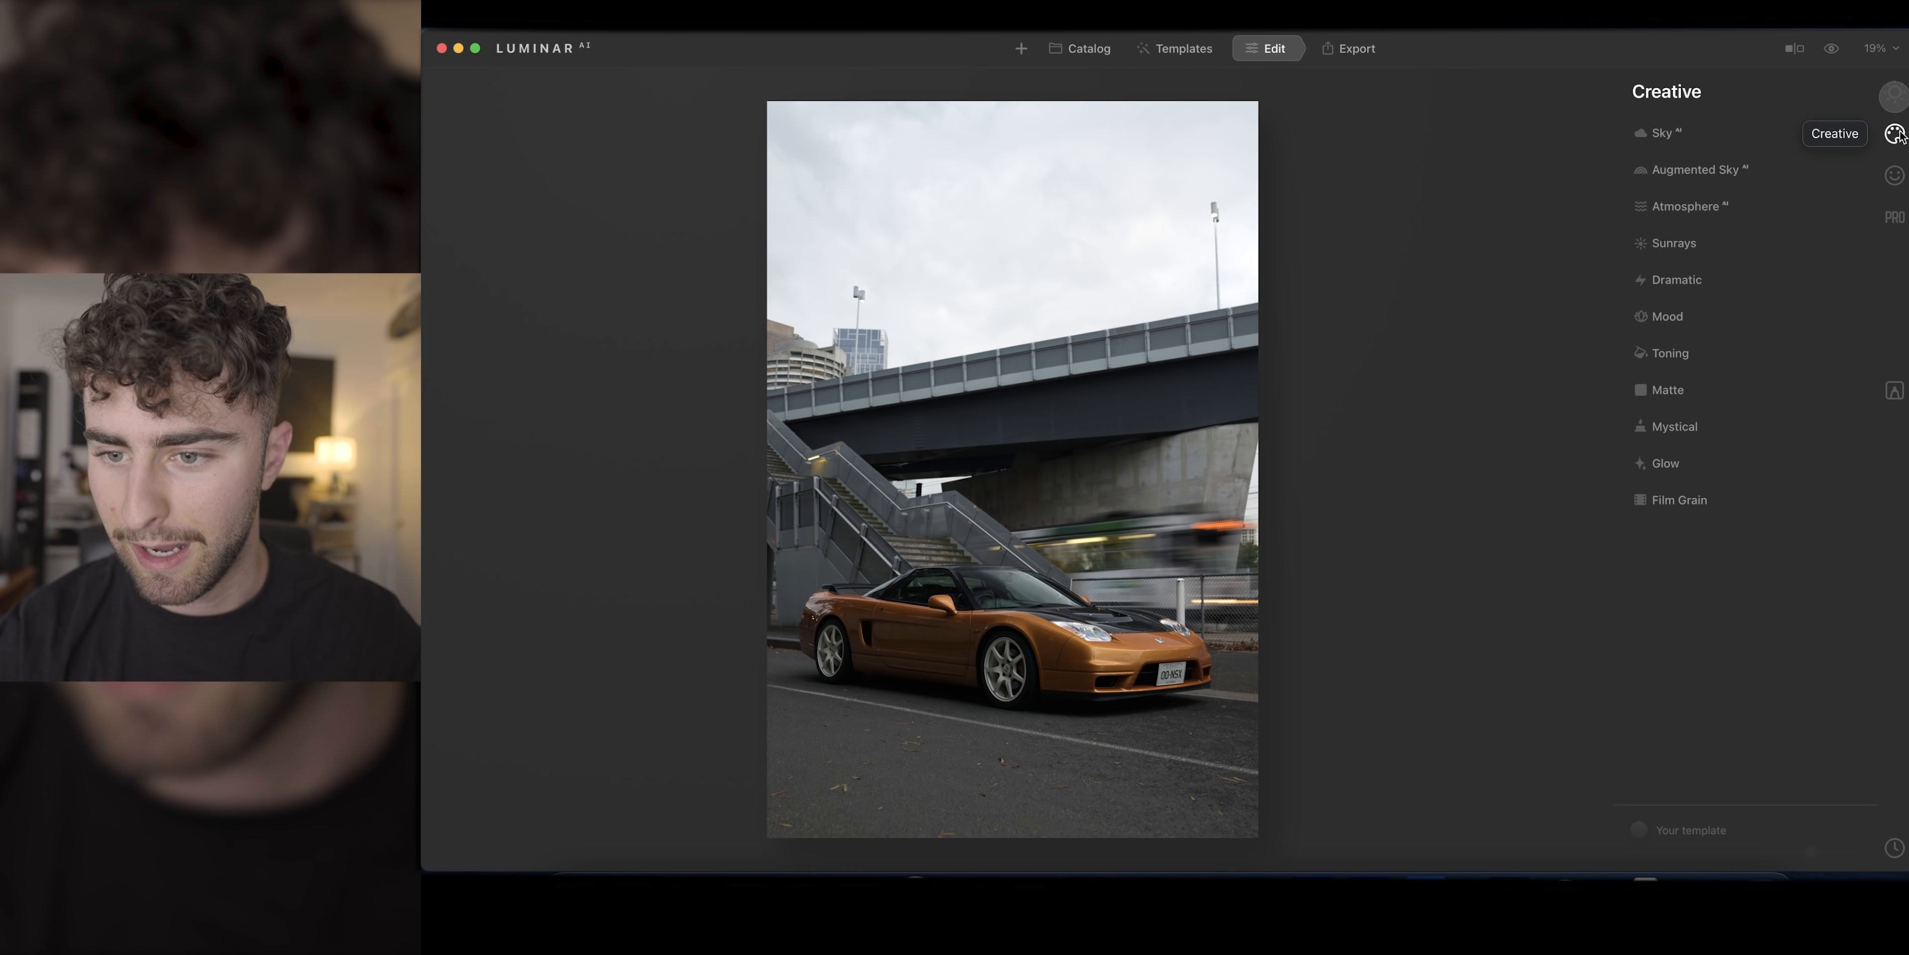
Step: Replace the overcast sky in the car photo with the Sunset 4 sky
click(1692, 133)
click(1742, 177)
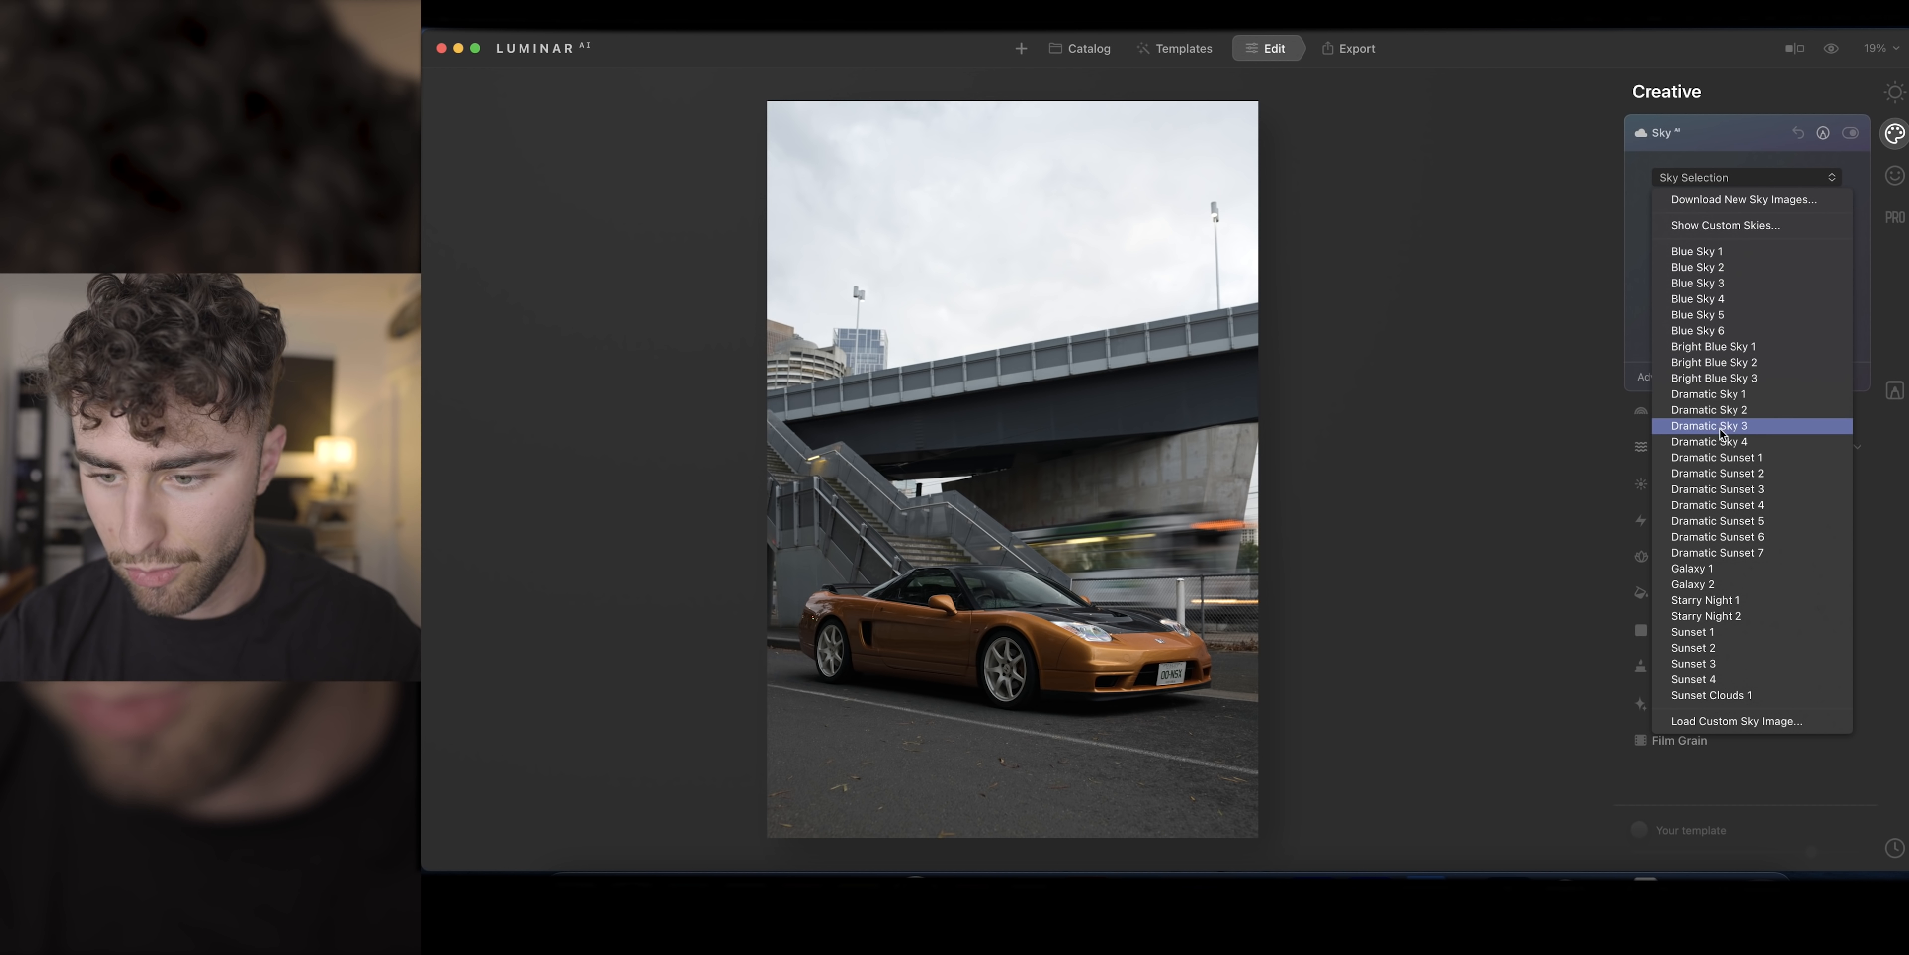
click(1715, 677)
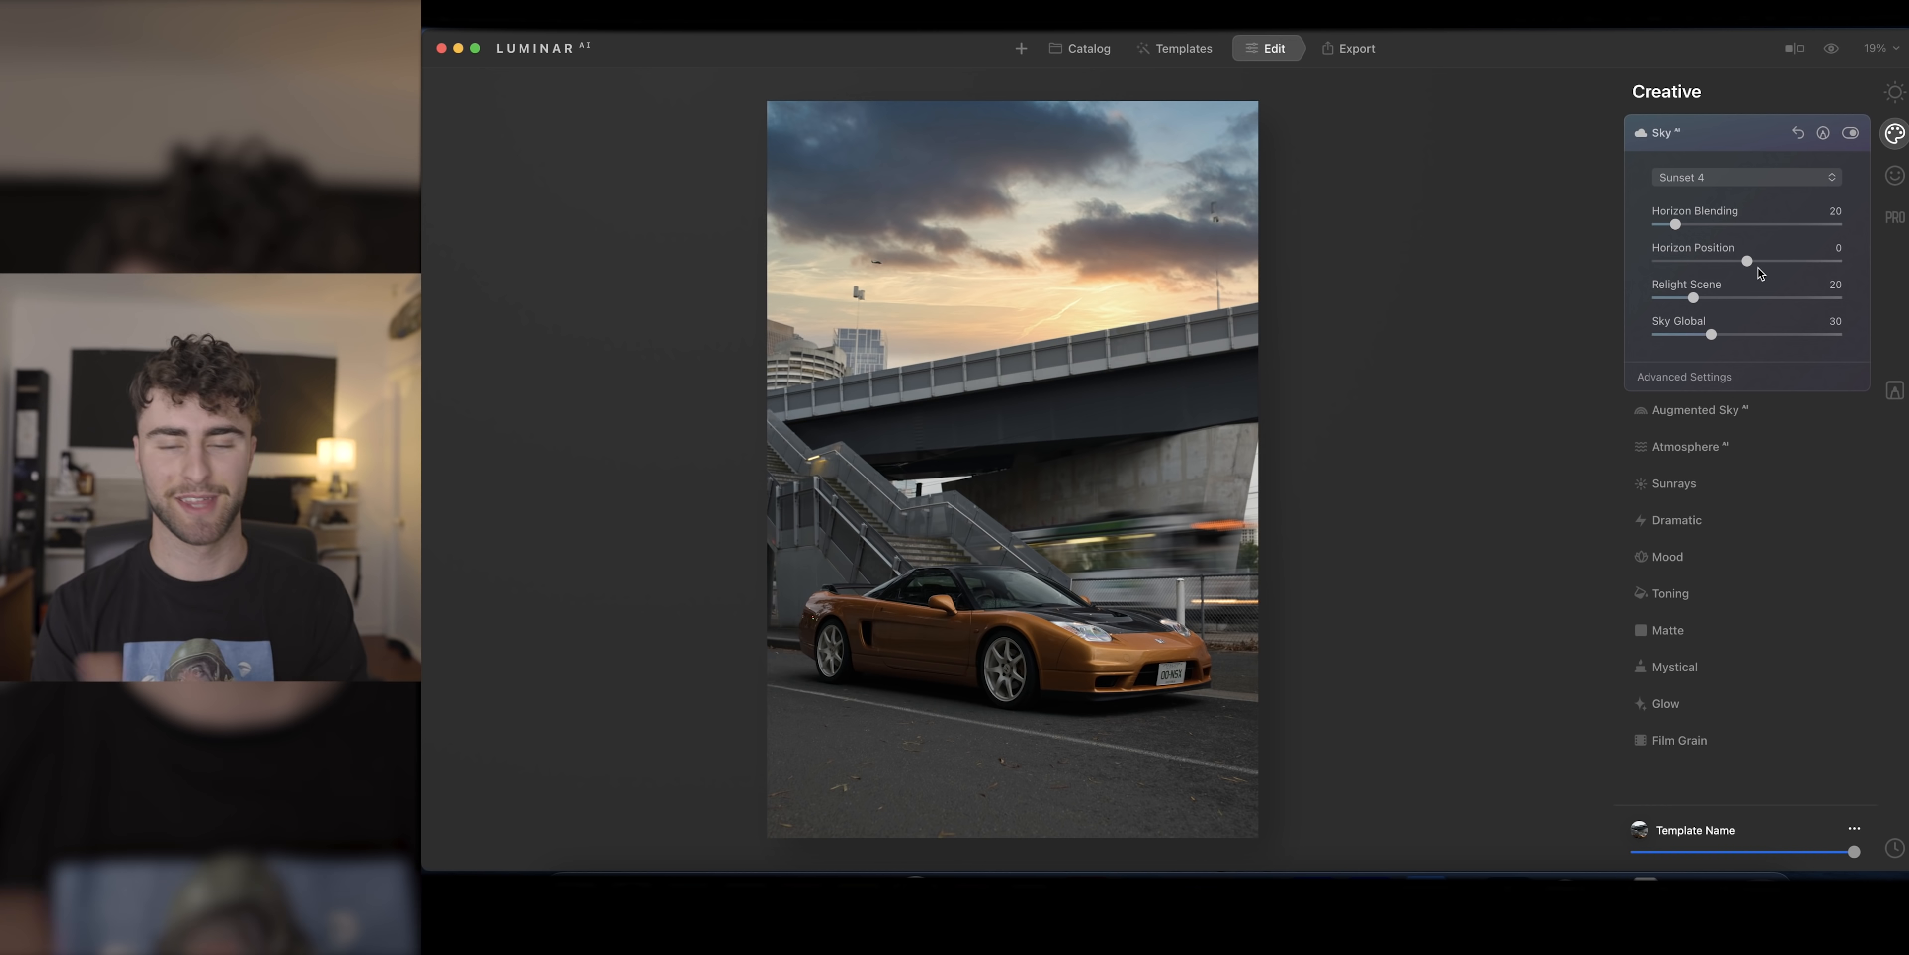
Step: Reveal the advanced sky settings, lower Horizon Position to -16 and raise Relight Scene to 56
click(1699, 379)
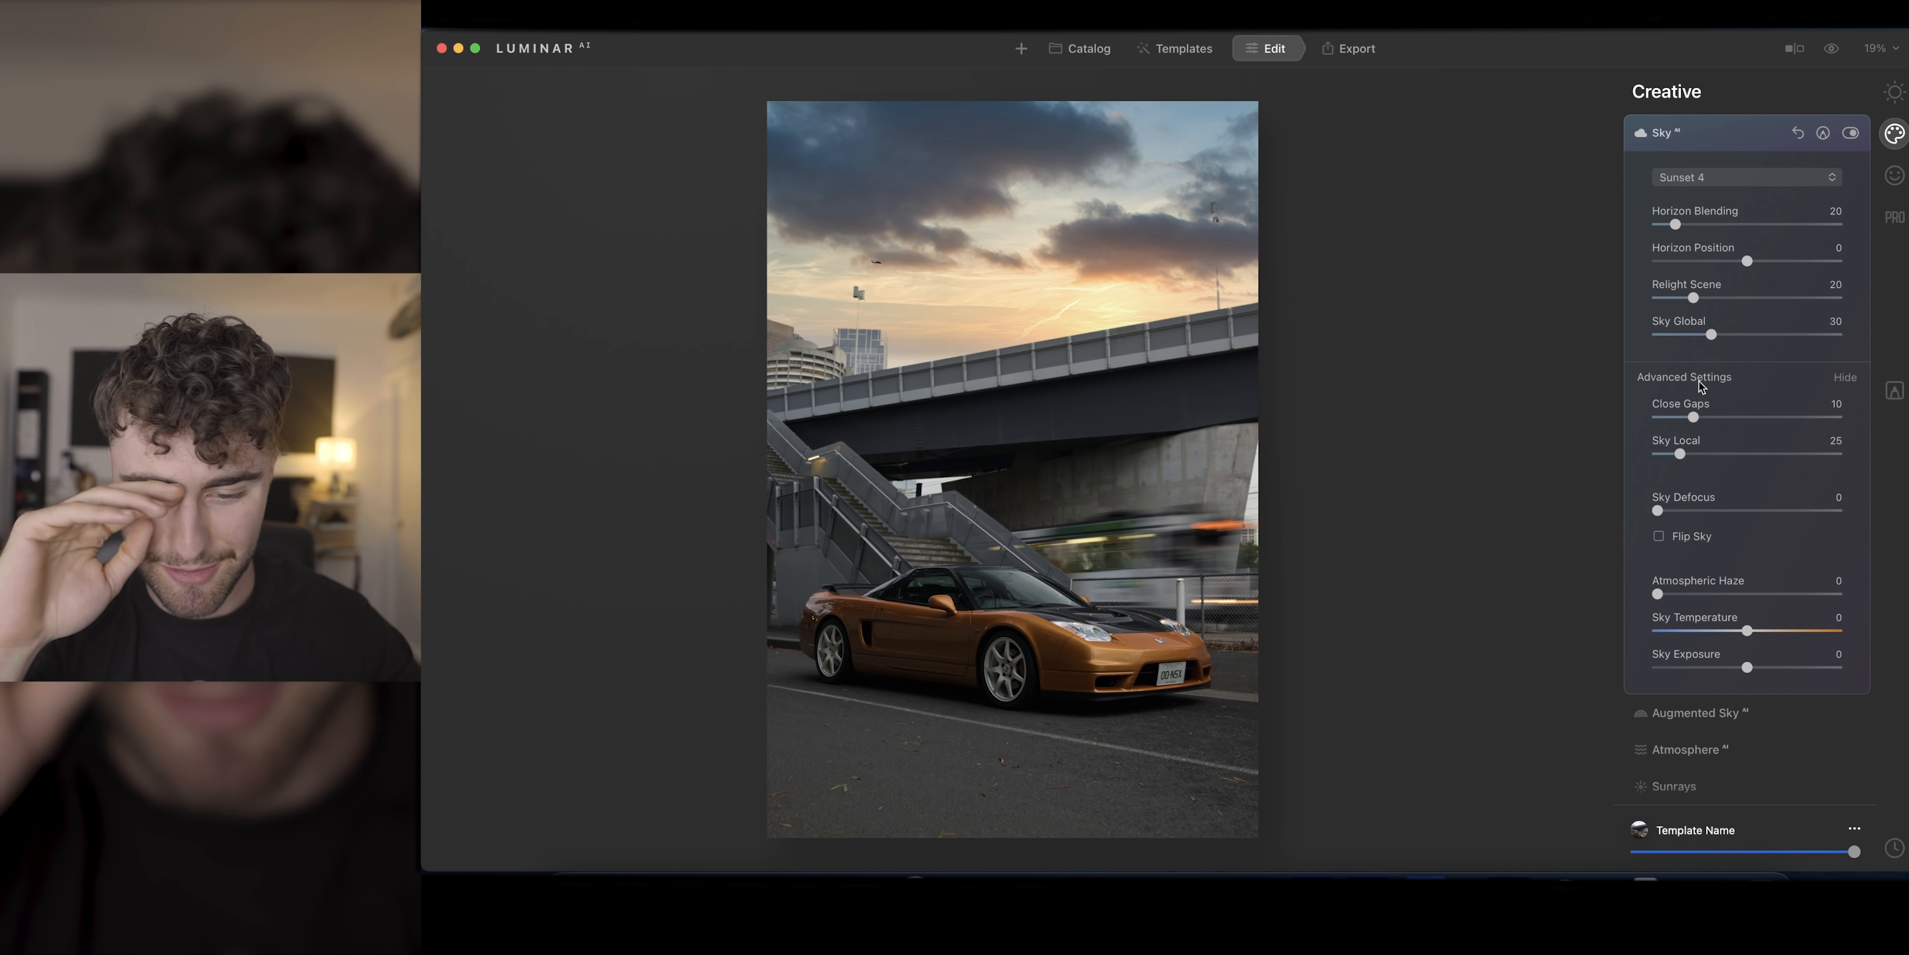
mouse_move(1747, 261)
mouse_down()
mouse_move(1714, 261)
mouse_move(1732, 261)
mouse_up()
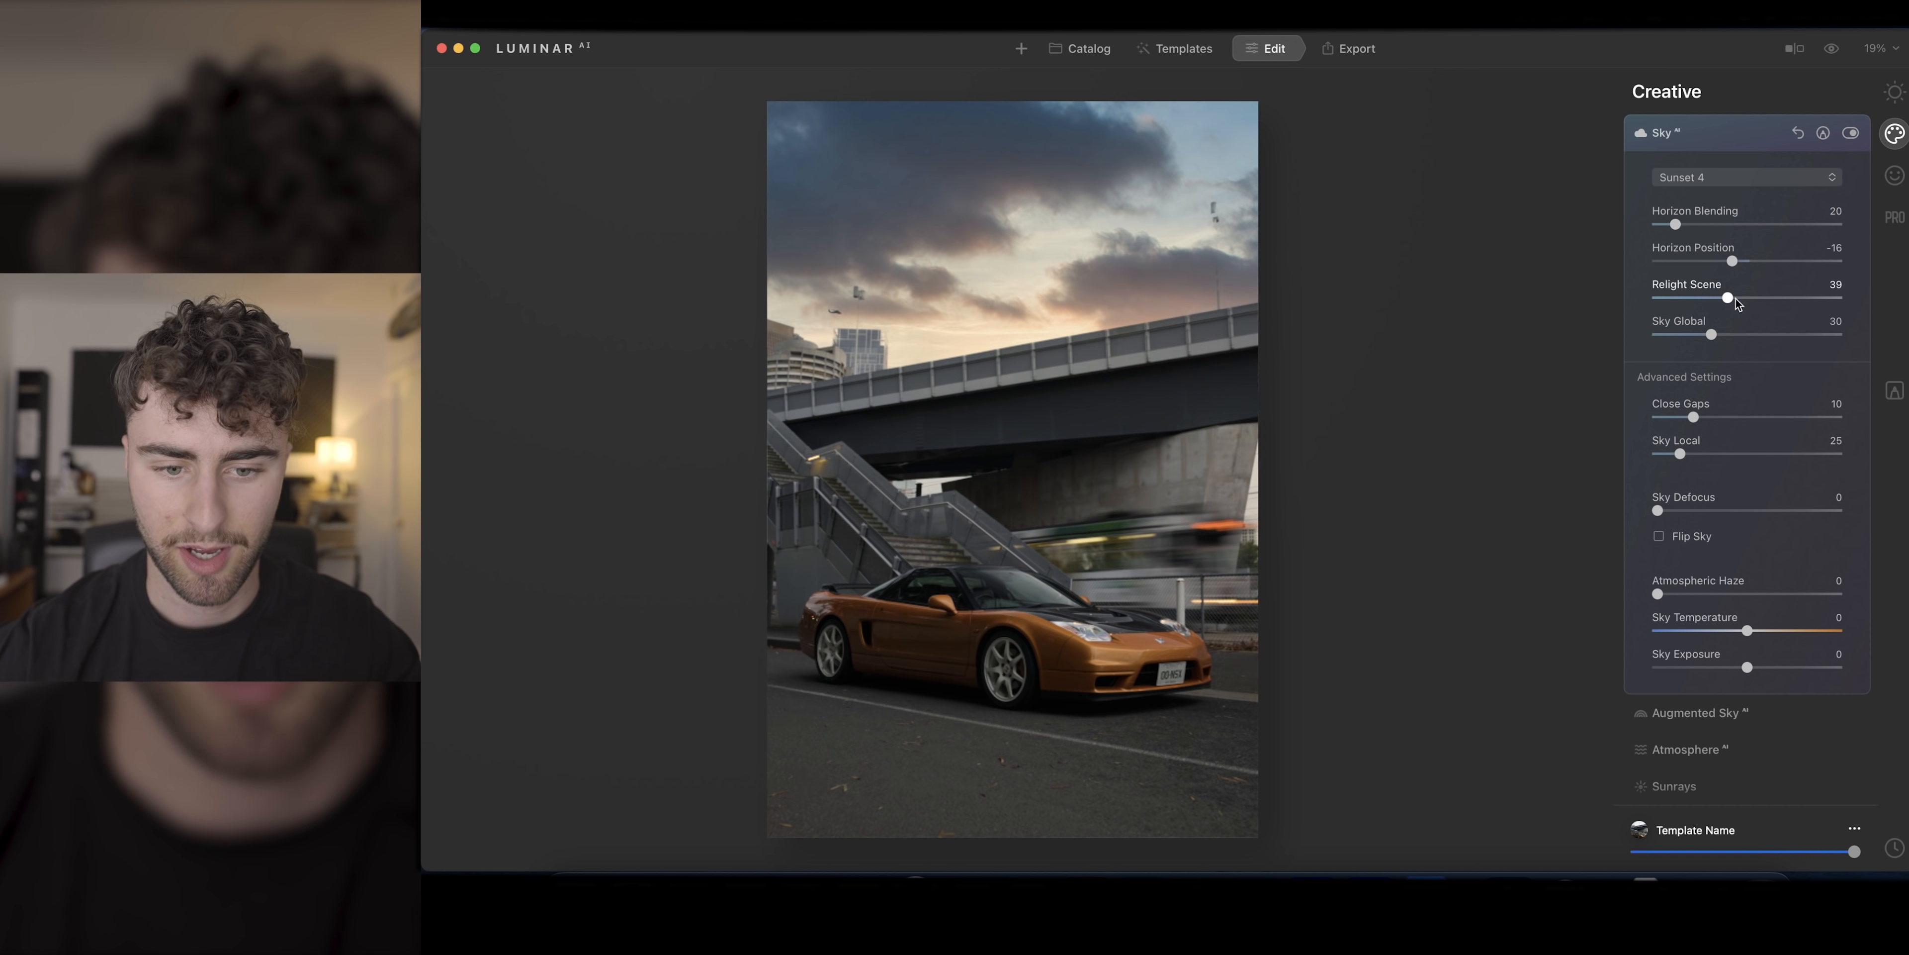
drag(1751, 297, 1770, 289)
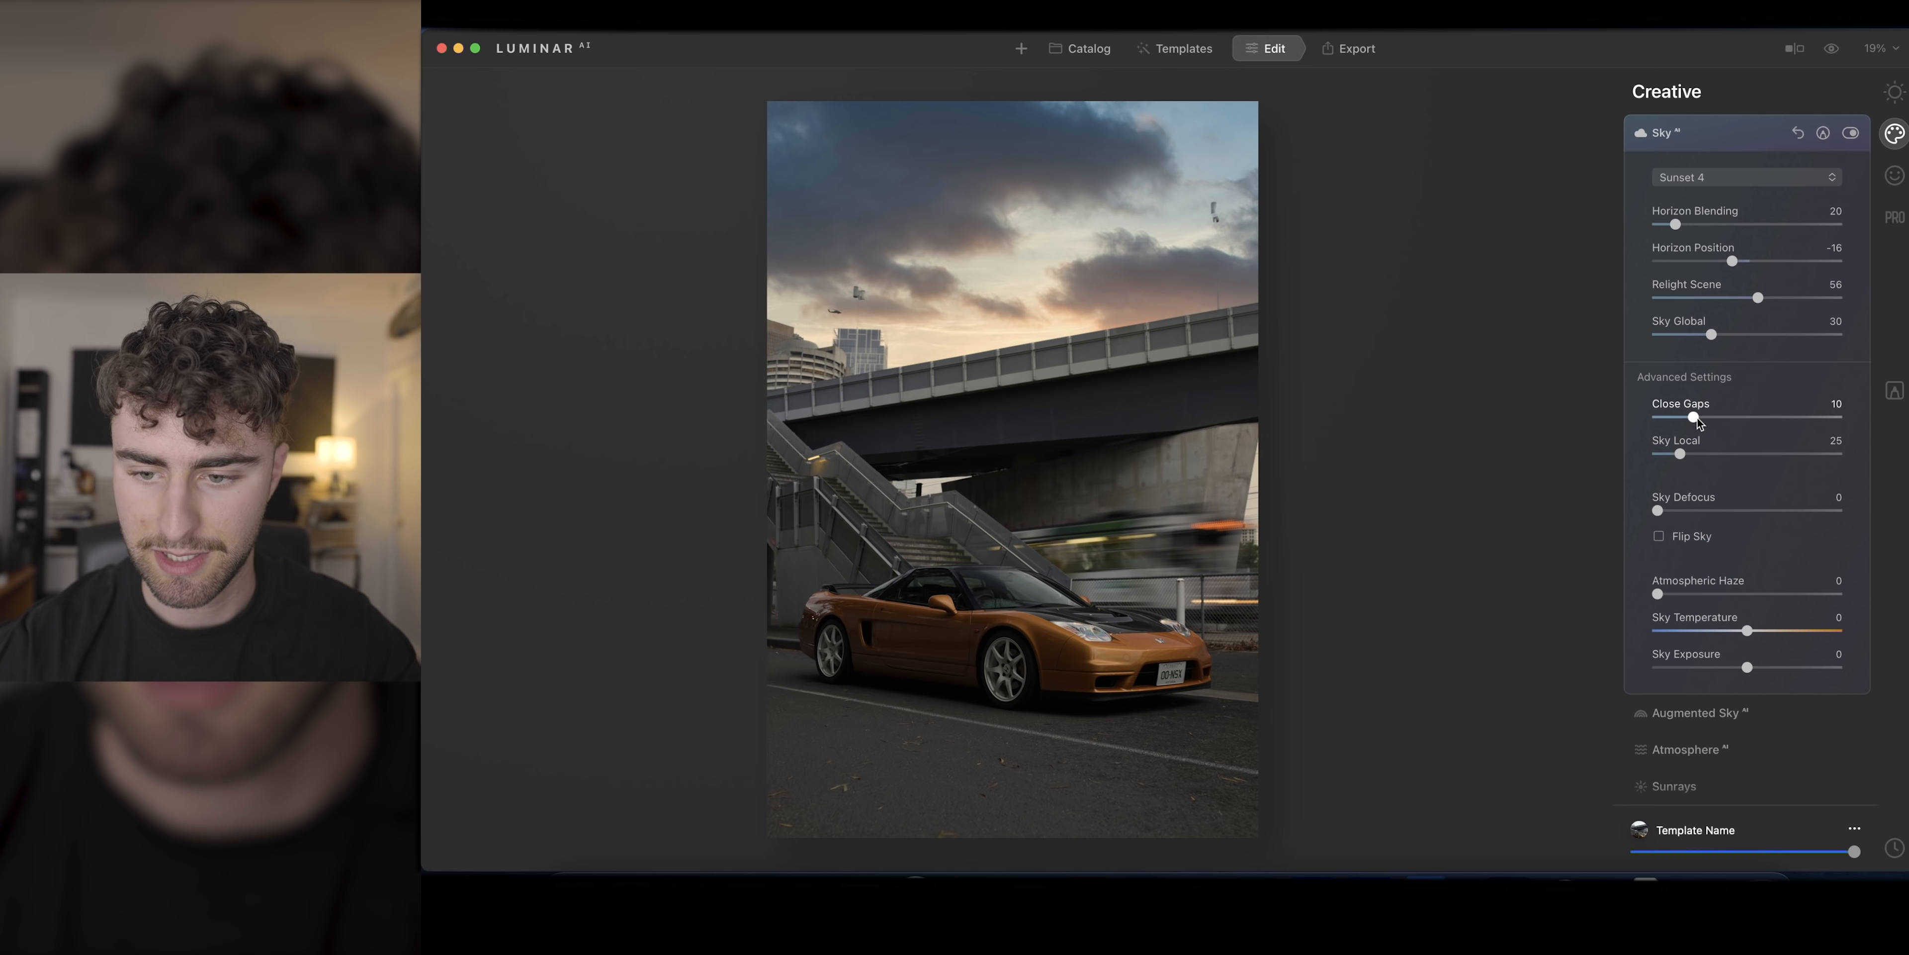
Step: Flip the sky and set Horizon Position -20, Close Gaps 19, Sky Local 85, Sky Defocus 21, Sky Temperature -13 and Sky Exposure -4
drag(1696, 417, 1710, 417)
drag(1657, 510, 1688, 511)
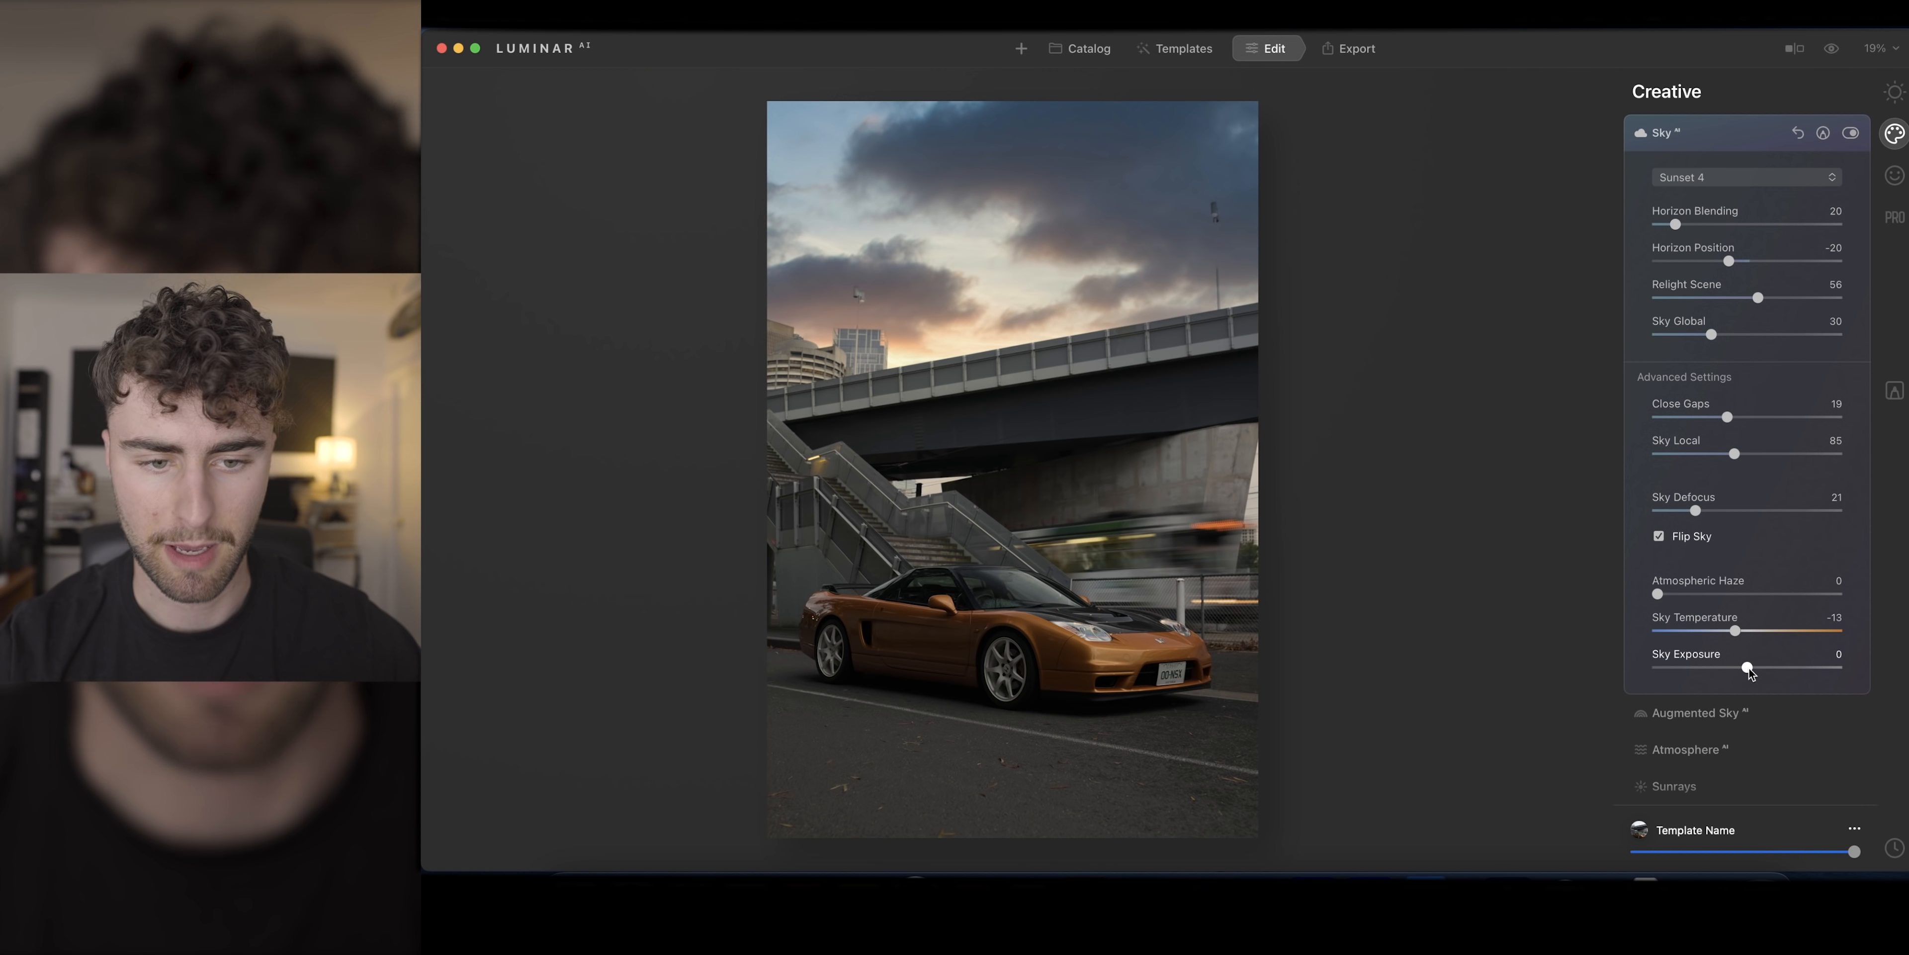
drag(1750, 668, 1744, 669)
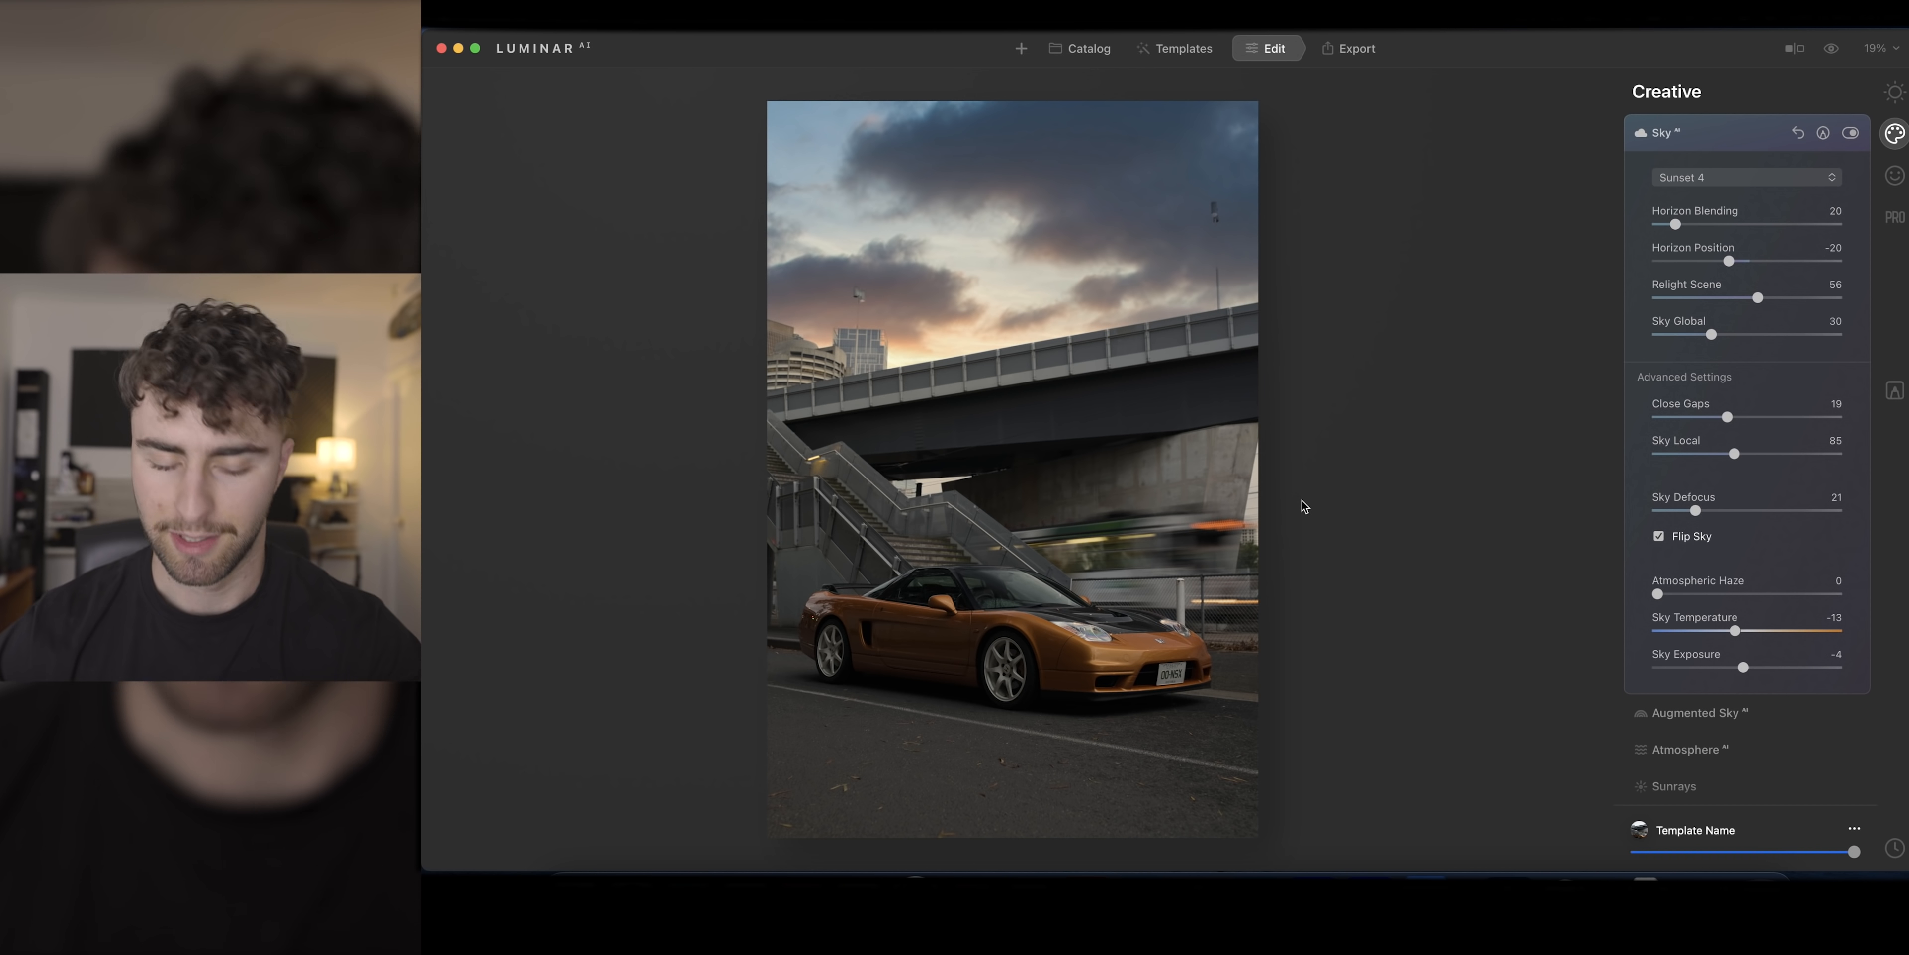
Step: Compare the car photo with the replaced sky against the unedited original
key(backslash)
key(backslash)
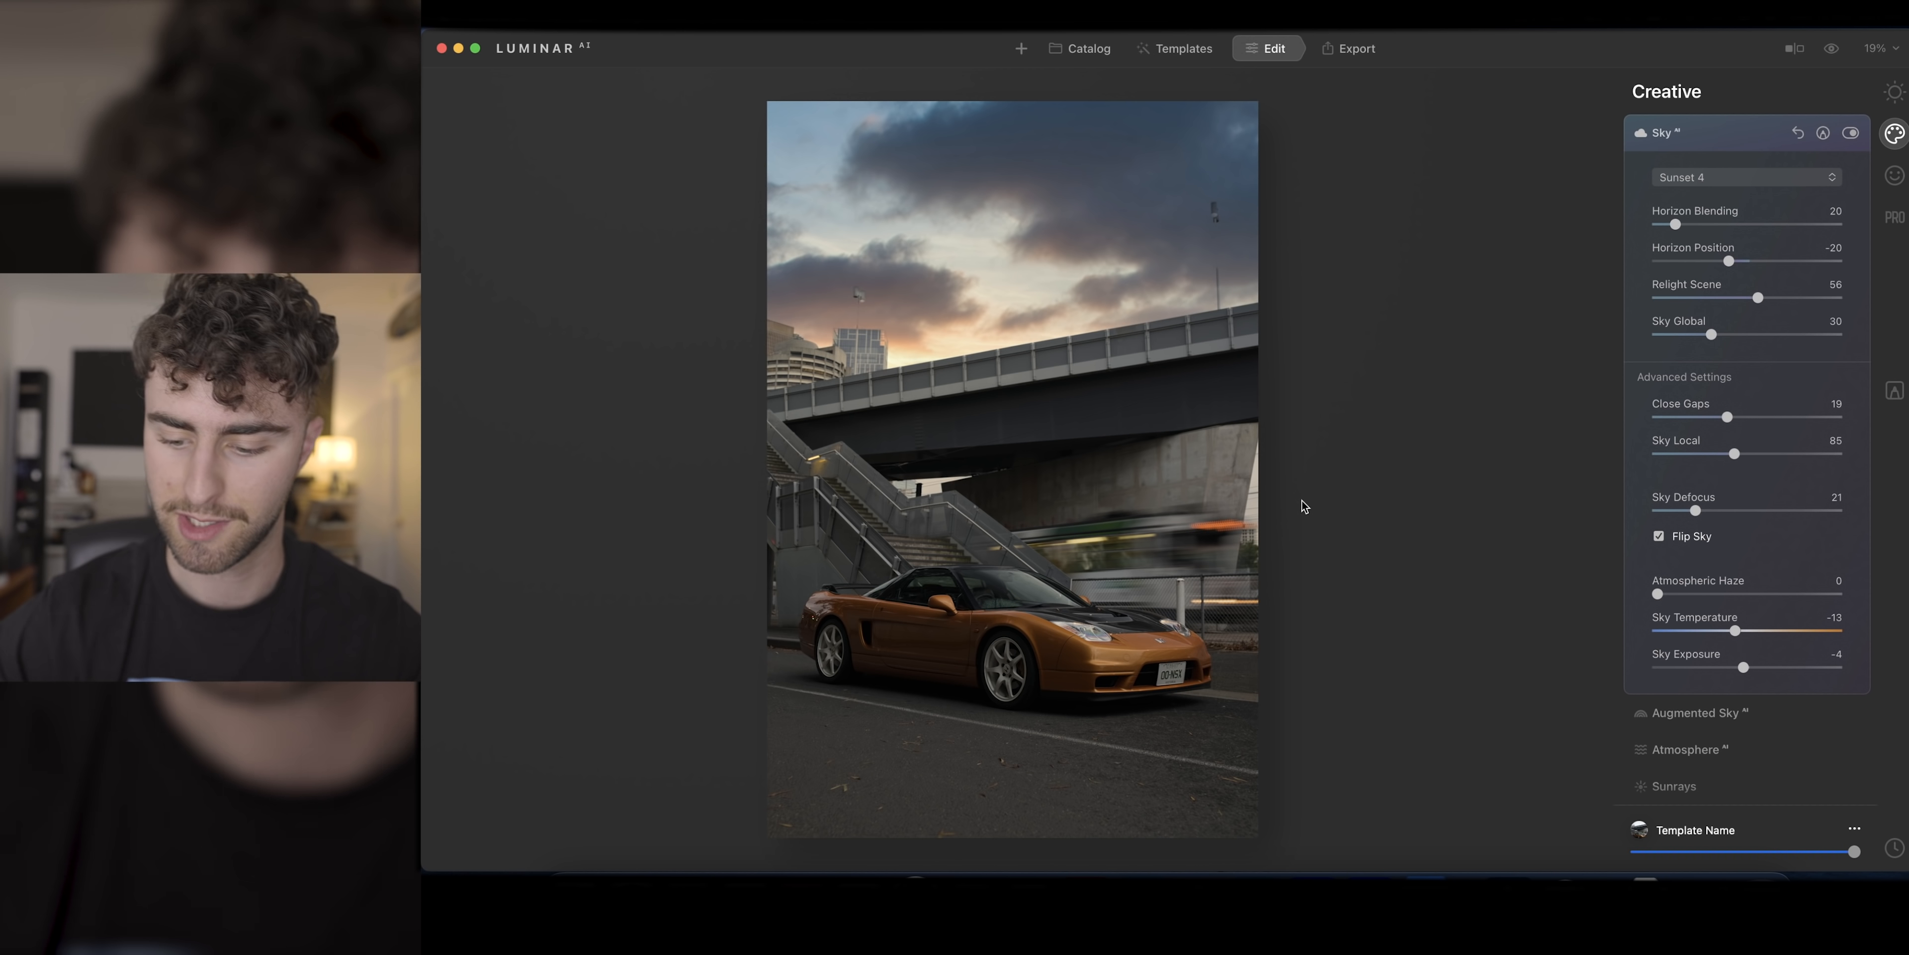
key(backslash)
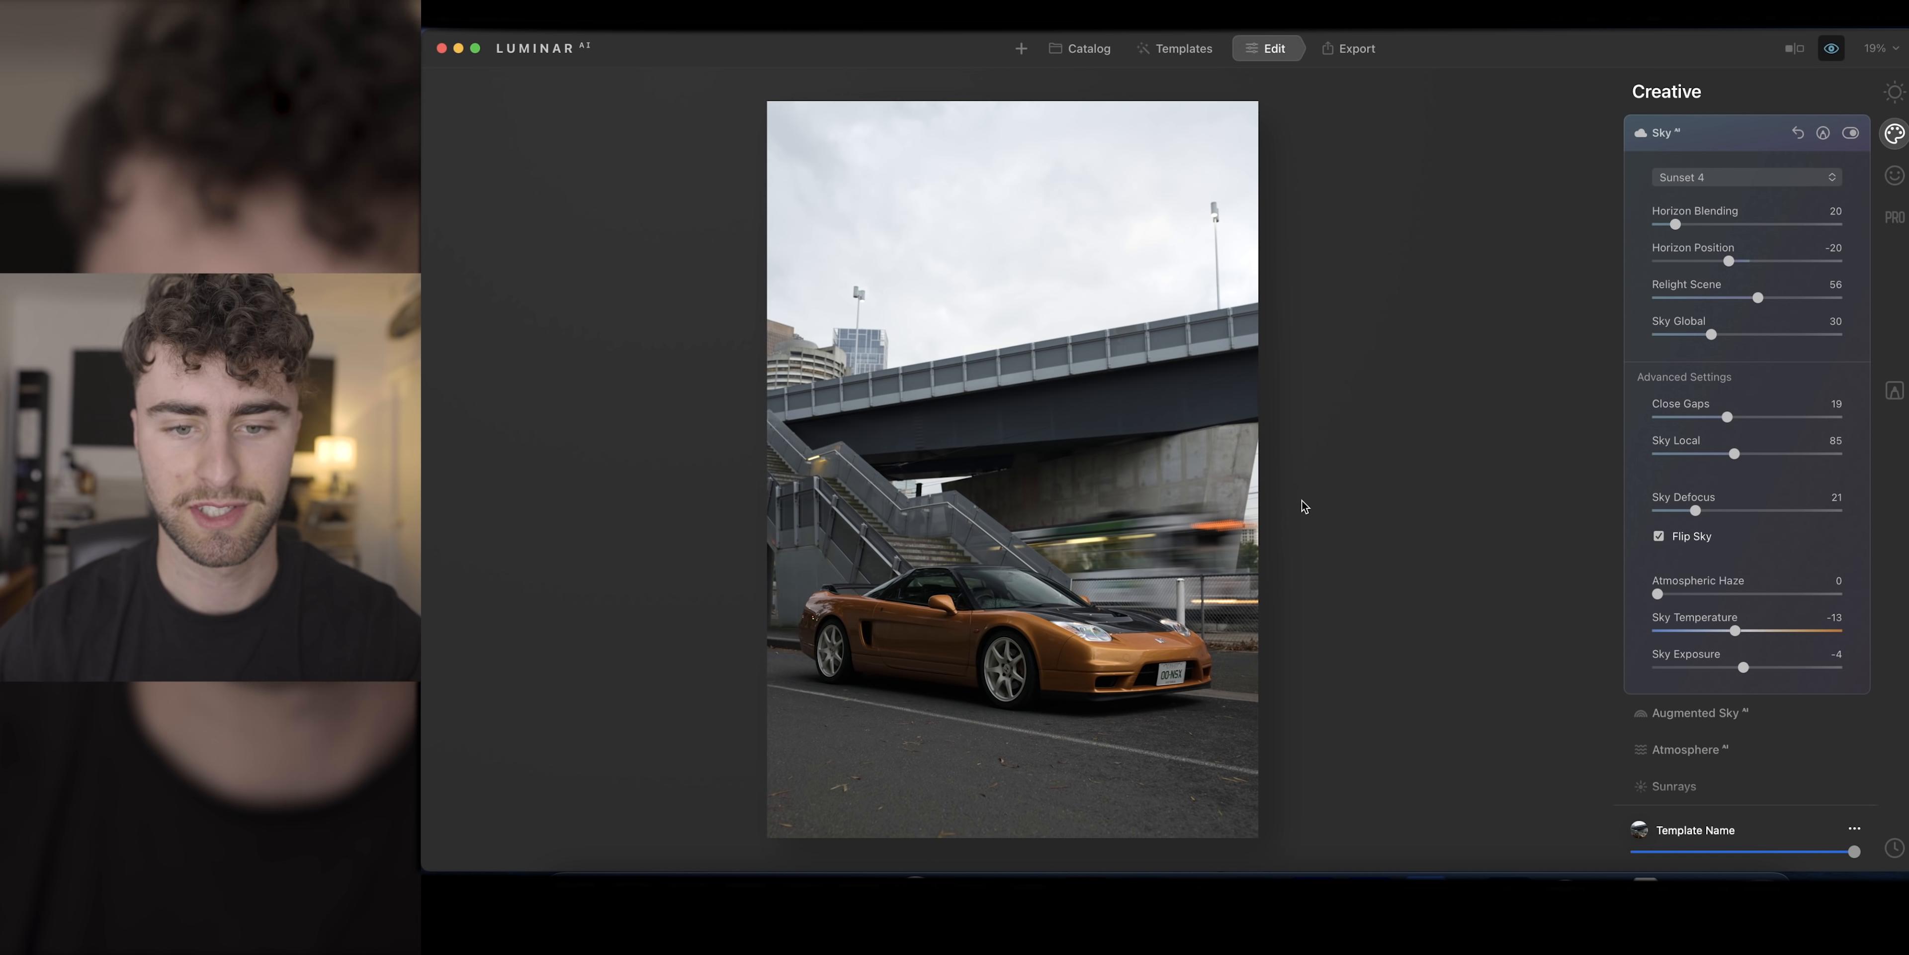
key(backslash)
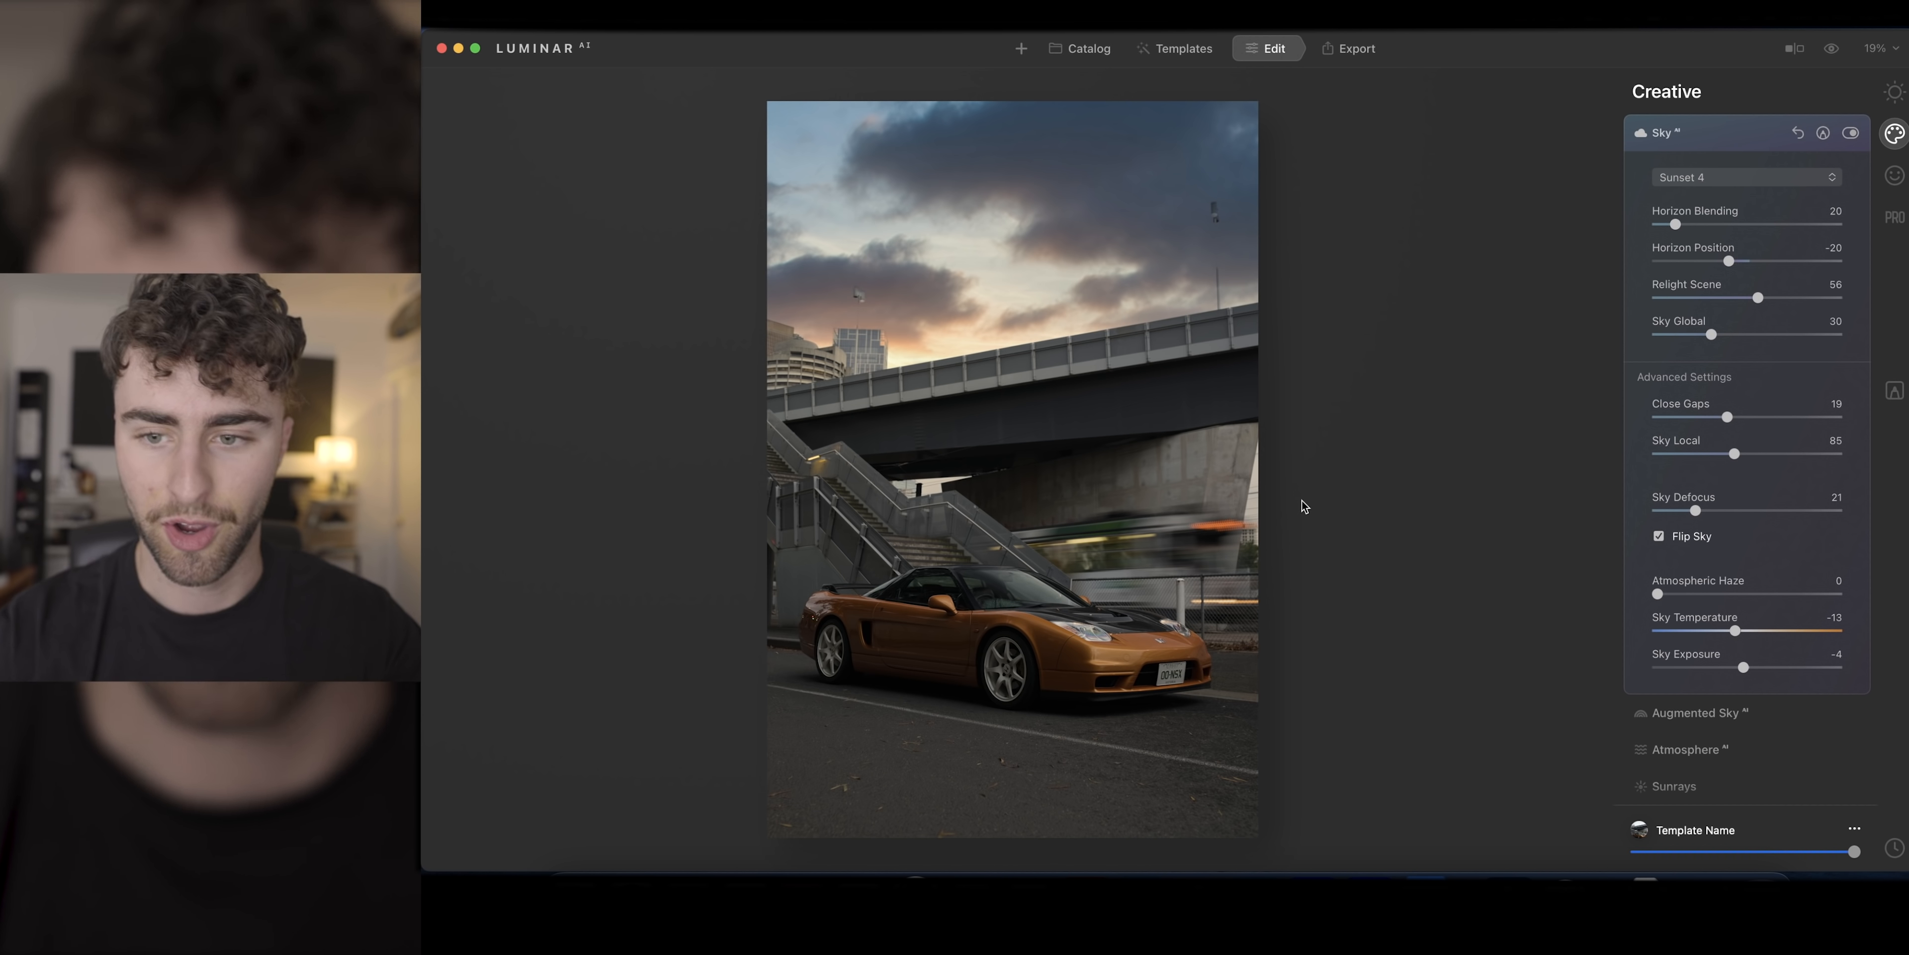
Step: Try adding the Aurora 1 object to the sky with Augmented Sky
click(1660, 141)
click(1701, 172)
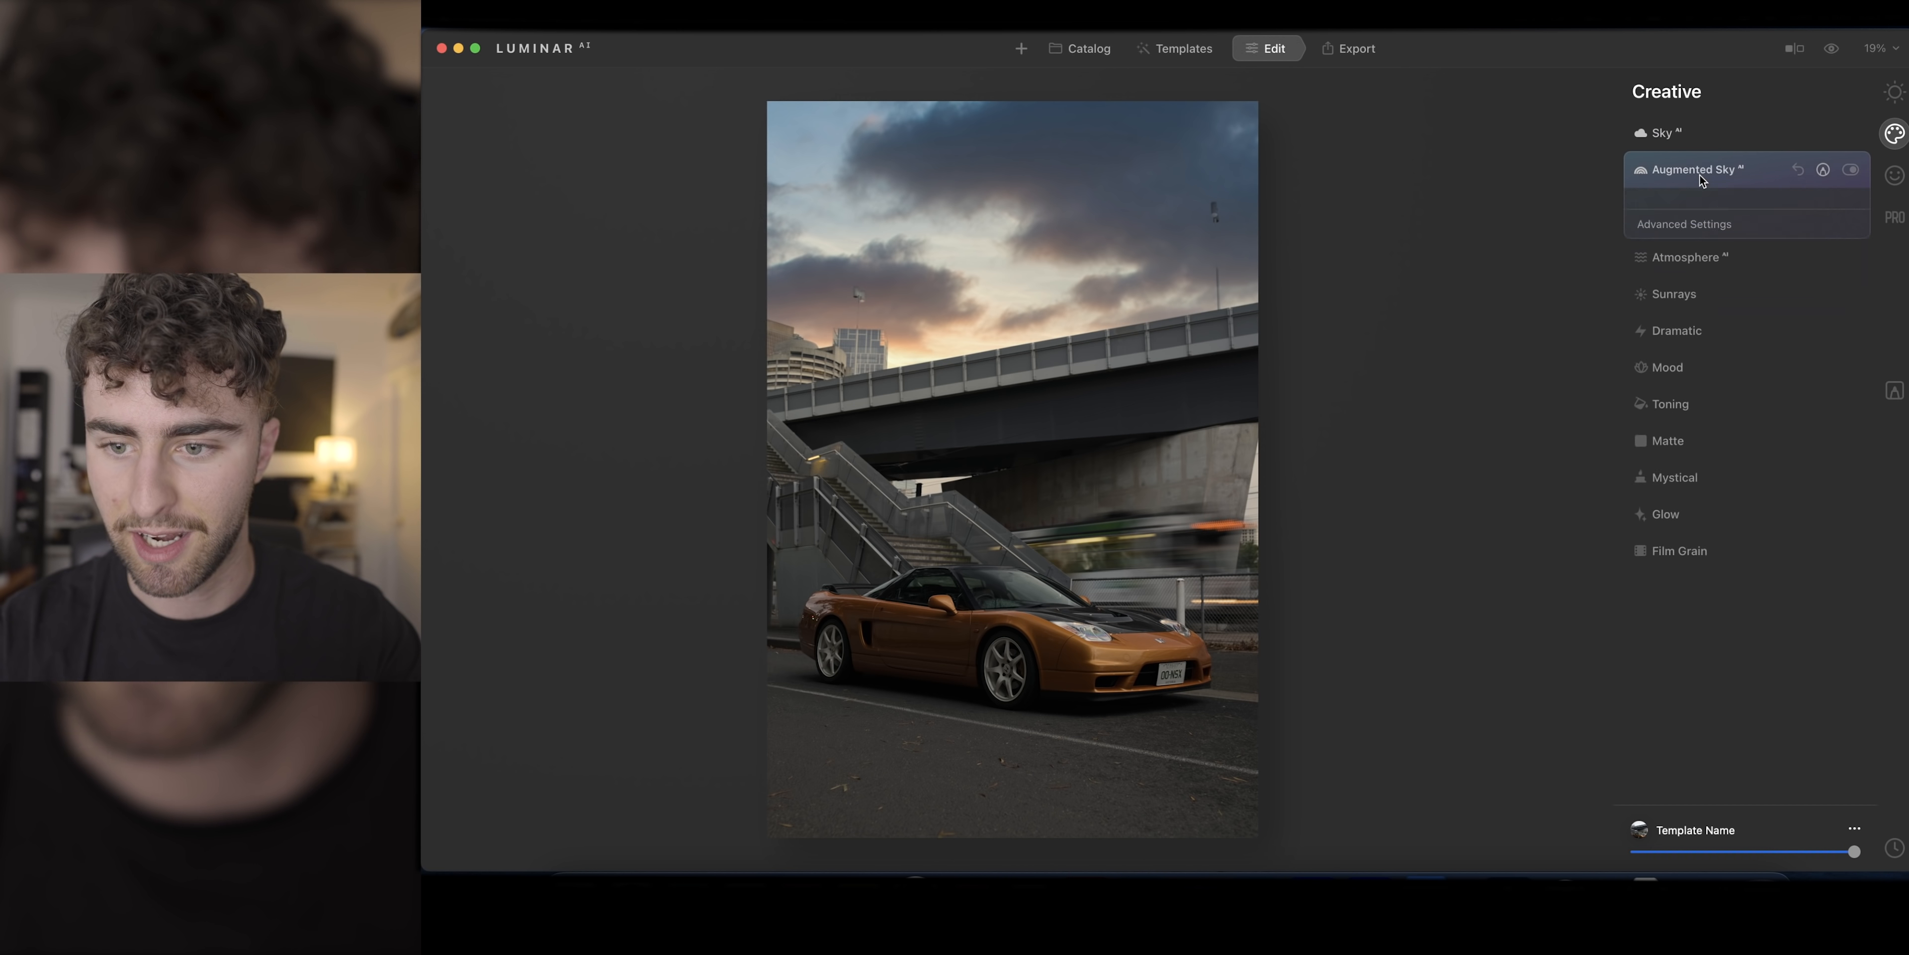
click(1702, 213)
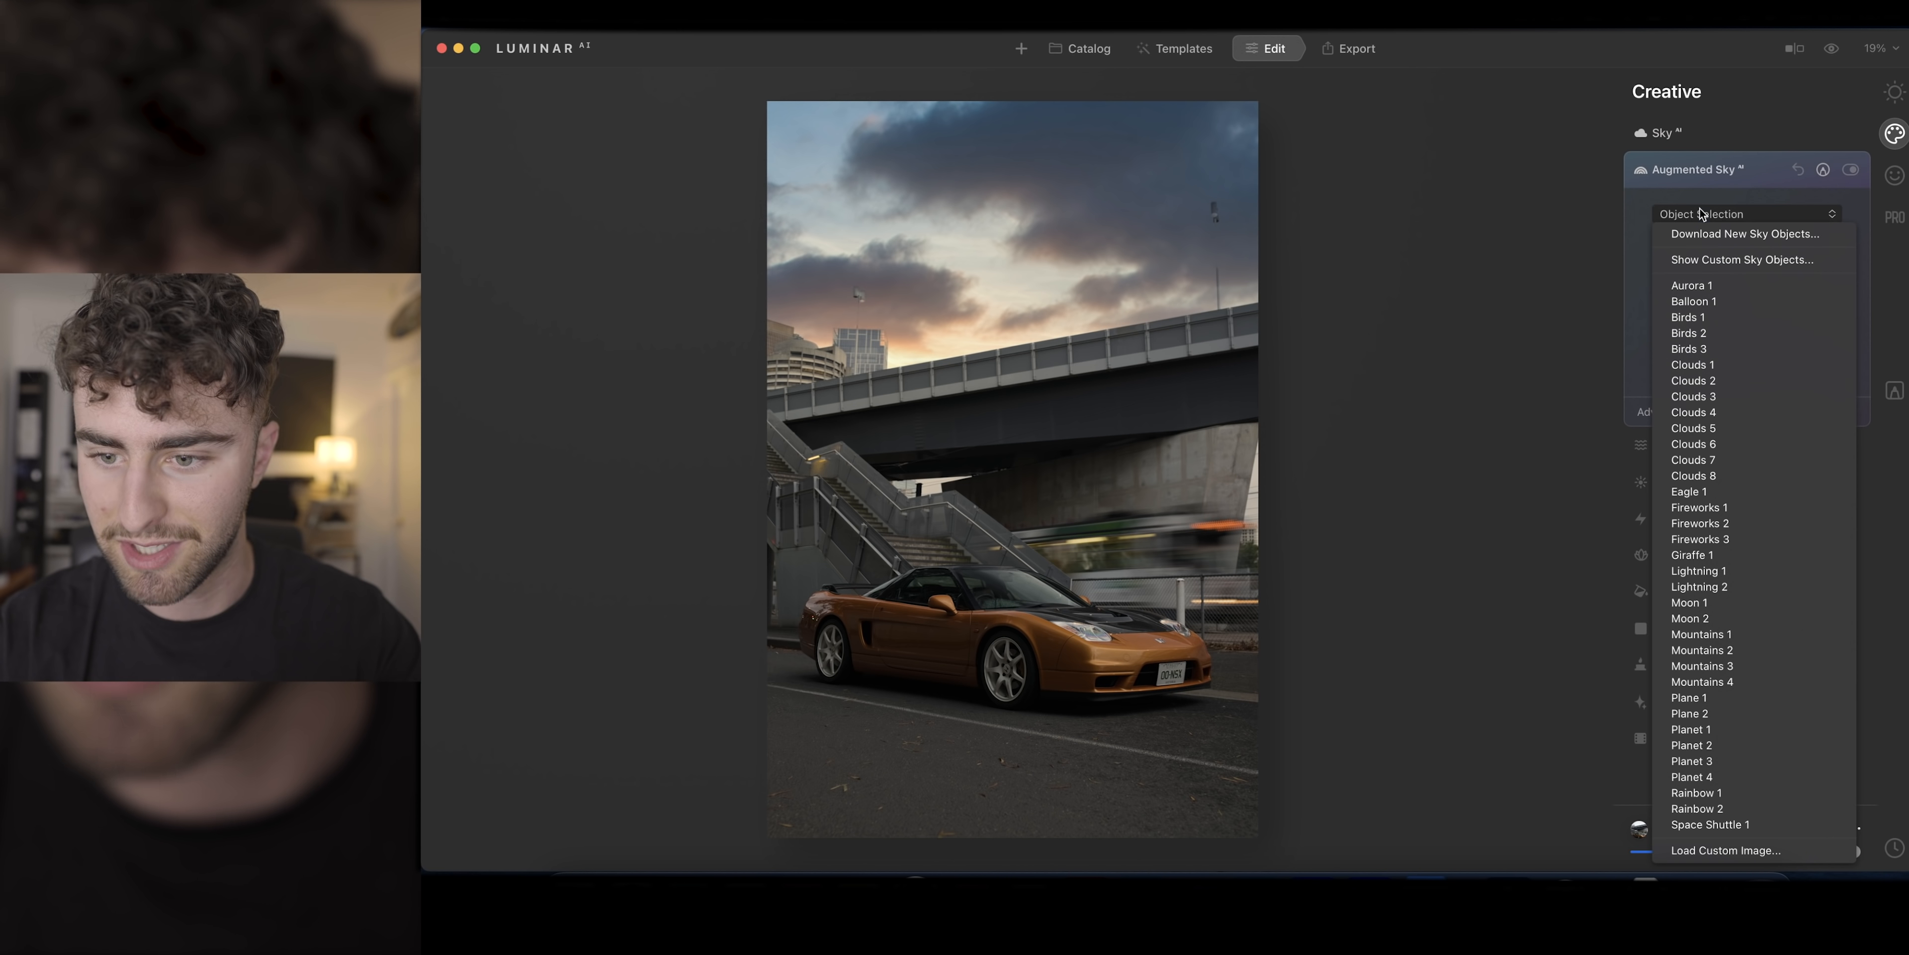
click(1705, 286)
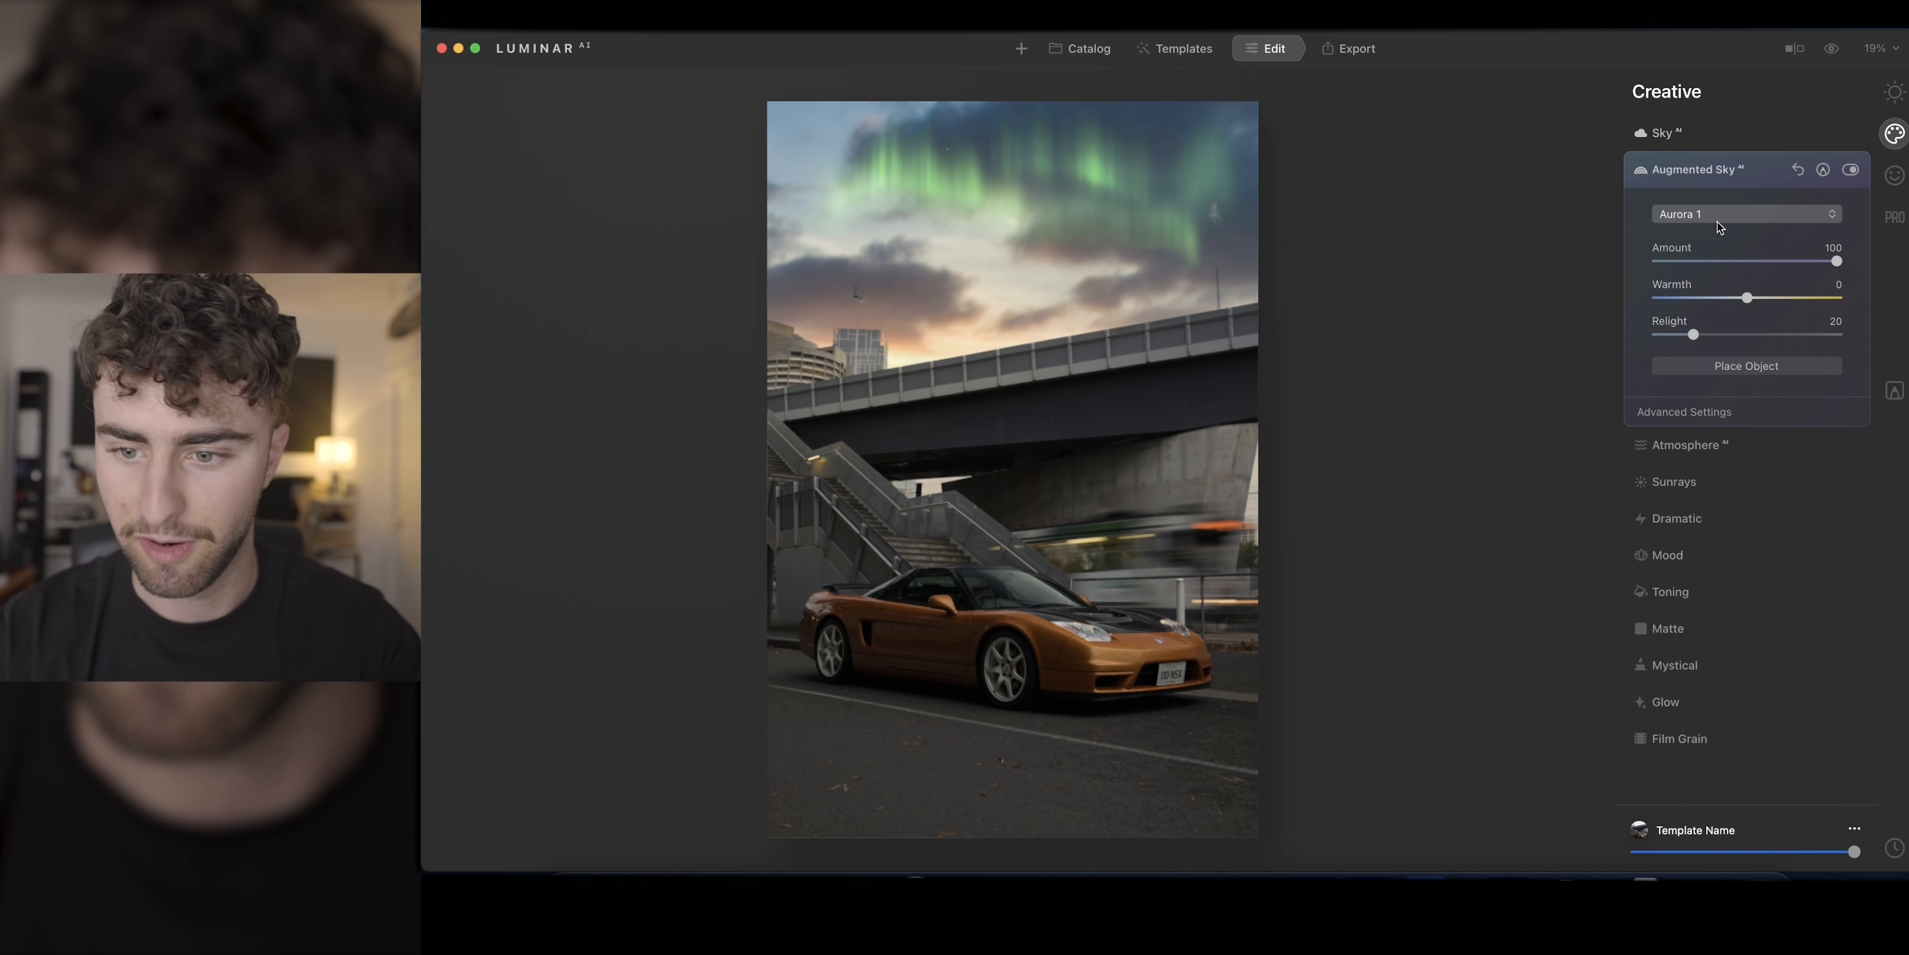
Step: Try Balloon 1 and Space Shuttle 1 as the Augmented Sky object in place of the aurora
click(1716, 216)
click(1702, 303)
click(1709, 216)
click(1716, 824)
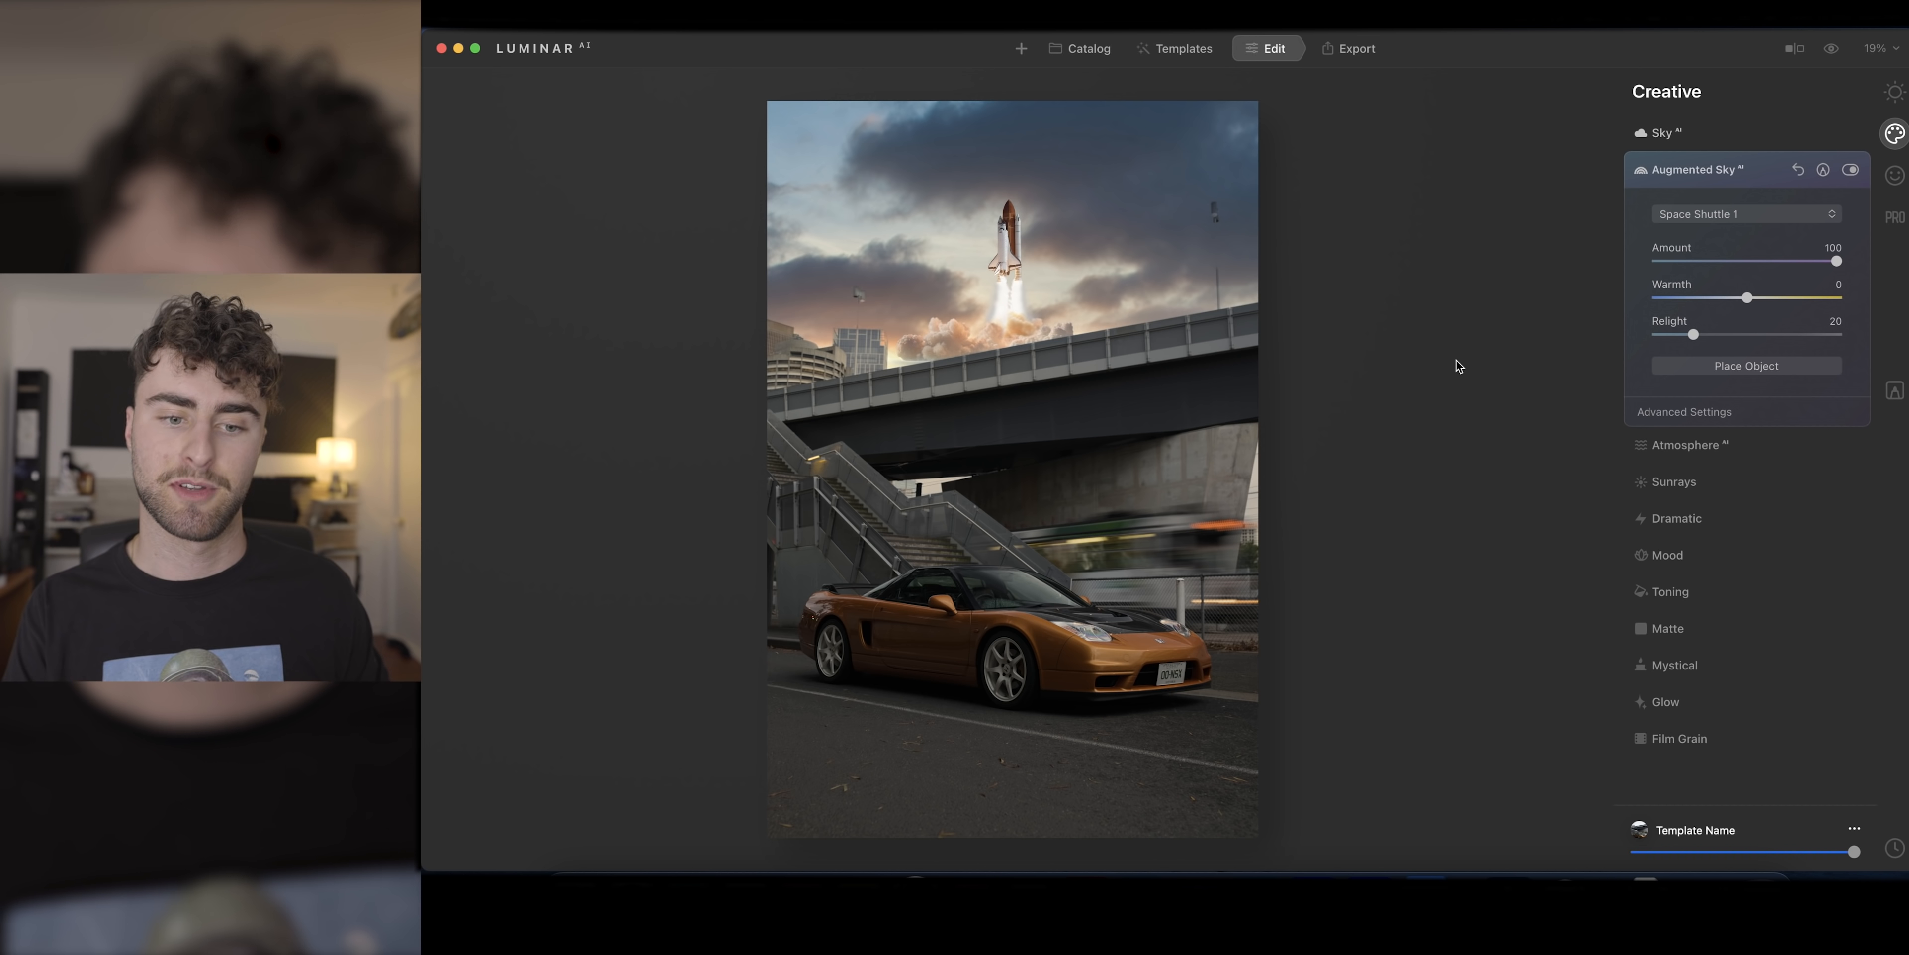
click(1701, 139)
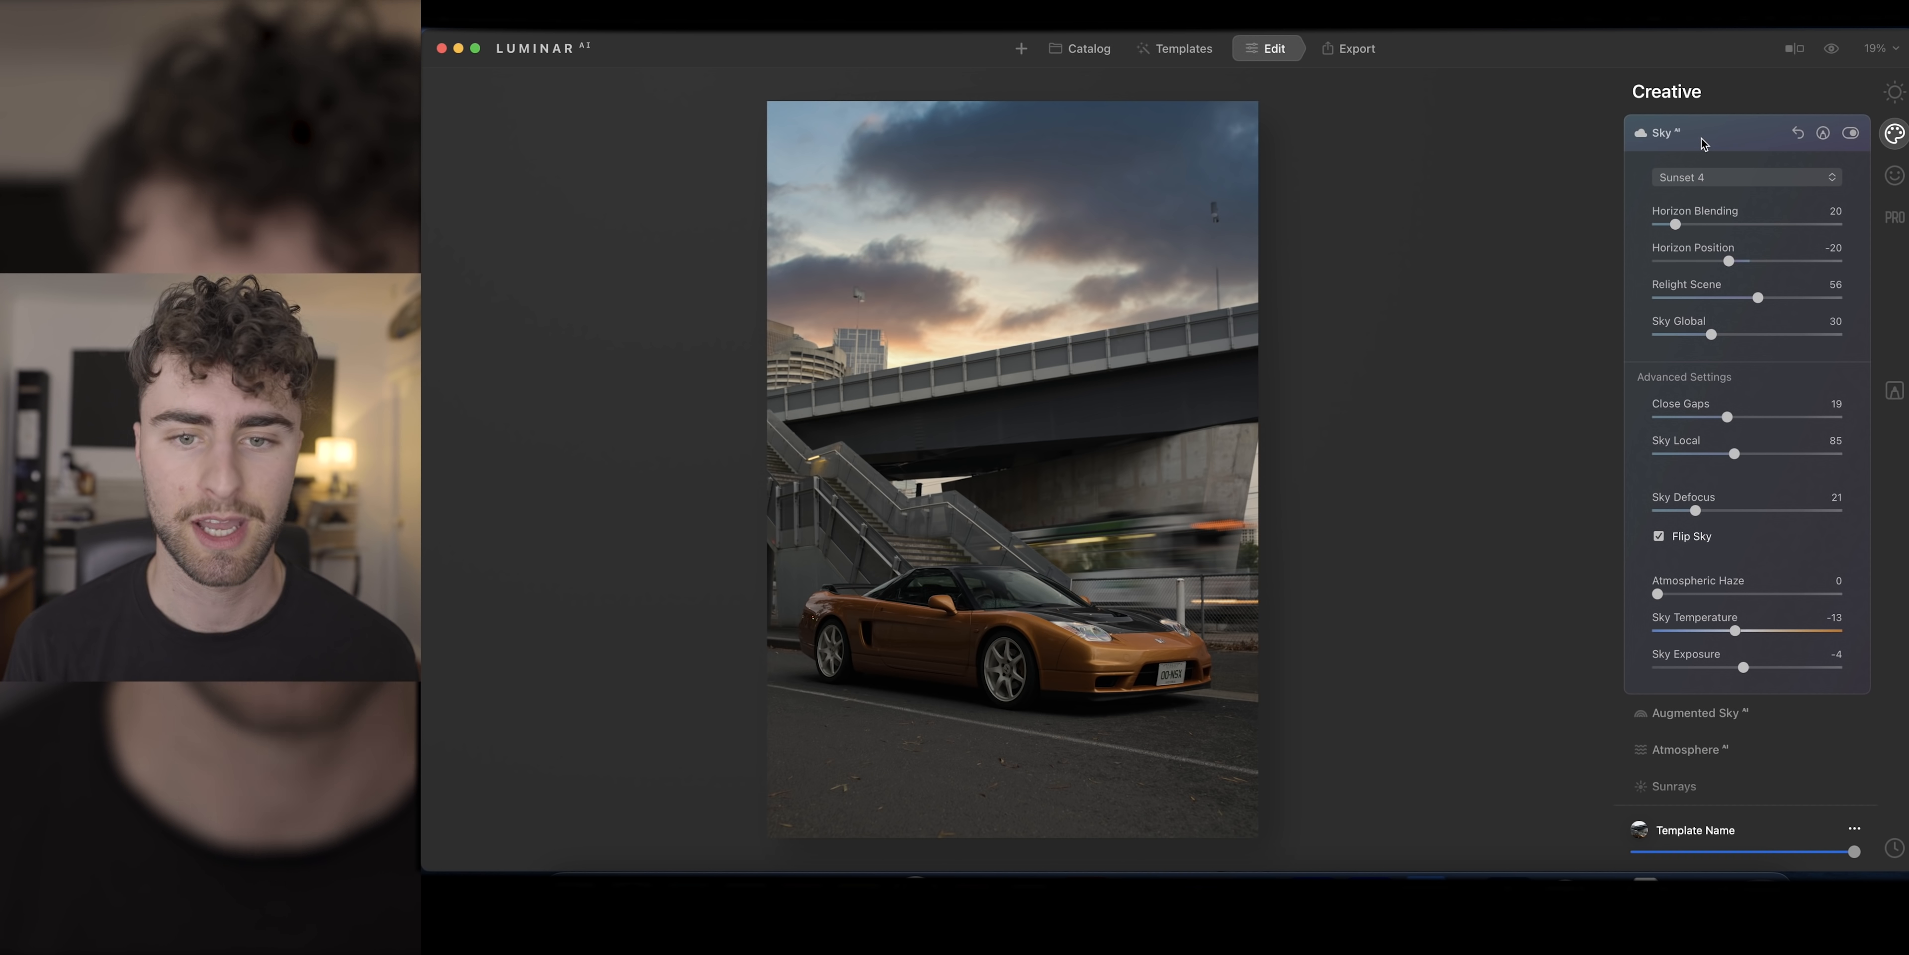
click(1701, 139)
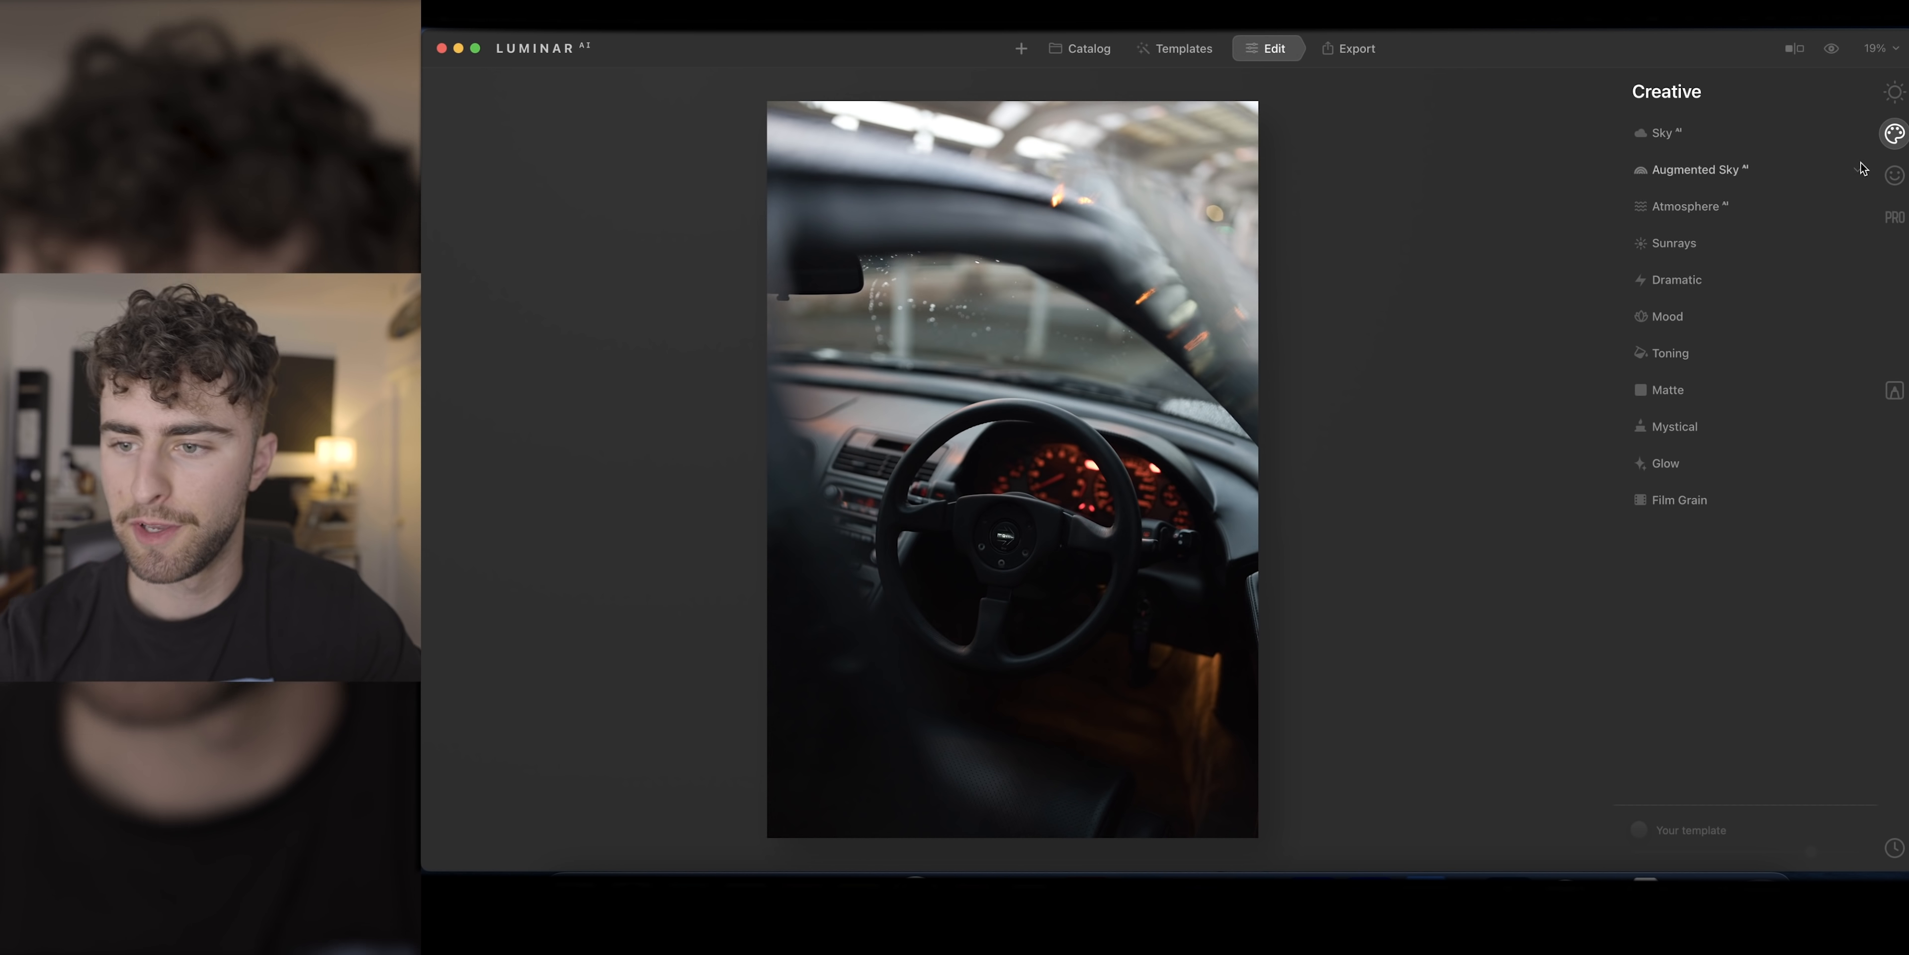
Step: In the Light settings of the car interior photo, set Exposure to 0.80 and Highlights to -100
click(1894, 91)
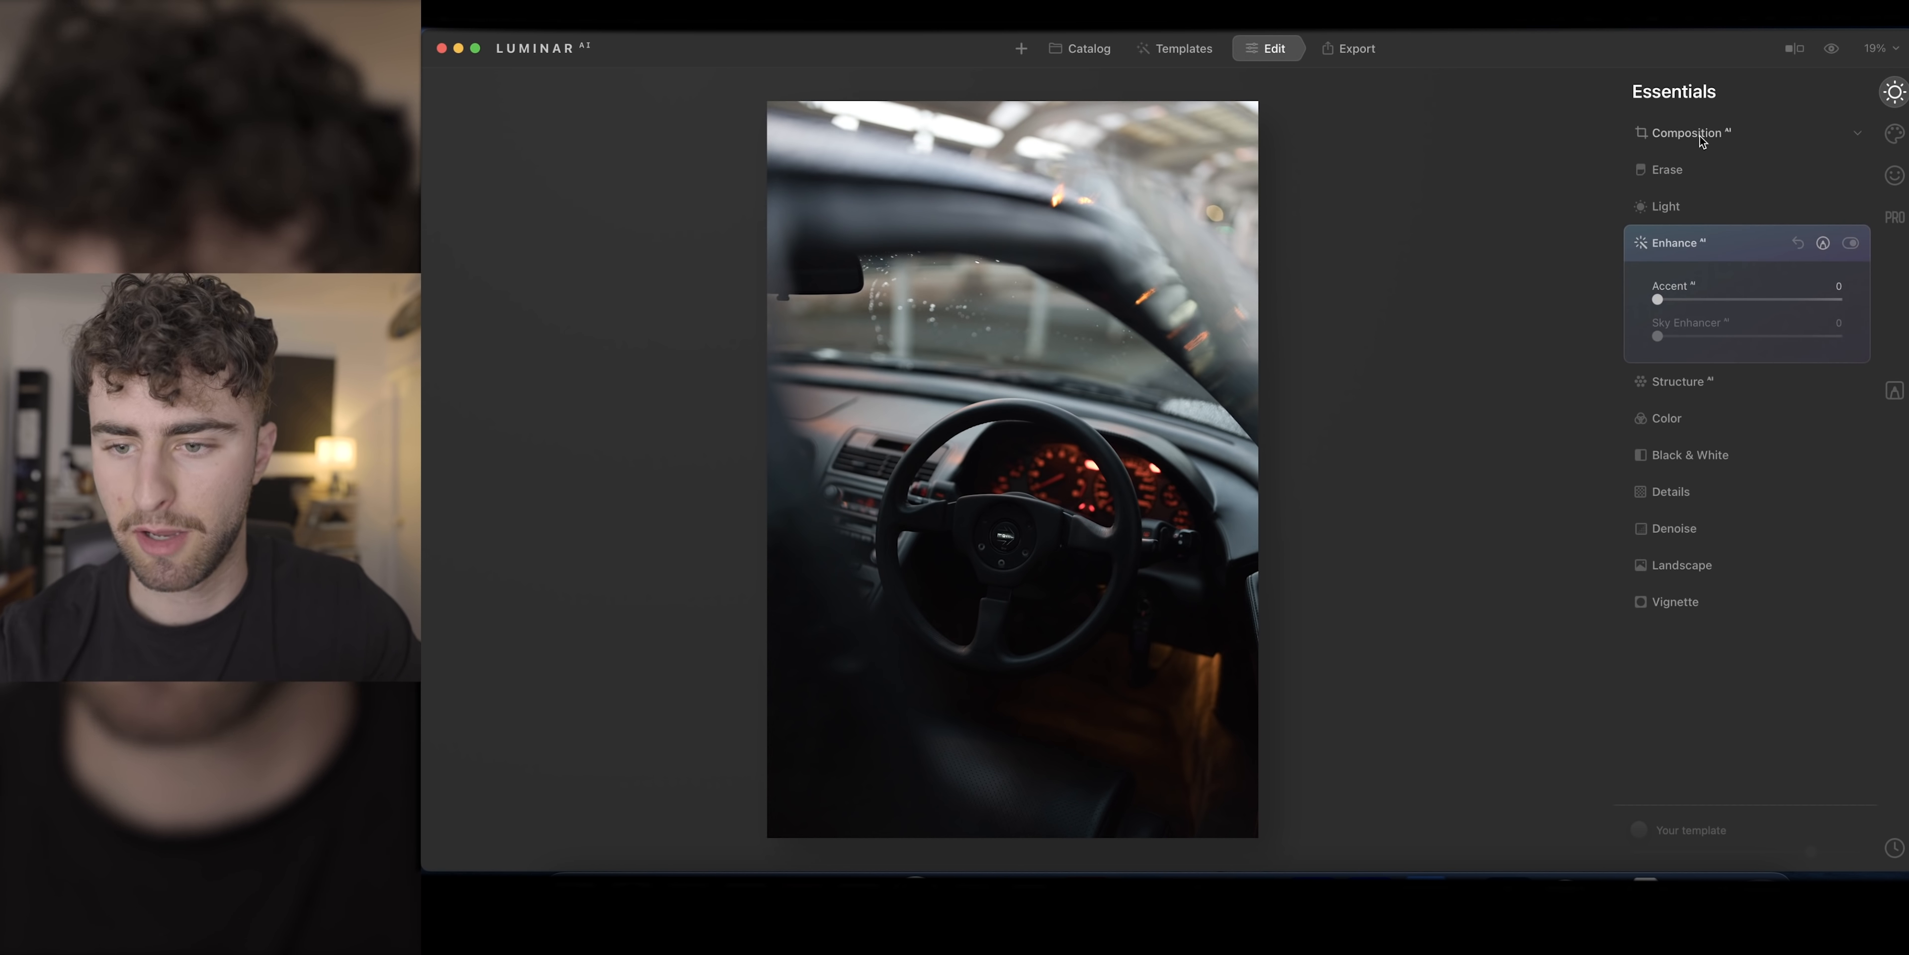
click(1666, 206)
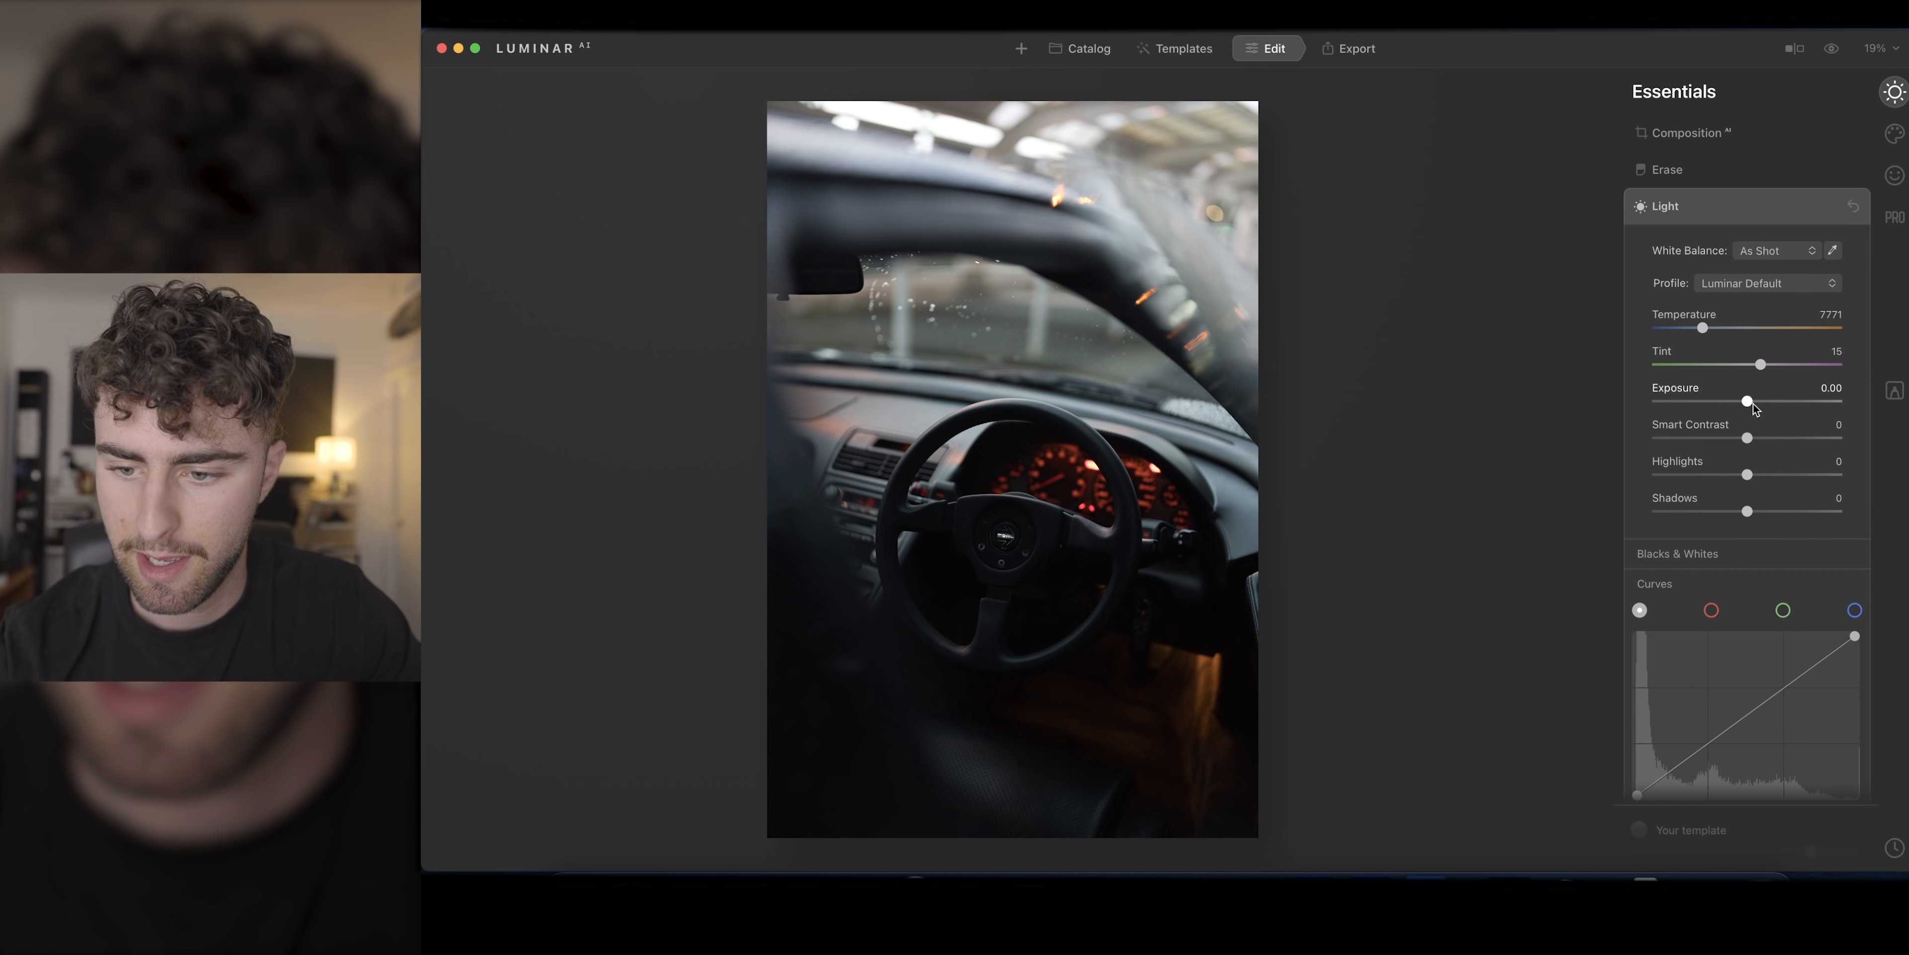
drag(1751, 400, 1764, 401)
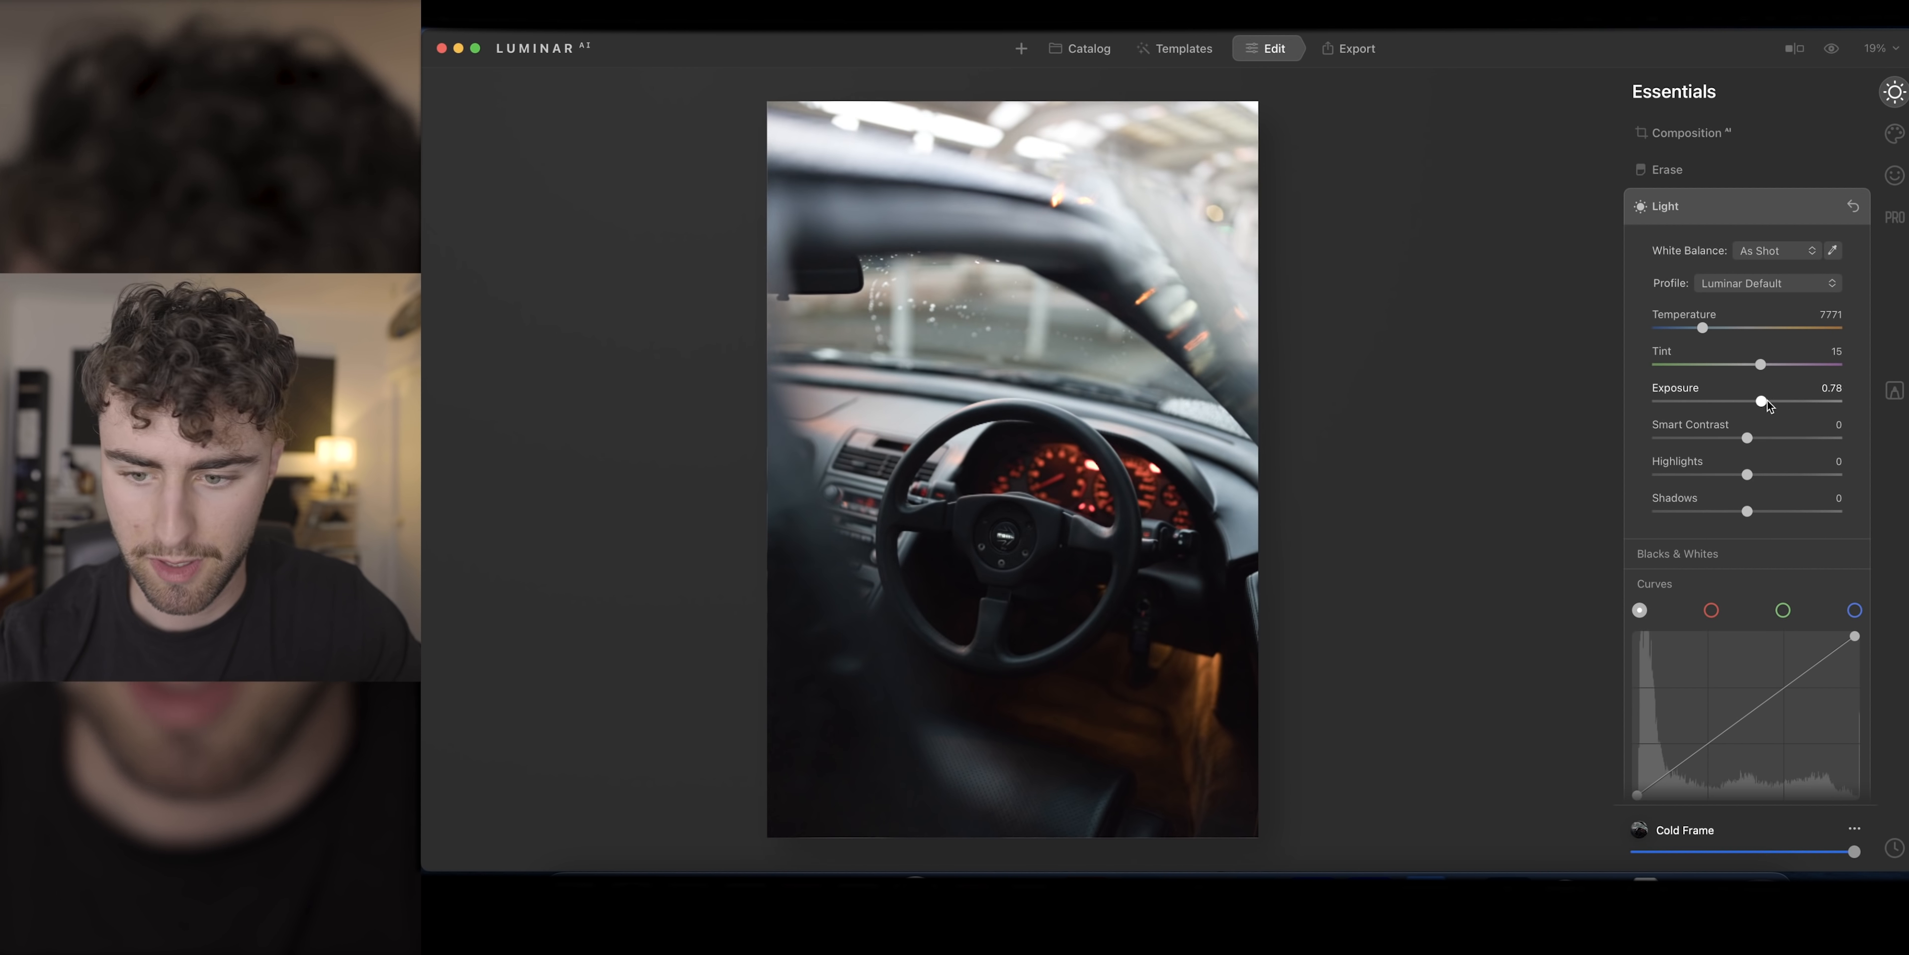
drag(1766, 401, 1766, 400)
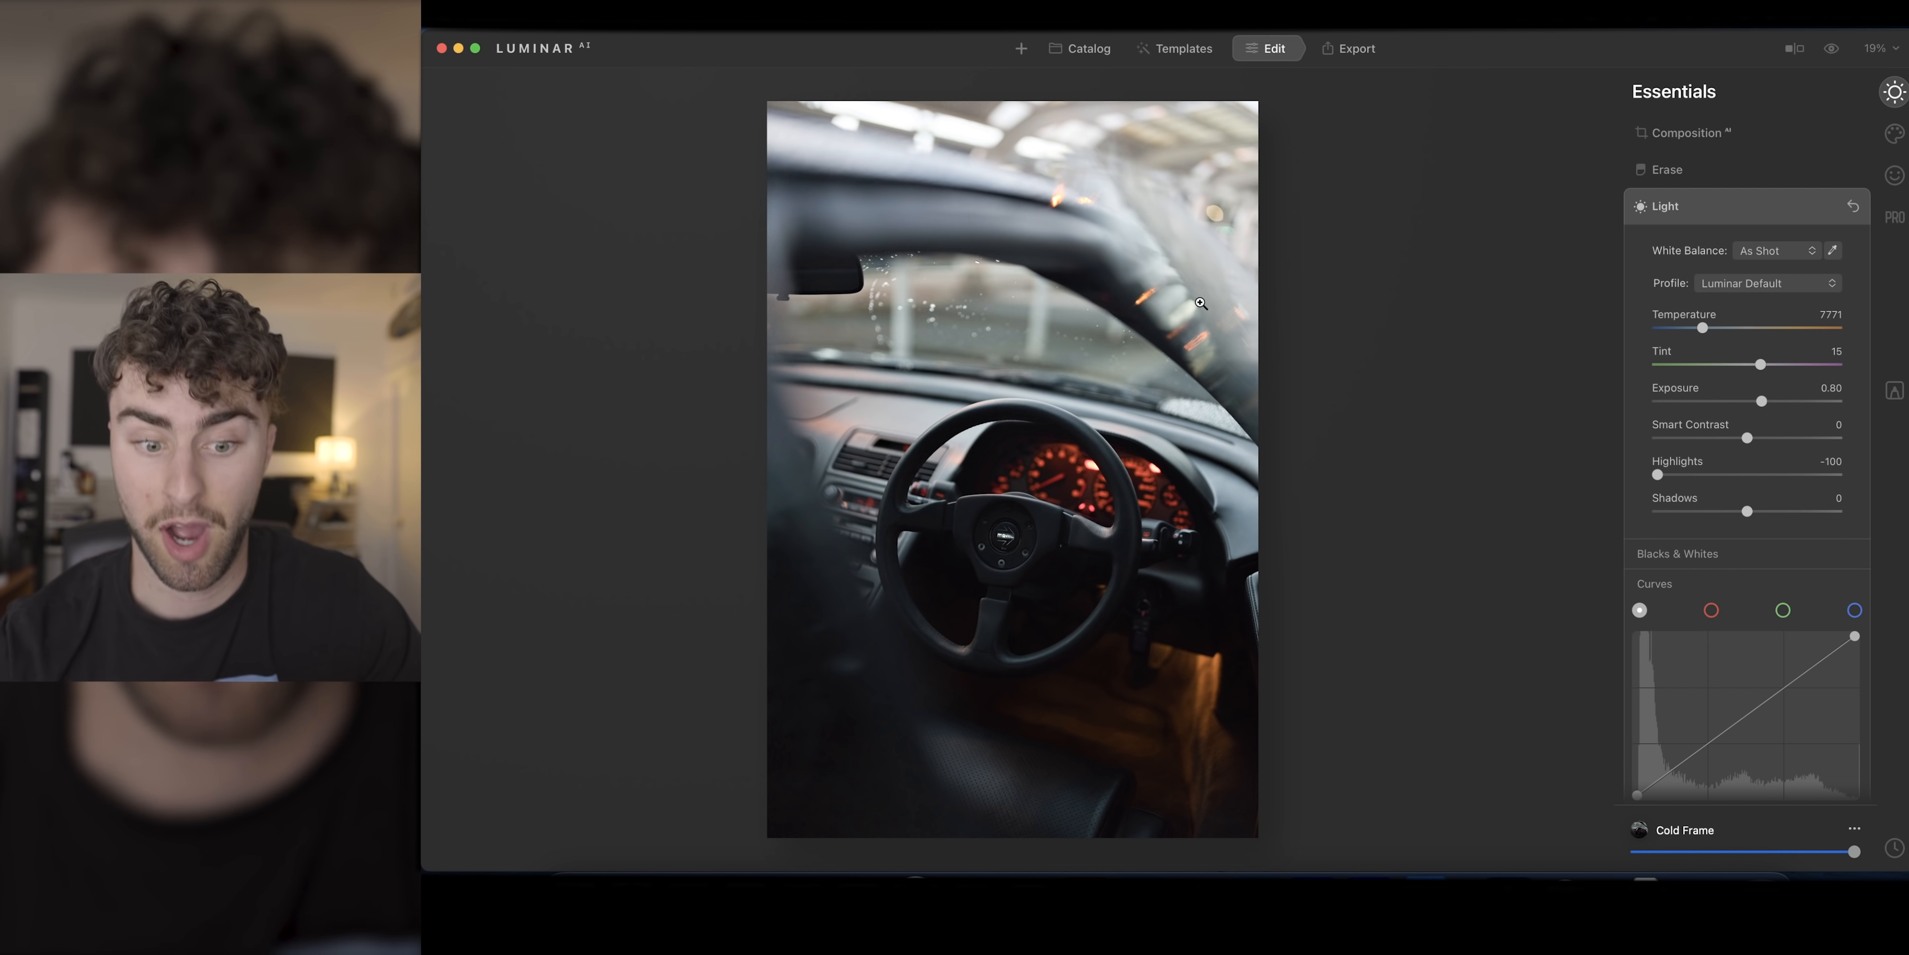
Step: Set Shadows to 7, adjust the black points of the red, green and blue curves, and set Smart Contrast to -26
drag(1644, 582, 1651, 582)
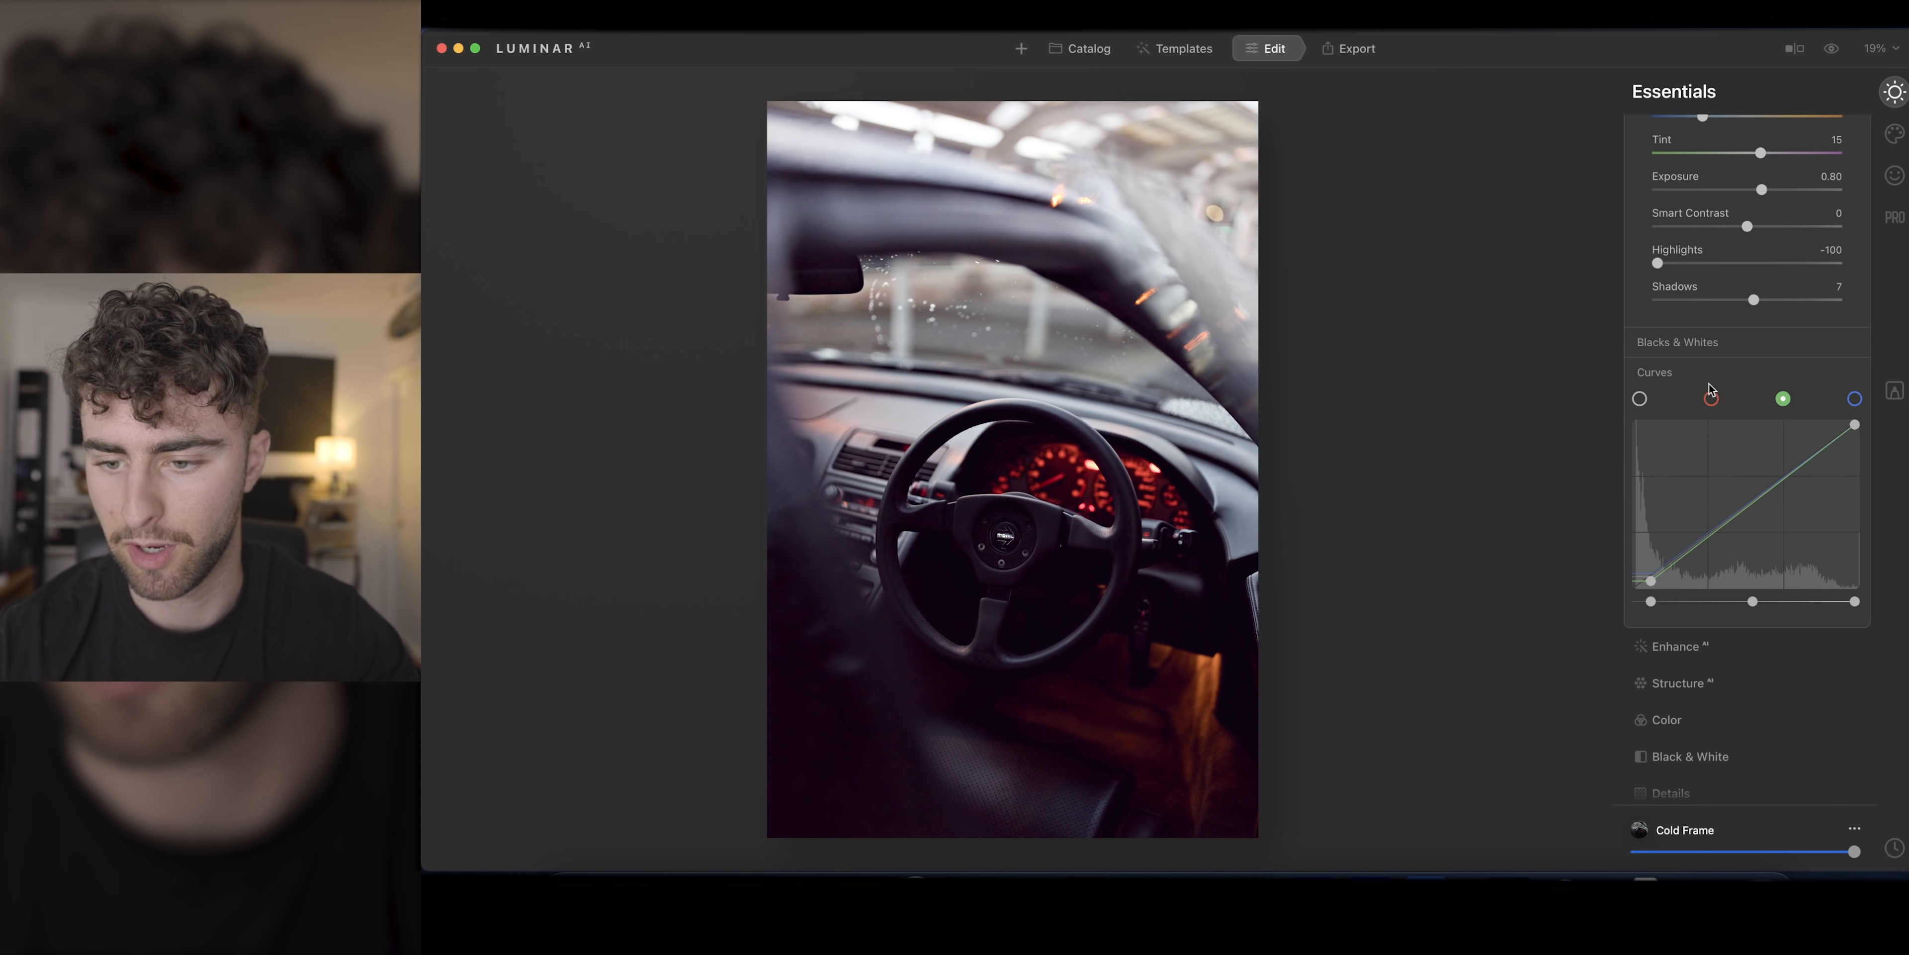
click(1711, 397)
click(1783, 398)
click(1854, 398)
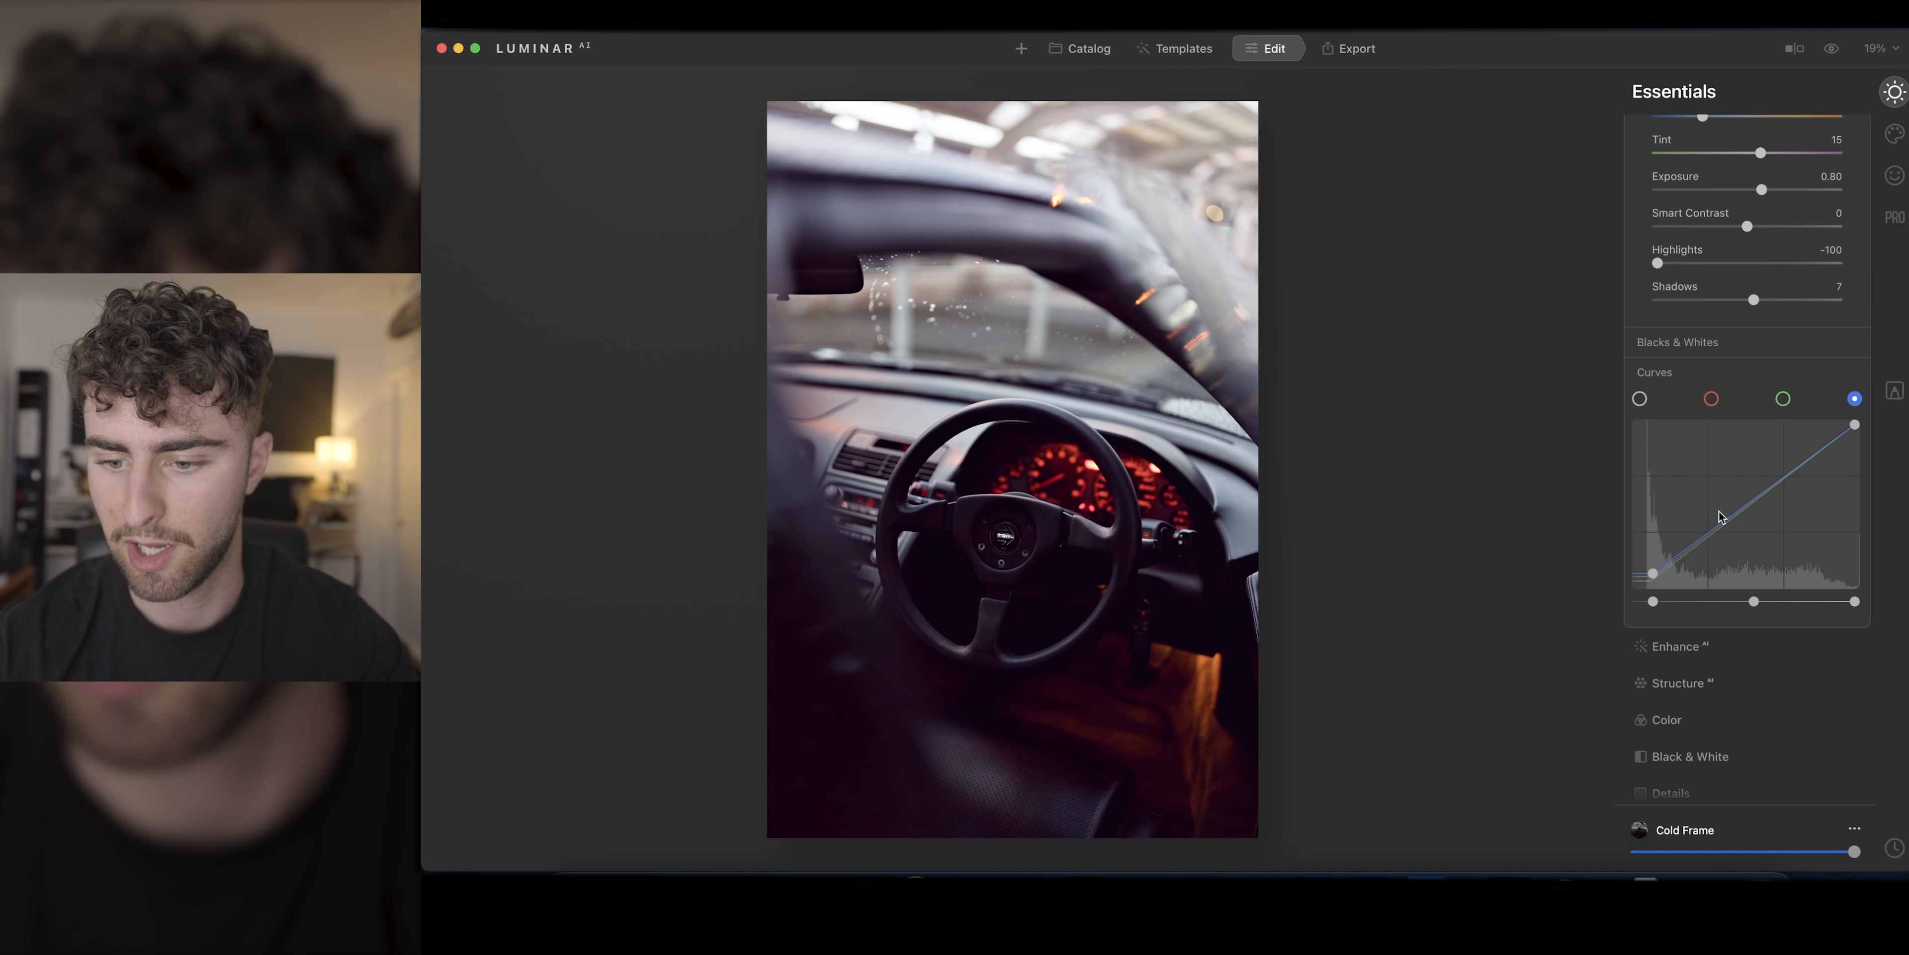
drag(1653, 573, 1652, 586)
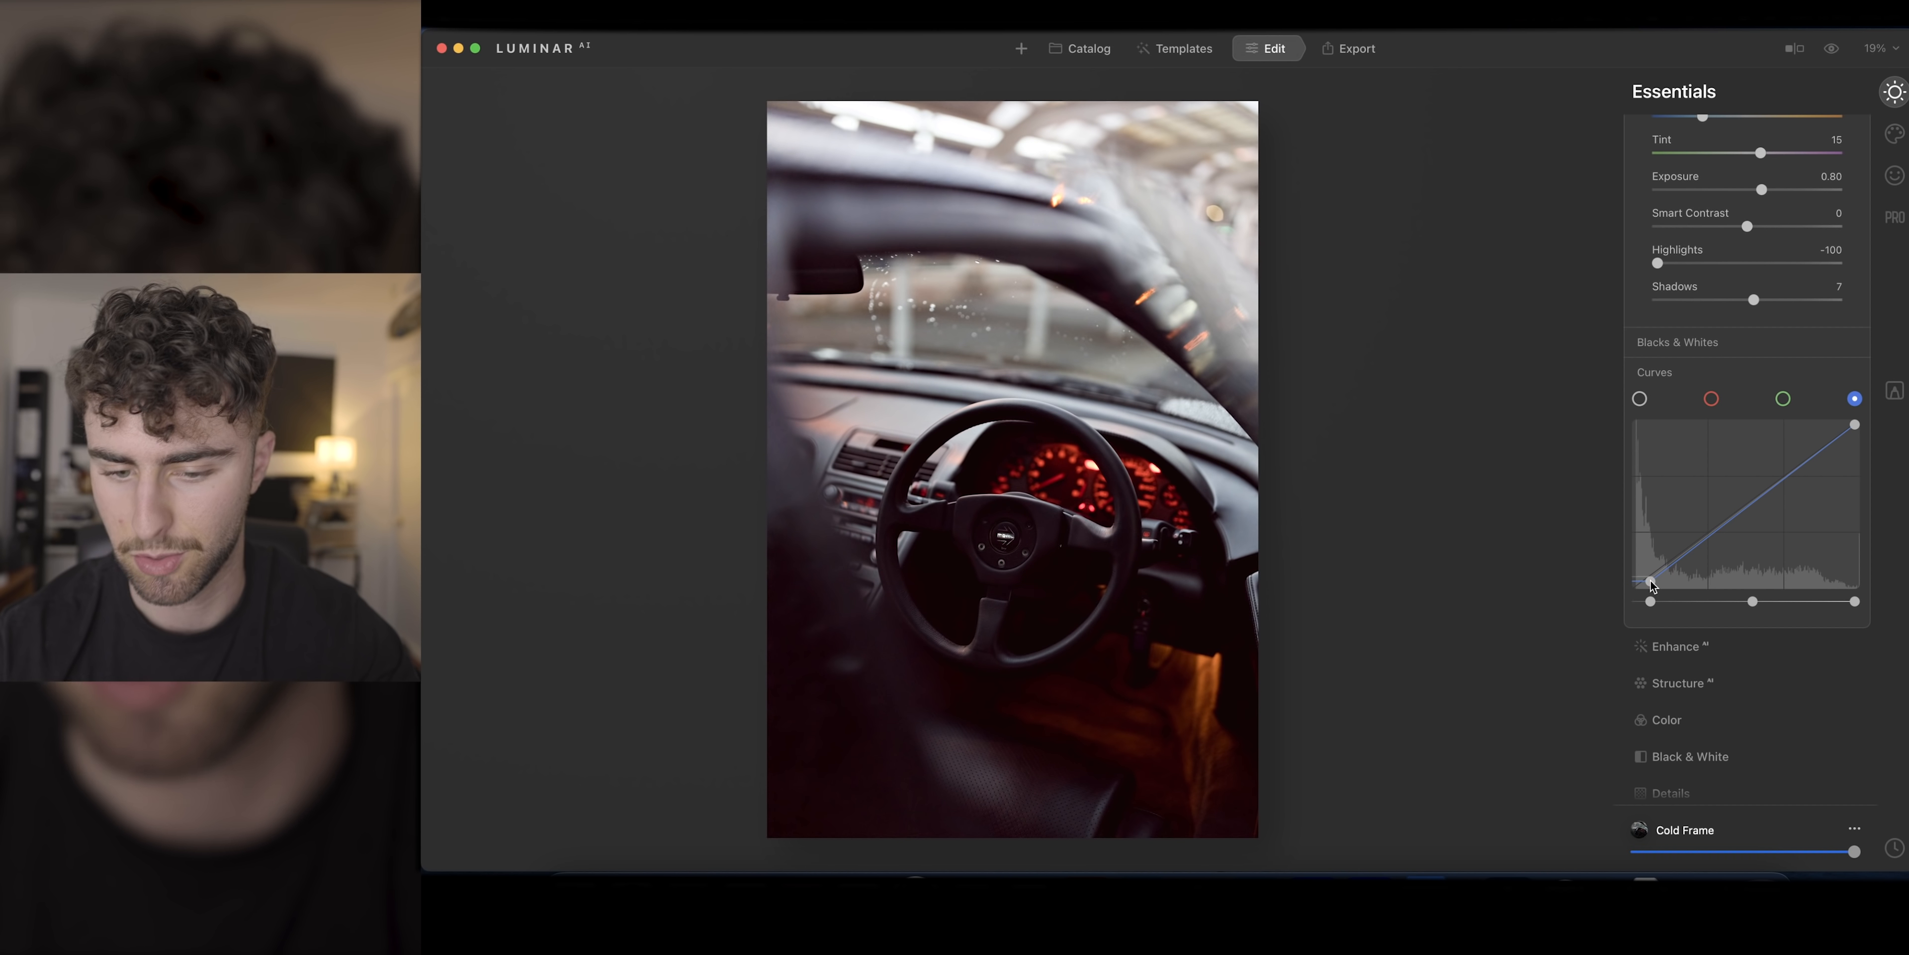
click(1711, 398)
drag(1637, 586, 1654, 581)
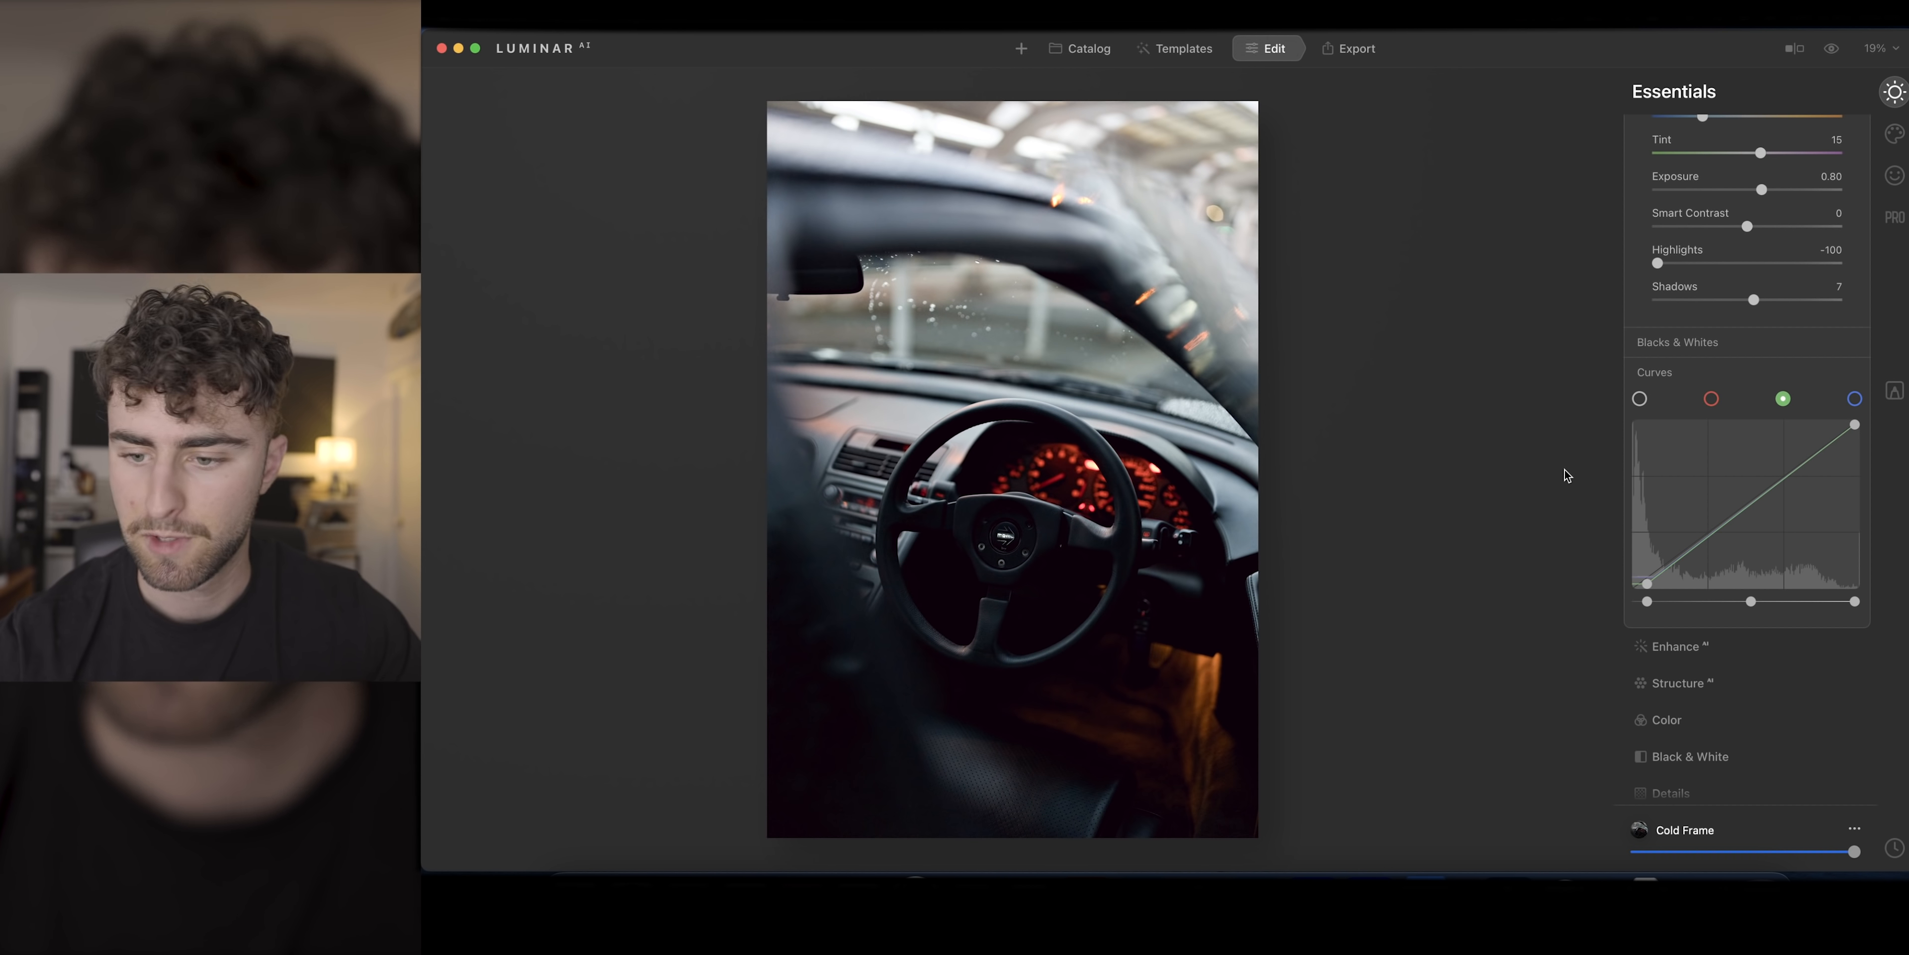
drag(1747, 226, 1723, 224)
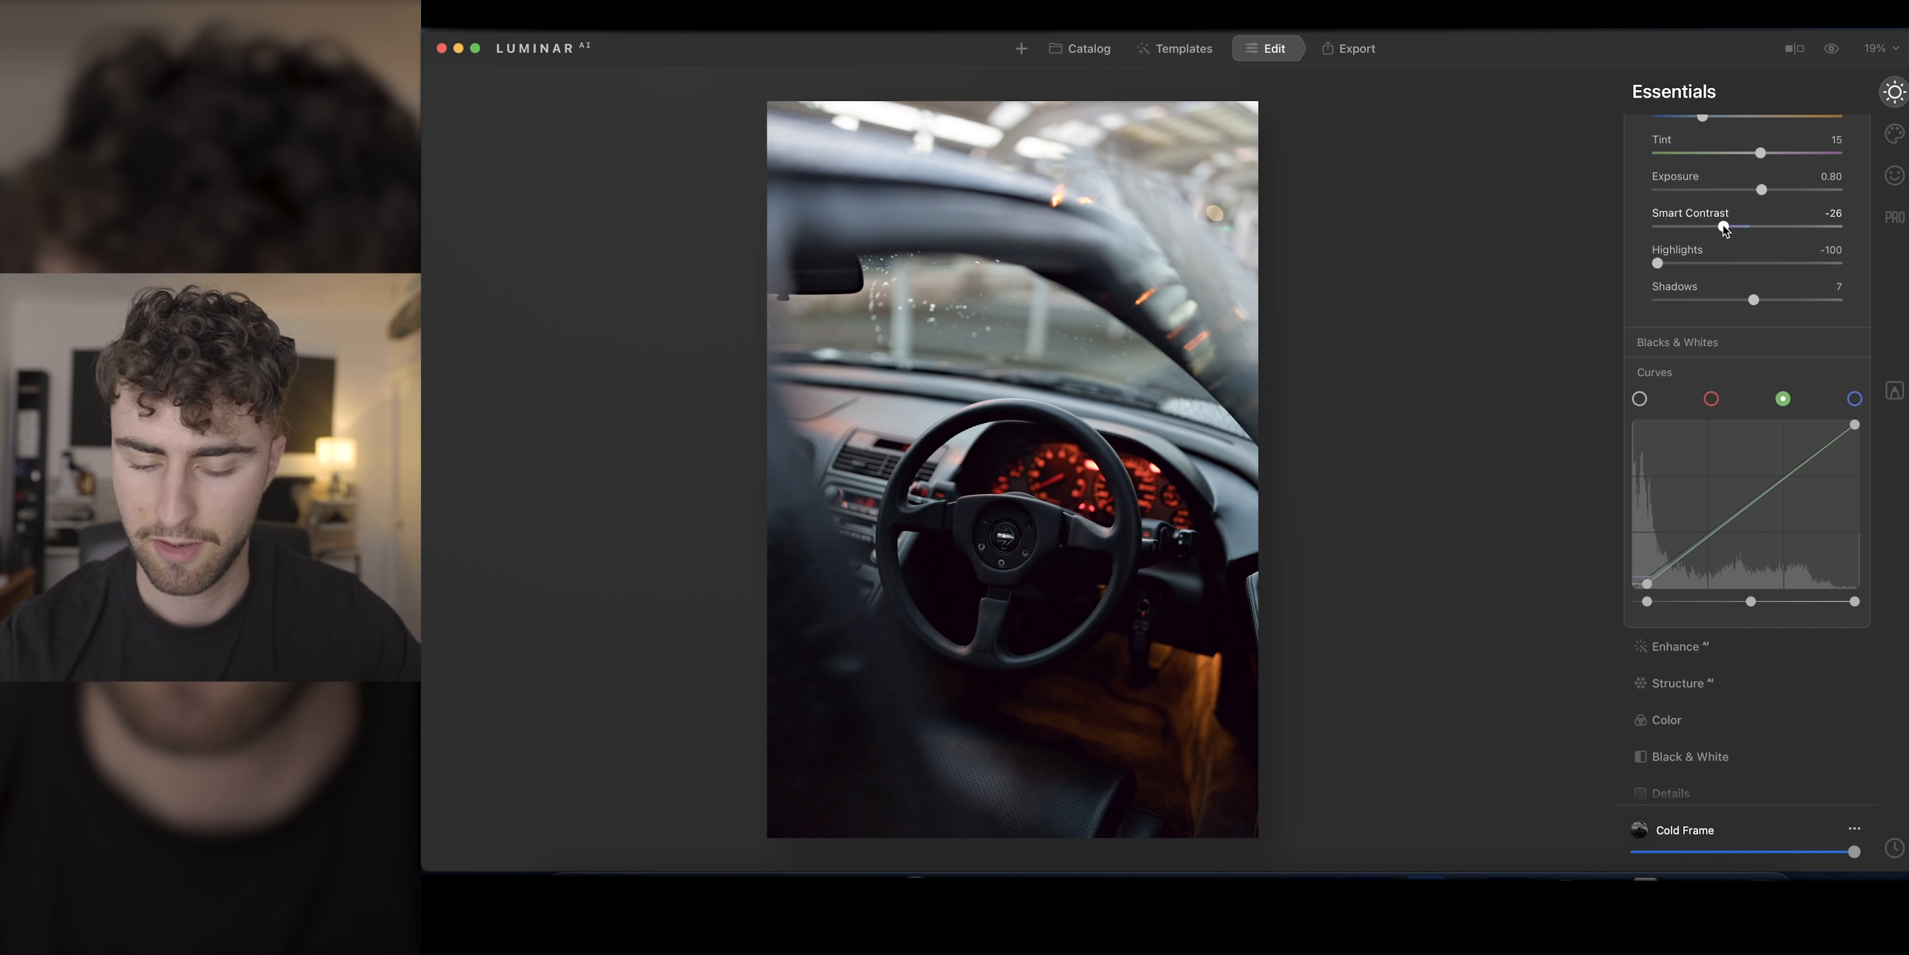
Step: Apply Structure AI to the interior photo with Amount 20 and Boost 13
click(1690, 652)
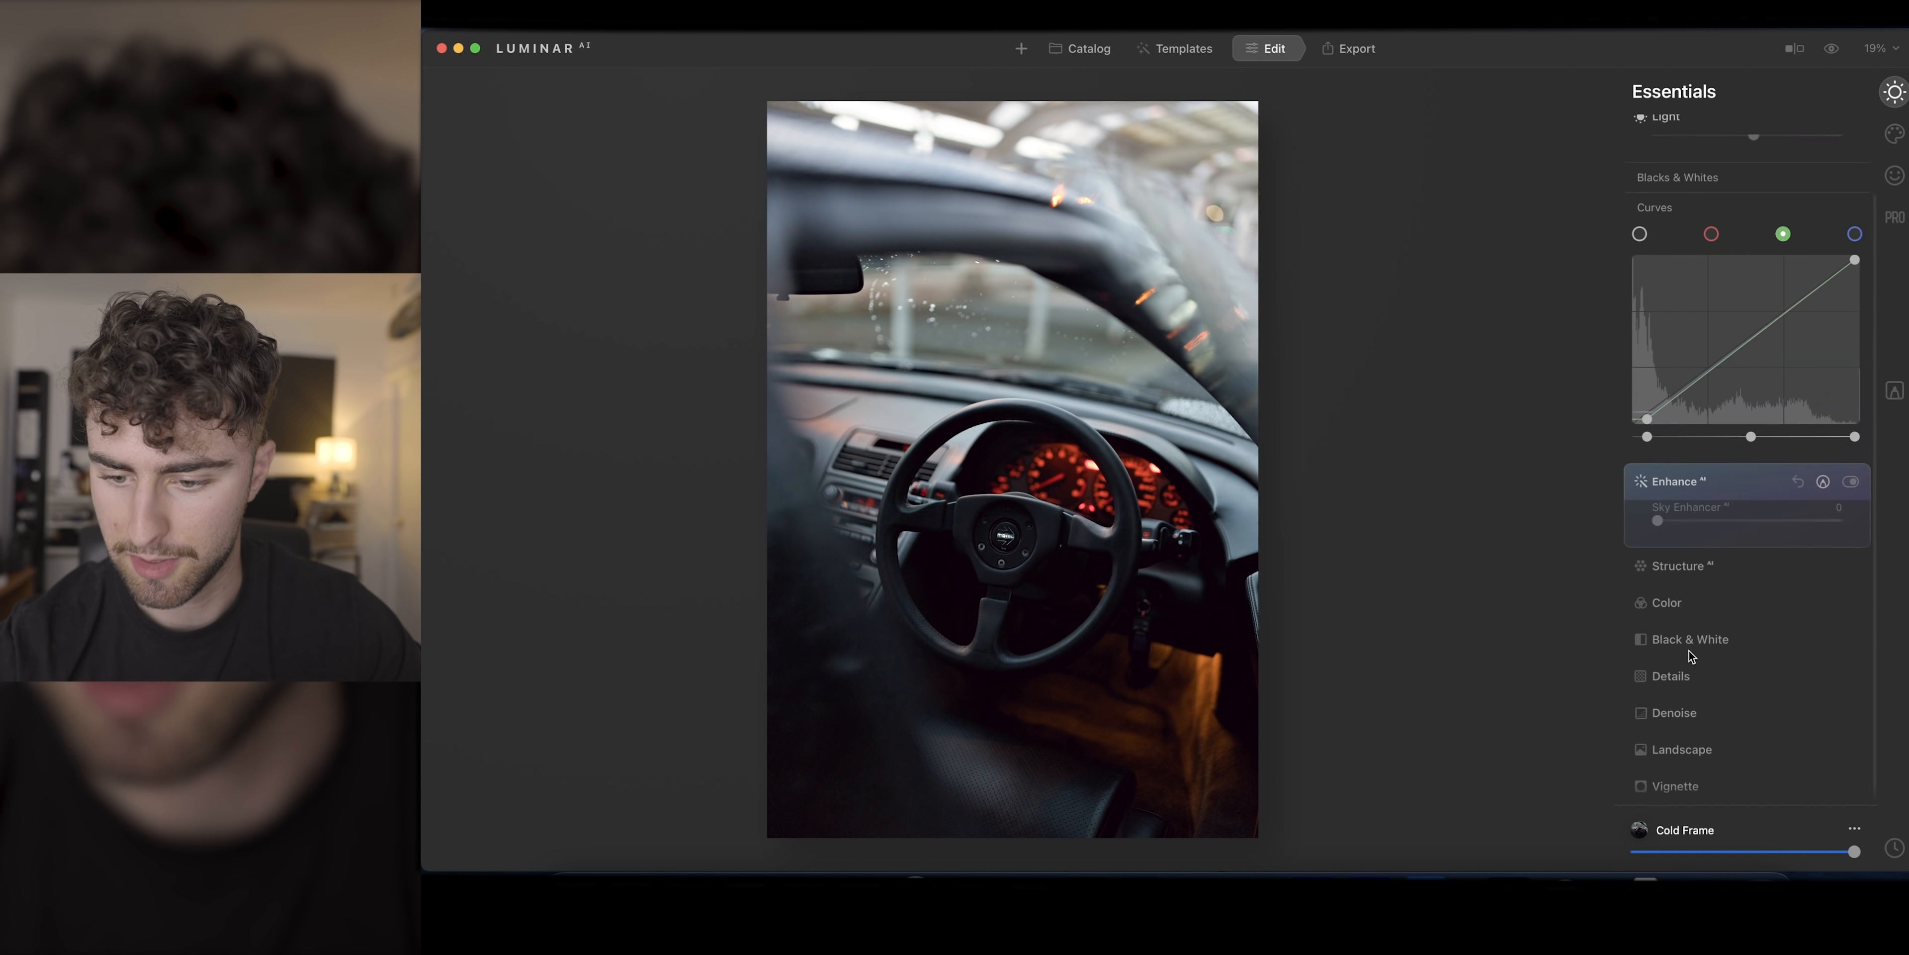
click(1693, 386)
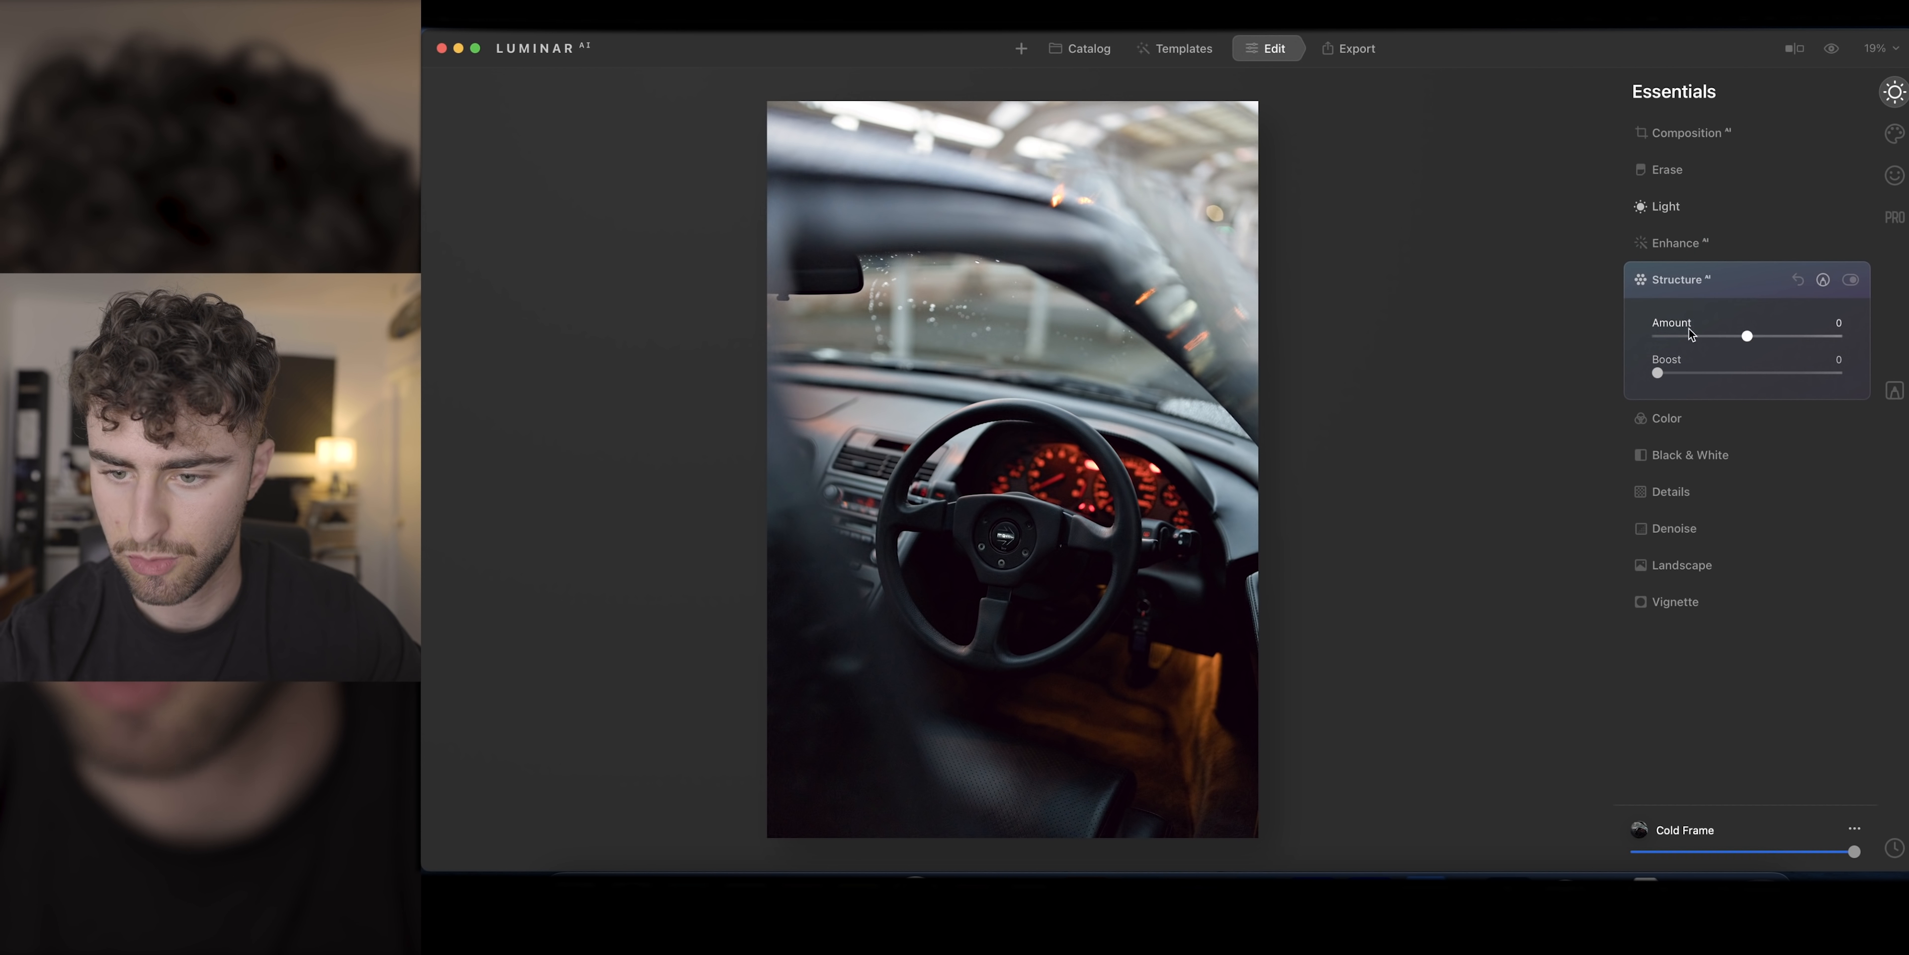
click(1676, 248)
click(1688, 237)
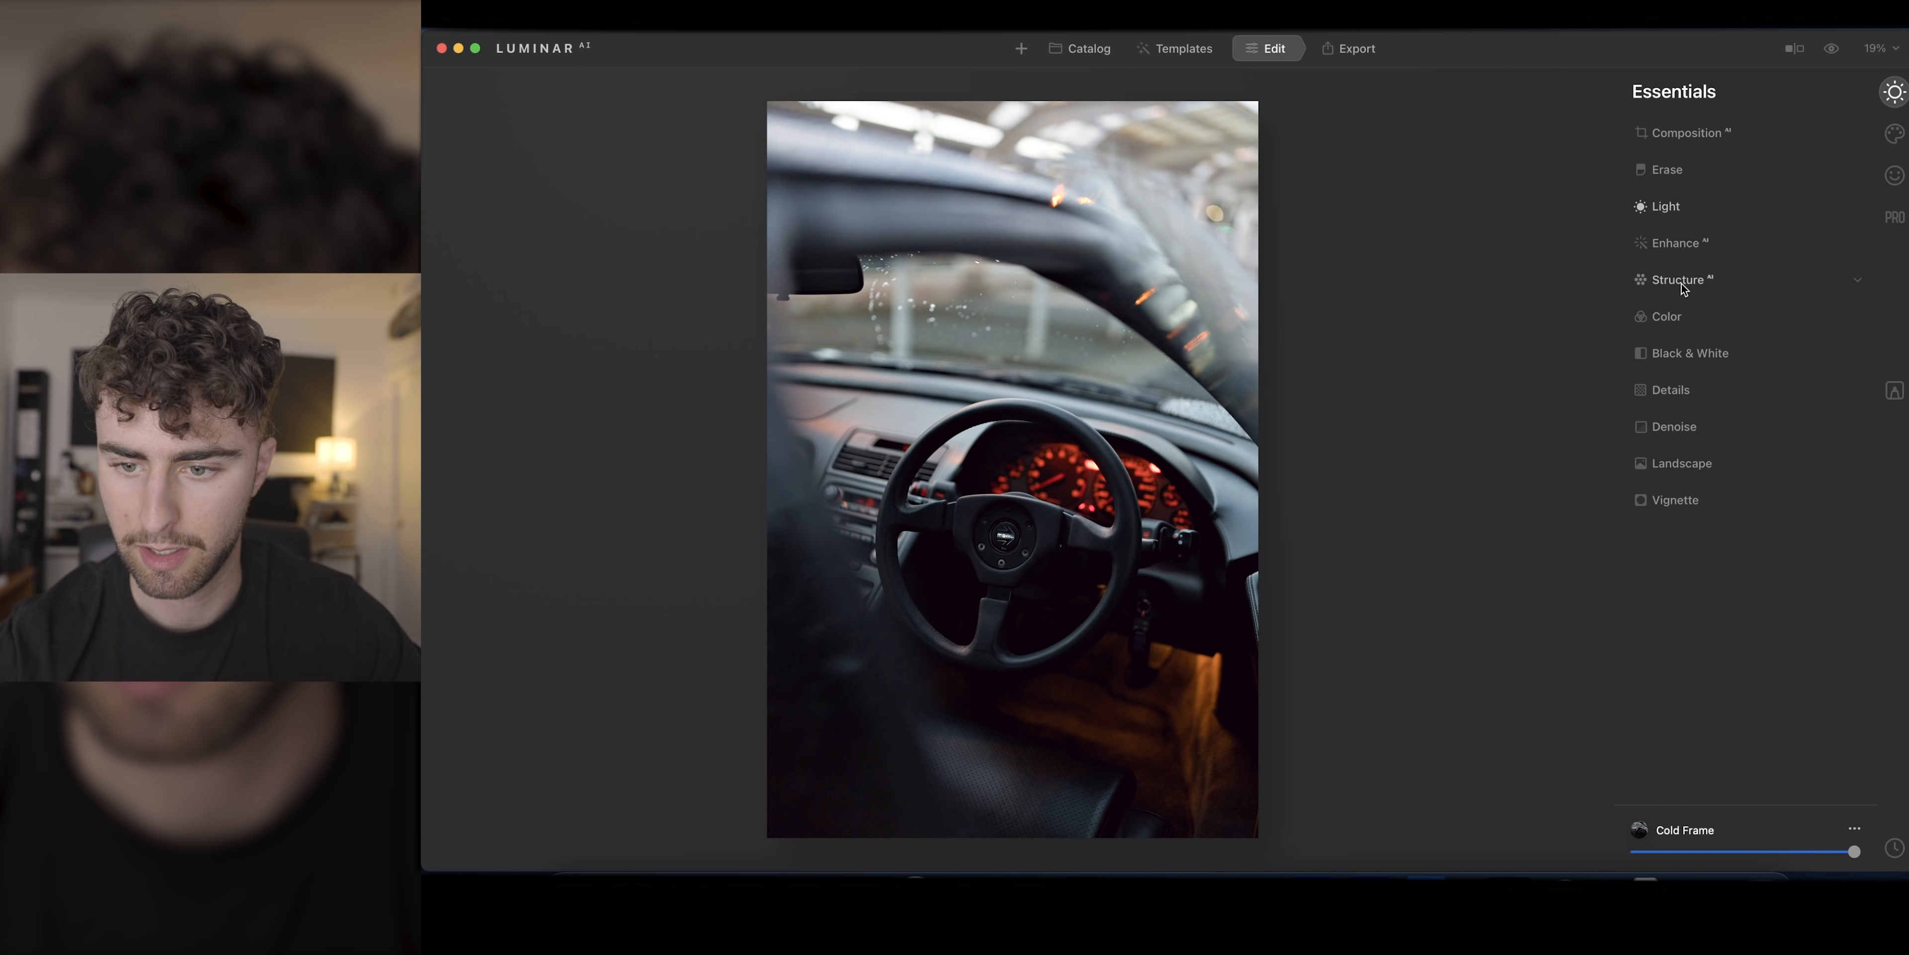
click(1681, 281)
drag(1769, 331, 1775, 331)
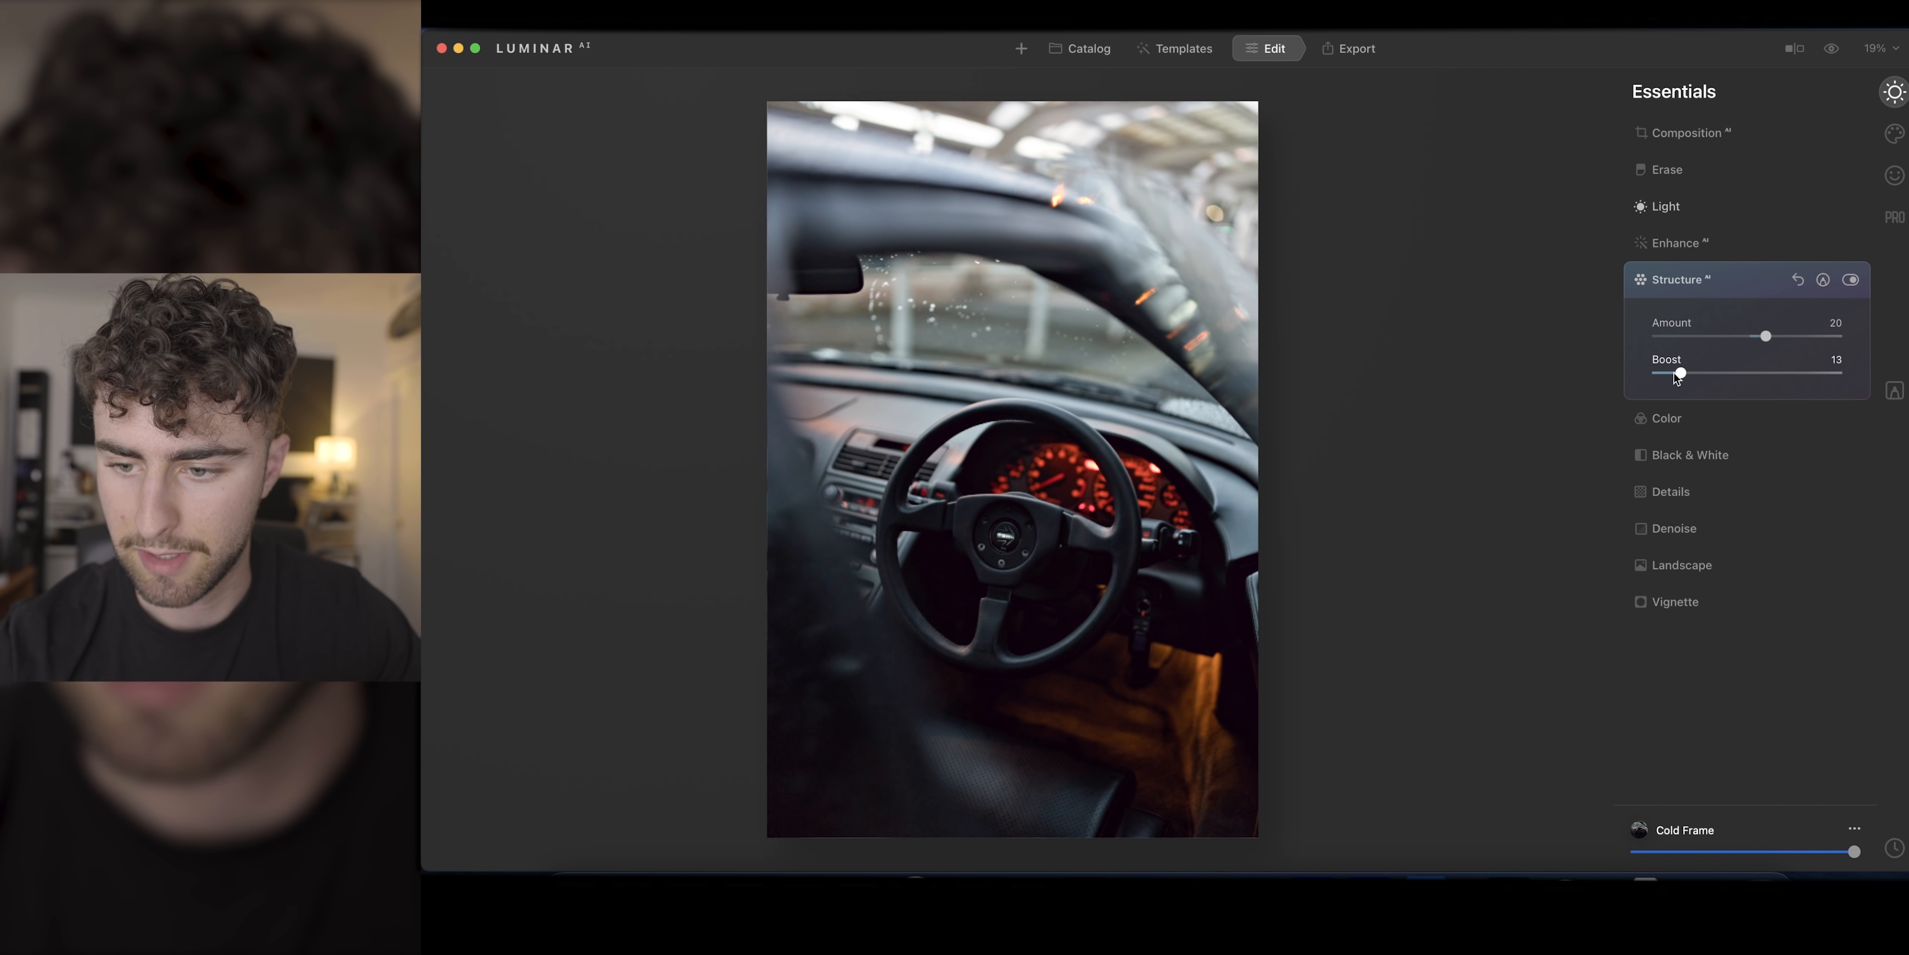
Step: Add a Basic local mask to the interior photo
click(1894, 390)
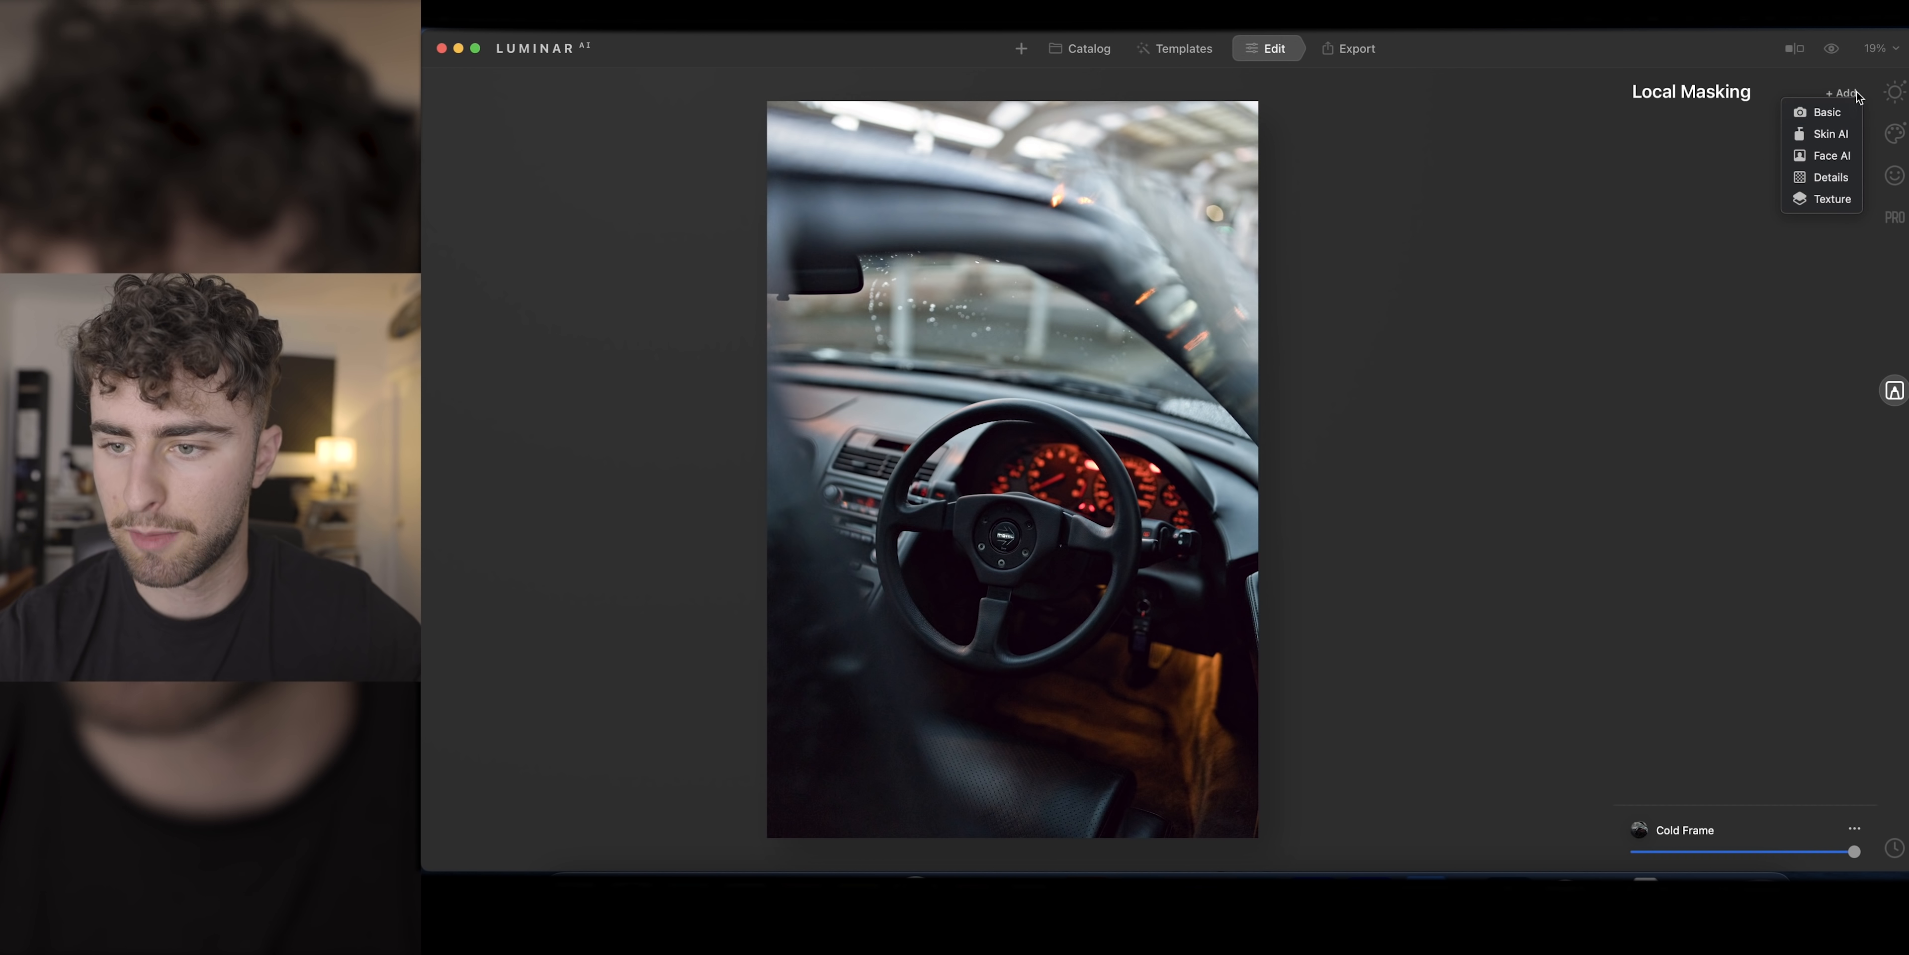
click(1841, 92)
click(1841, 115)
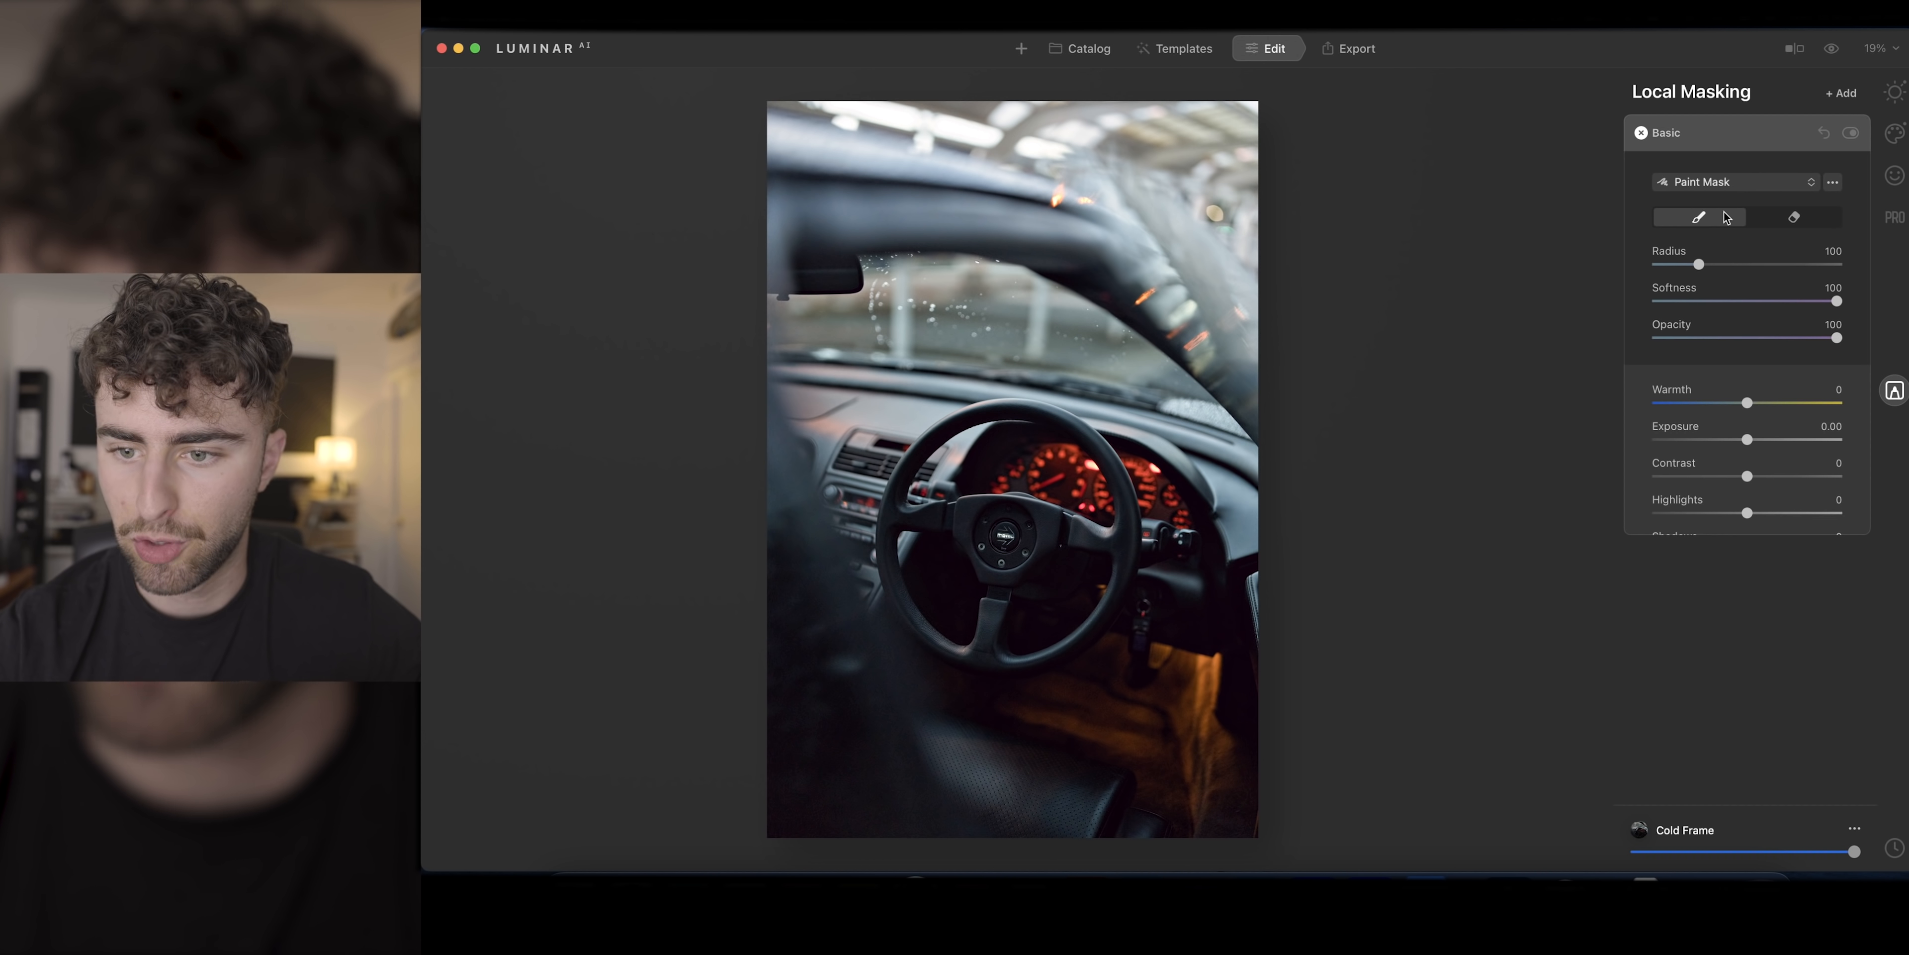
Step: Turn the mask into a gradient over the windshield and upper cabin, with Highlights -96, Exposure -0.59 and Warmth -2
click(1731, 189)
click(1705, 228)
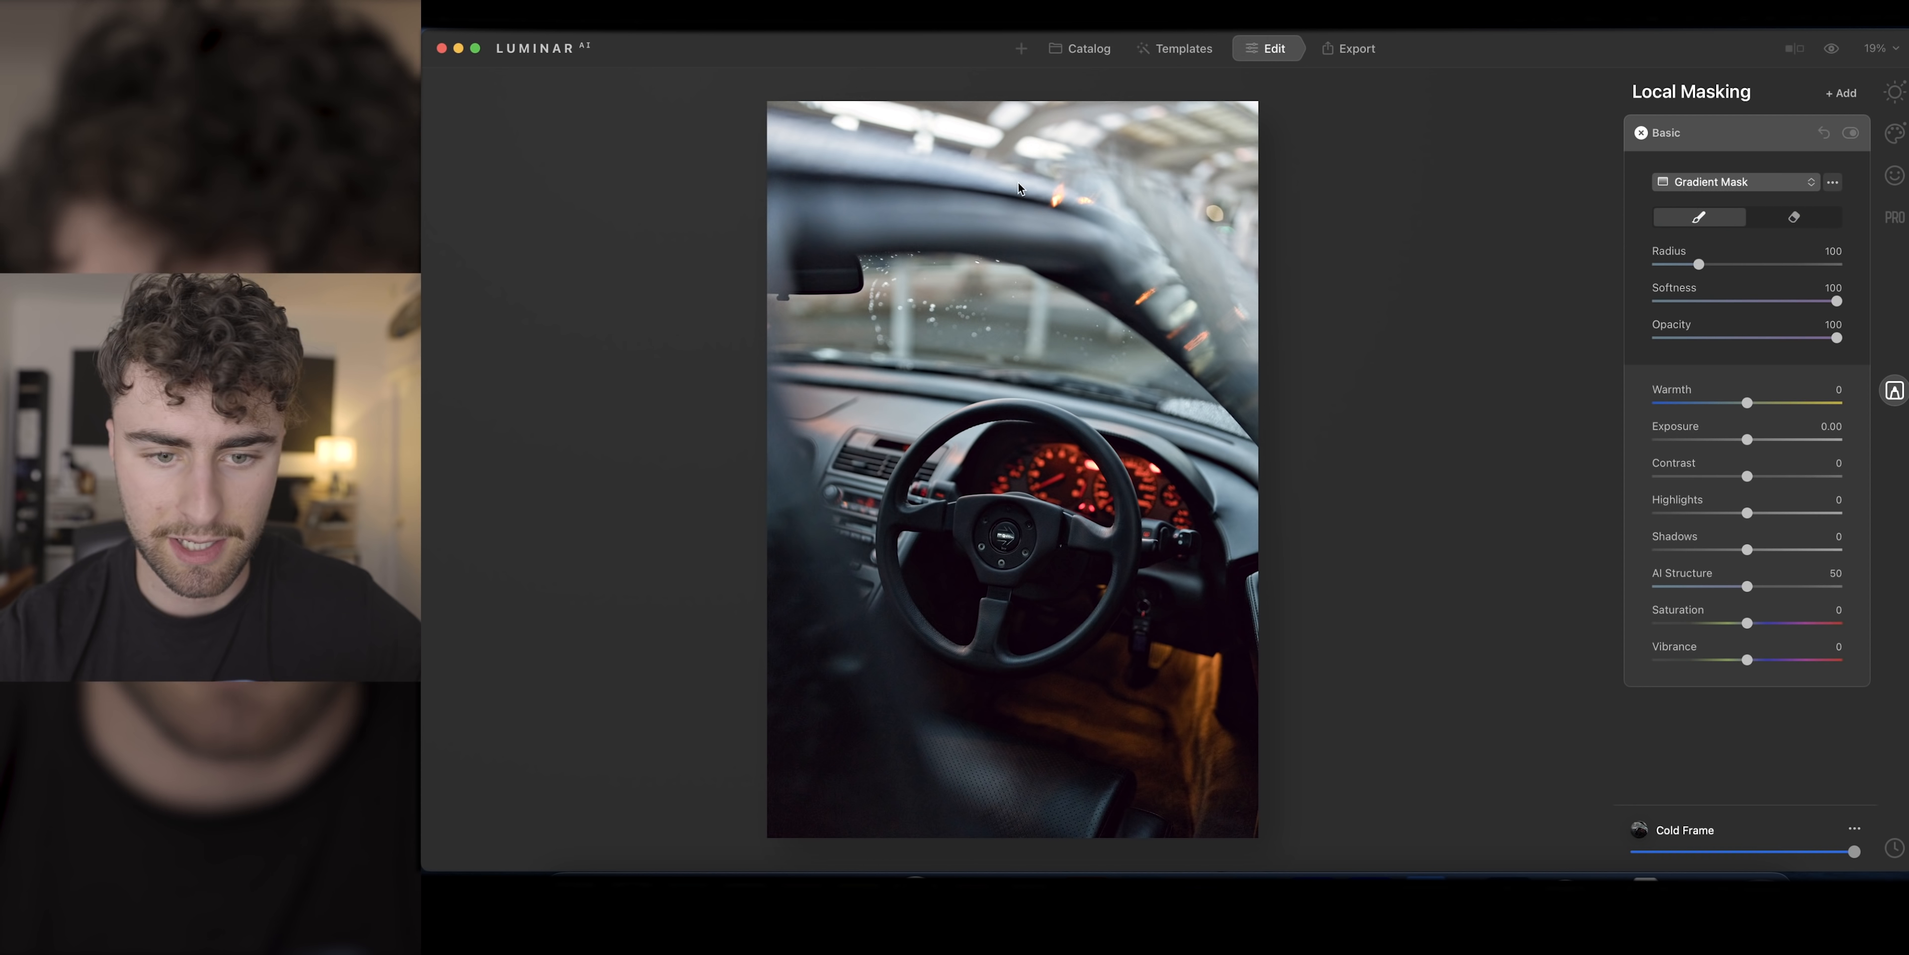
mouse_move(1119, 254)
mouse_down()
mouse_move(1074, 526)
mouse_move(1073, 505)
mouse_up()
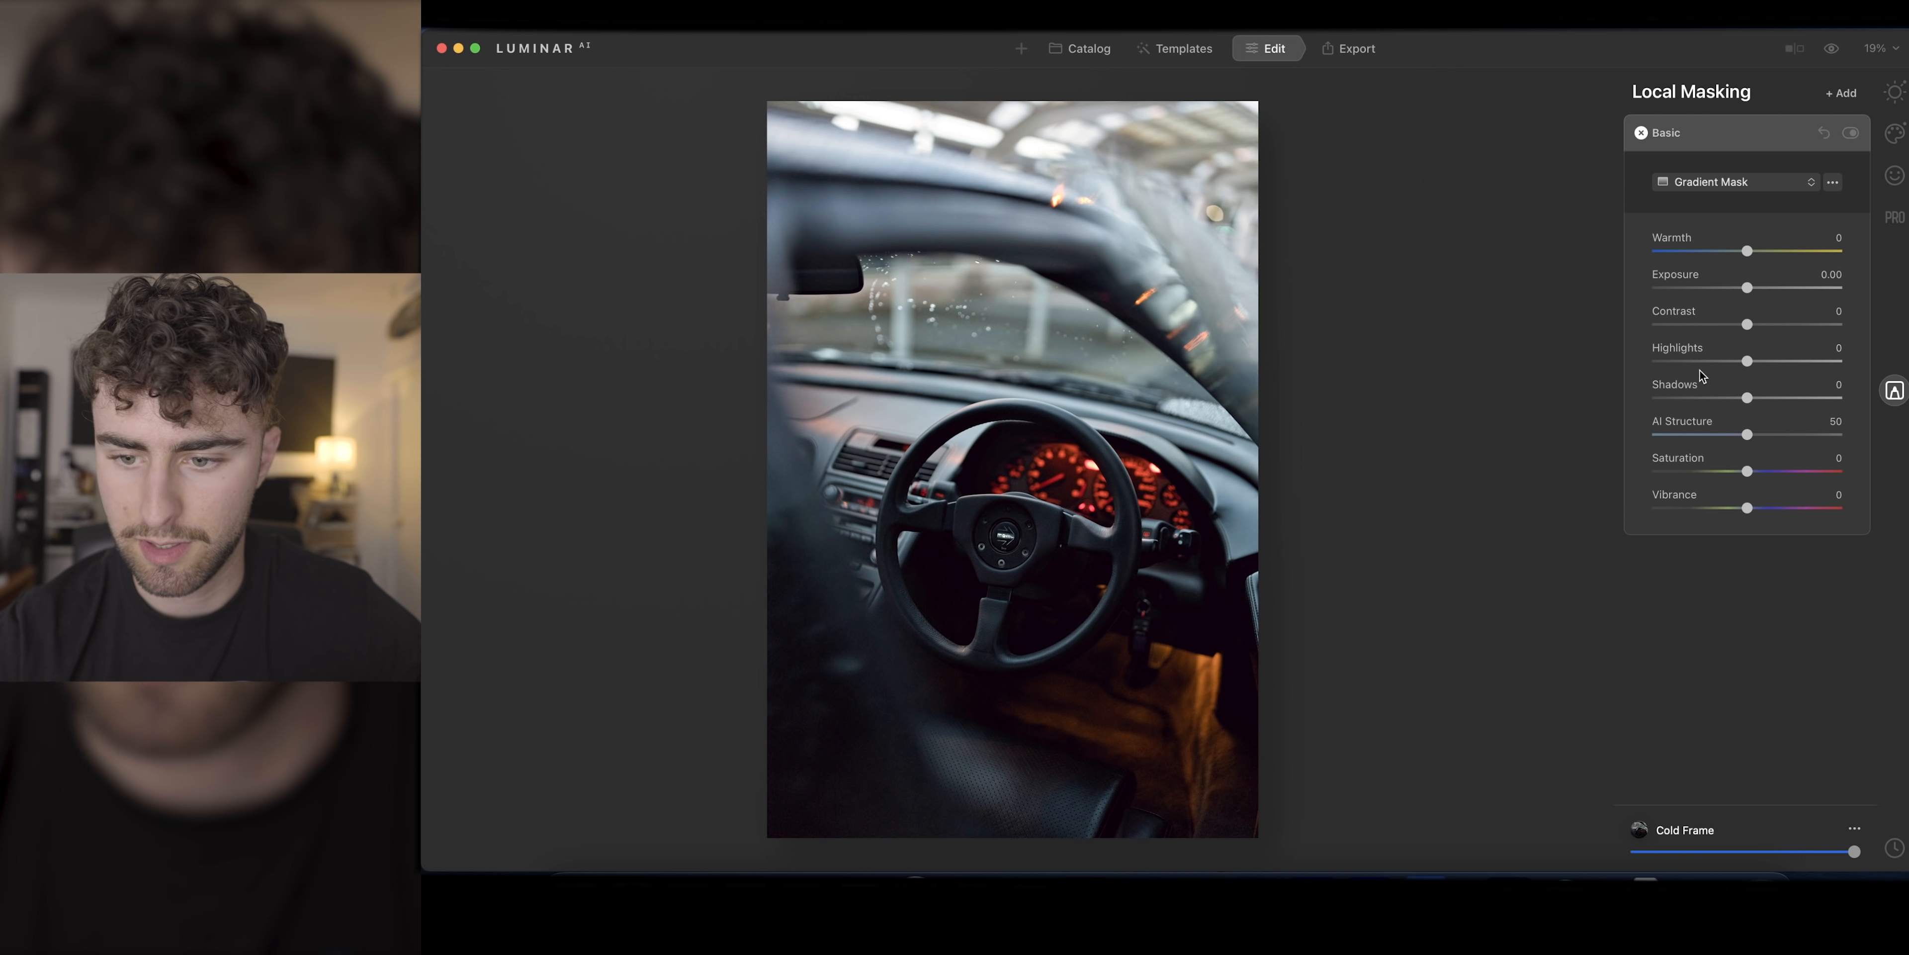
drag(1677, 361, 1659, 361)
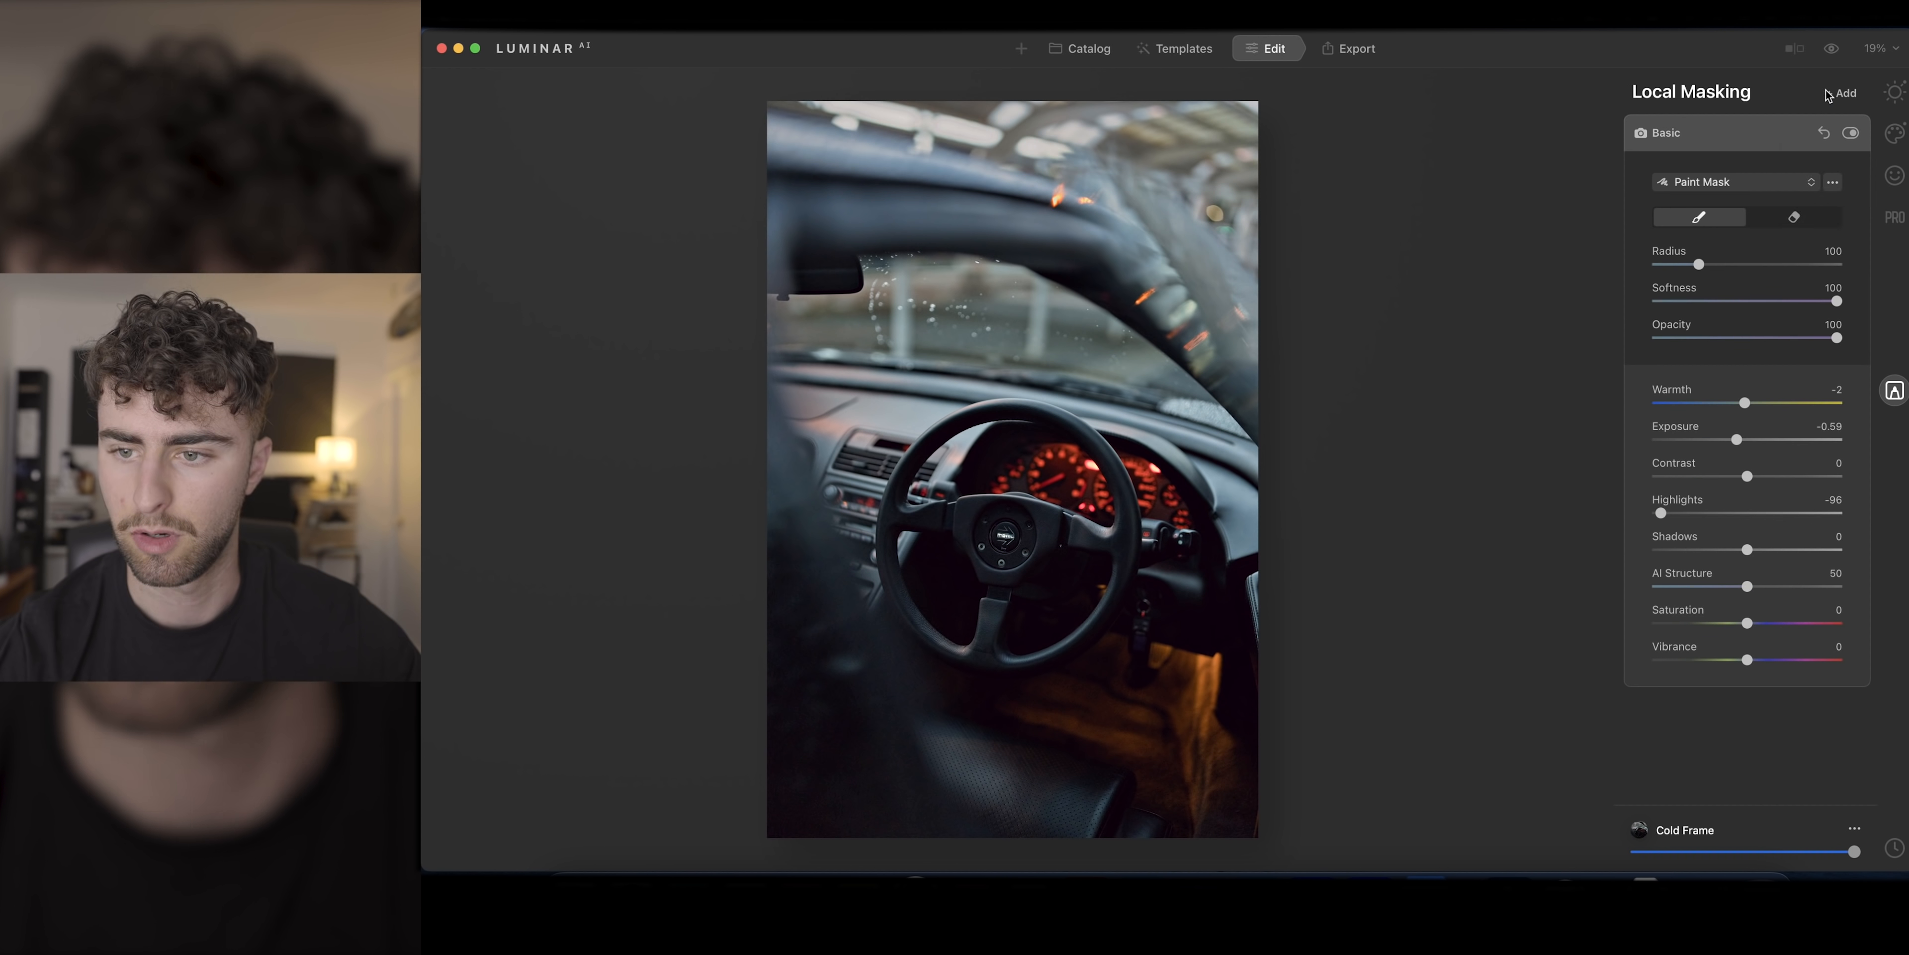
Step: Add a second Basic gradient mask over the steering wheel and instrument cluster, with Exposure 1.25, Saturation 18, Vibrance 9 and Warmth -7
click(1841, 92)
click(1826, 112)
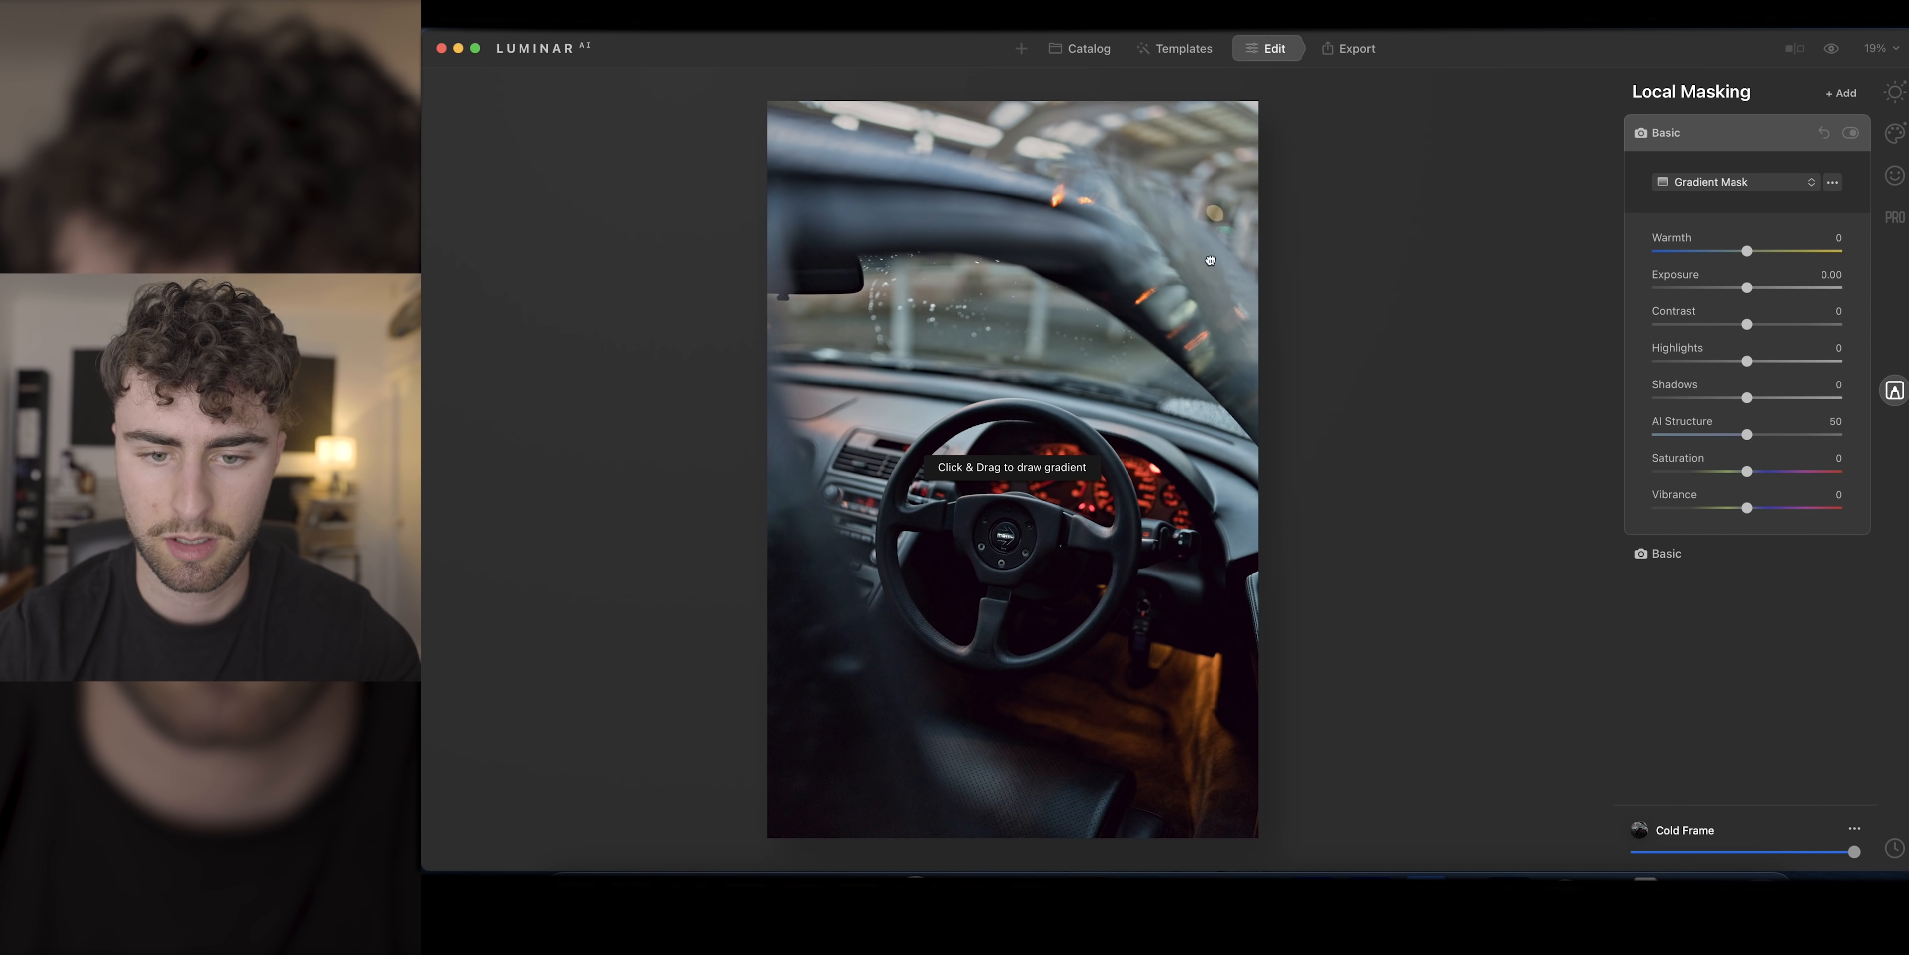
mouse_move(1065, 382)
mouse_down()
mouse_move(1130, 323)
mouse_move(1108, 341)
mouse_up()
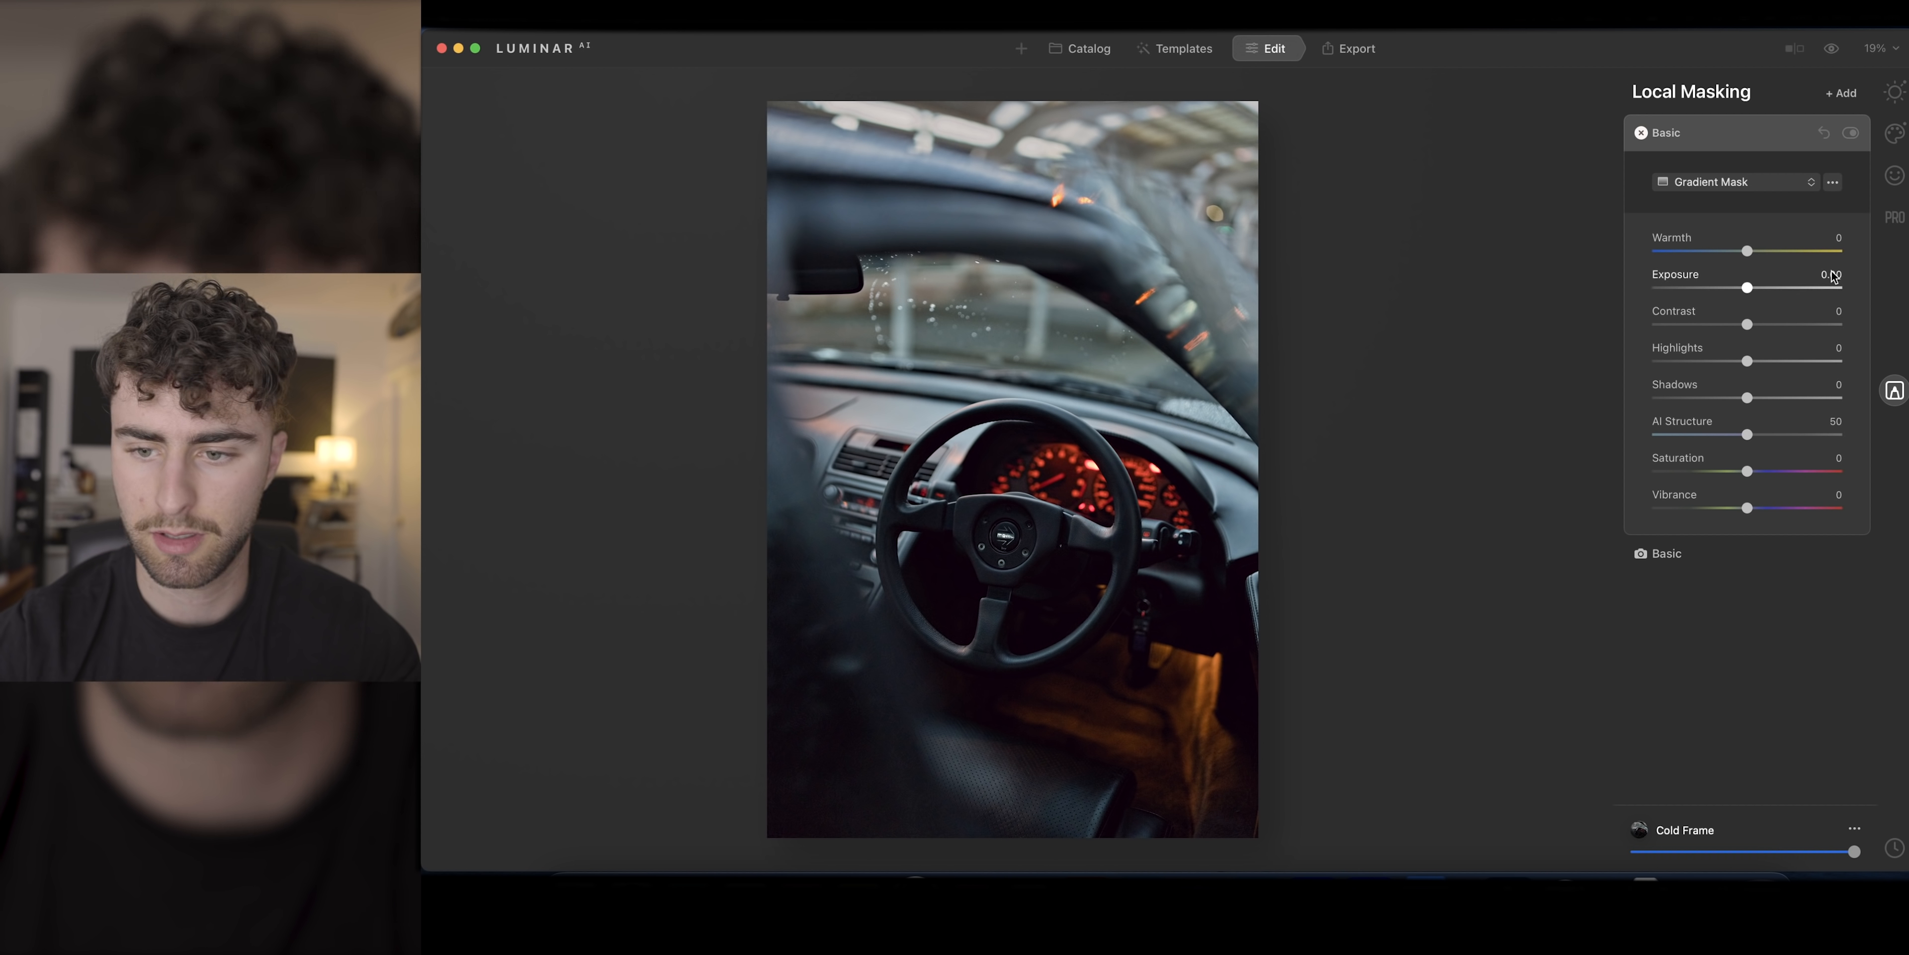
drag(1768, 293, 1772, 292)
drag(1044, 455, 1011, 482)
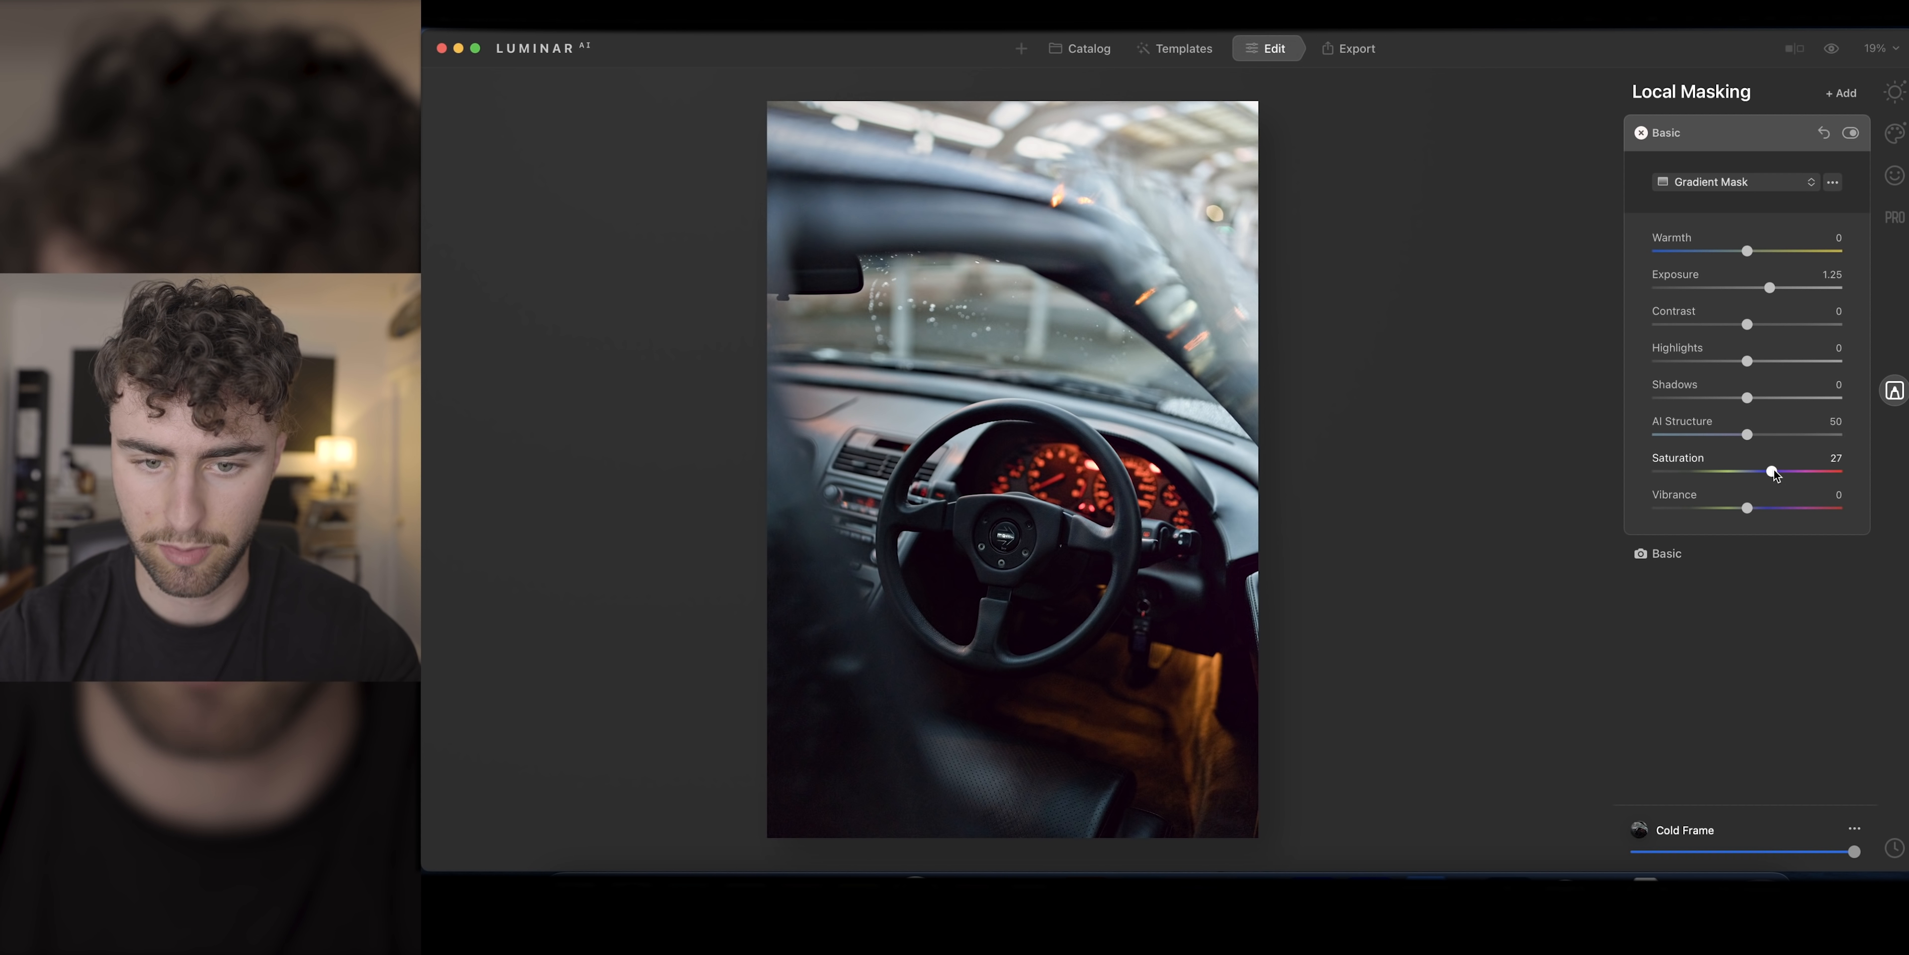
drag(1763, 505, 1757, 501)
drag(1747, 252, 1739, 254)
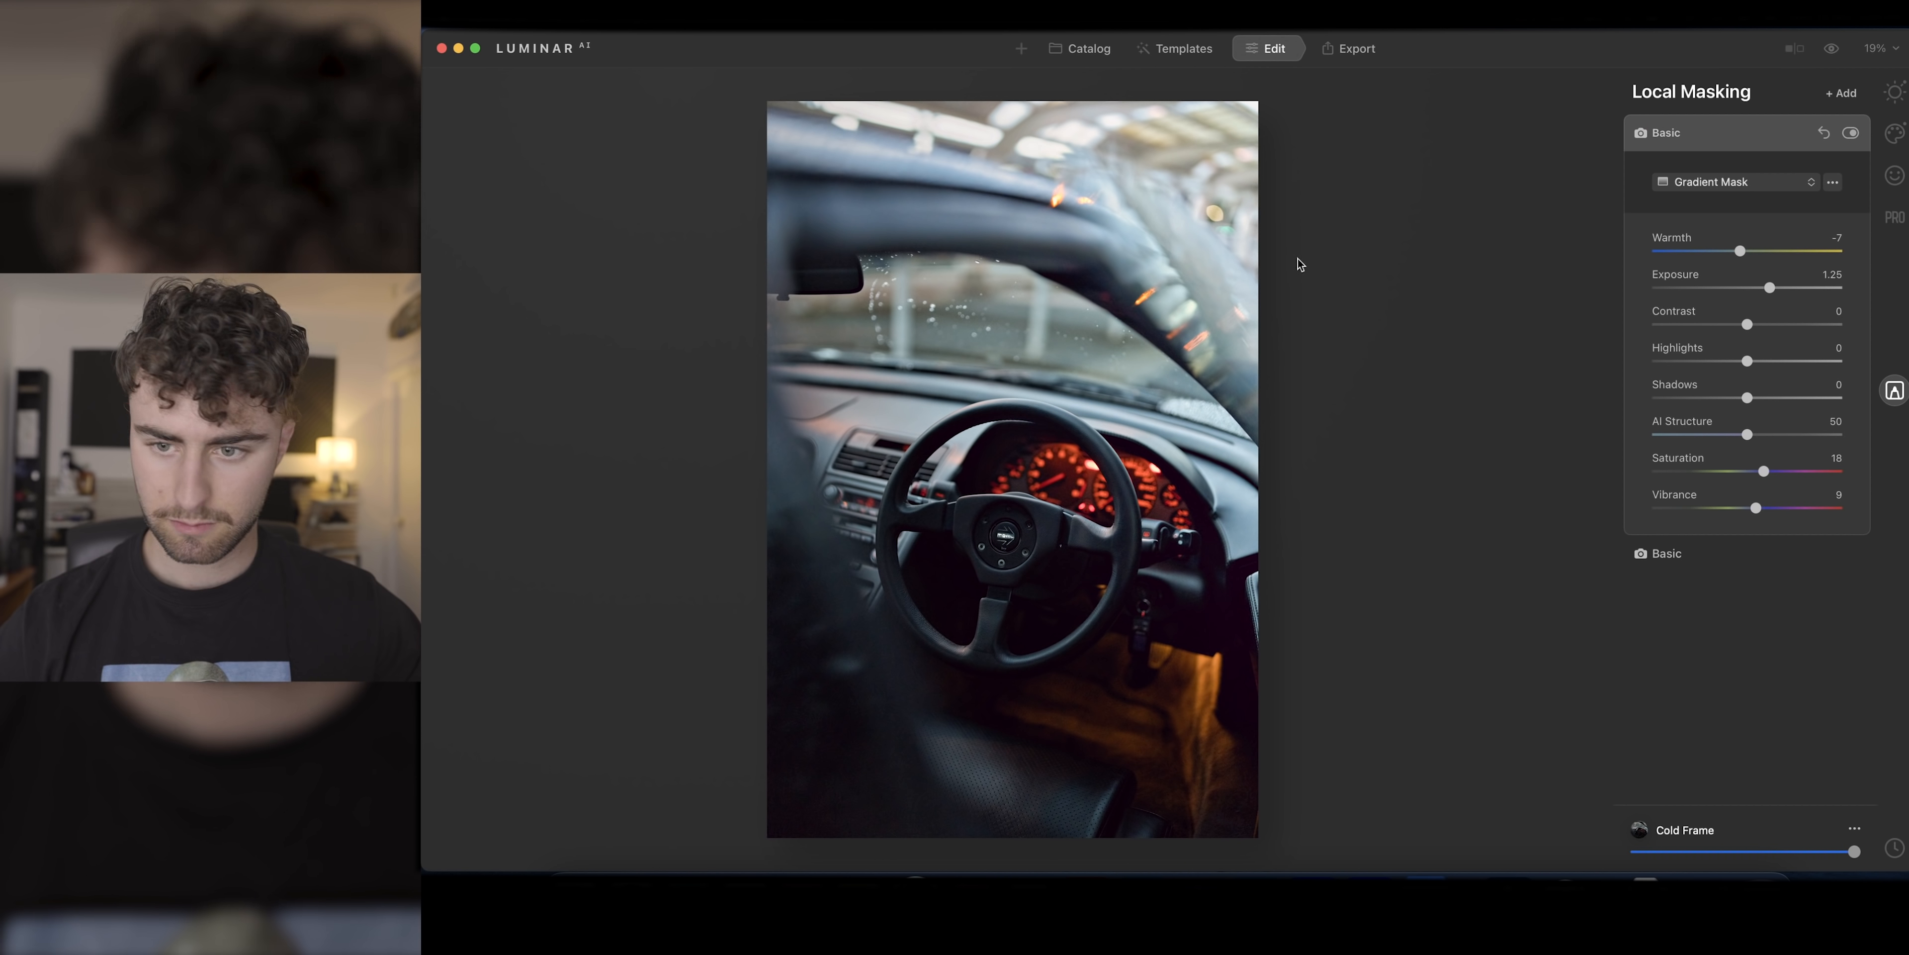
Step: In the Color settings, raise the HSL Luminance of Red to 42 and Yellow to 13
click(1894, 92)
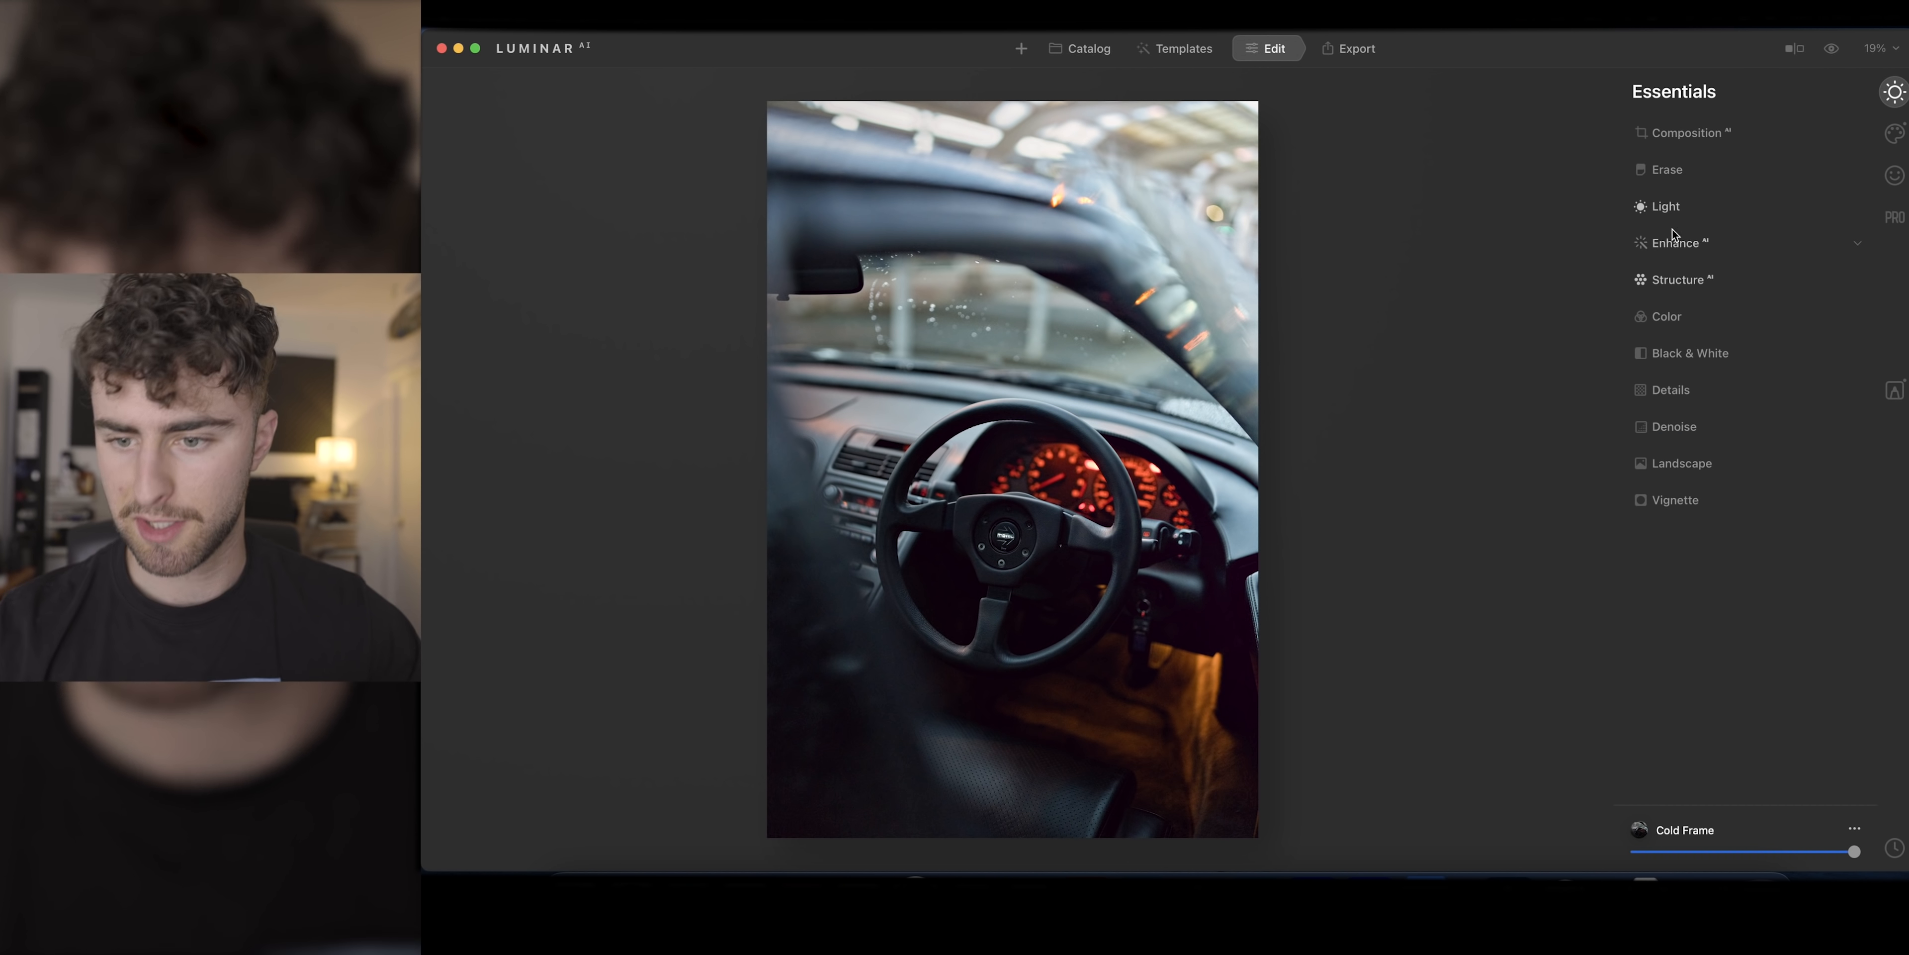
click(1673, 315)
drag(1752, 549, 1742, 549)
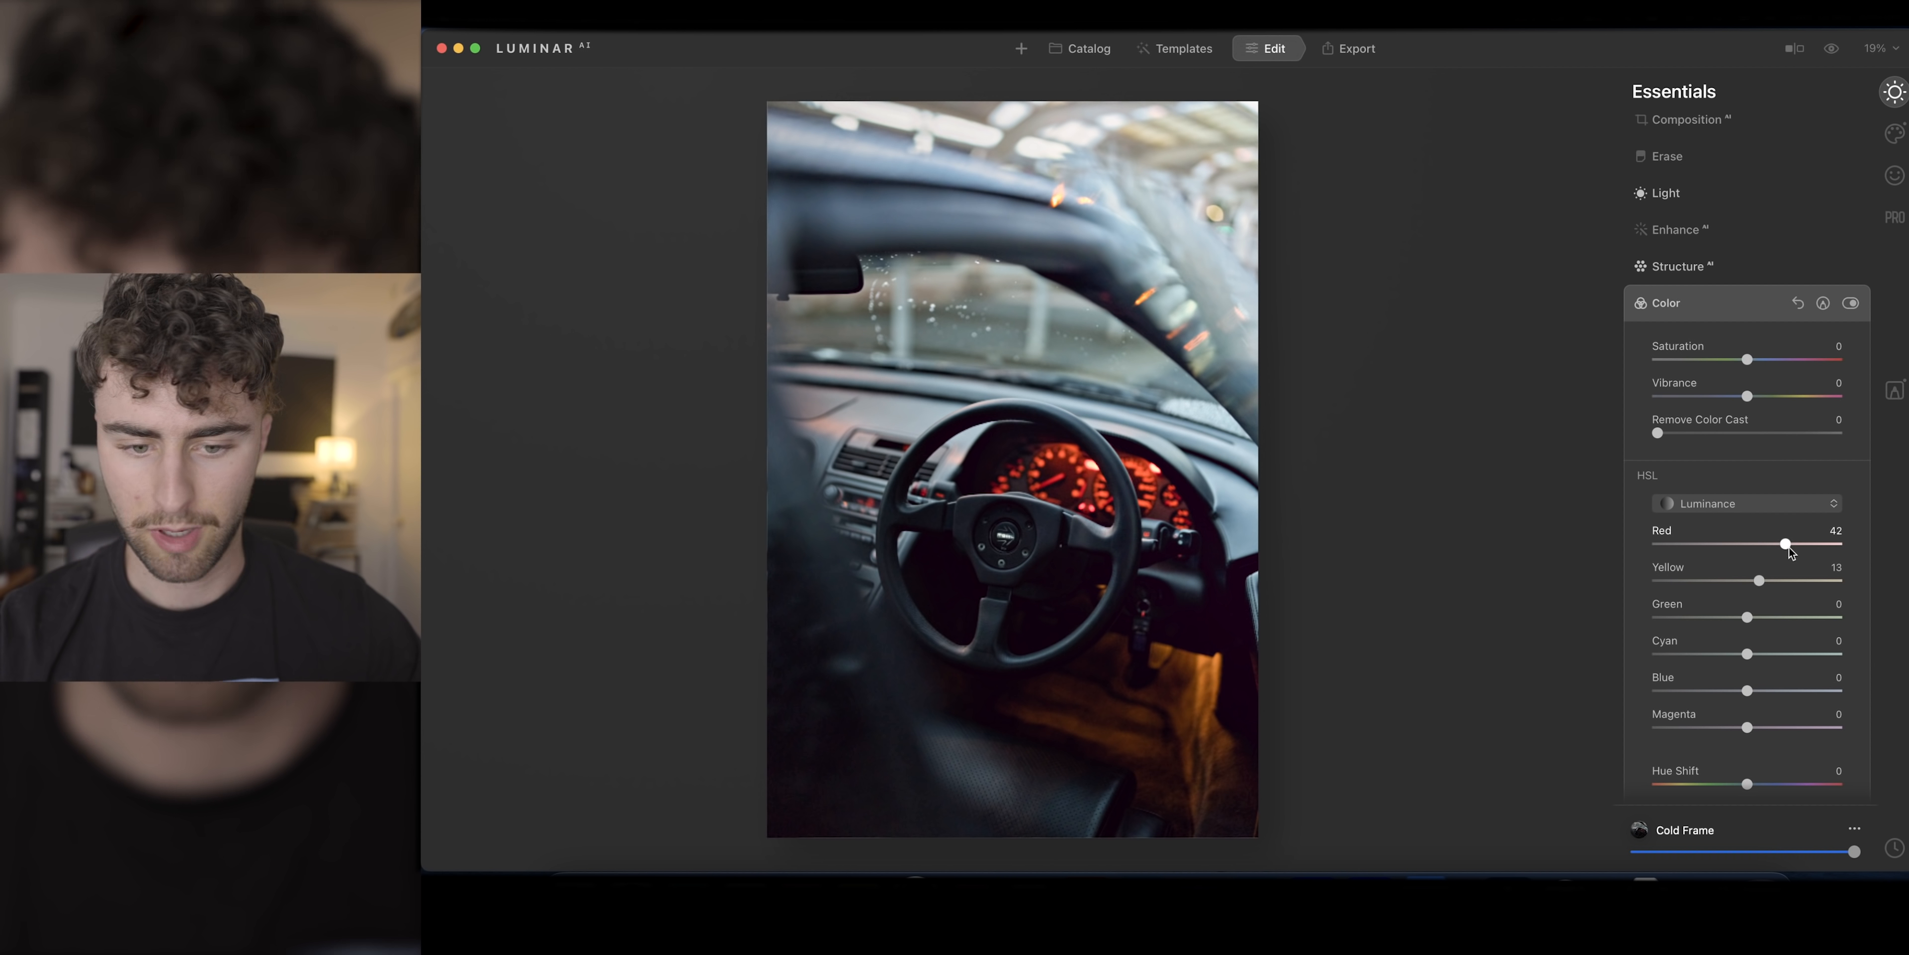
Step: Set HSL Saturation of Cyan to -37, Blue to -9 and Magenta to -20, reduce Green, and fine-tune the Light curve's lower point
click(1734, 503)
click(1705, 548)
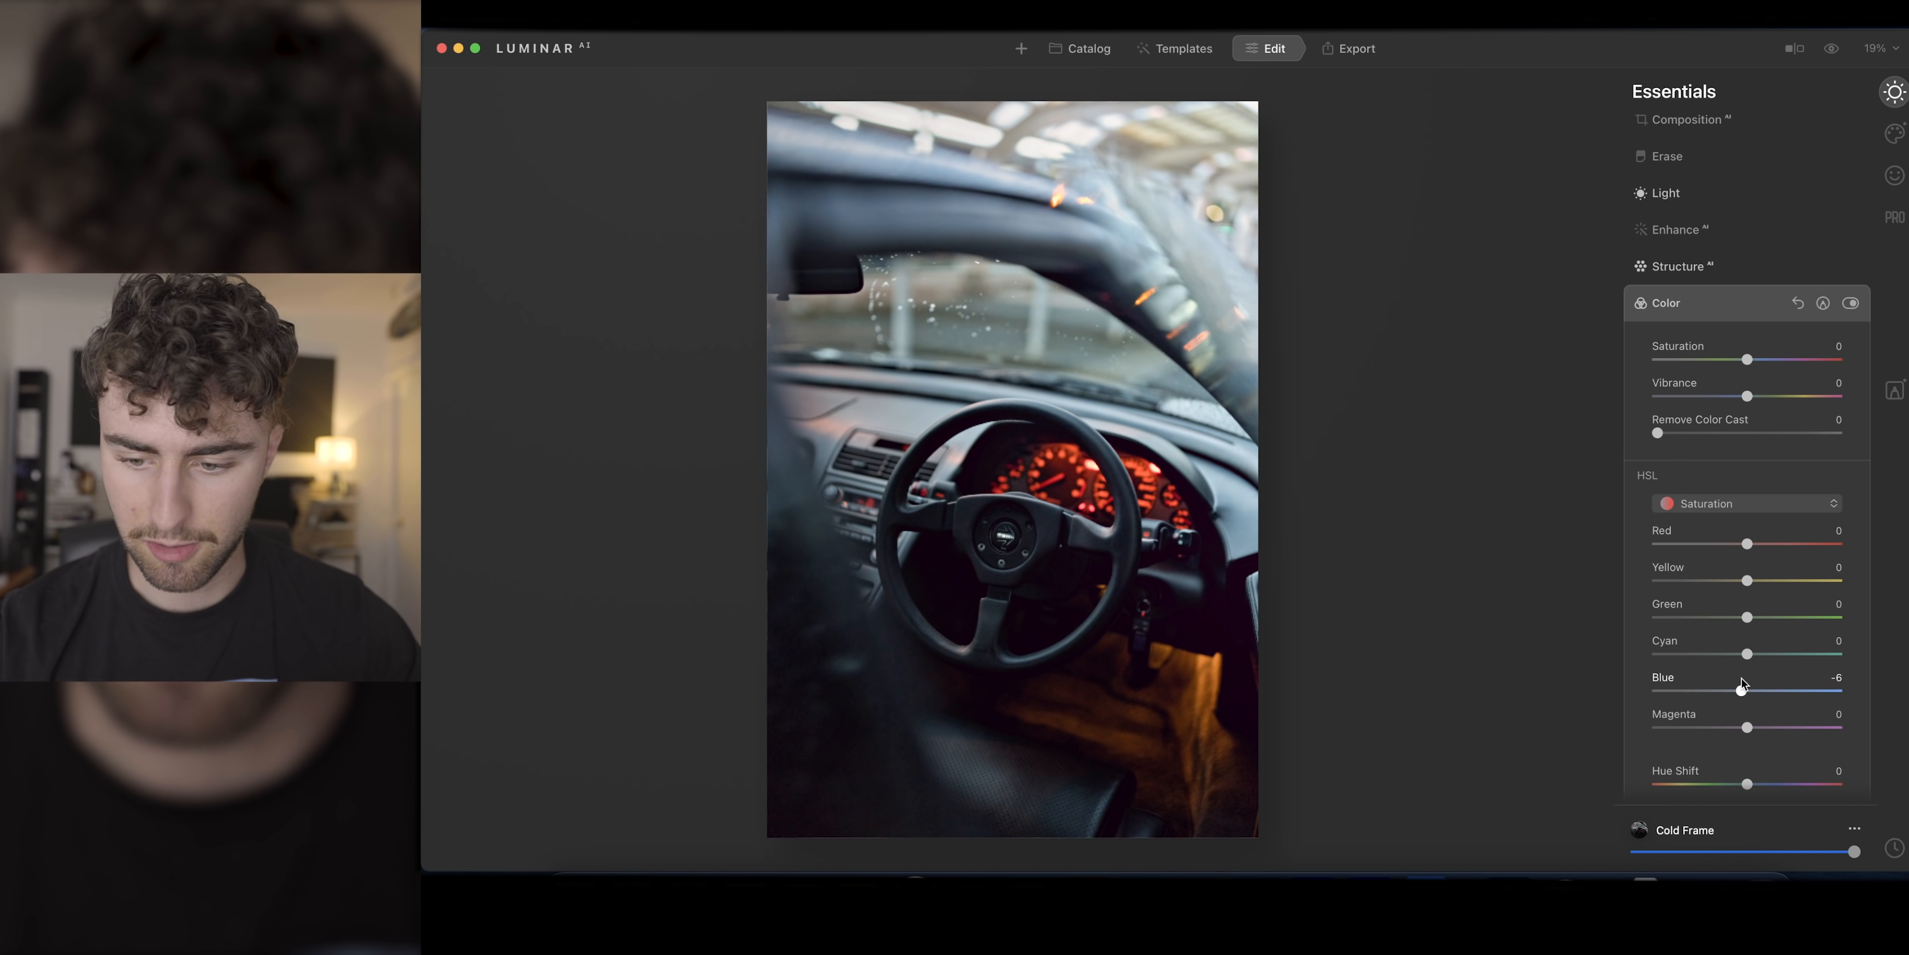
drag(1743, 677, 1738, 679)
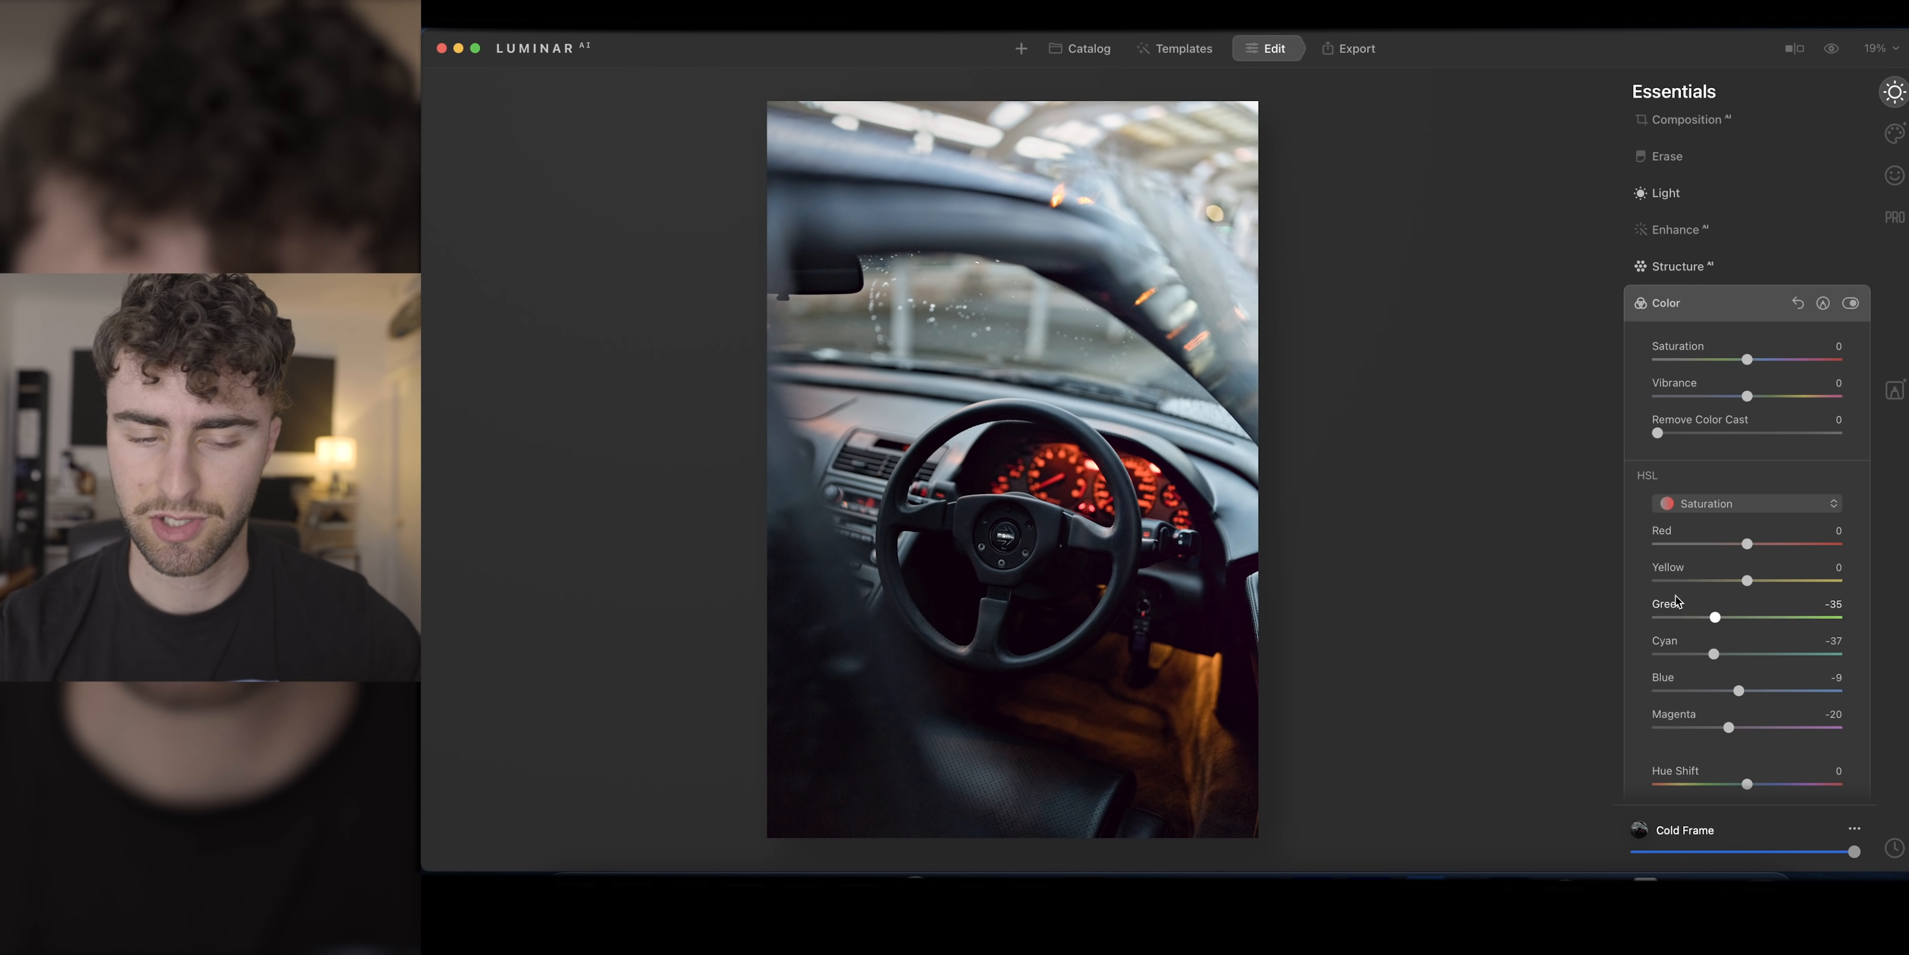
drag(1714, 616, 1696, 619)
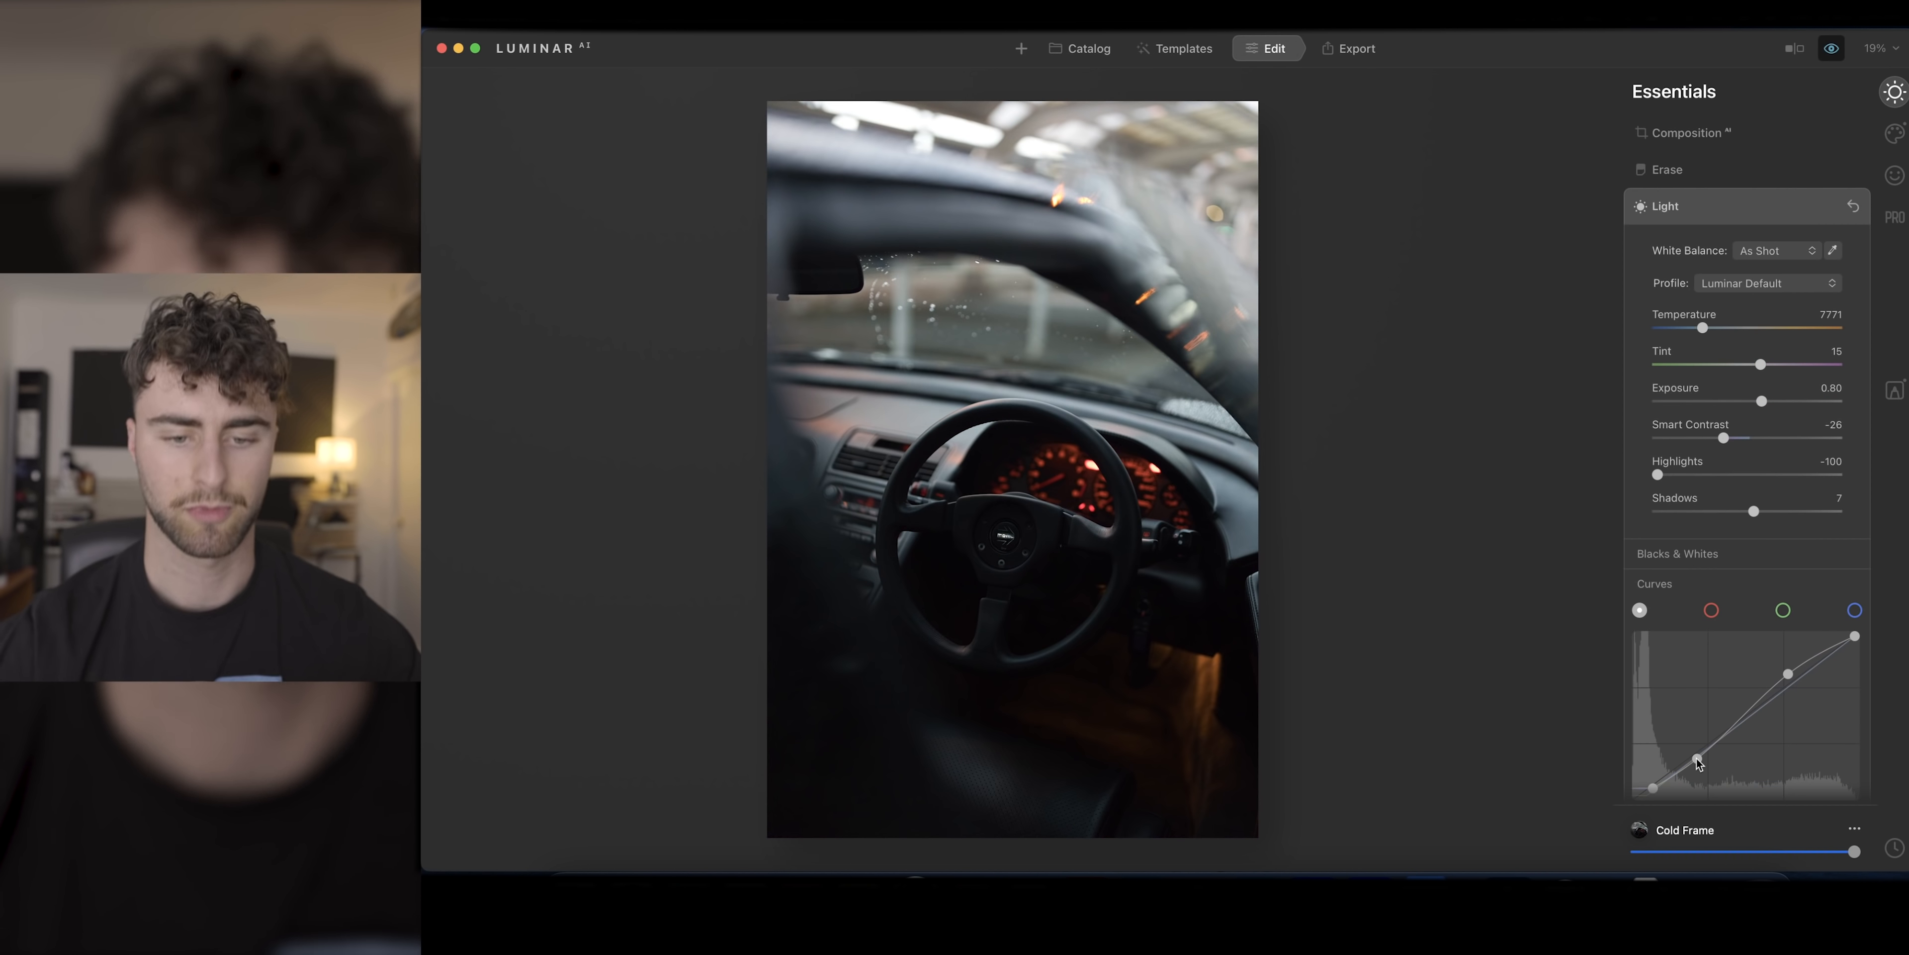
drag(1696, 767, 1698, 760)
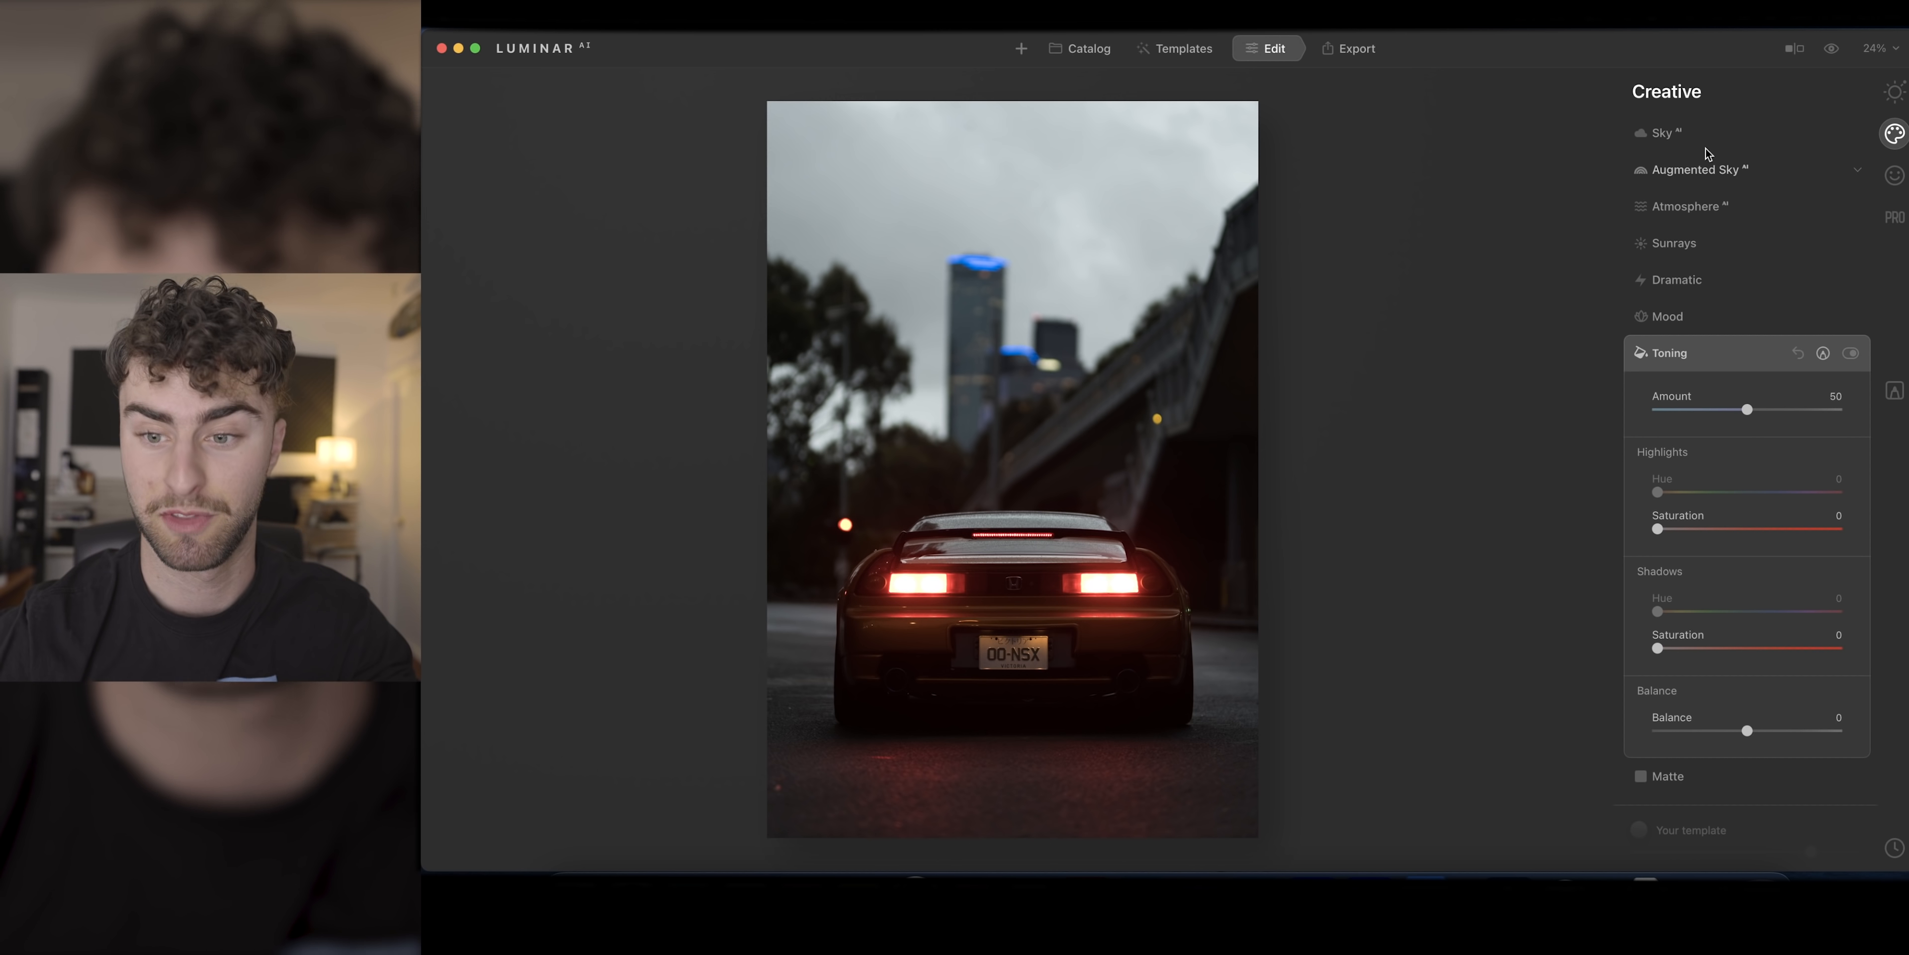
Step: Replace the overcast sky in the car's rear-view photo with Sunset 4 using Sky AI
click(1694, 138)
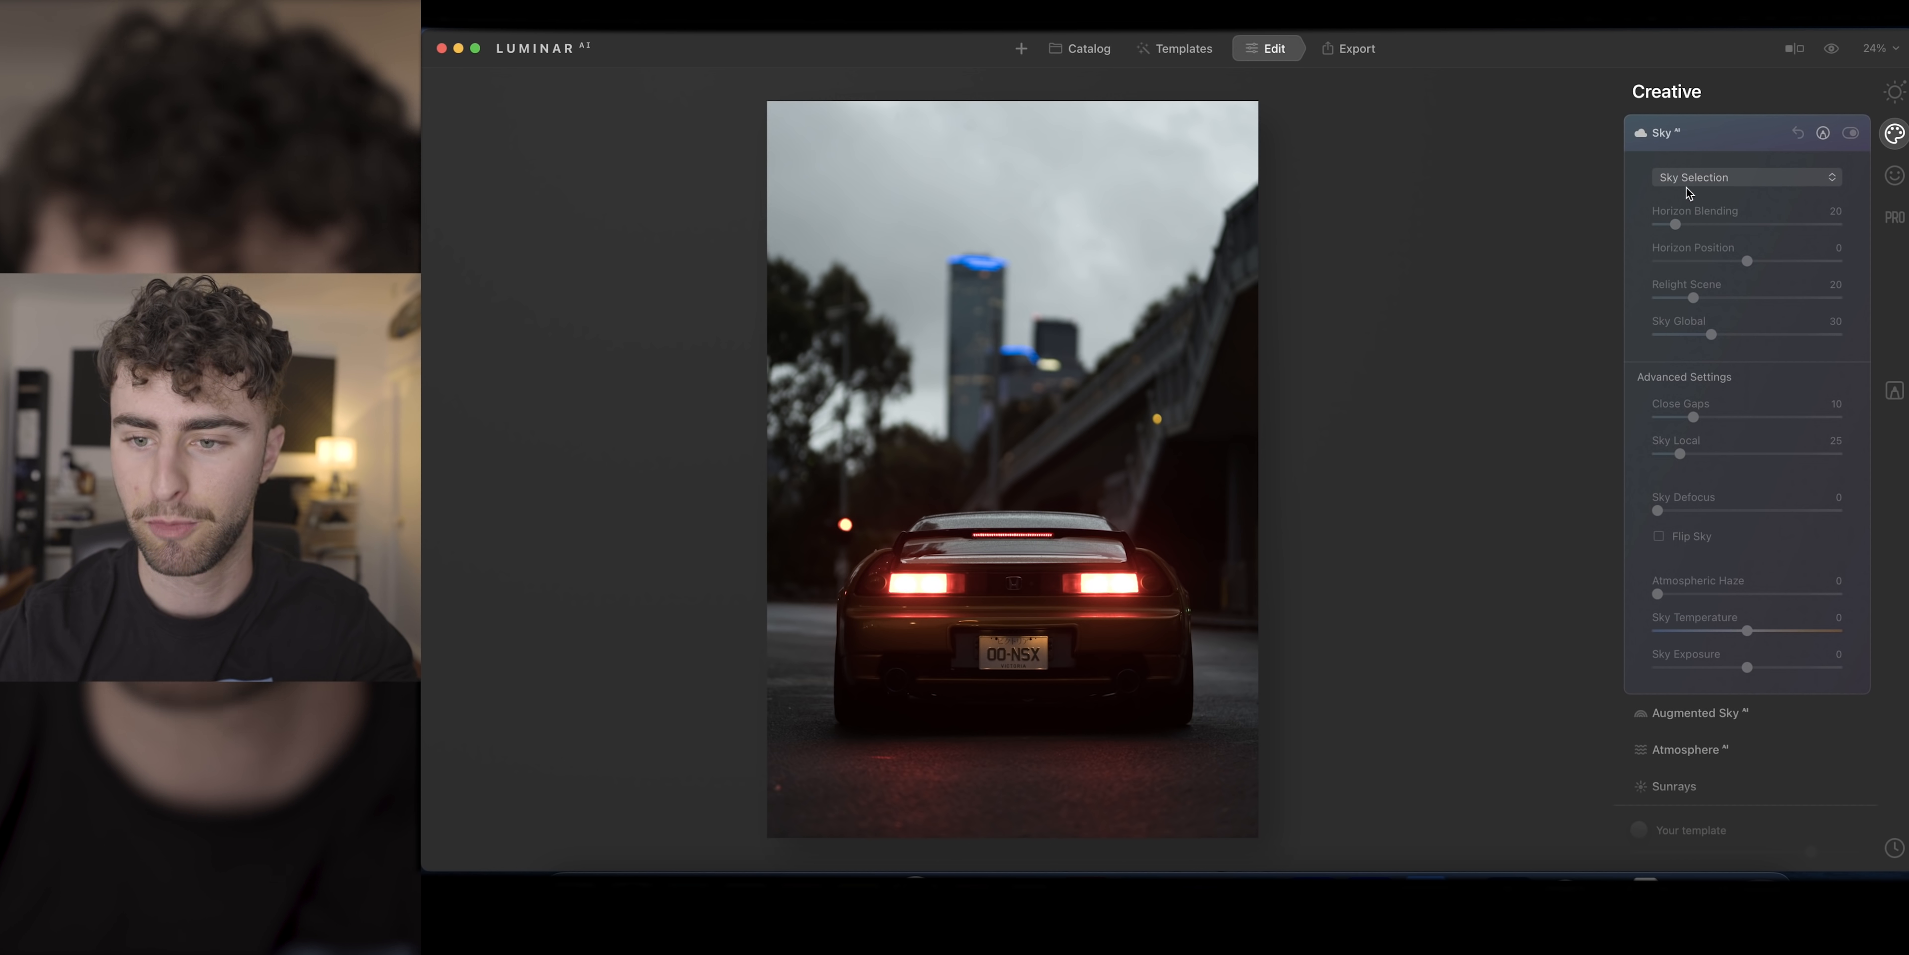
click(1698, 180)
click(1743, 680)
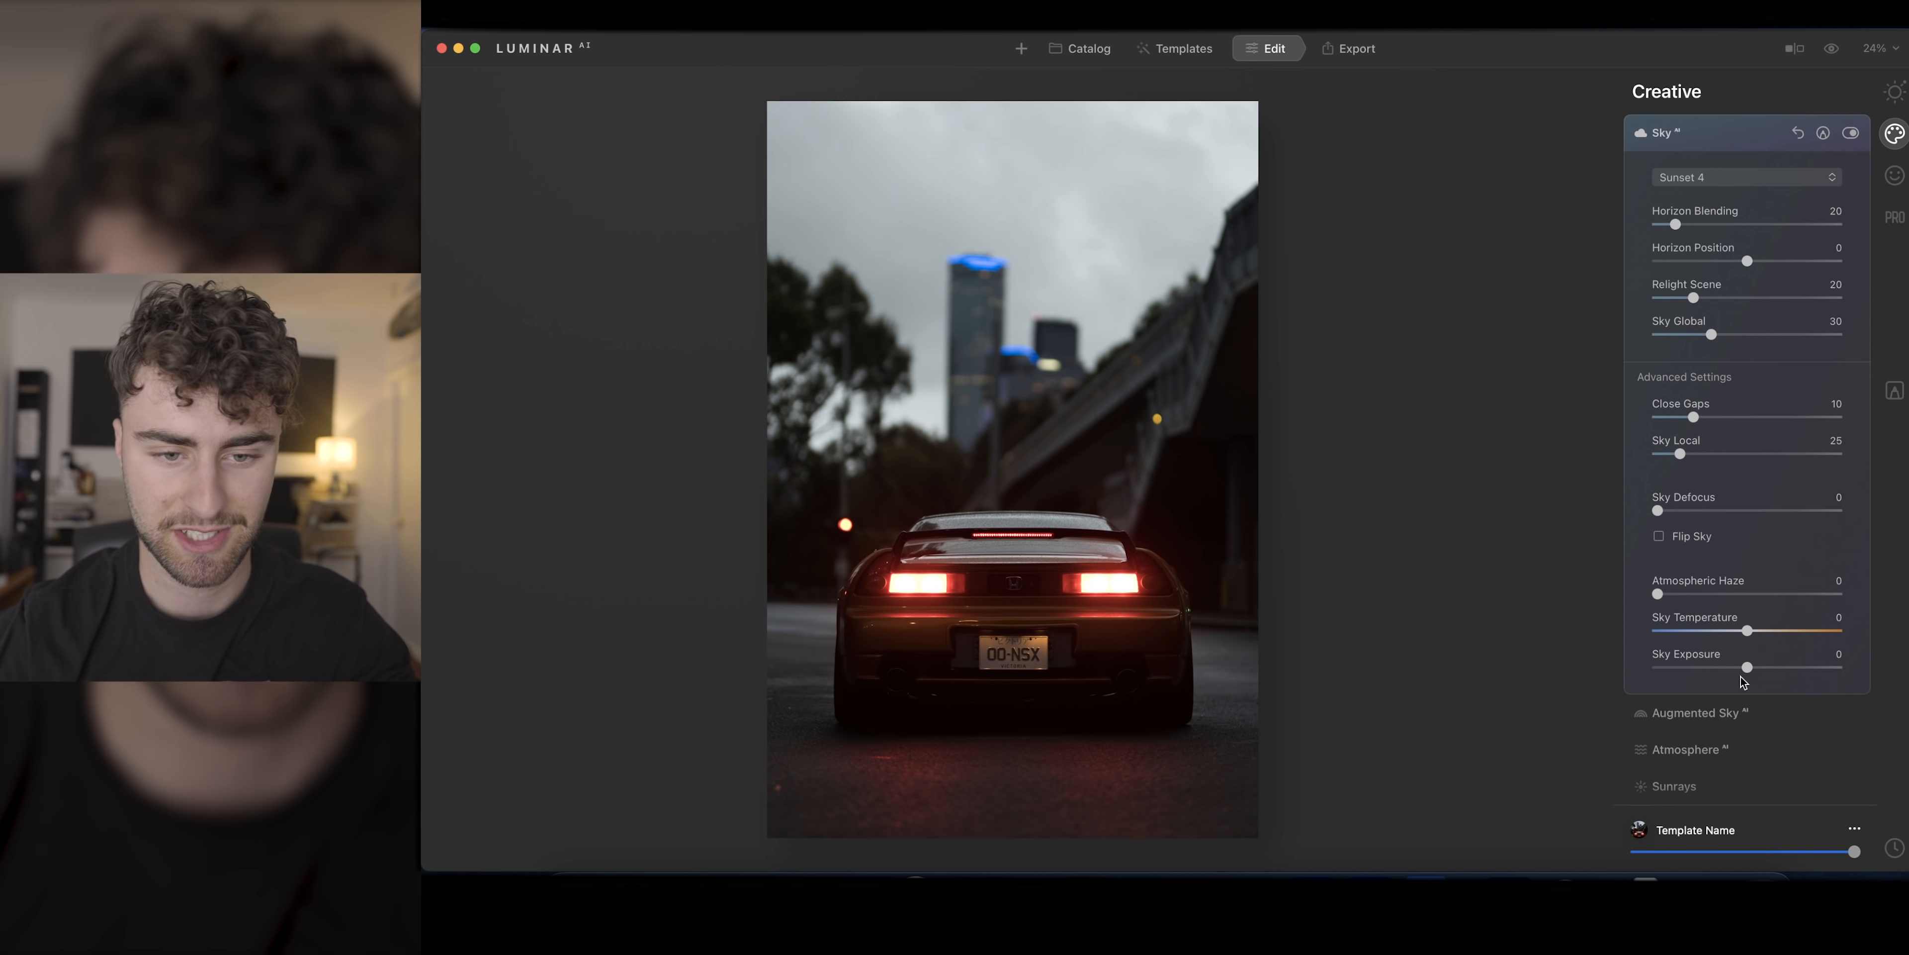
Step: Try the replacement skies Bright Blue Sky 1, Dramatic Sky 2, Starry Night 2 and Sunset 3 on the photo
click(1721, 177)
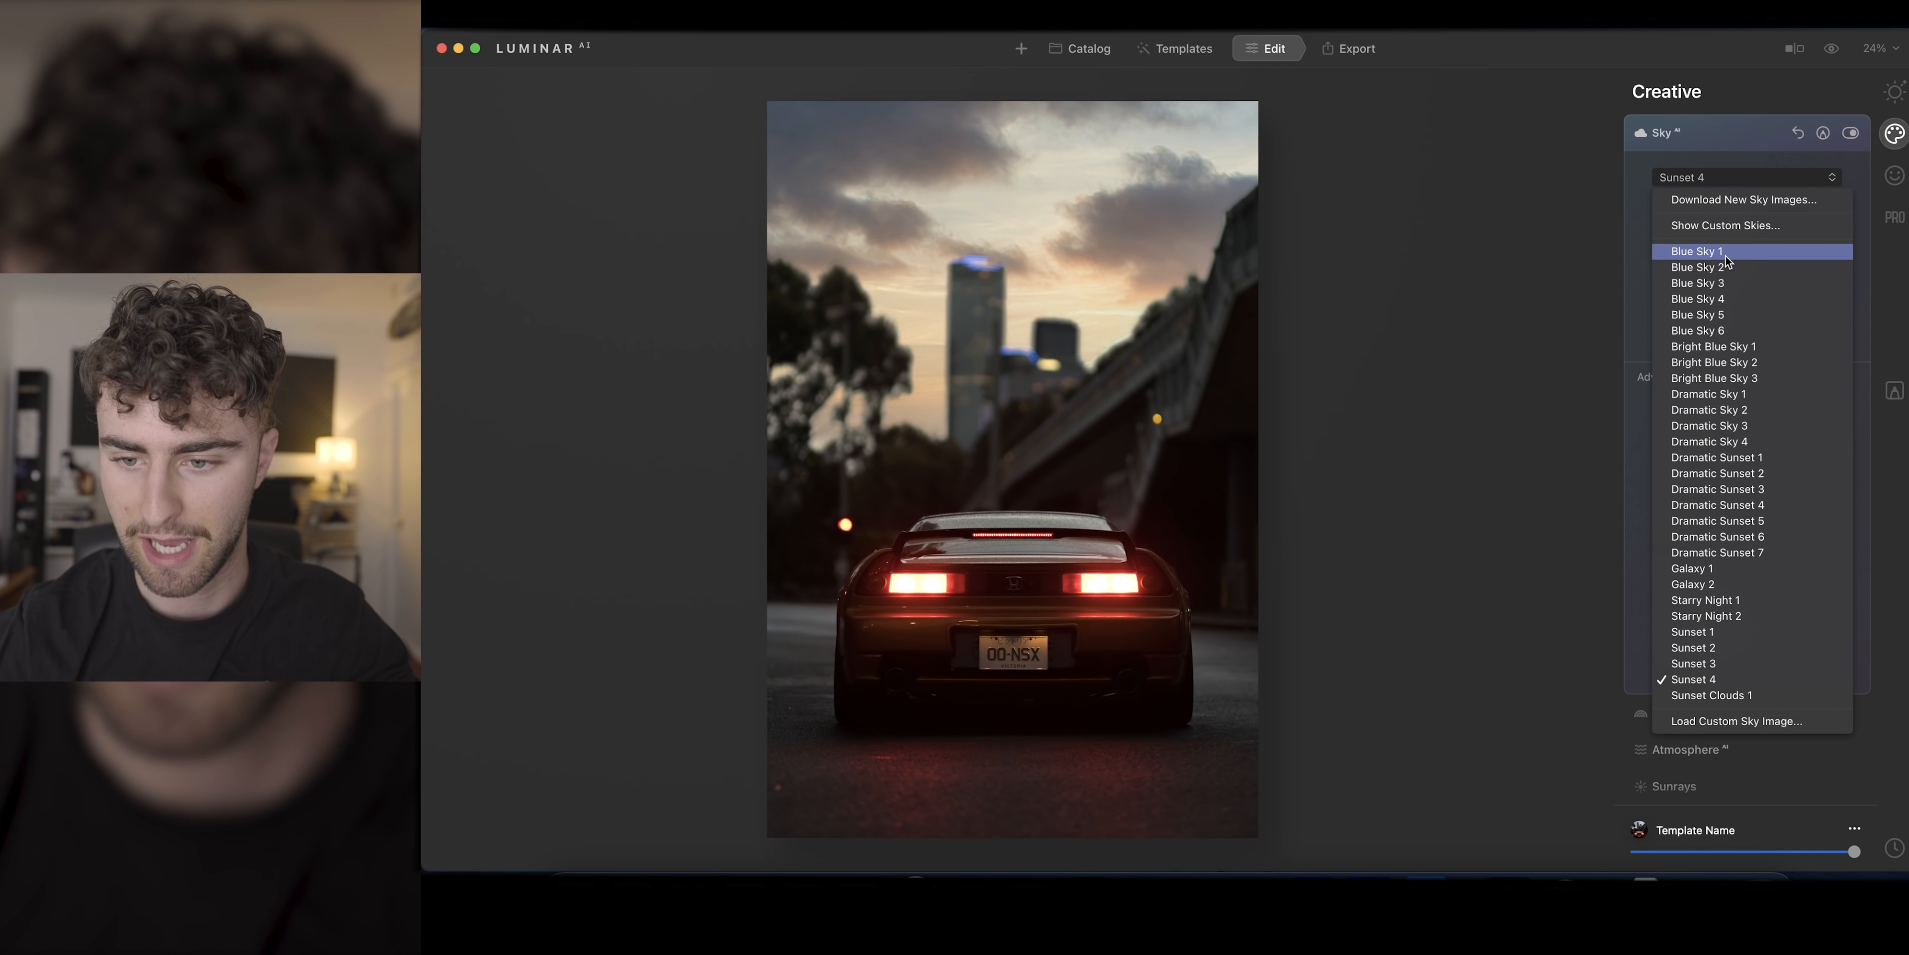
click(1719, 348)
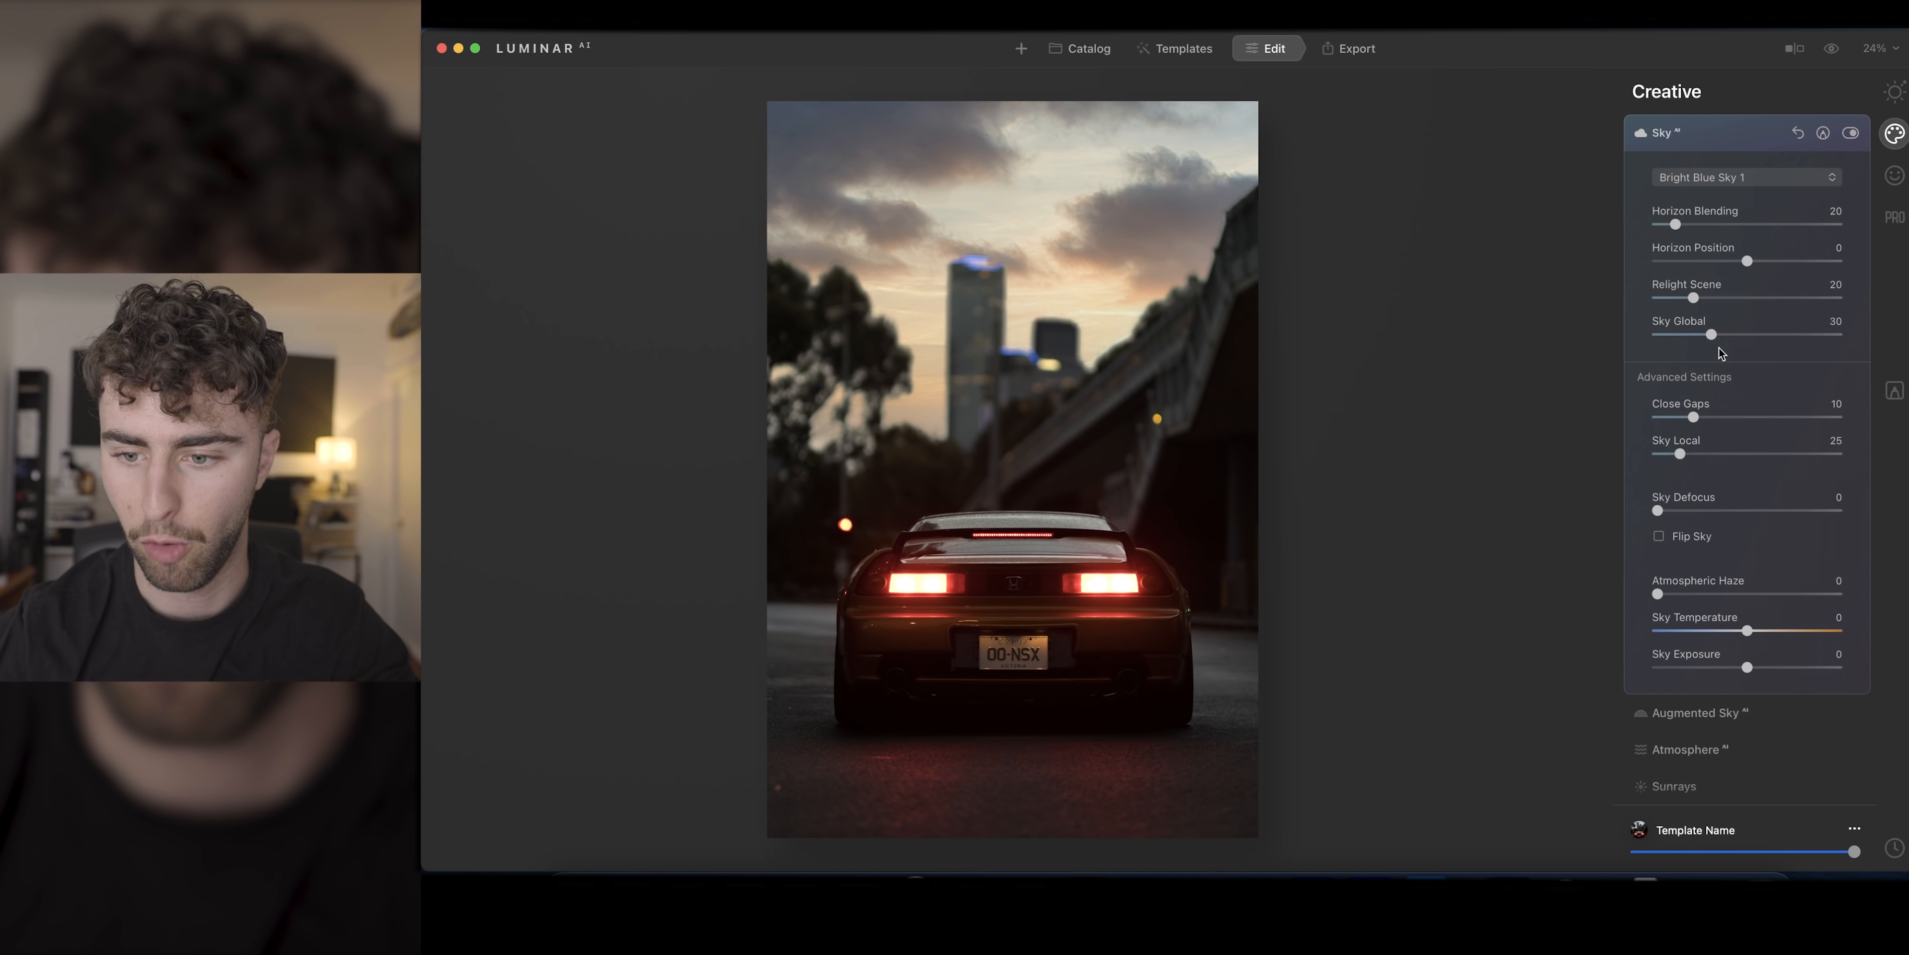
click(1710, 181)
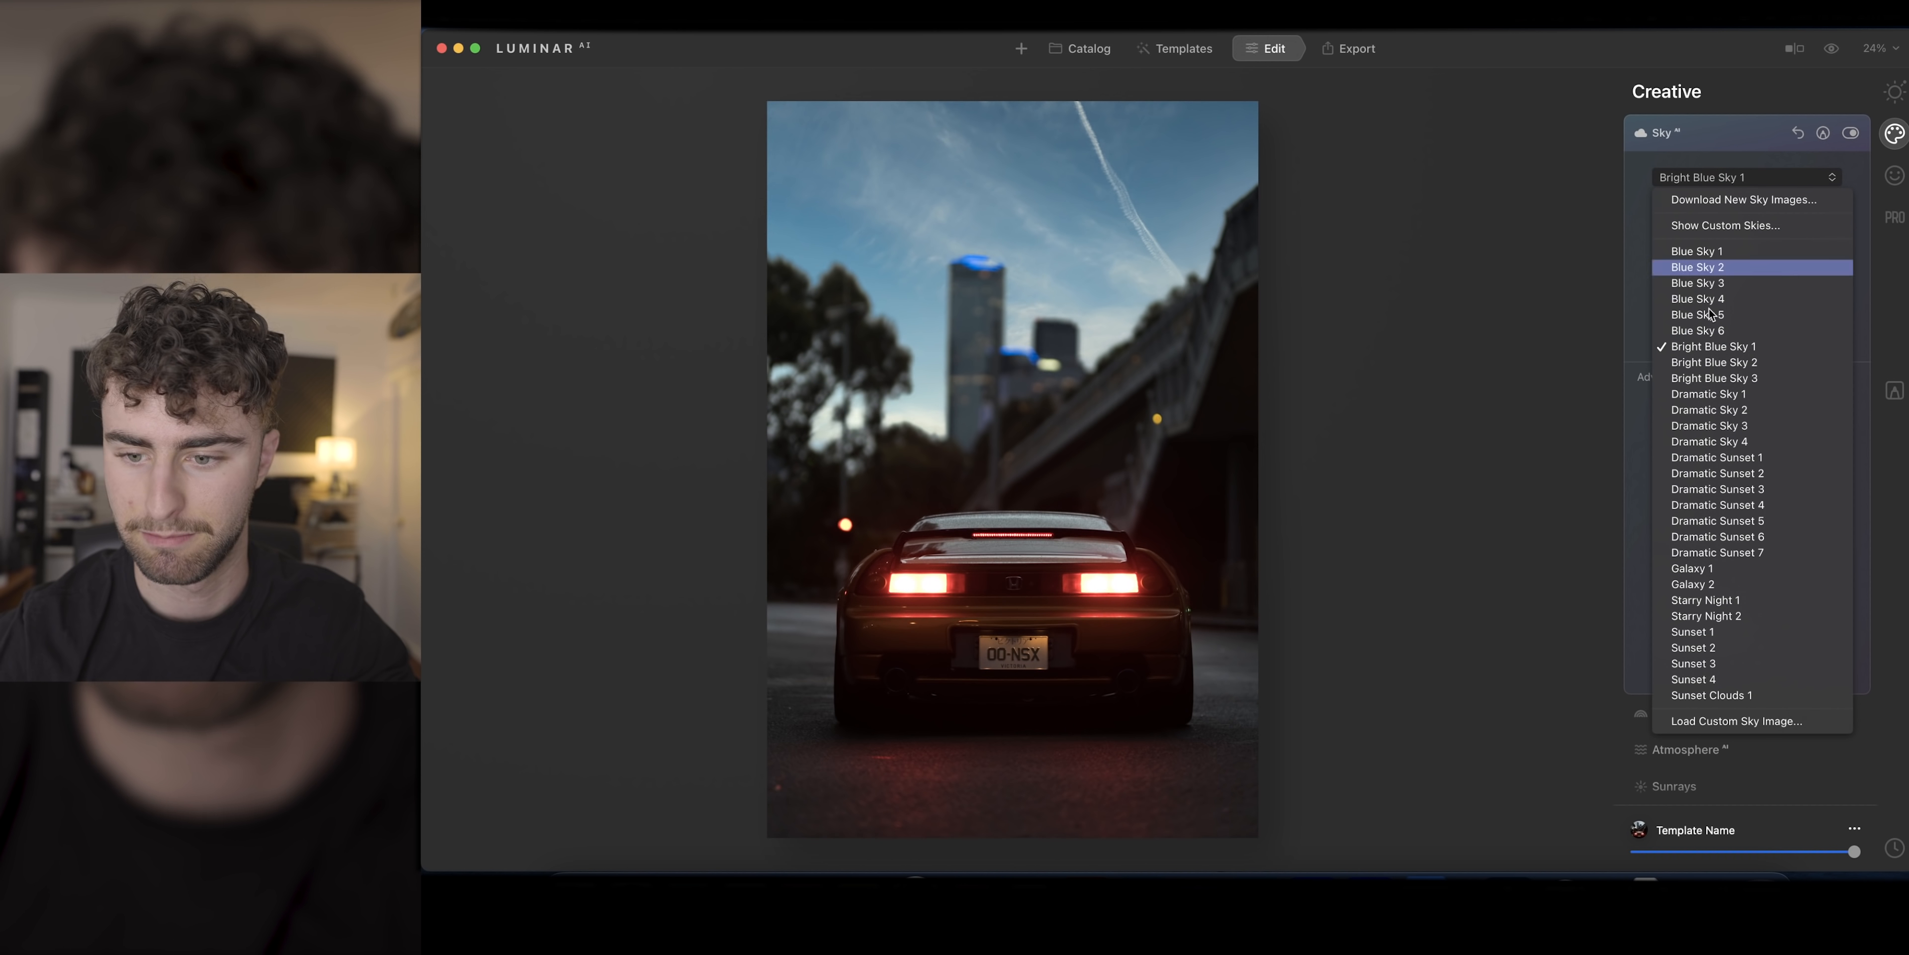
click(1712, 409)
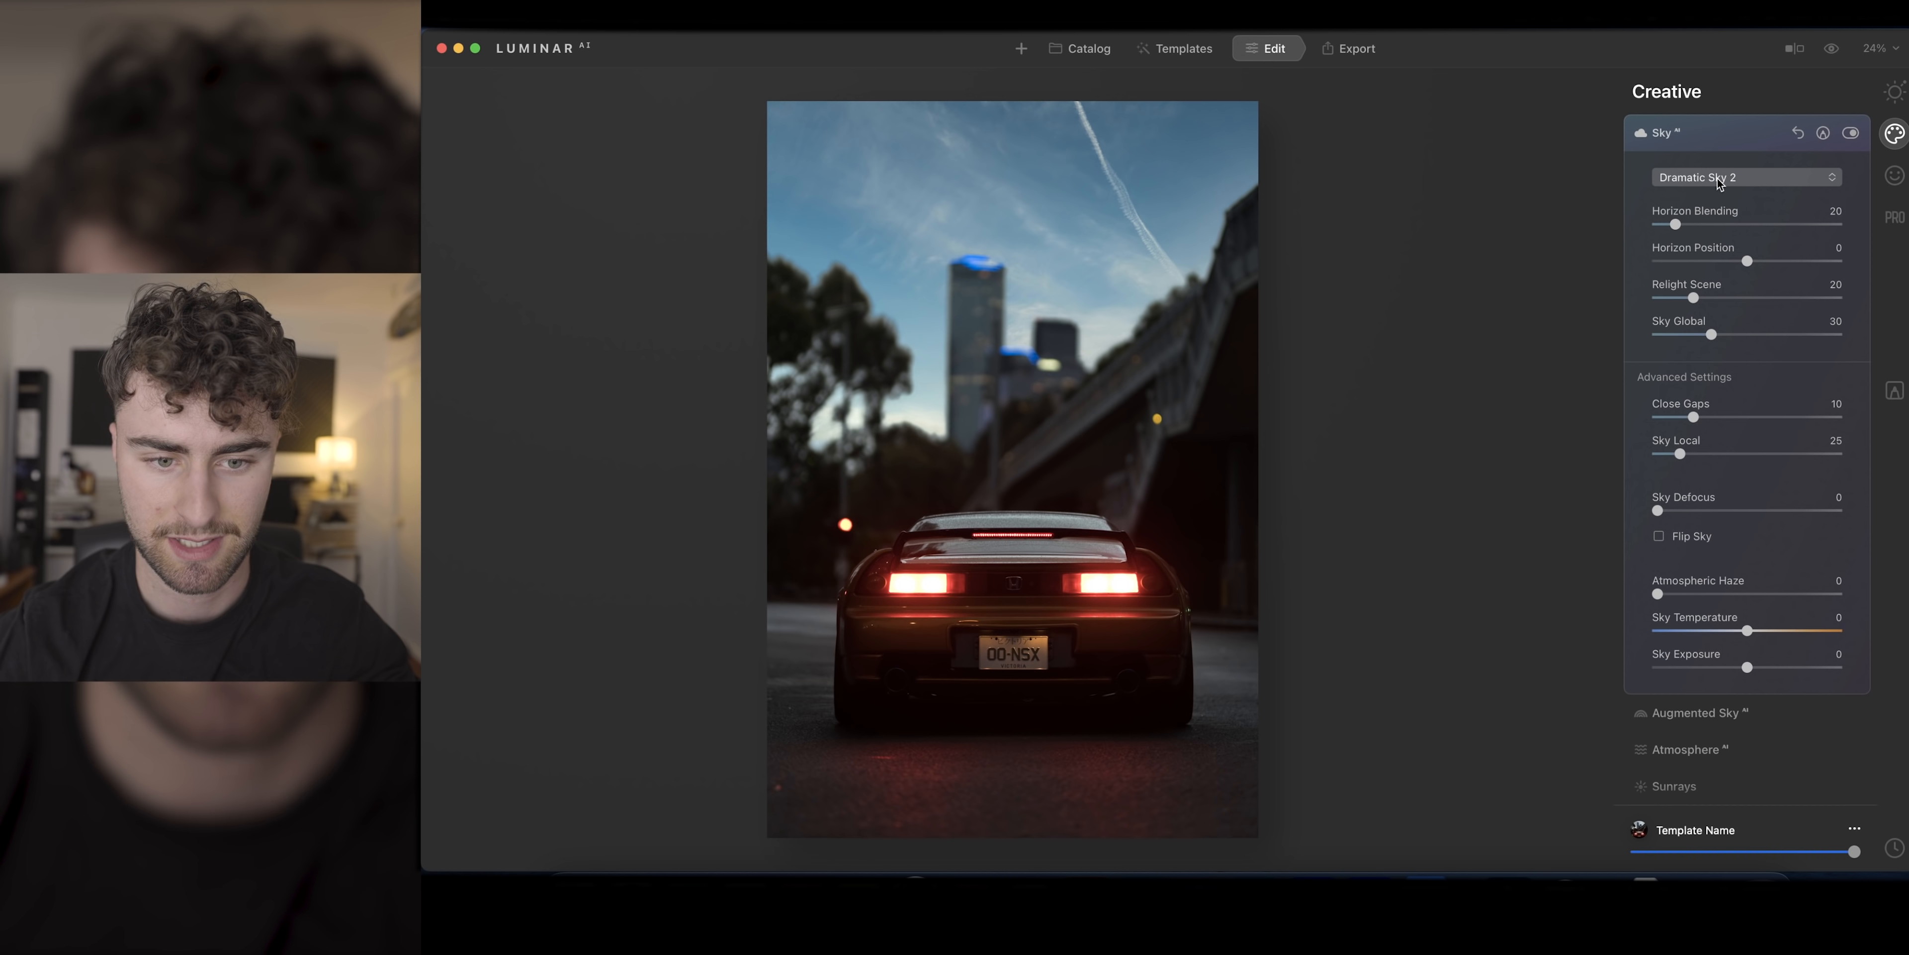
click(1719, 183)
click(1741, 616)
click(1723, 178)
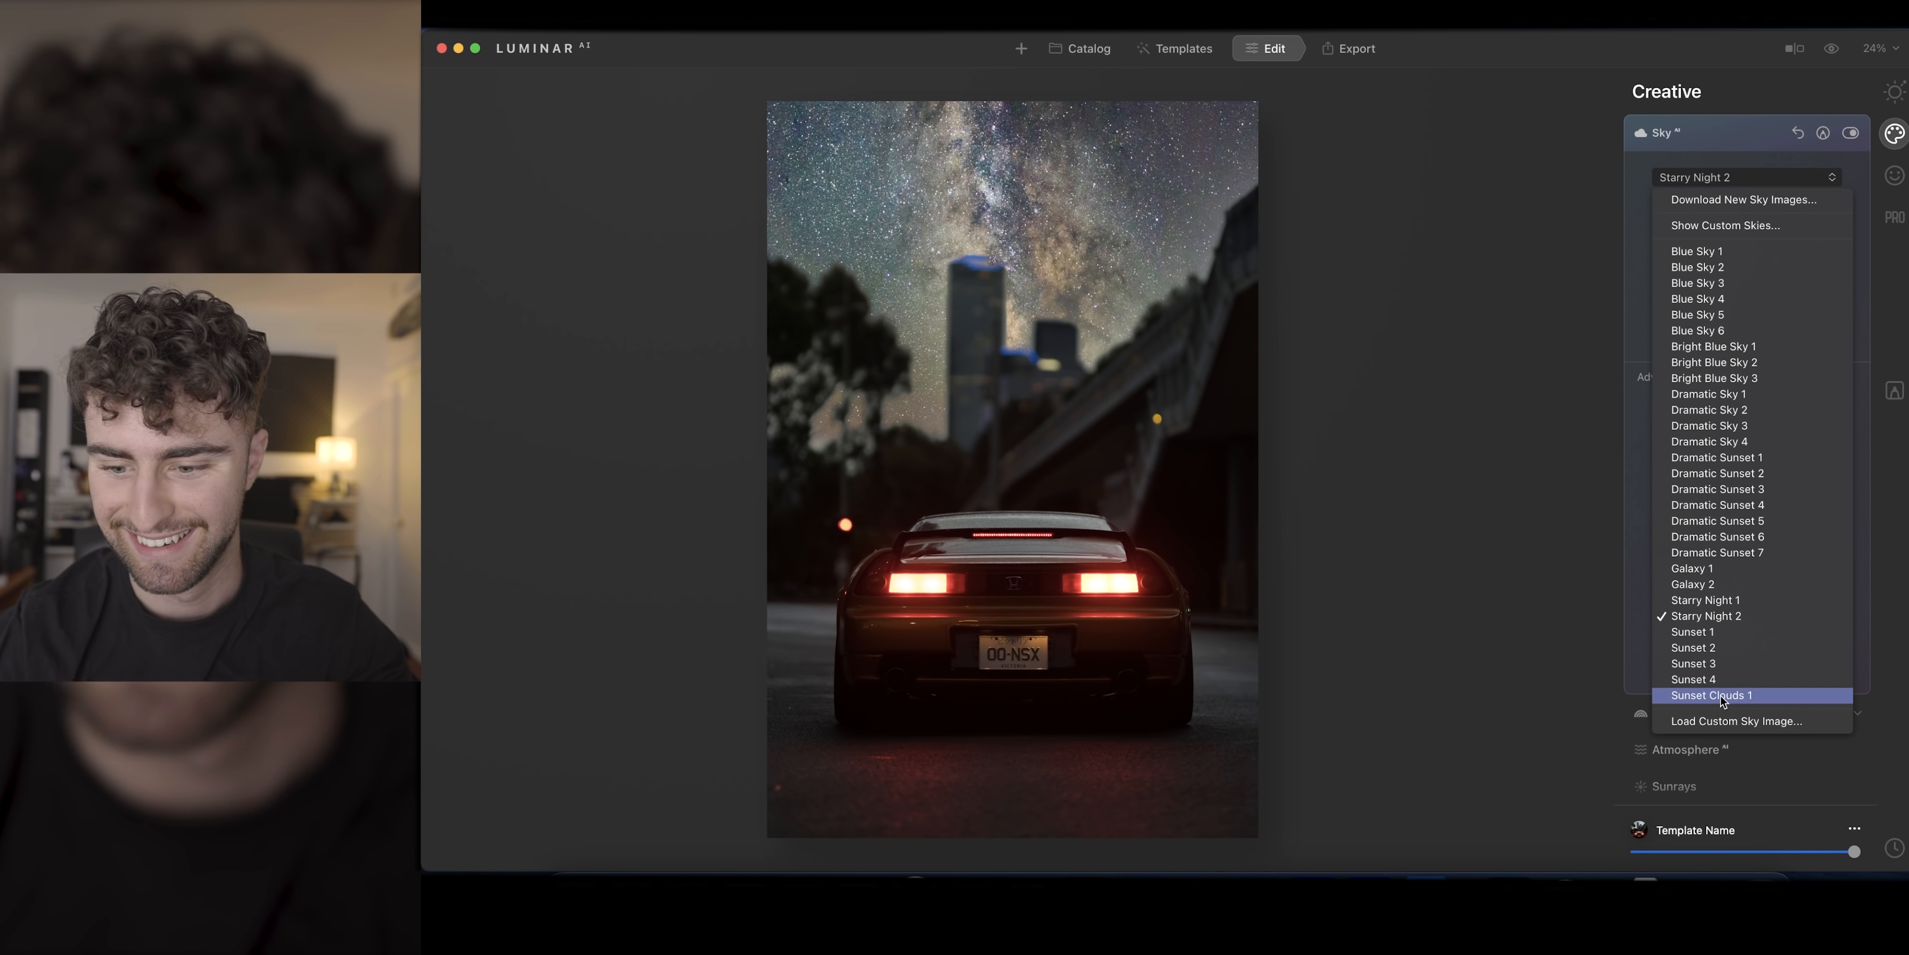
click(1712, 663)
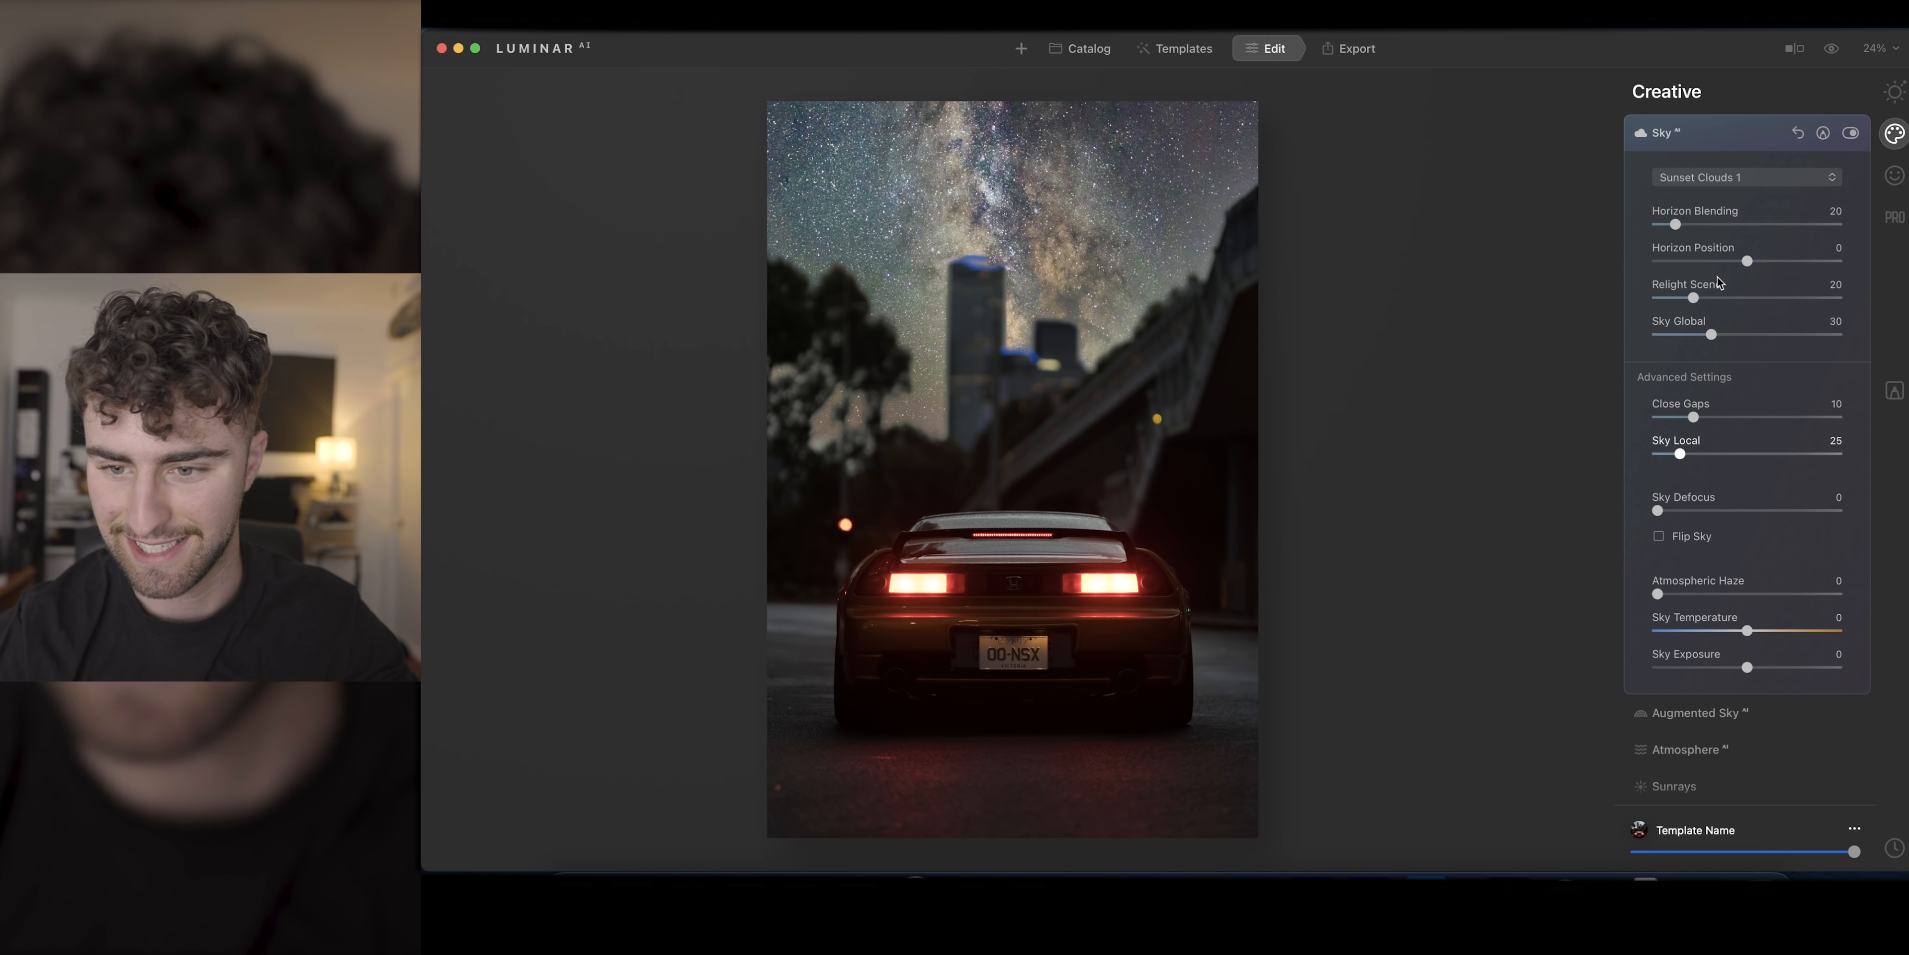
Step: Set the replacement sky back to Sunset 4
click(1708, 179)
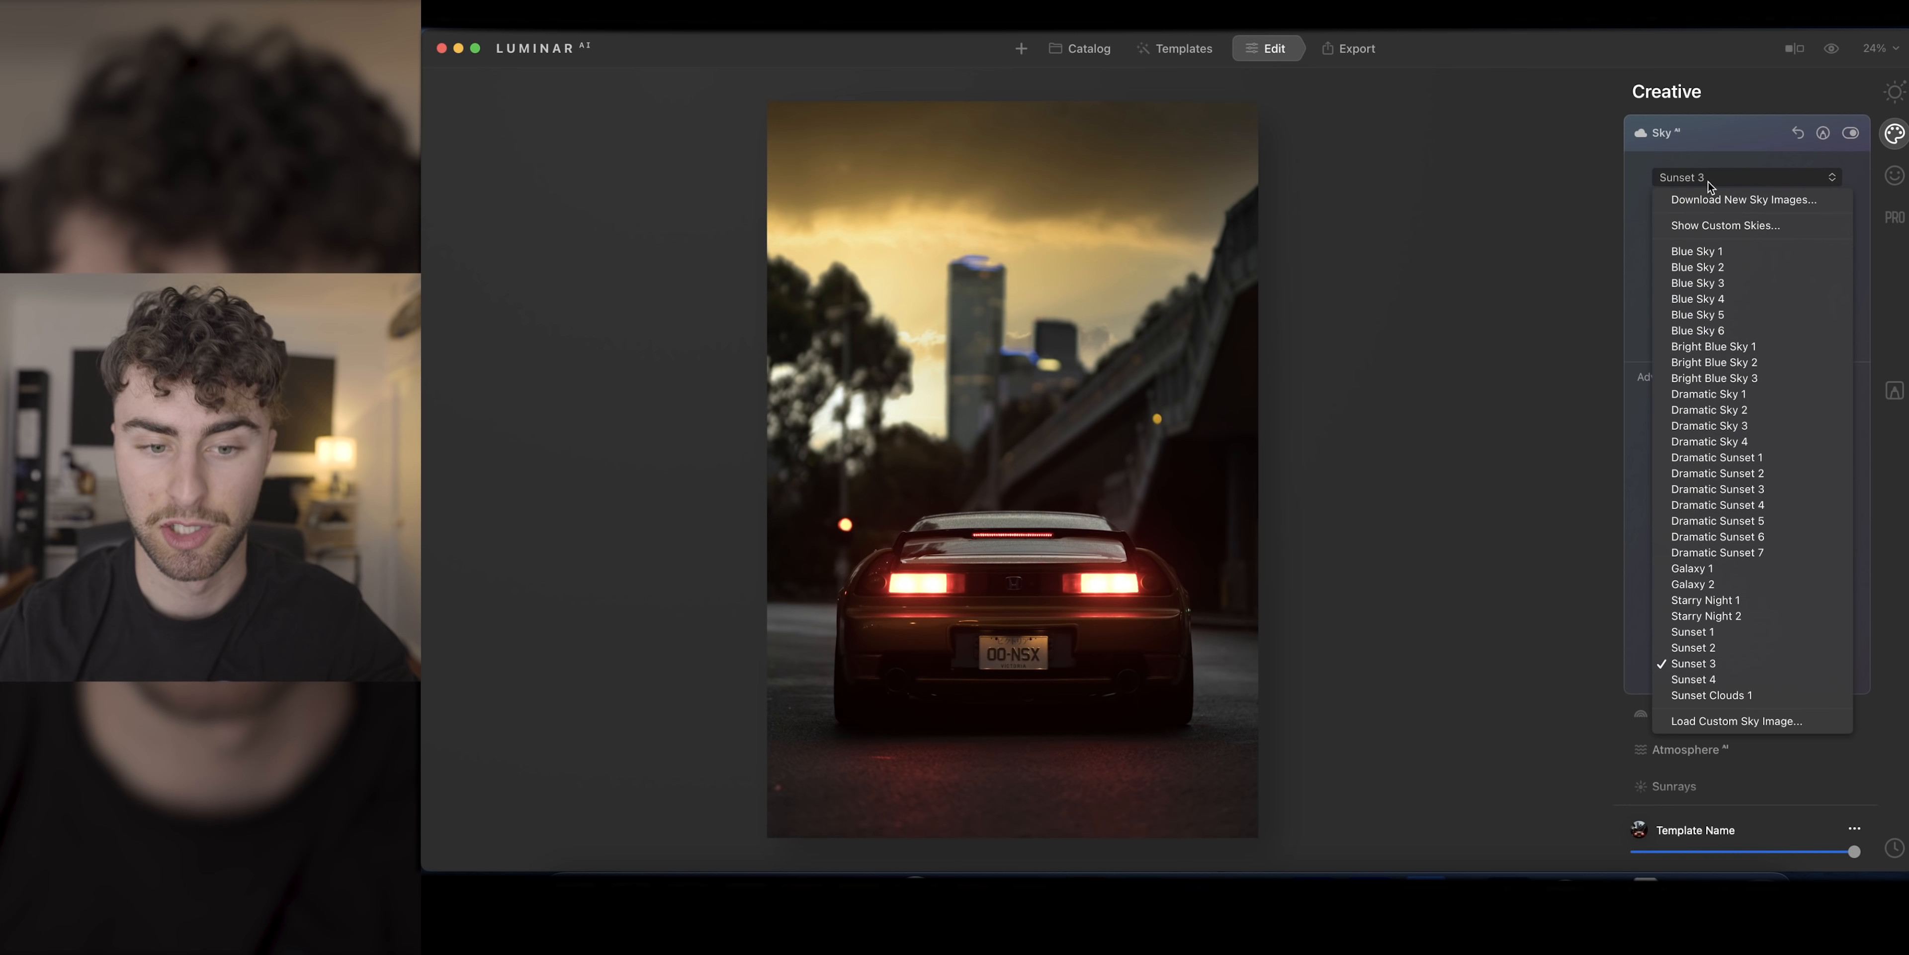
click(1732, 680)
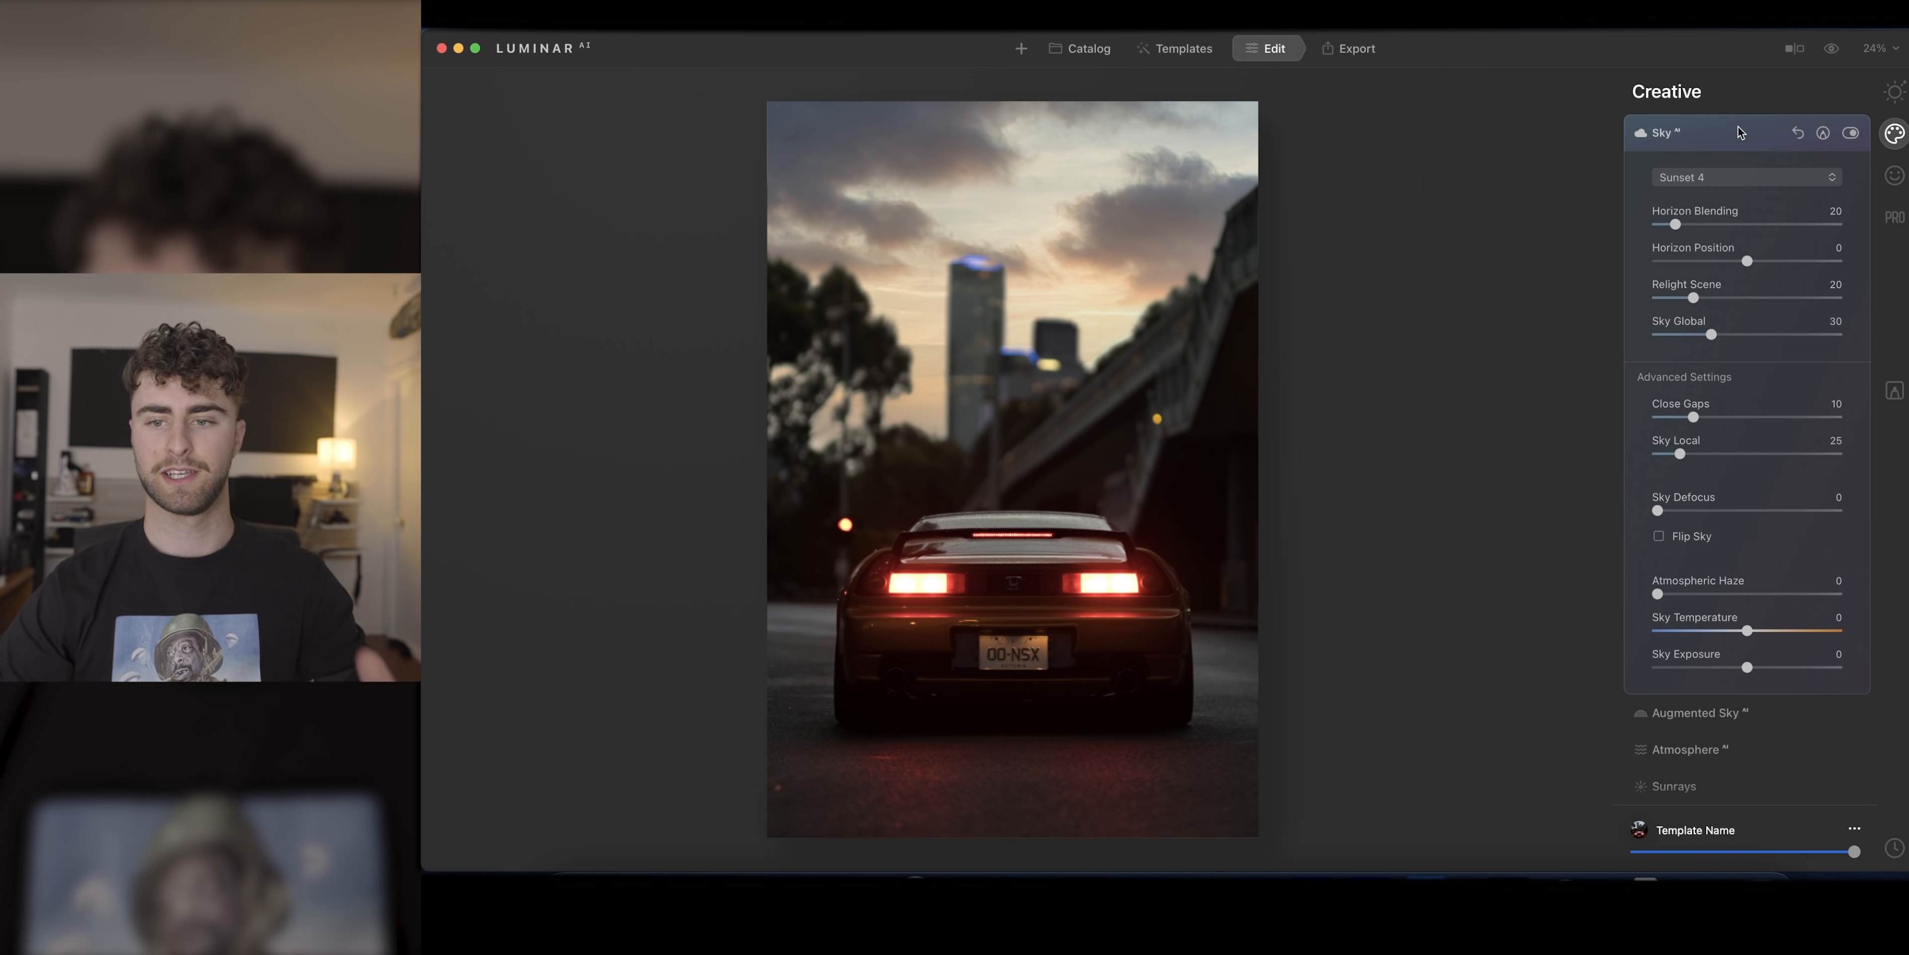
click(1702, 180)
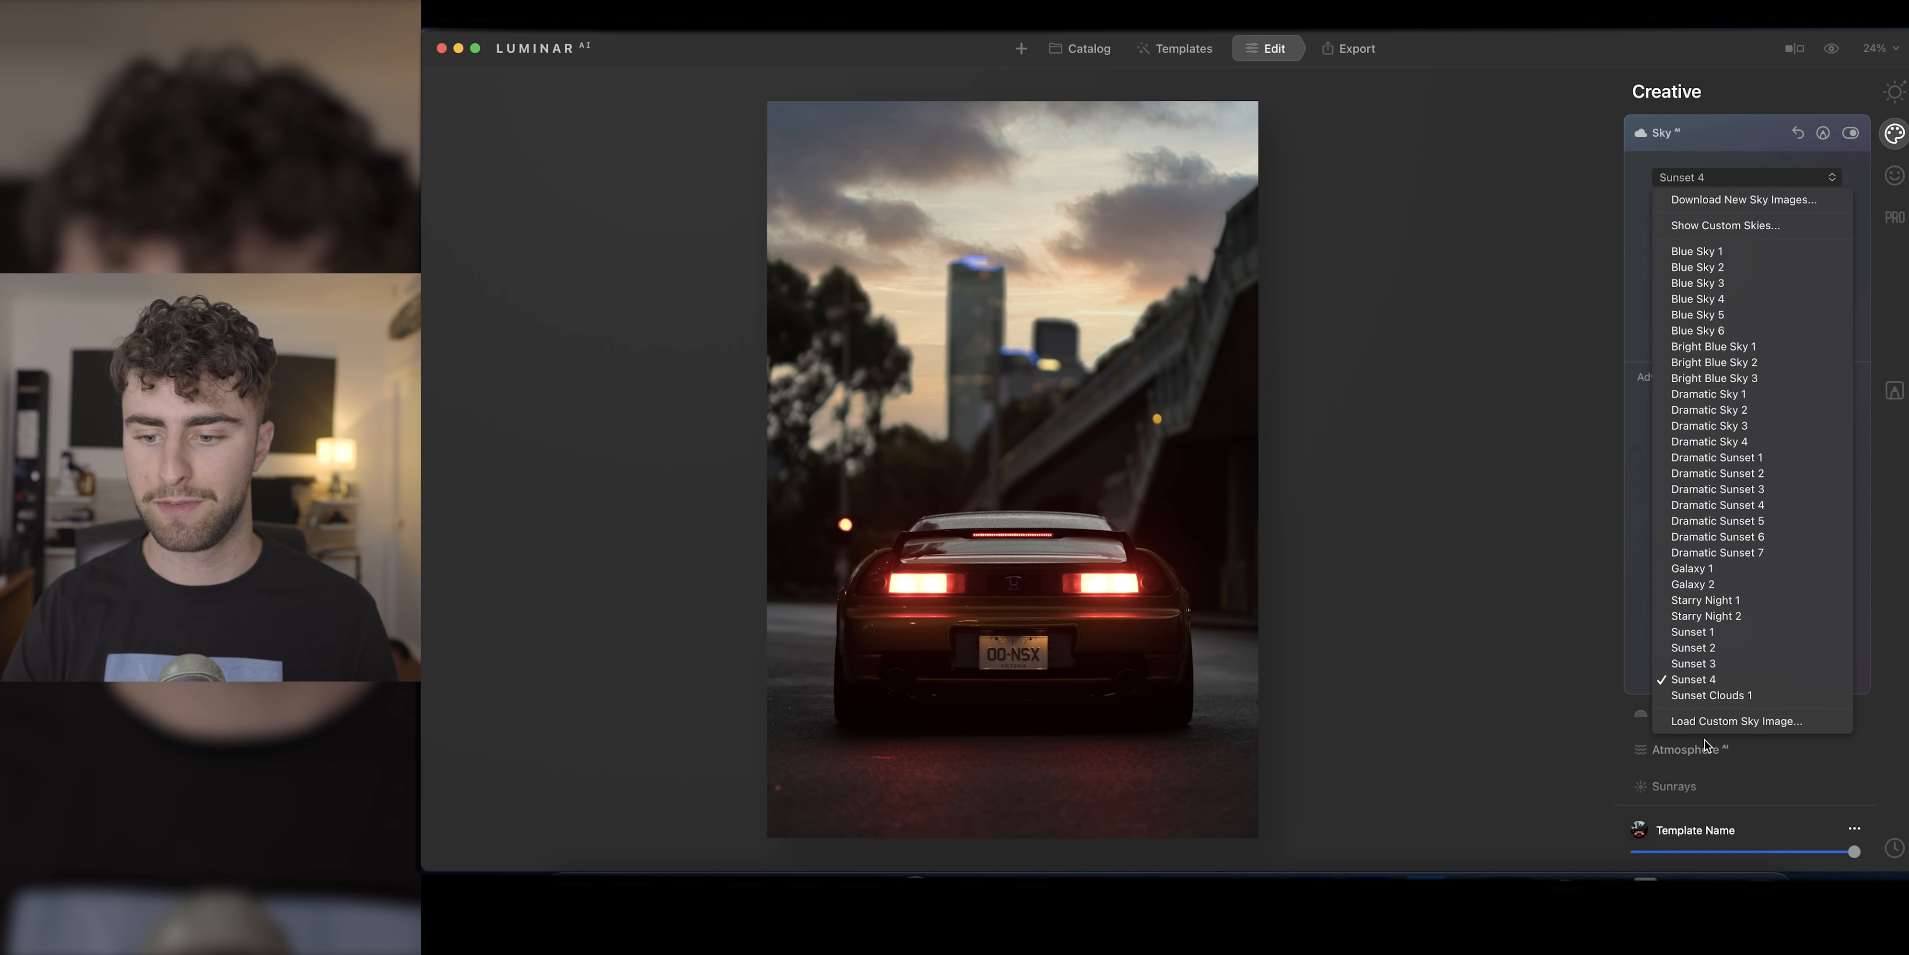
click(1734, 680)
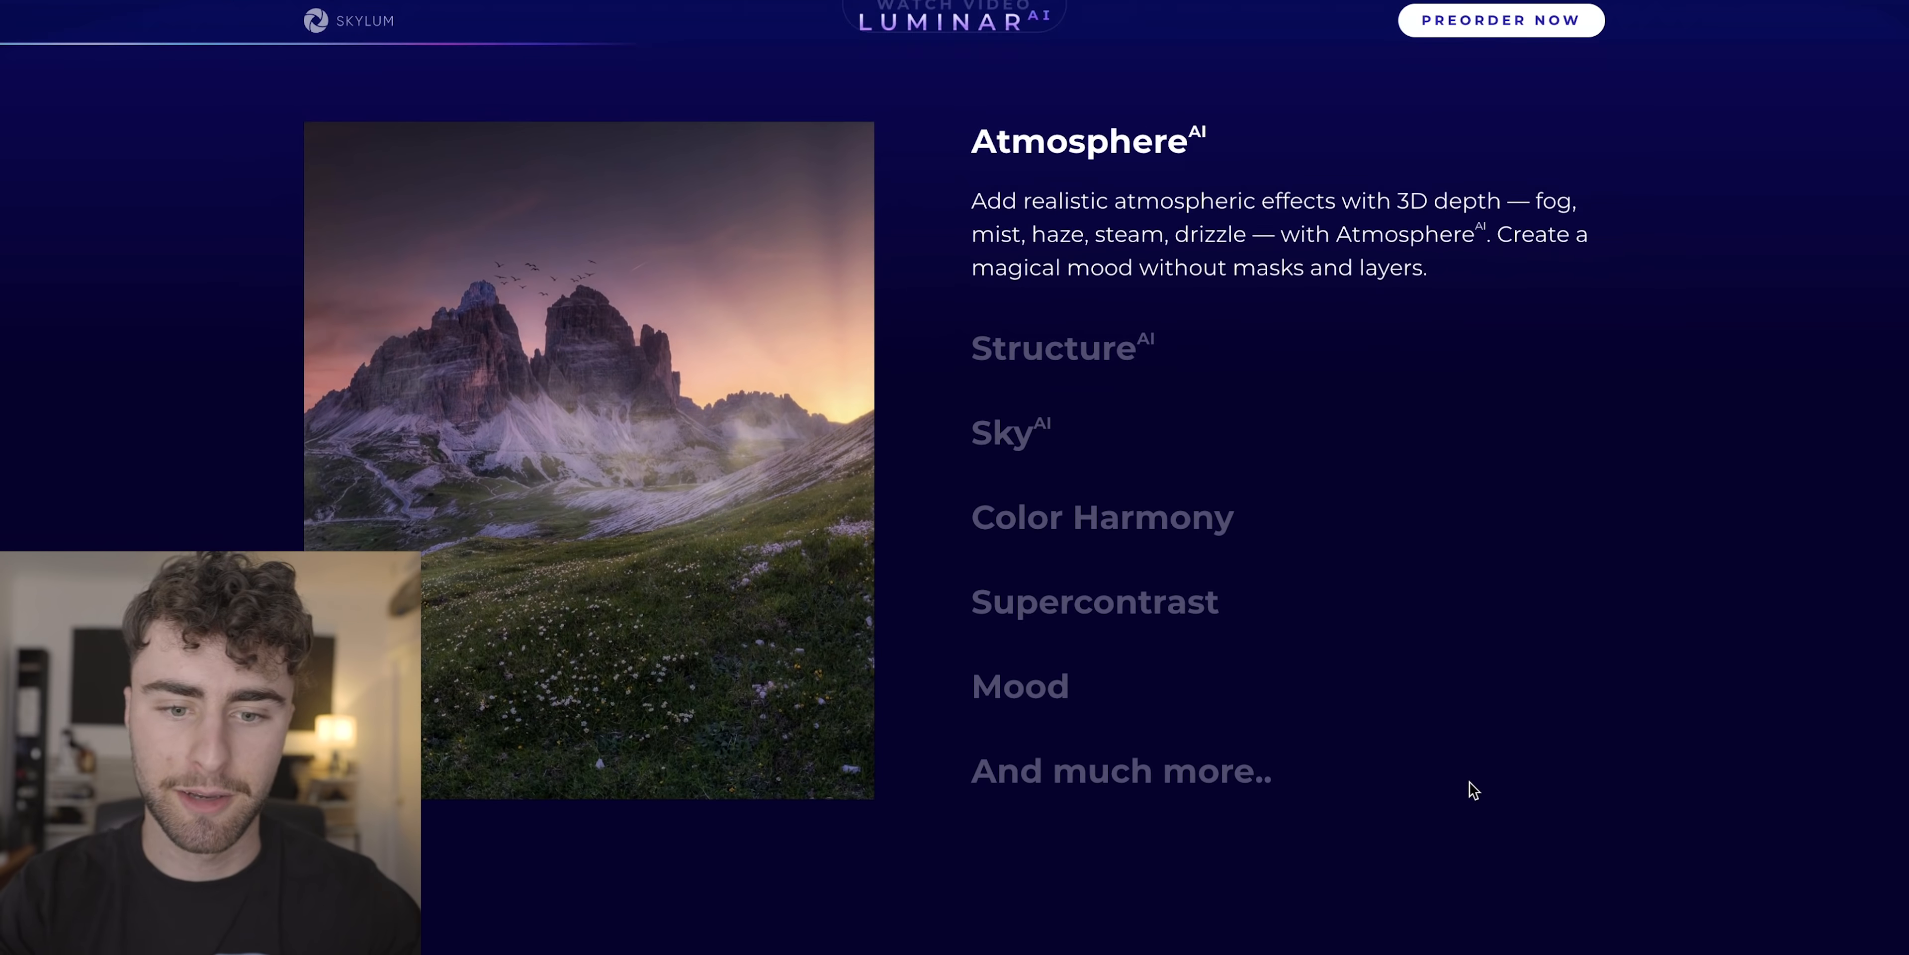
Step: On the Luminar AI website, read the descriptions of Structure AI, Sky AI, Color Harmony, Supercontrast and Mood
click(1095, 375)
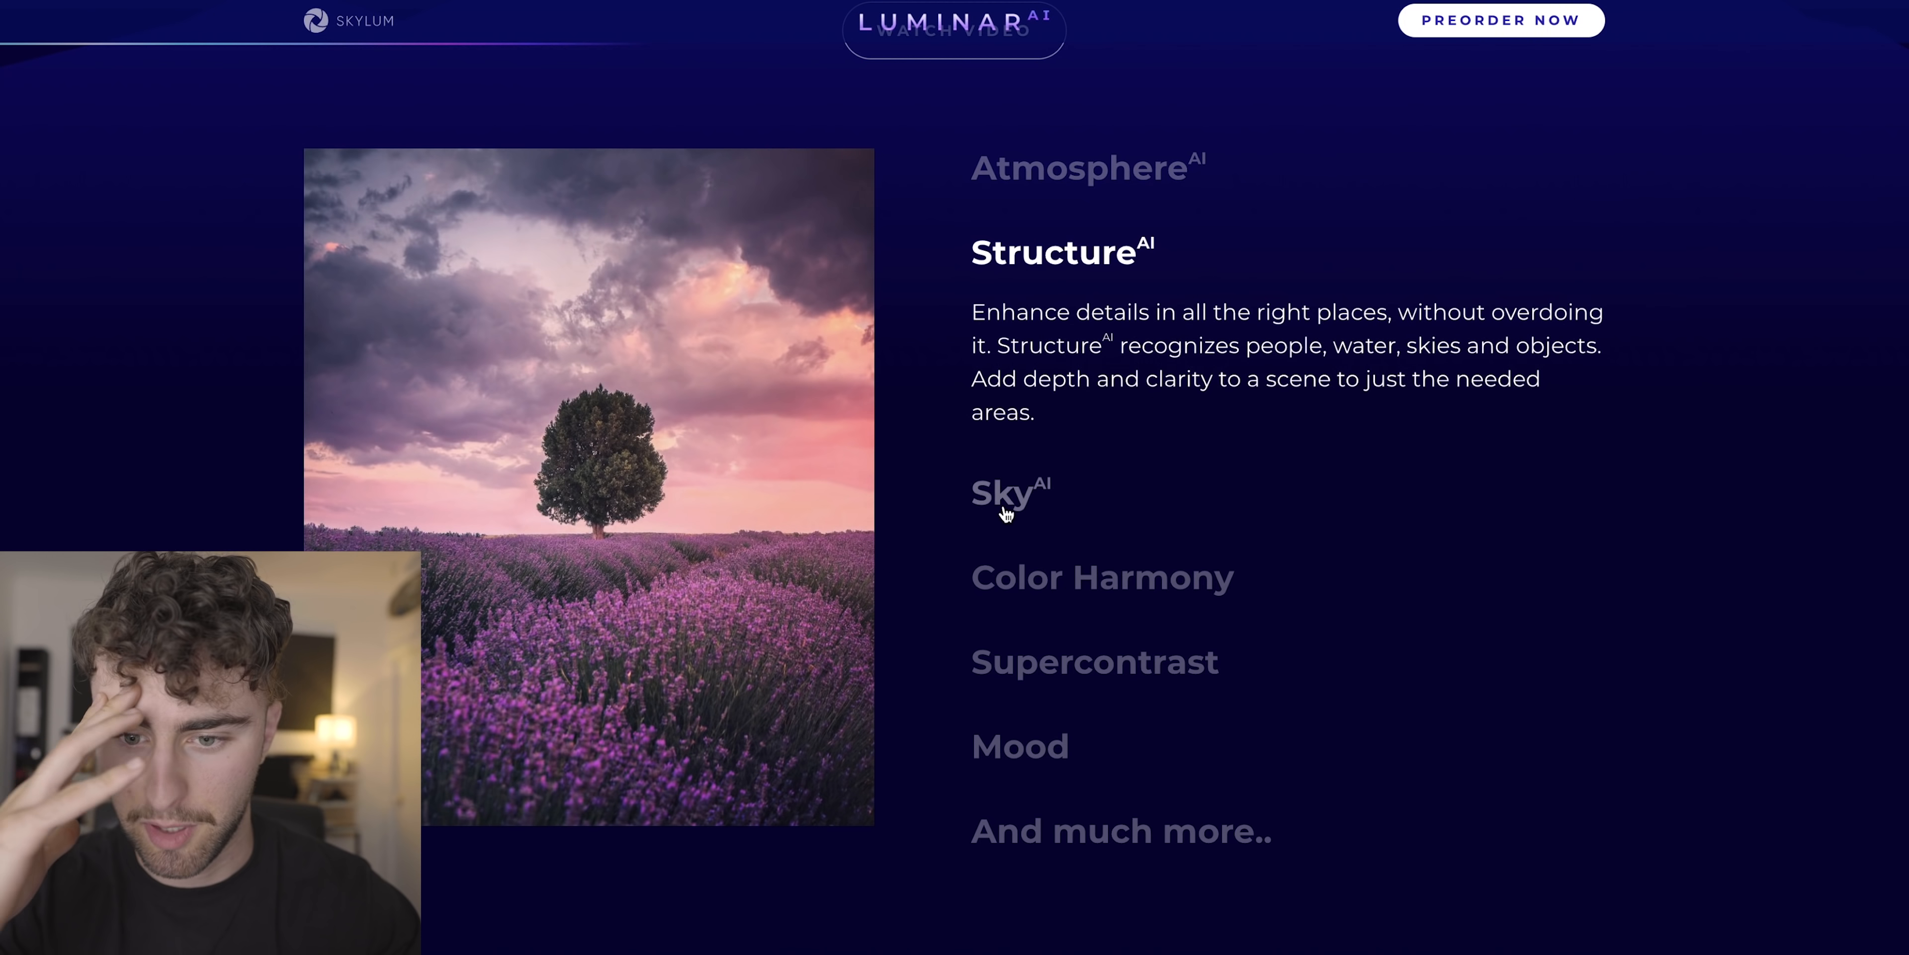
click(1014, 510)
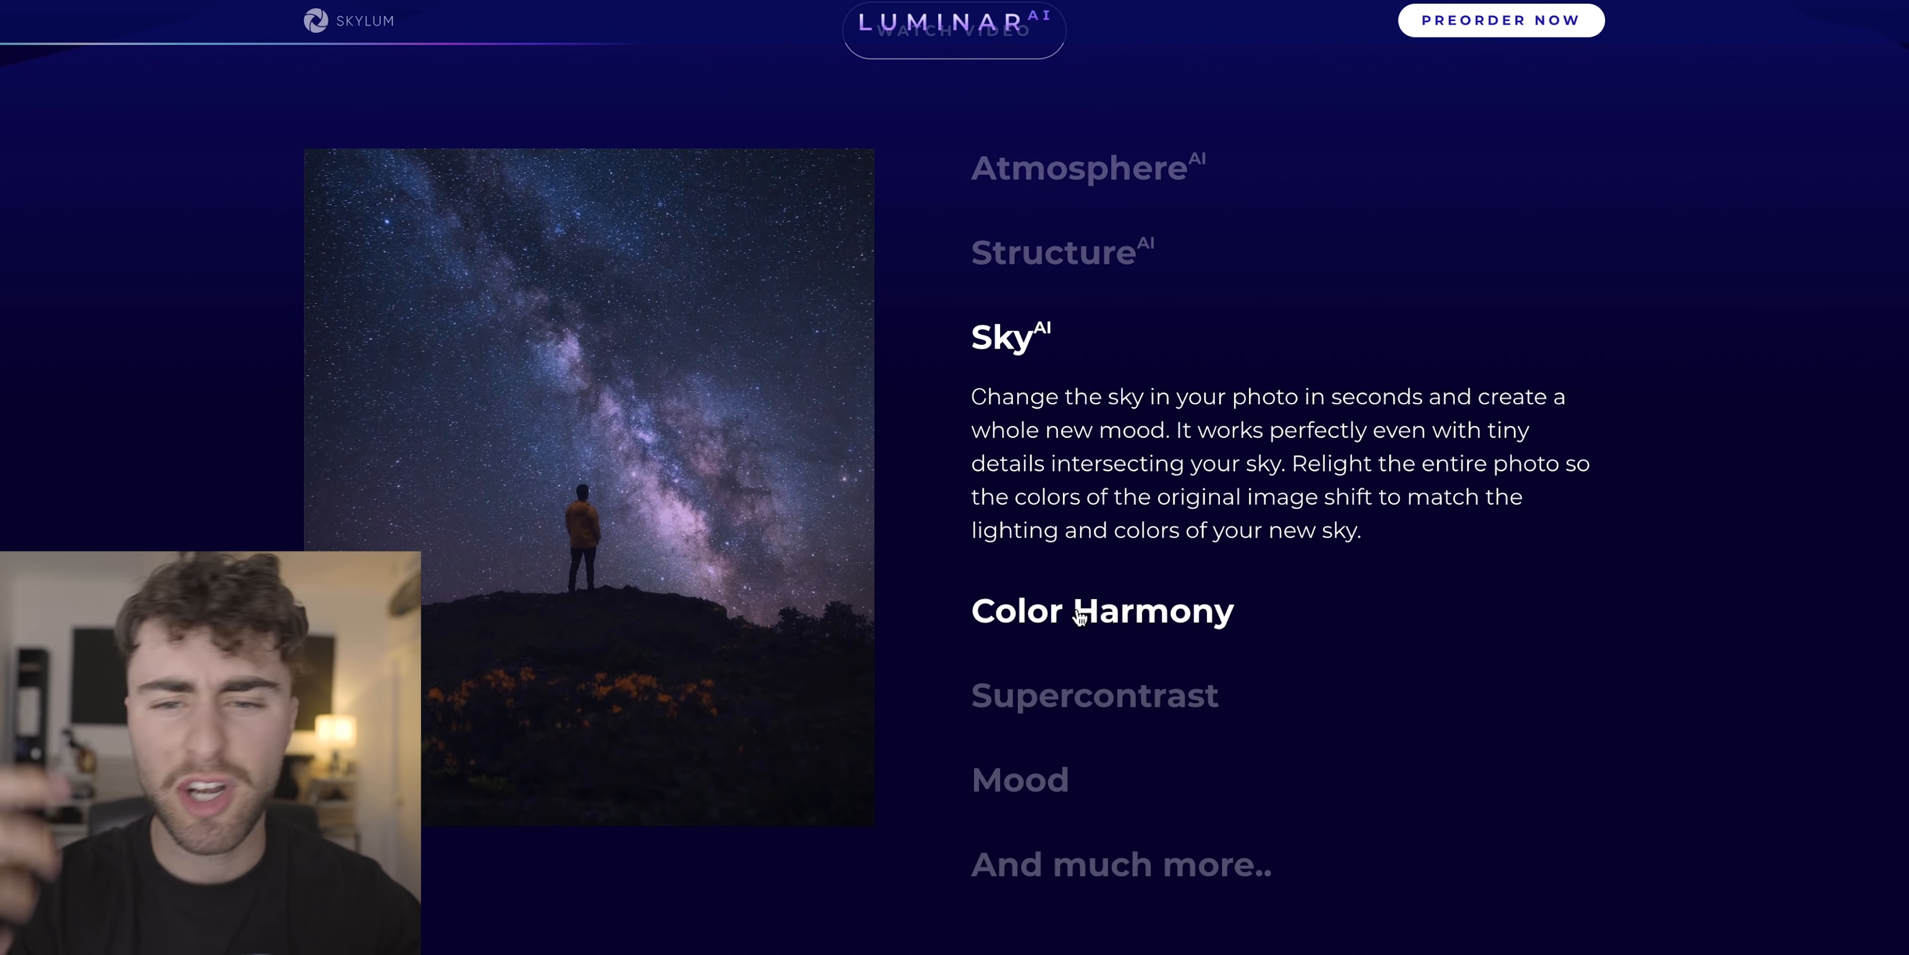
click(1081, 610)
click(1081, 630)
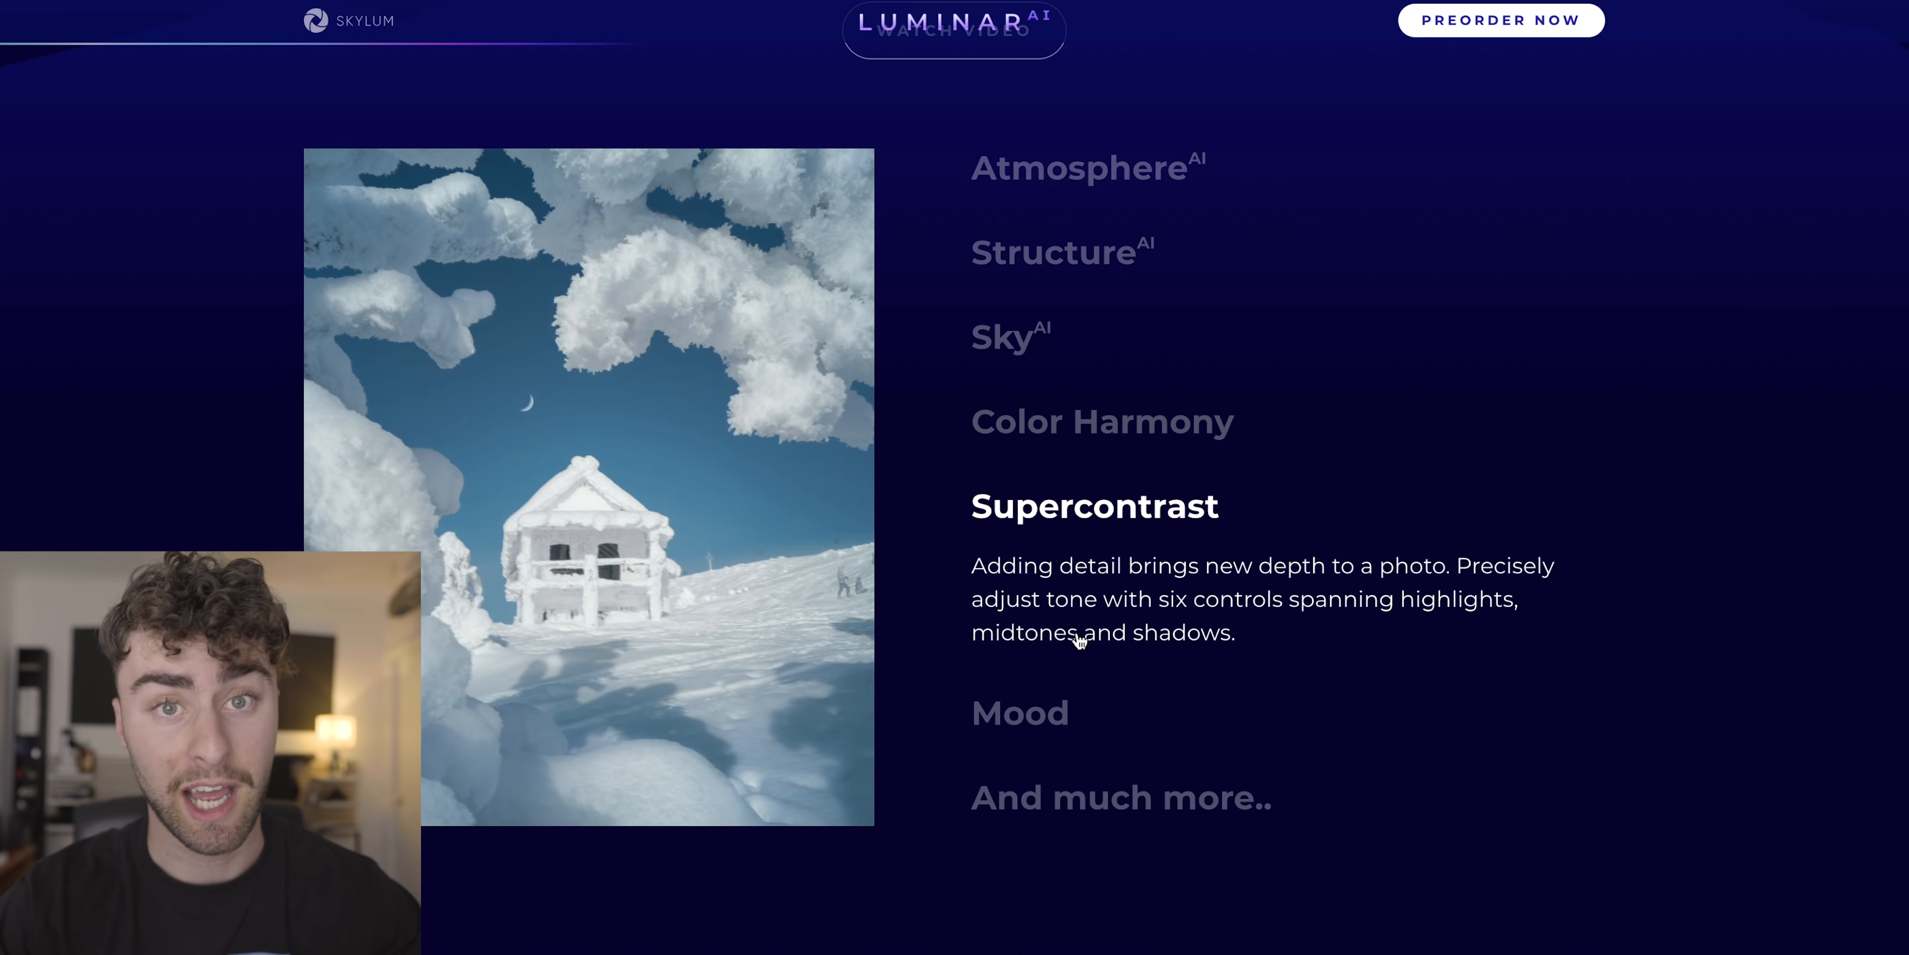
click(1036, 716)
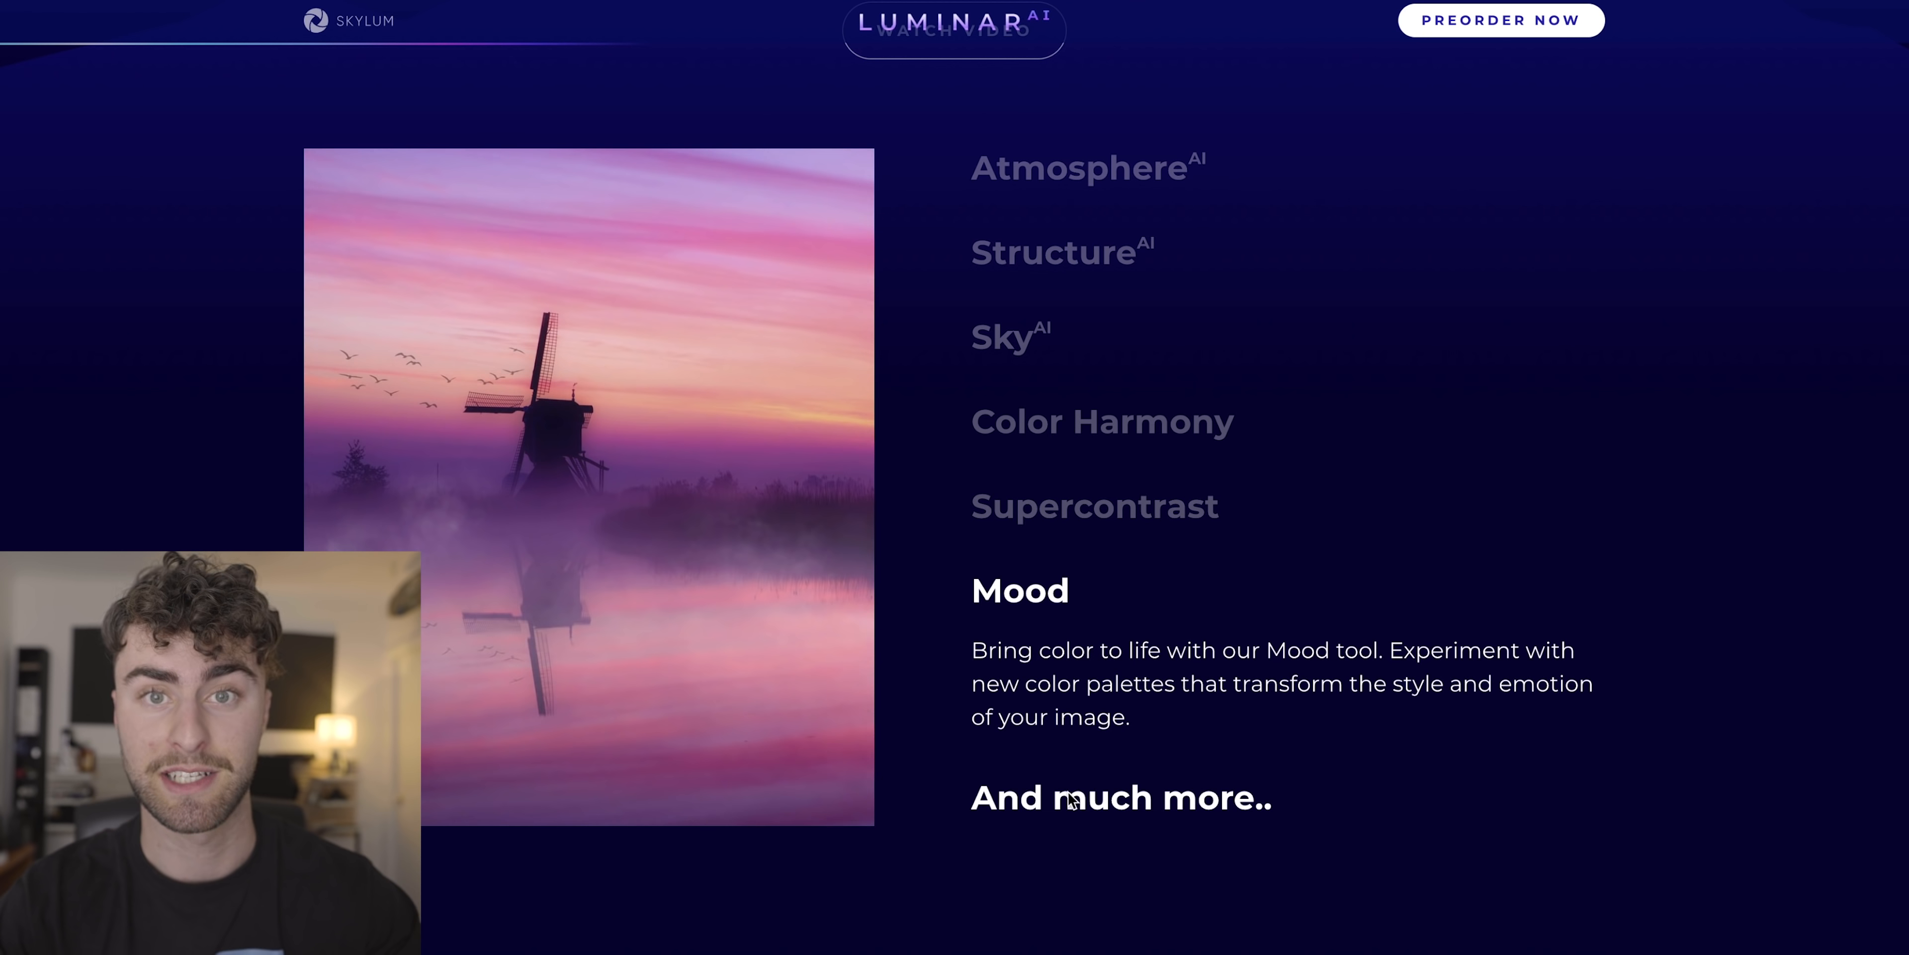
Step: Go through the website's people and portraits gallery, comparing the before and after versions of the sample photos
scroll(1205, 700, down, 20)
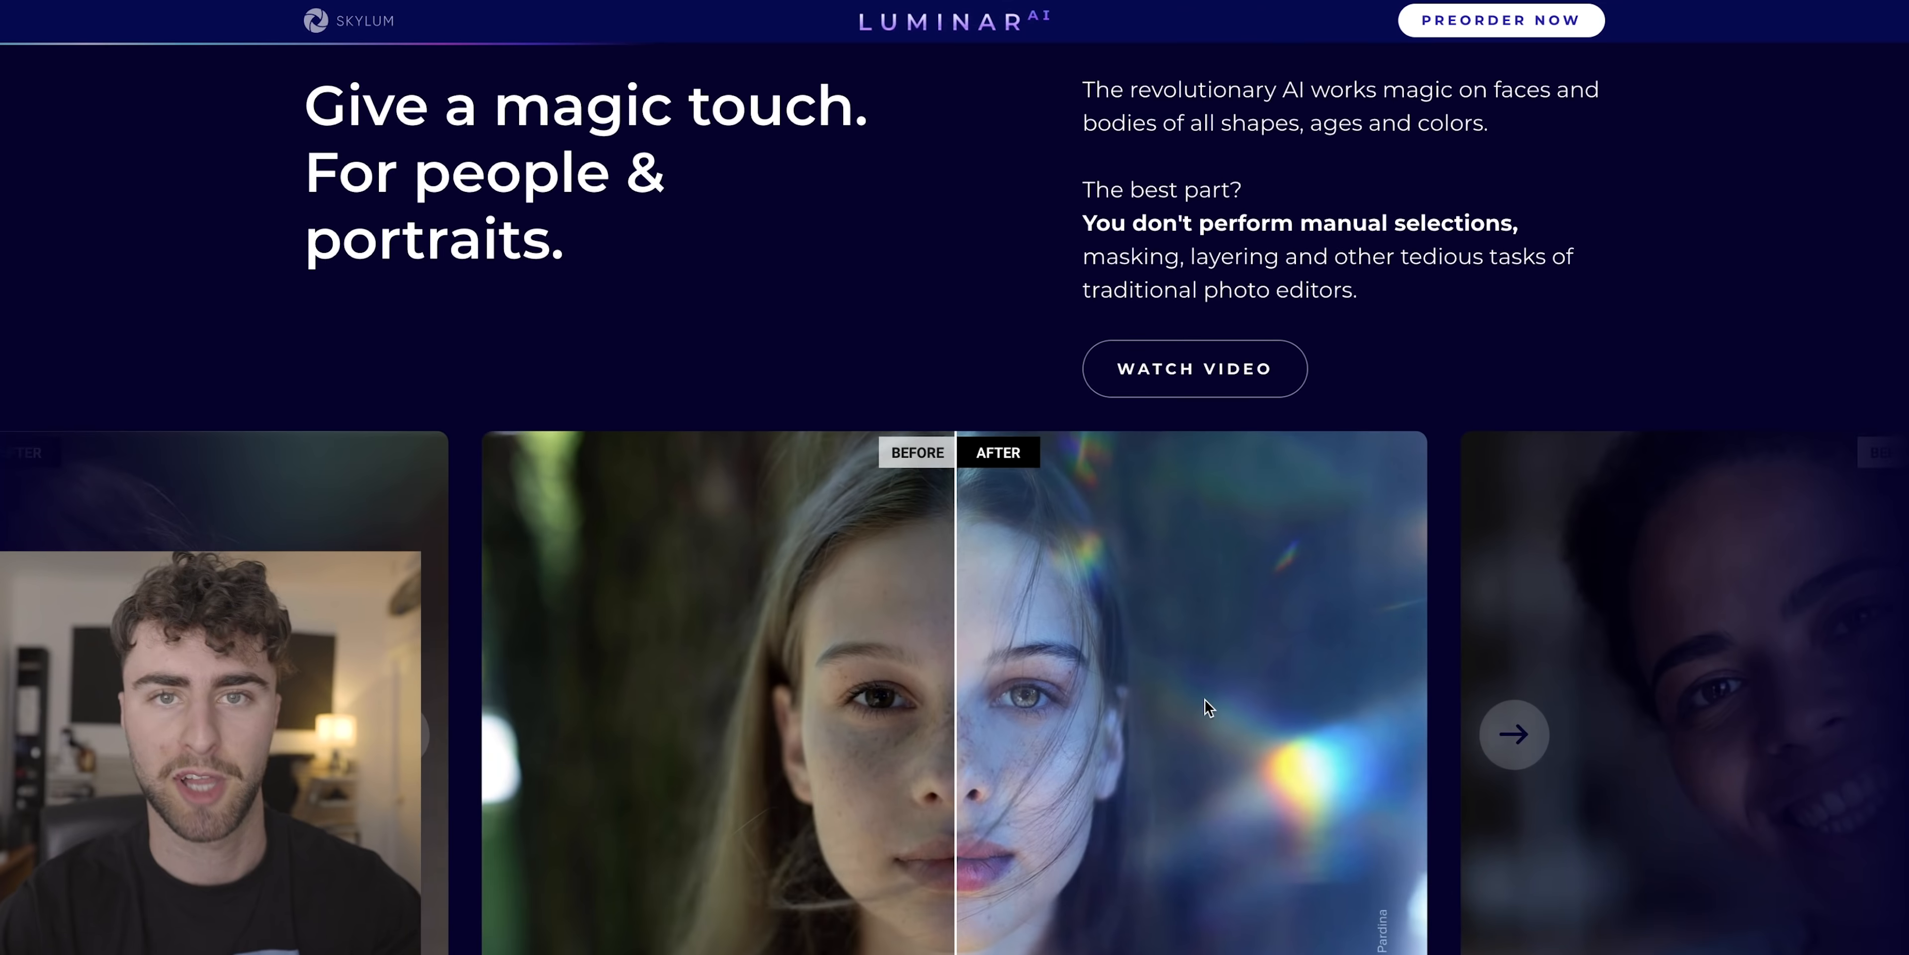
scroll(1205, 700, down, 3)
drag(982, 650, 1476, 662)
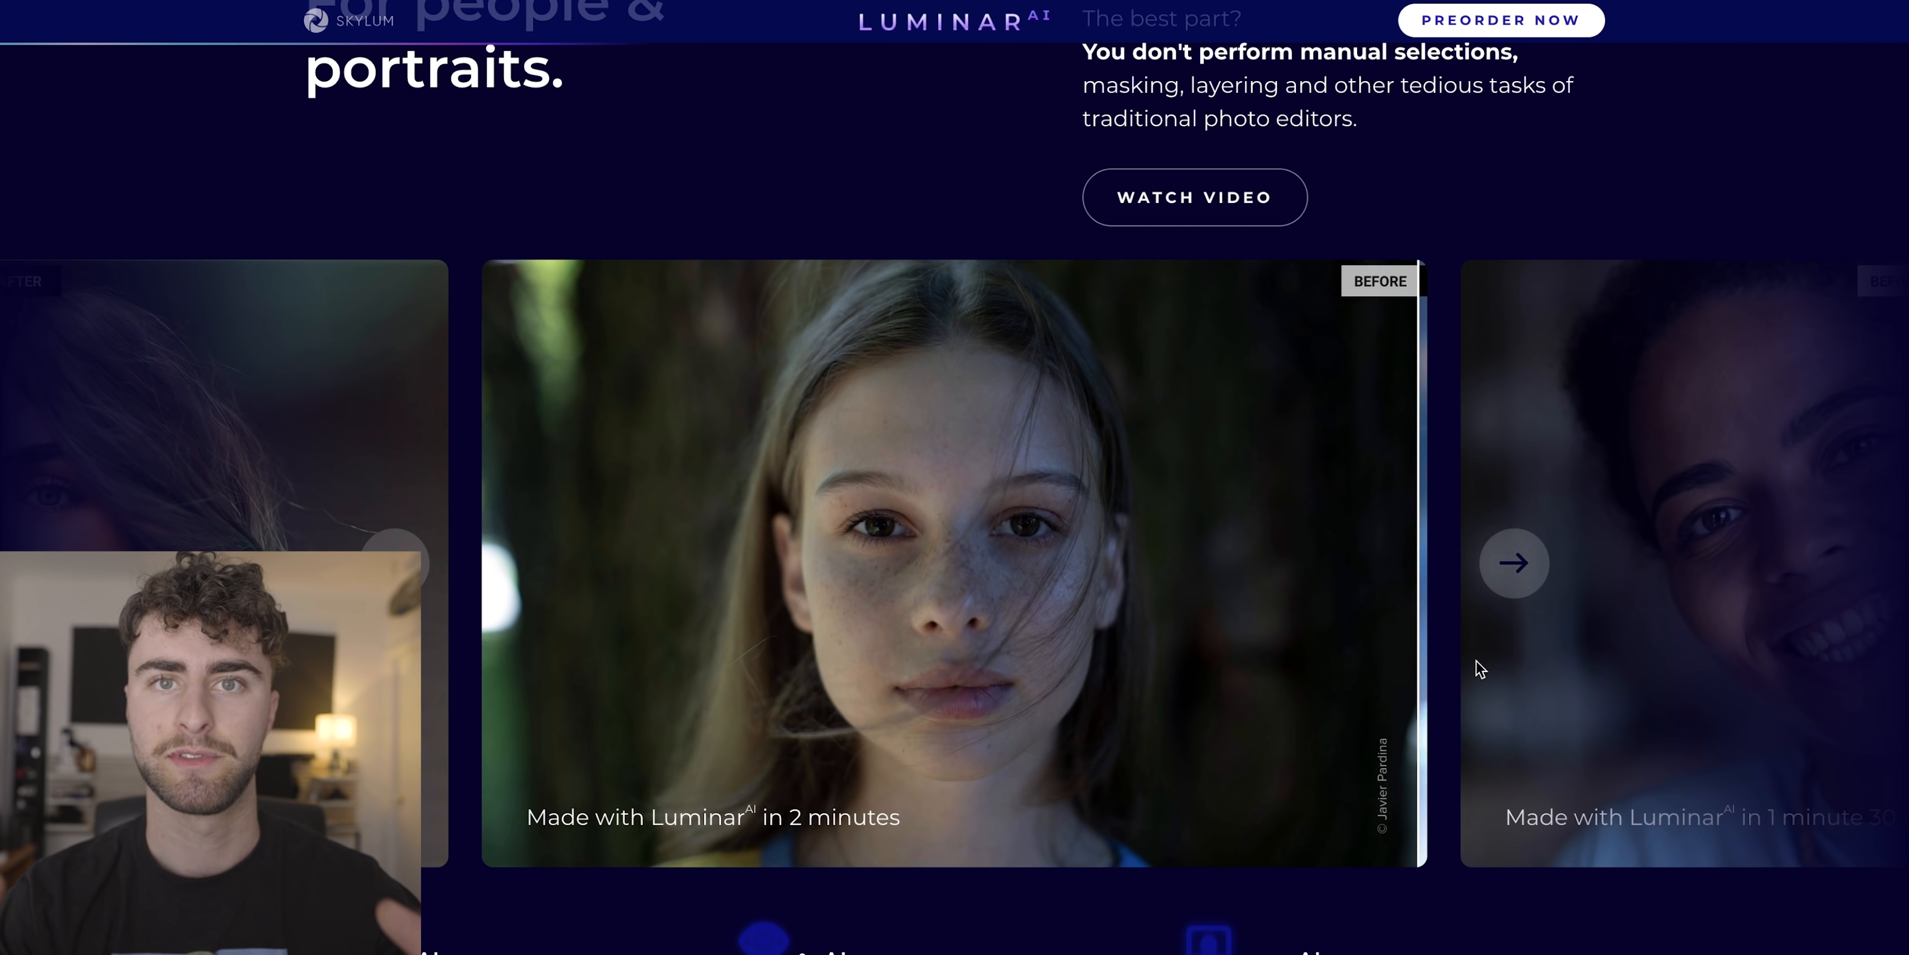
click(1512, 555)
drag(1223, 563, 1514, 467)
click(1512, 562)
click(1516, 560)
drag(956, 558, 308, 461)
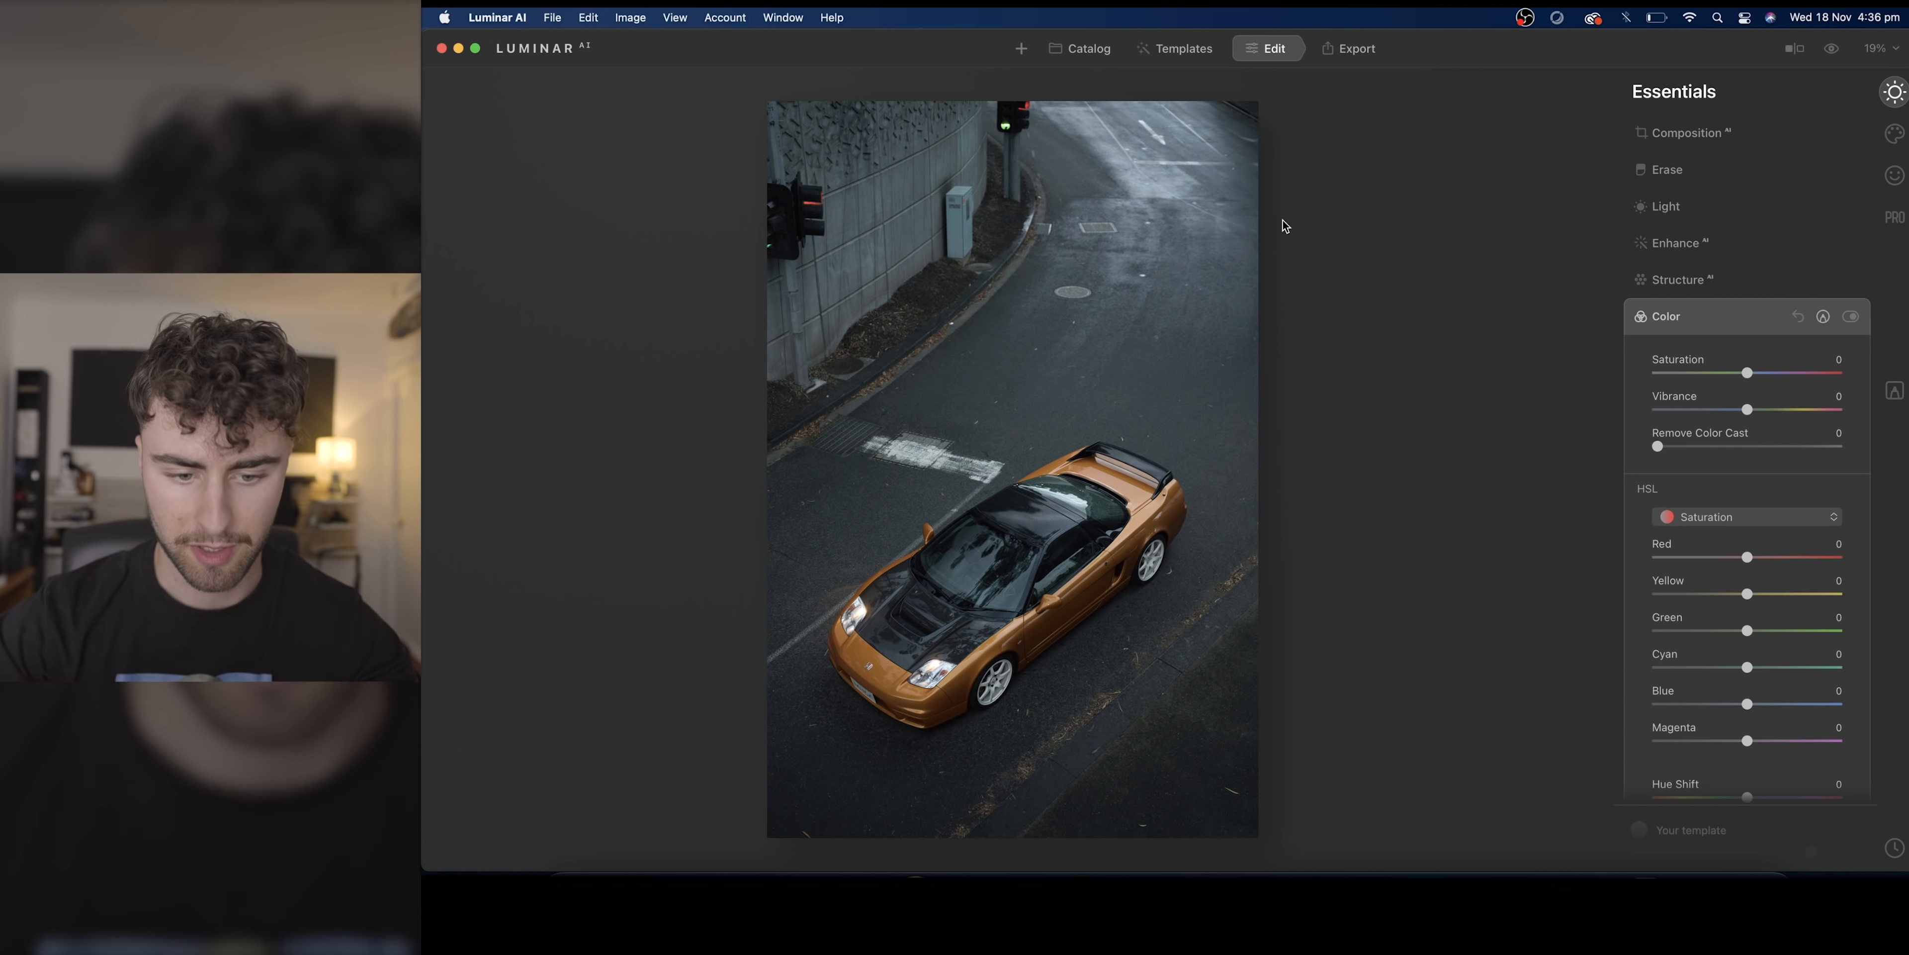
Step: In the orange car photo's Color settings, set HSL Saturation of Green and Cyan to -100 and Blue to -58
scroll(1664, 597, down, 1)
scroll(1675, 601, down, 1)
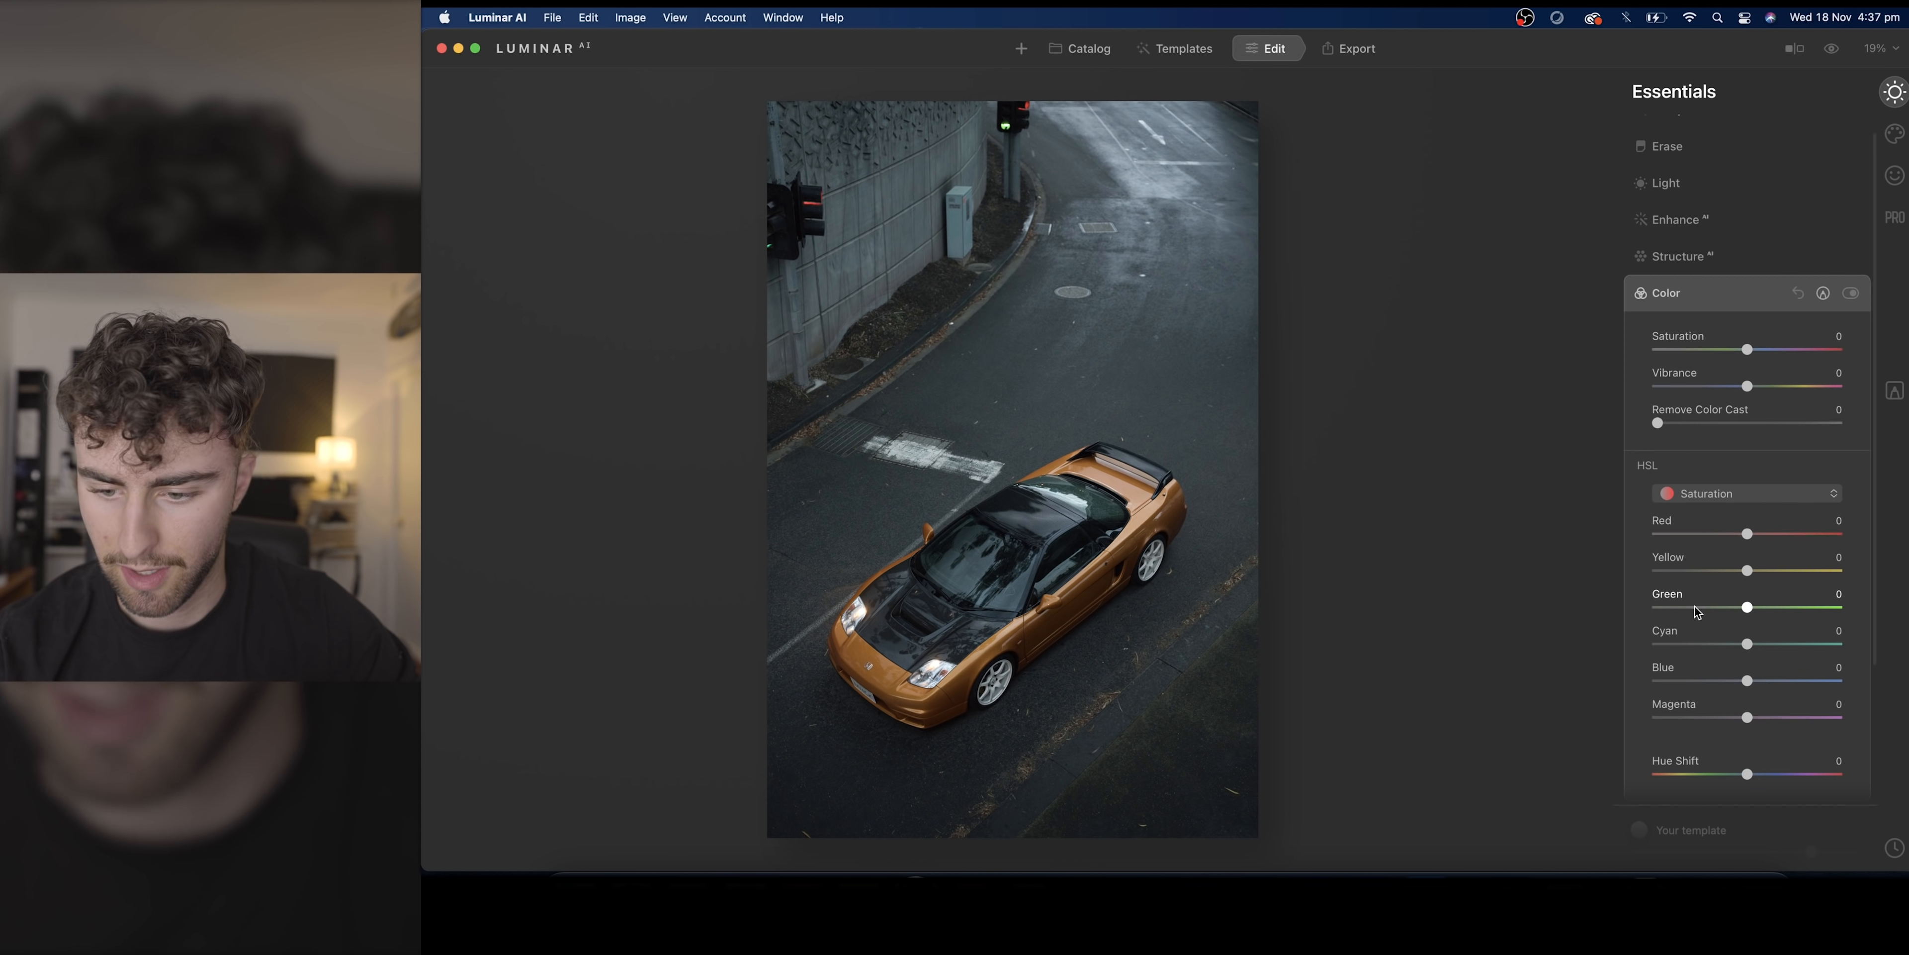
drag(1708, 609, 1599, 603)
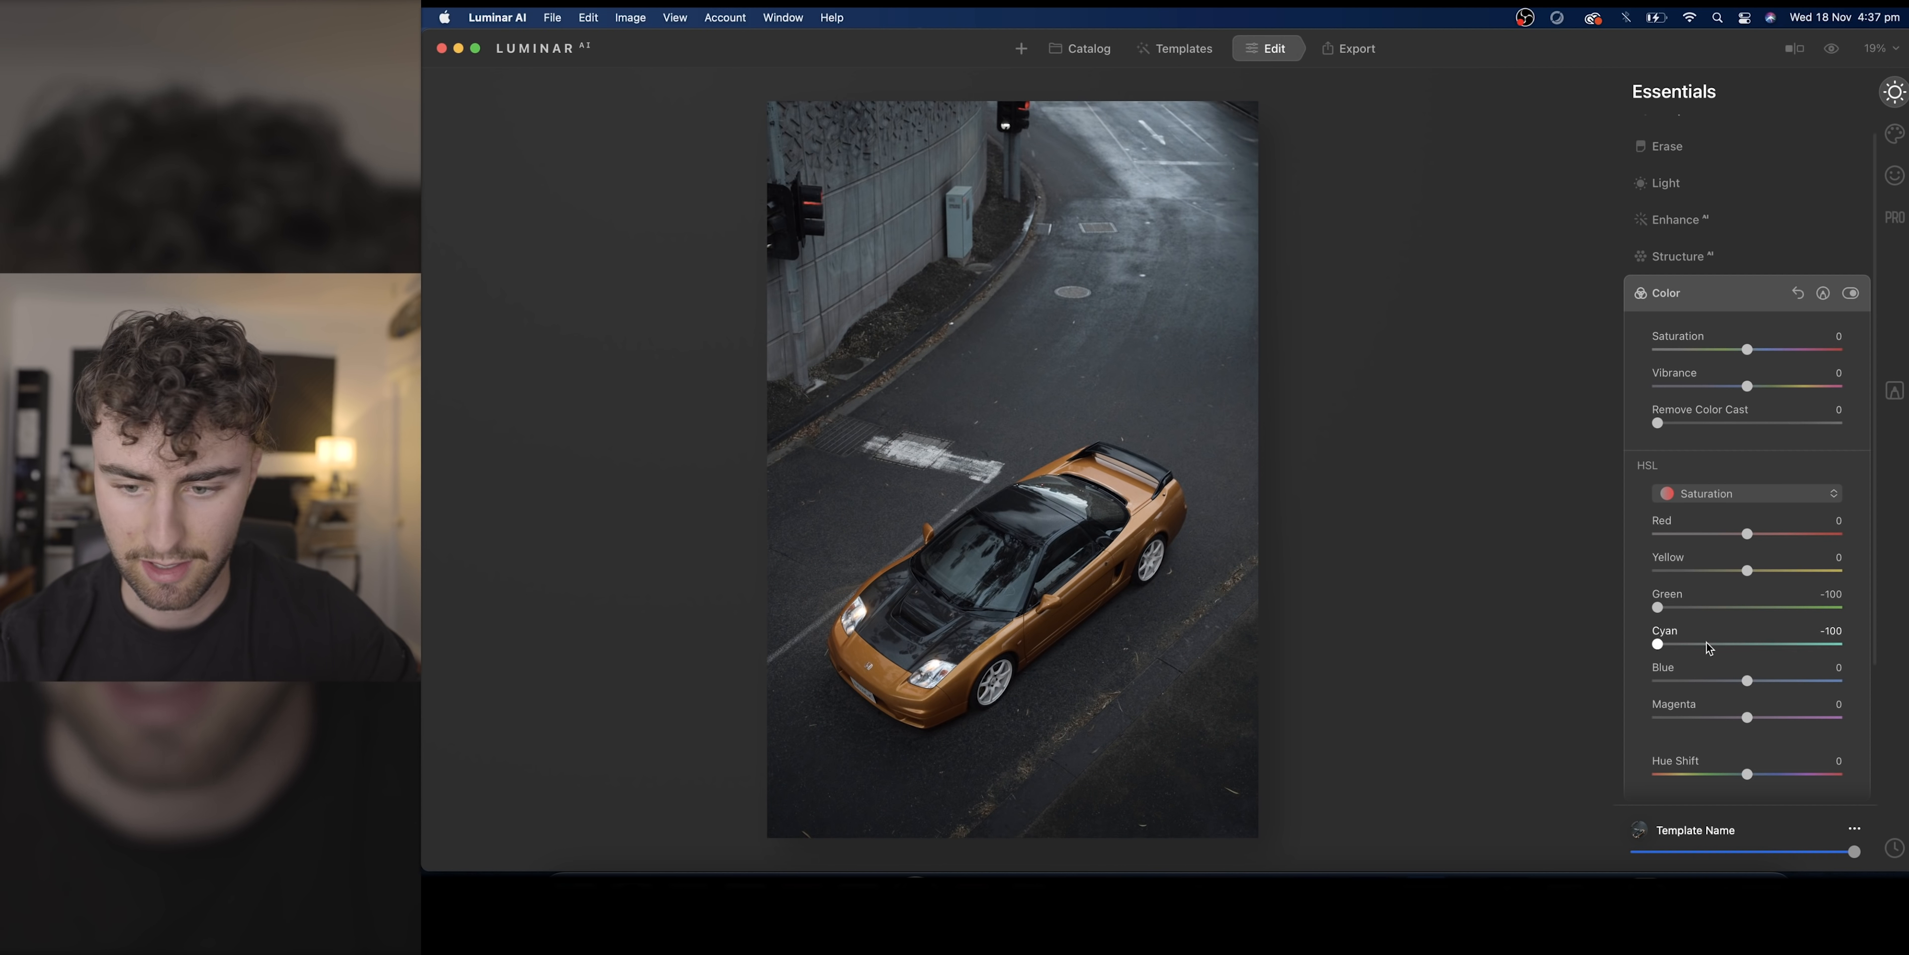
drag(1715, 681, 1694, 683)
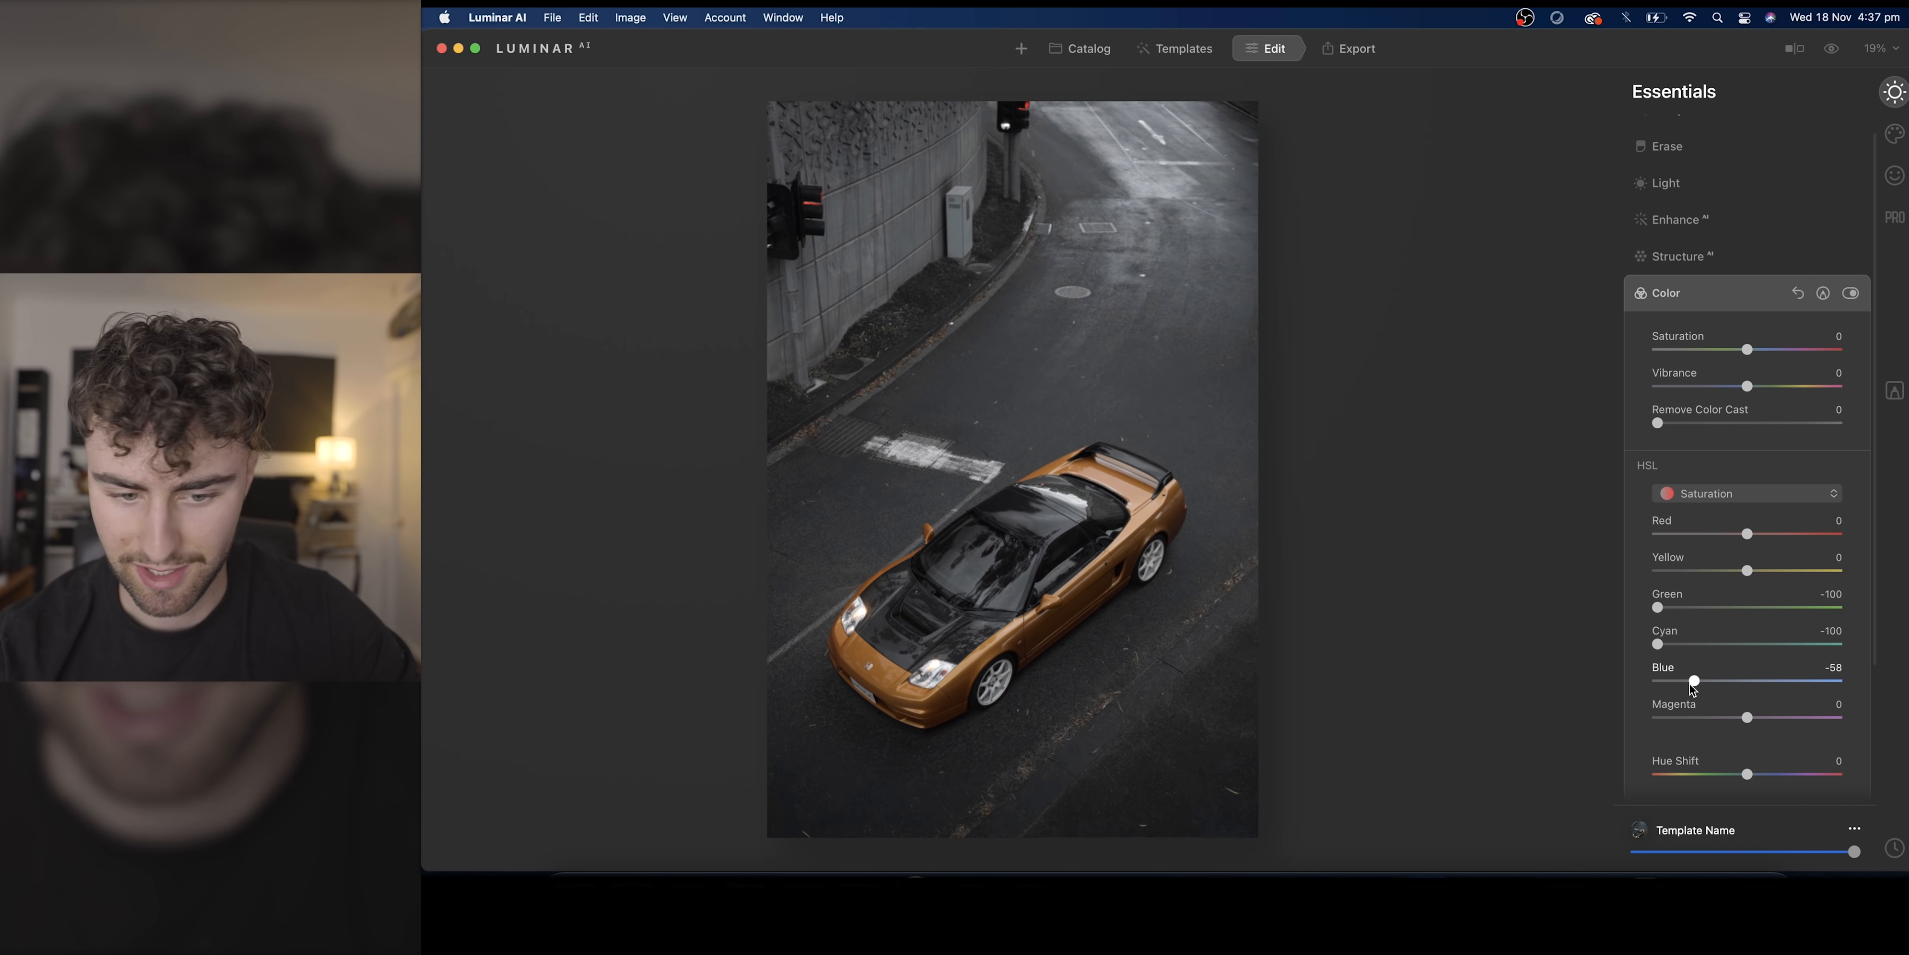
Step: Set HSL Saturation of Red to 86, Yellow to 39, Blue to -64 and Magenta to -81, and HSL Hue of Yellow to -54
drag(1747, 569, 1827, 535)
click(1770, 496)
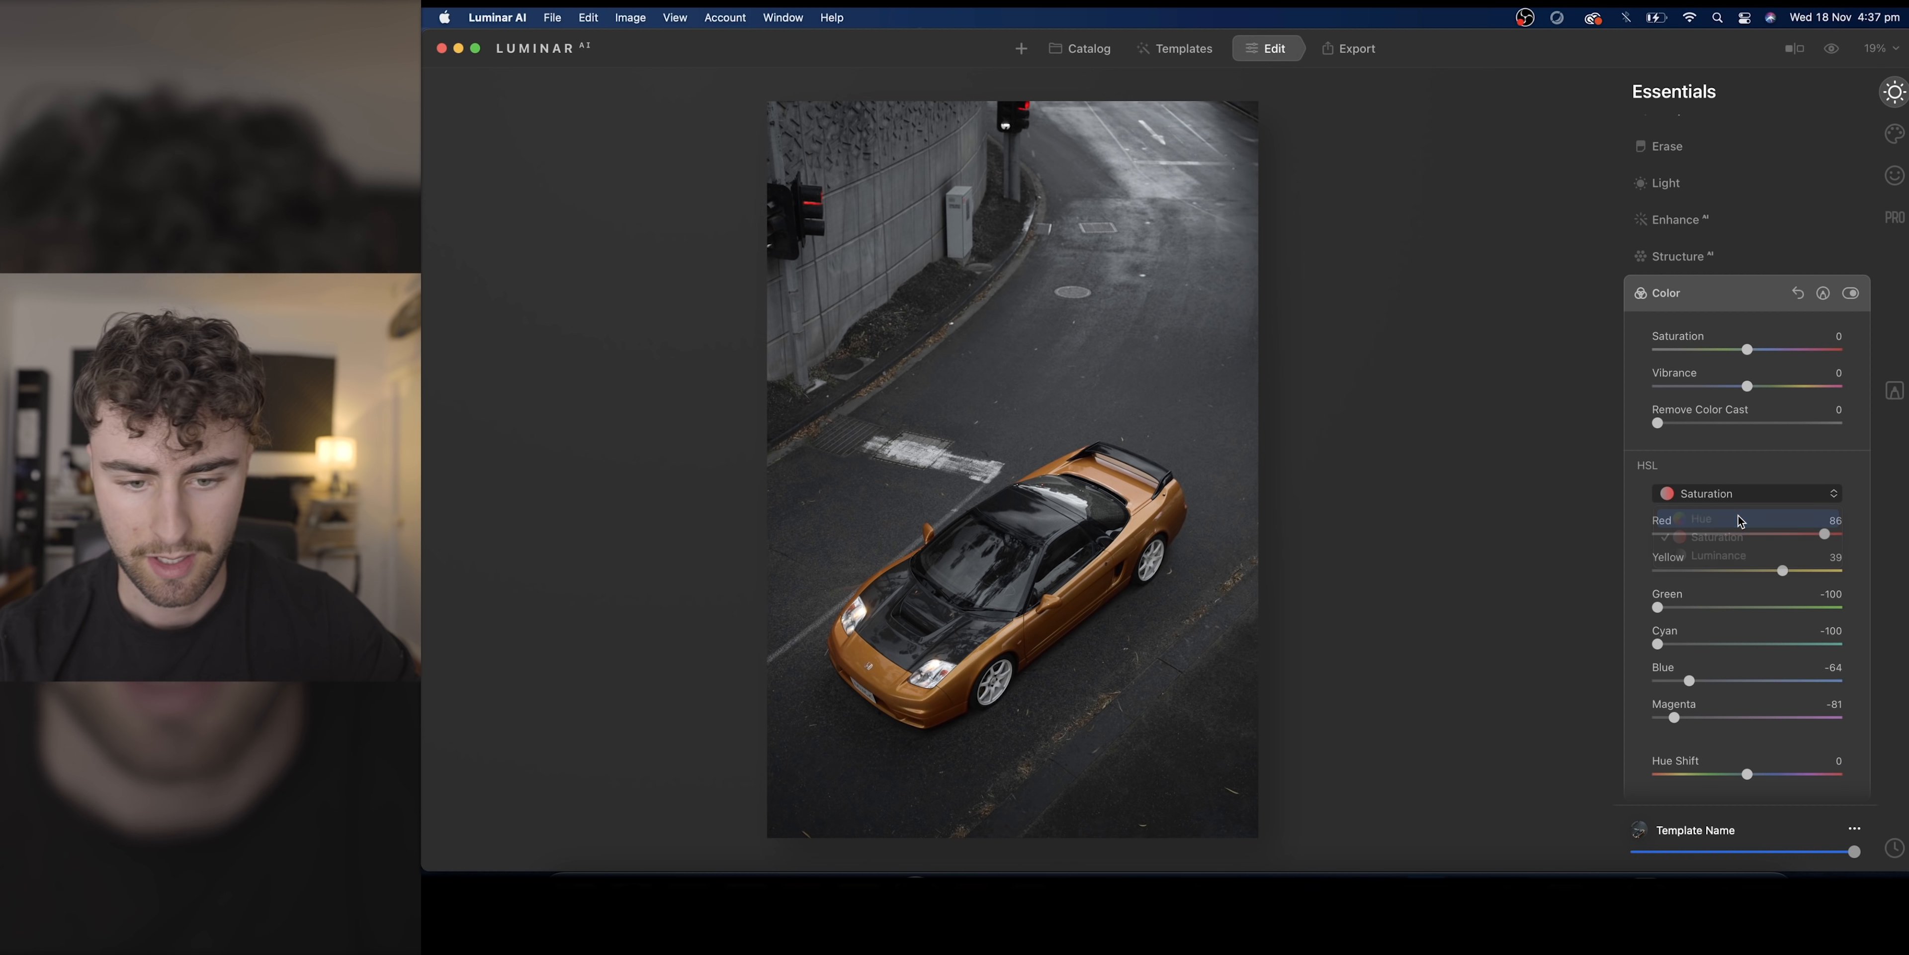
click(1741, 521)
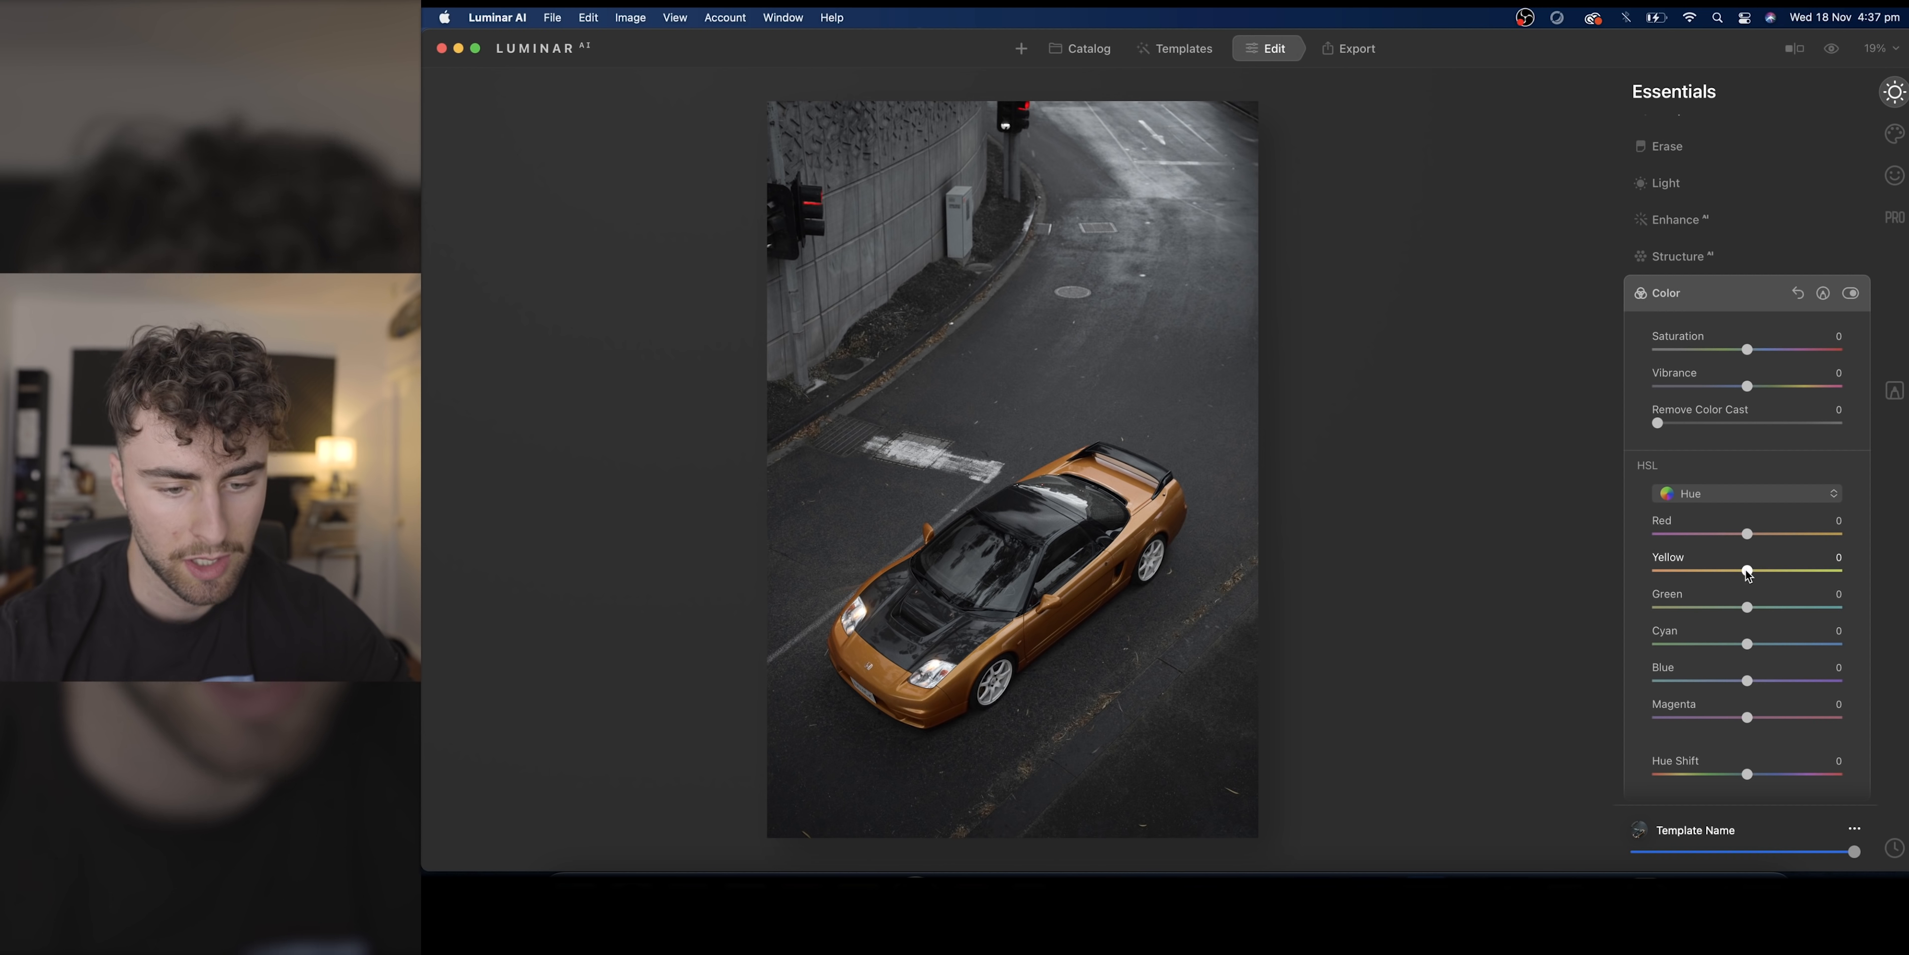
drag(1747, 570, 1740, 570)
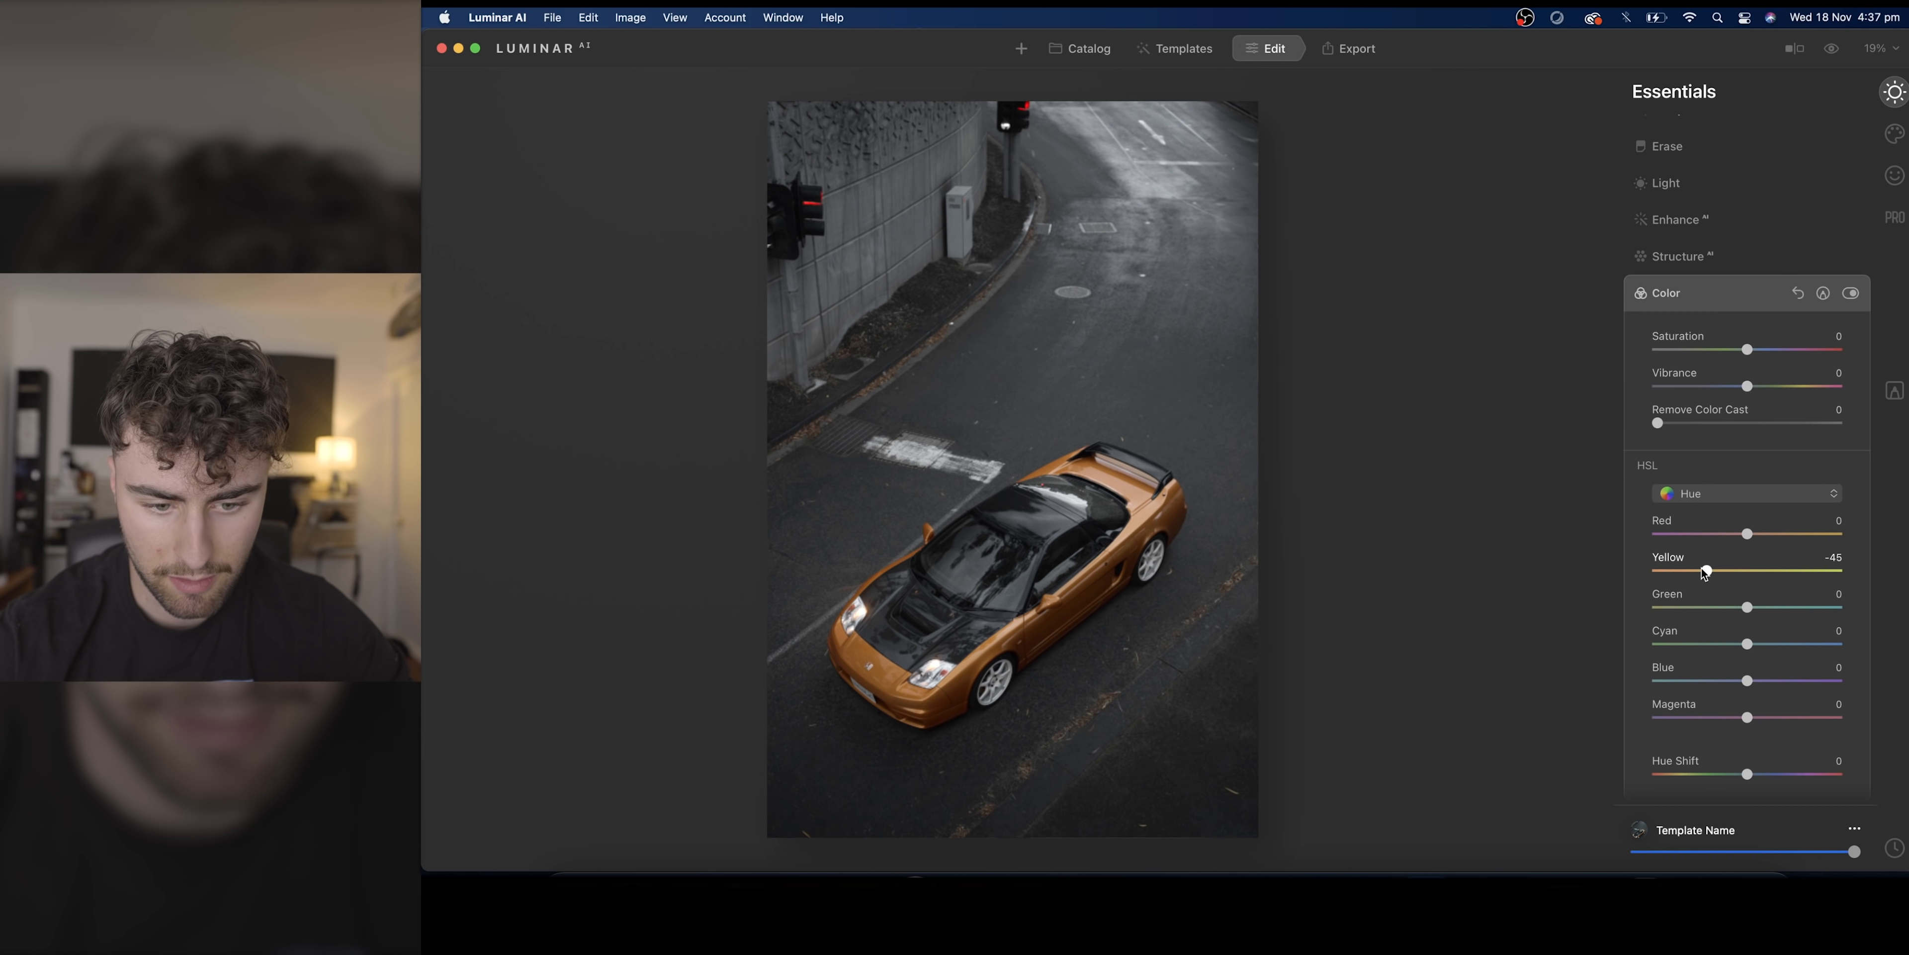
drag(1680, 569, 1698, 570)
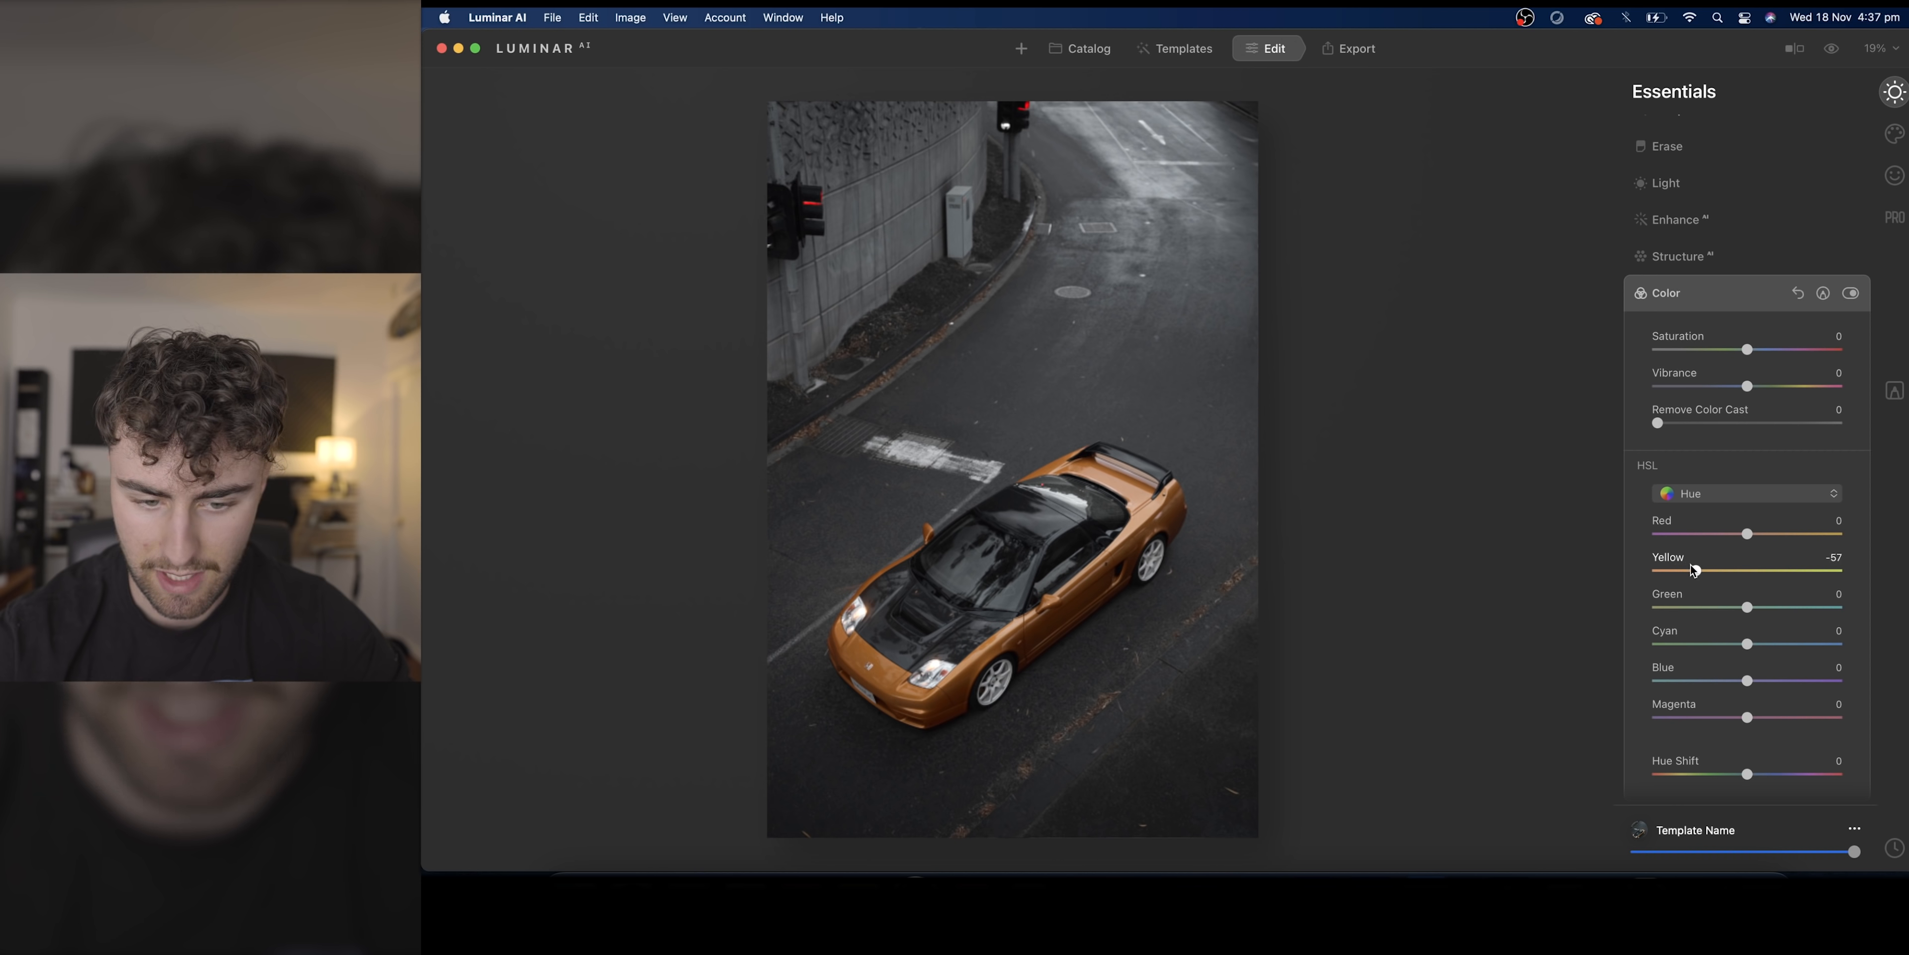
Step: Set HSL Luminance of Red to 10, Yellow to 46, Green to 15, Cyan to -21 and Blue to -18
click(1747, 493)
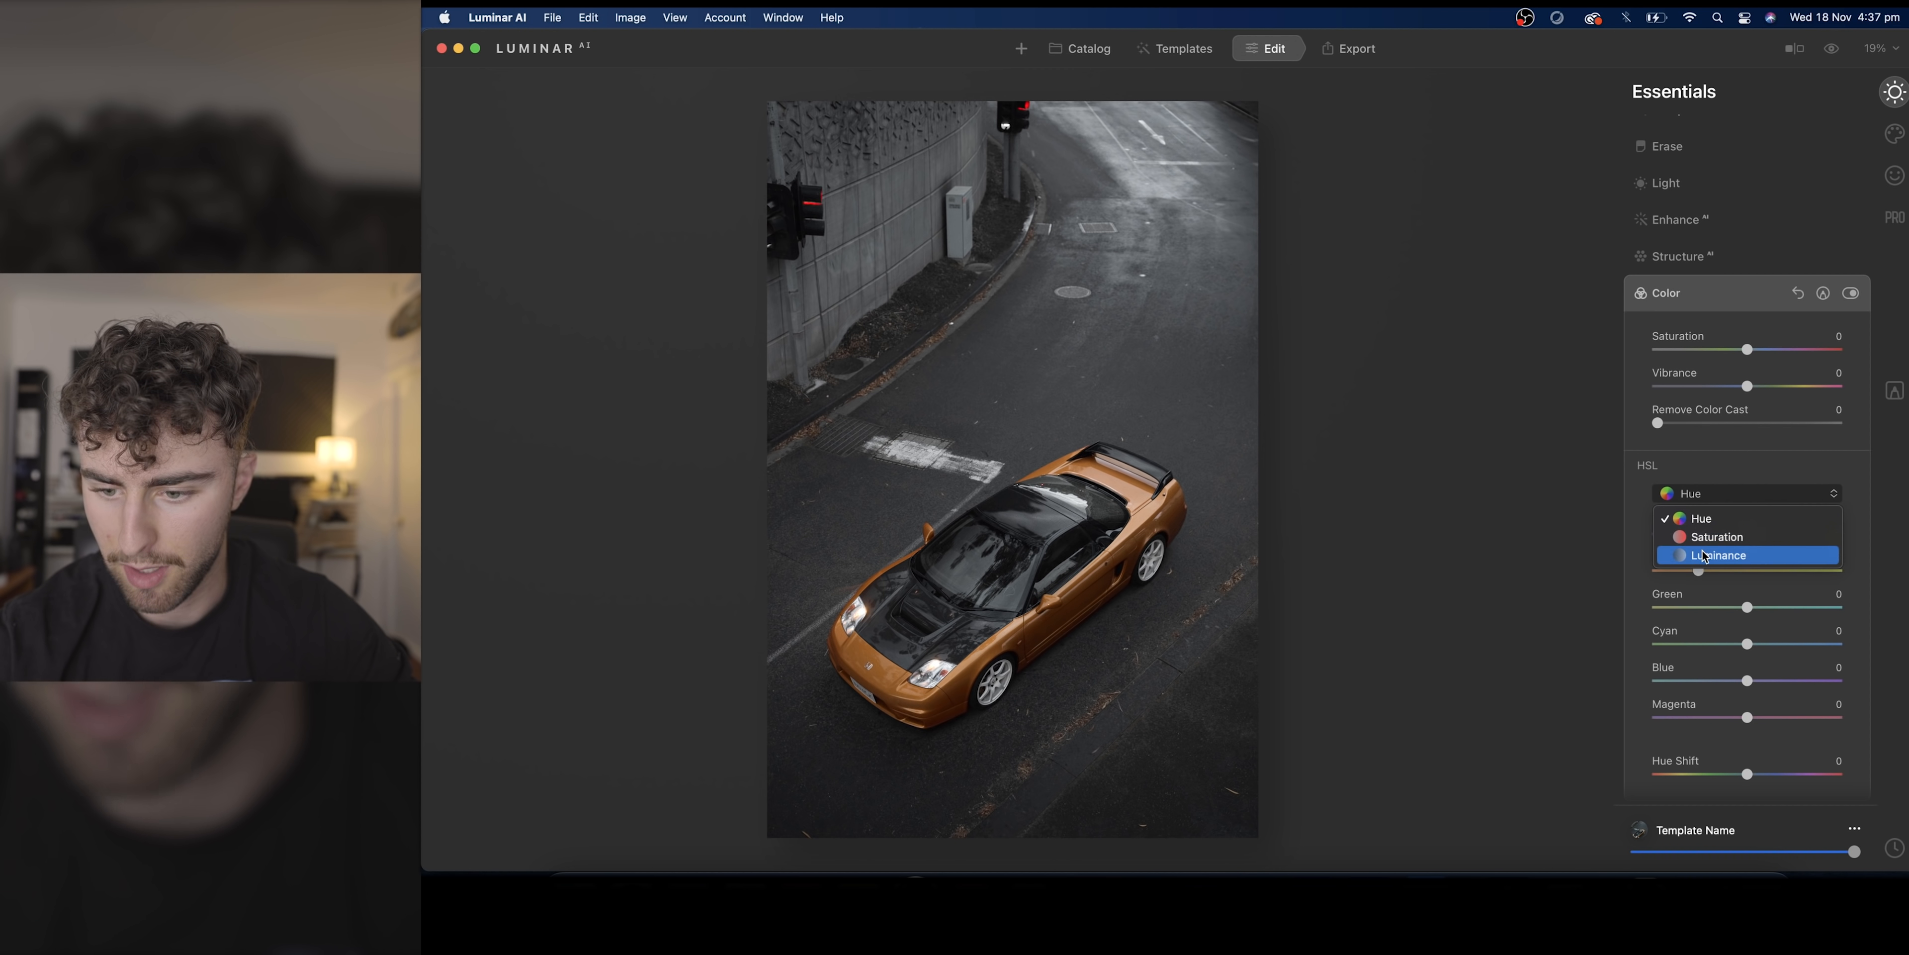
click(1761, 556)
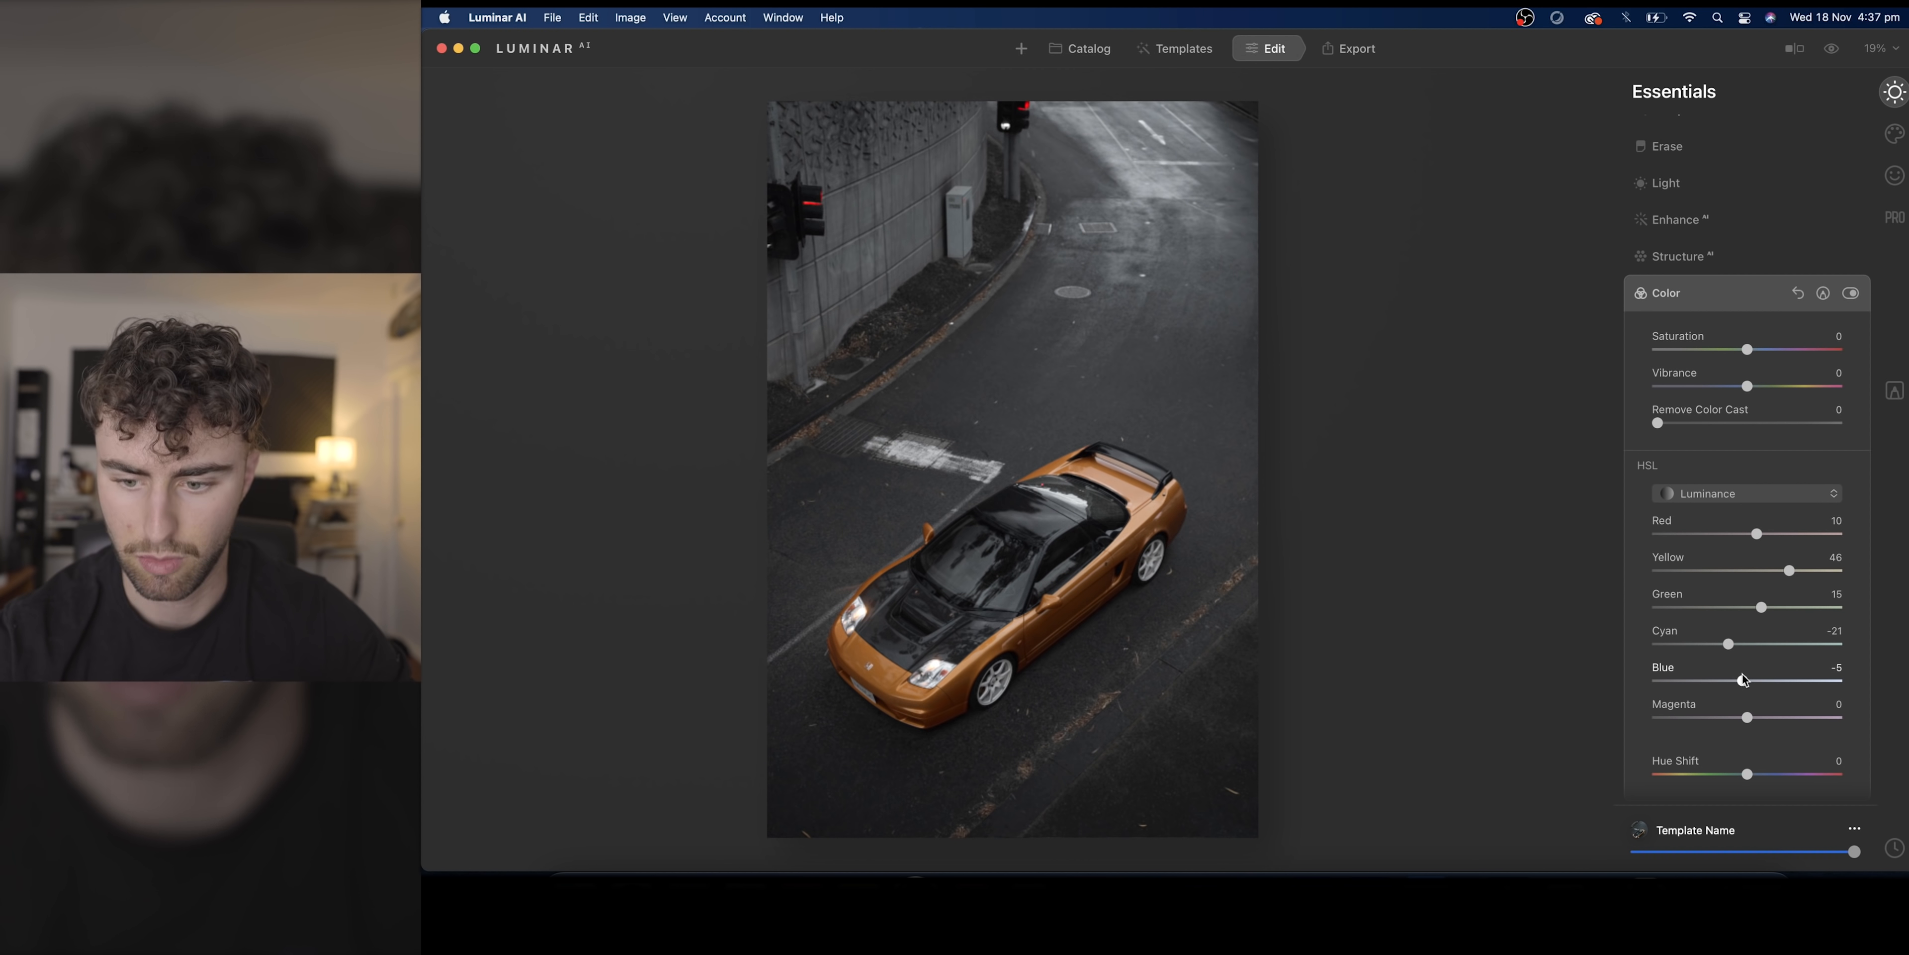
drag(1743, 680, 1731, 680)
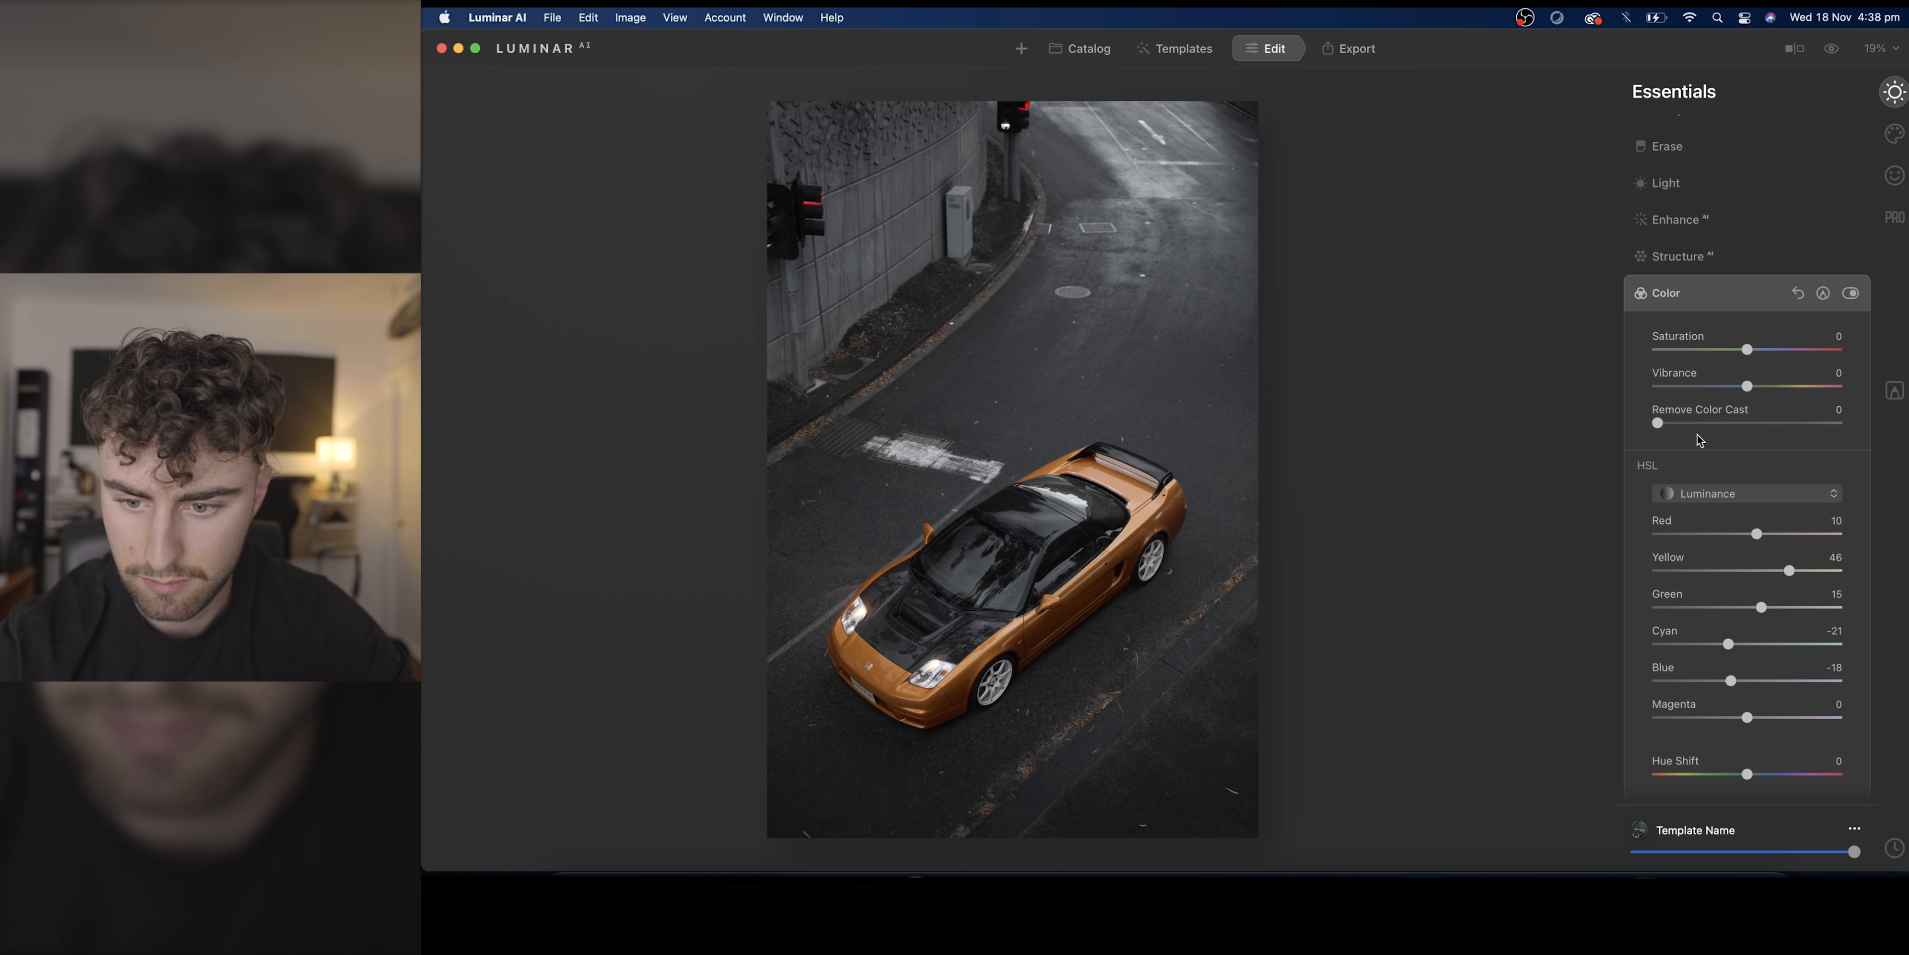
Step: Return to the HSL Saturation values and bring back part of the Blue saturation in the road
click(1699, 494)
click(1718, 516)
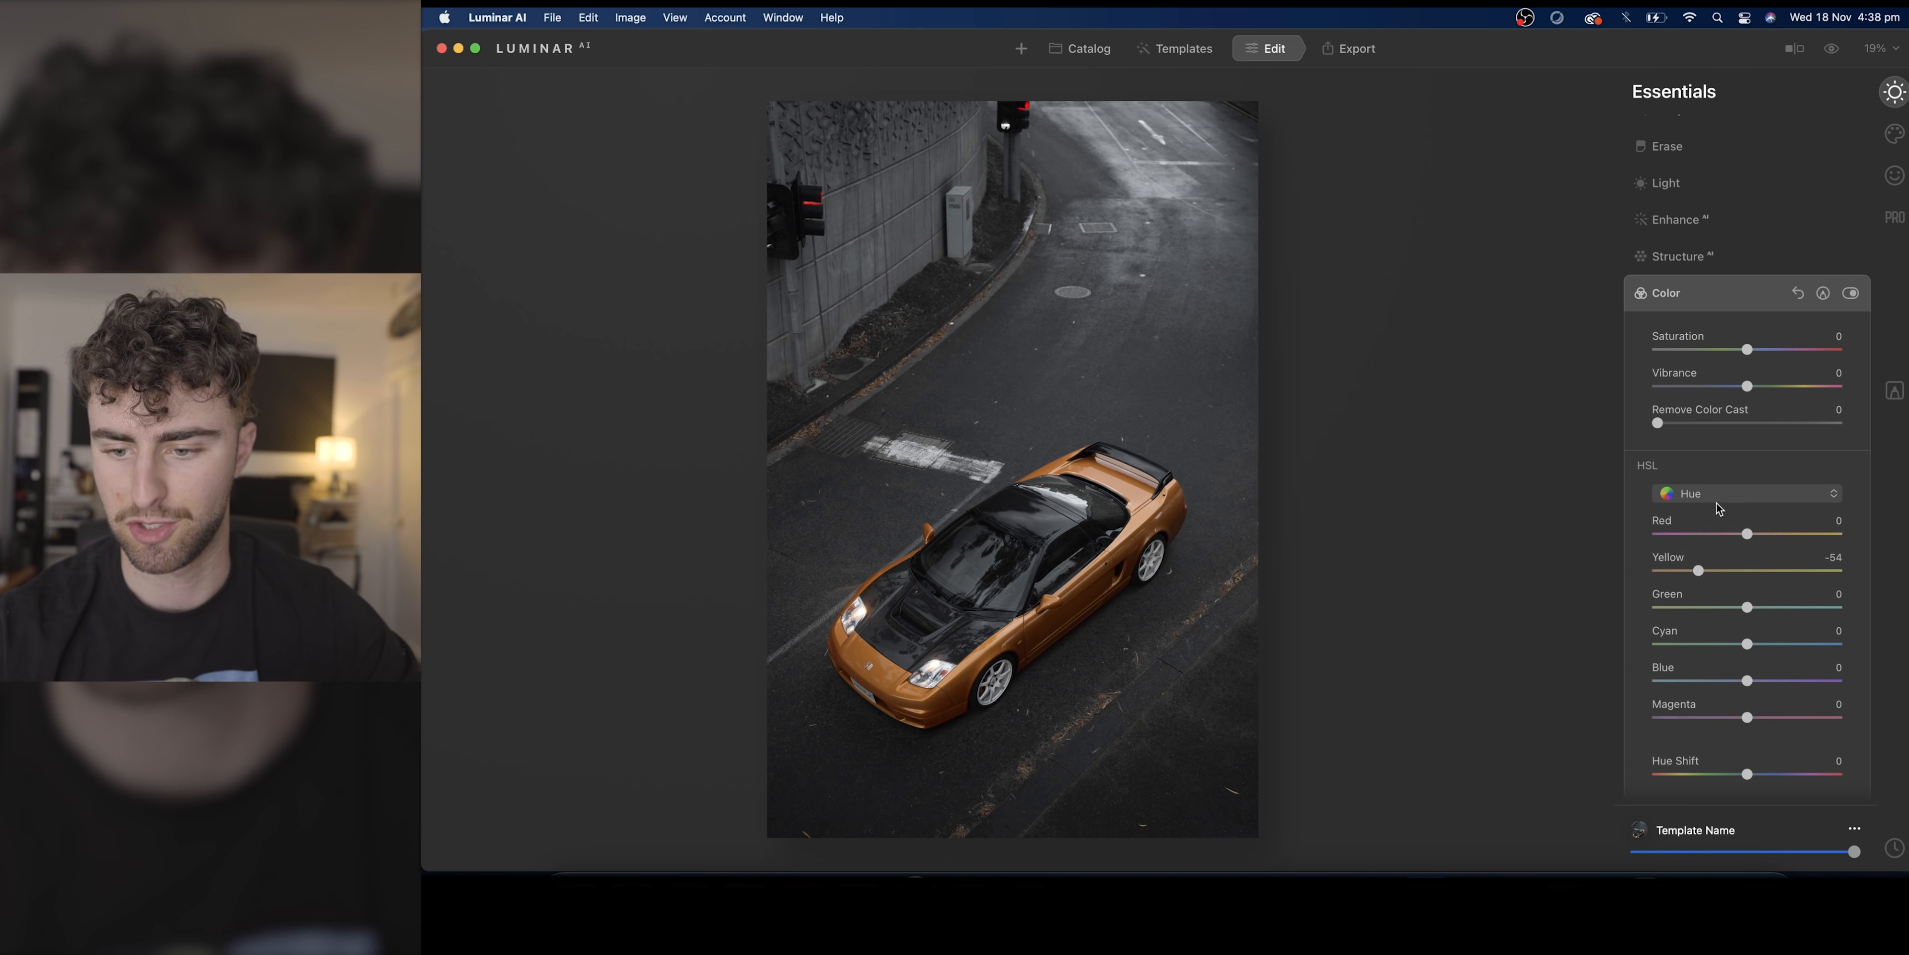
click(1705, 493)
click(1718, 533)
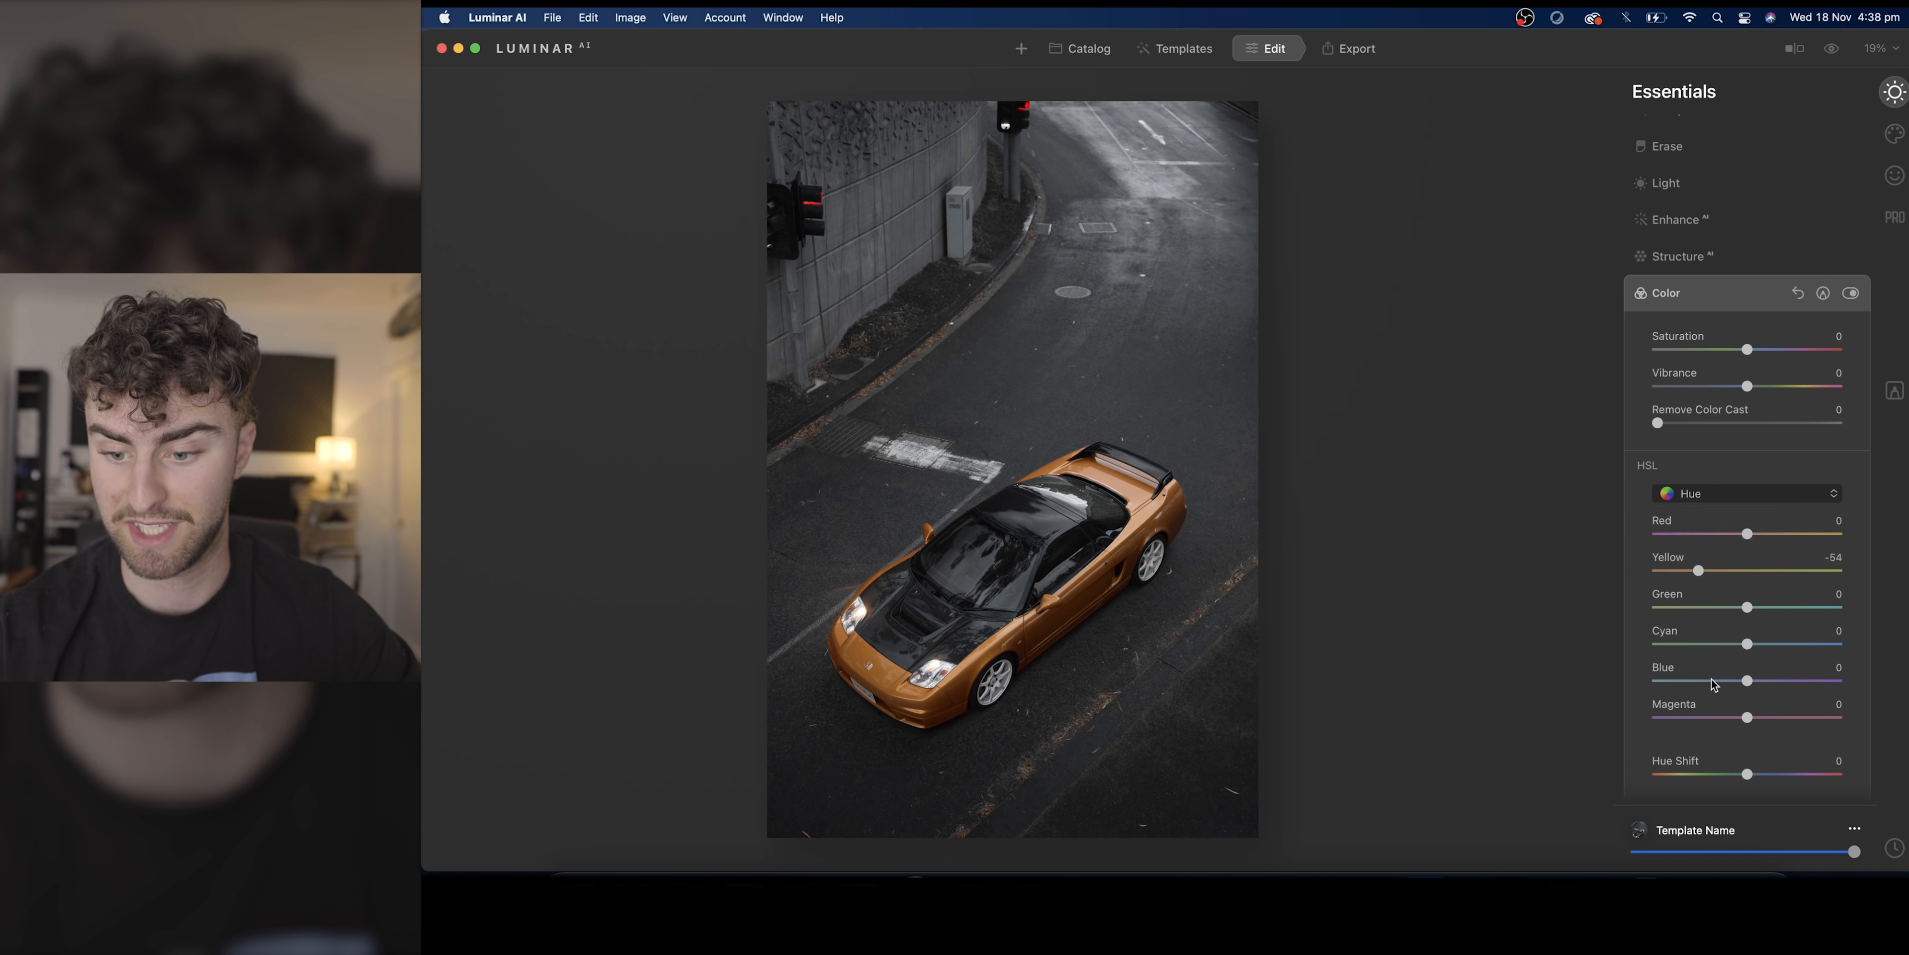
drag(1689, 680, 1726, 680)
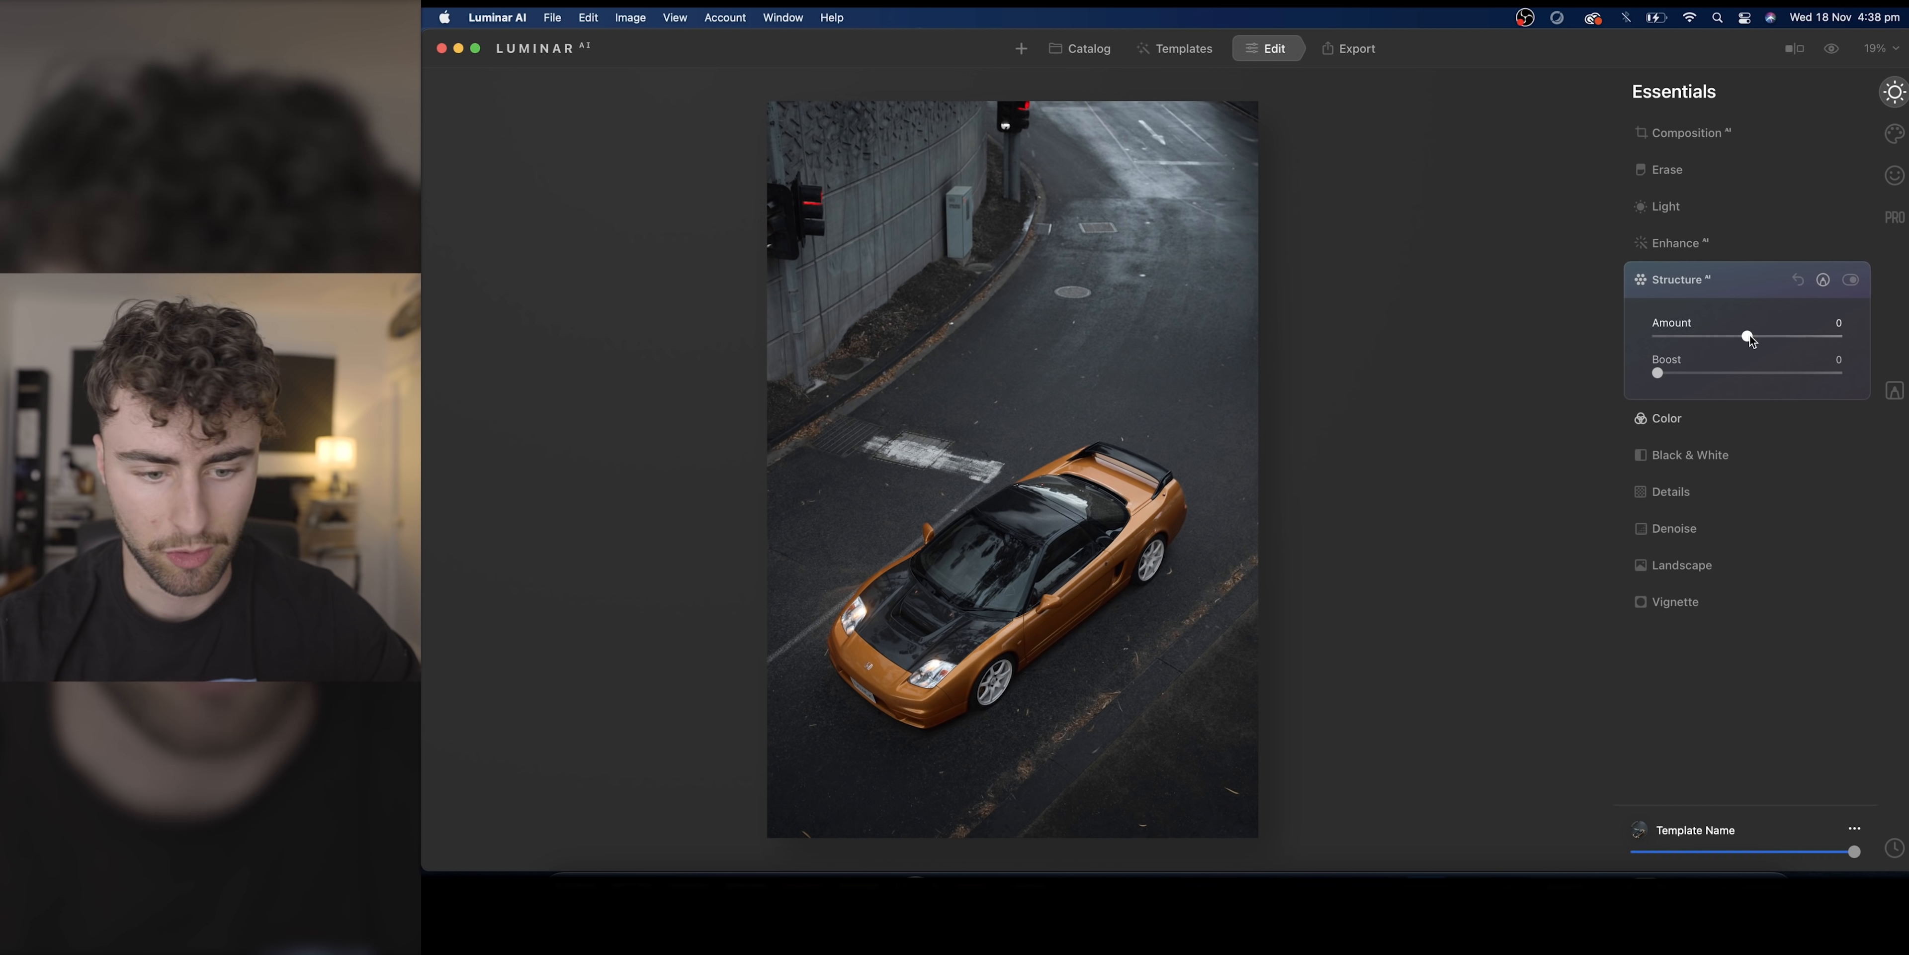
Step: Raise the Structure AI Amount to about 17 and lift the black point of the Light curve slightly
drag(1750, 336, 1757, 337)
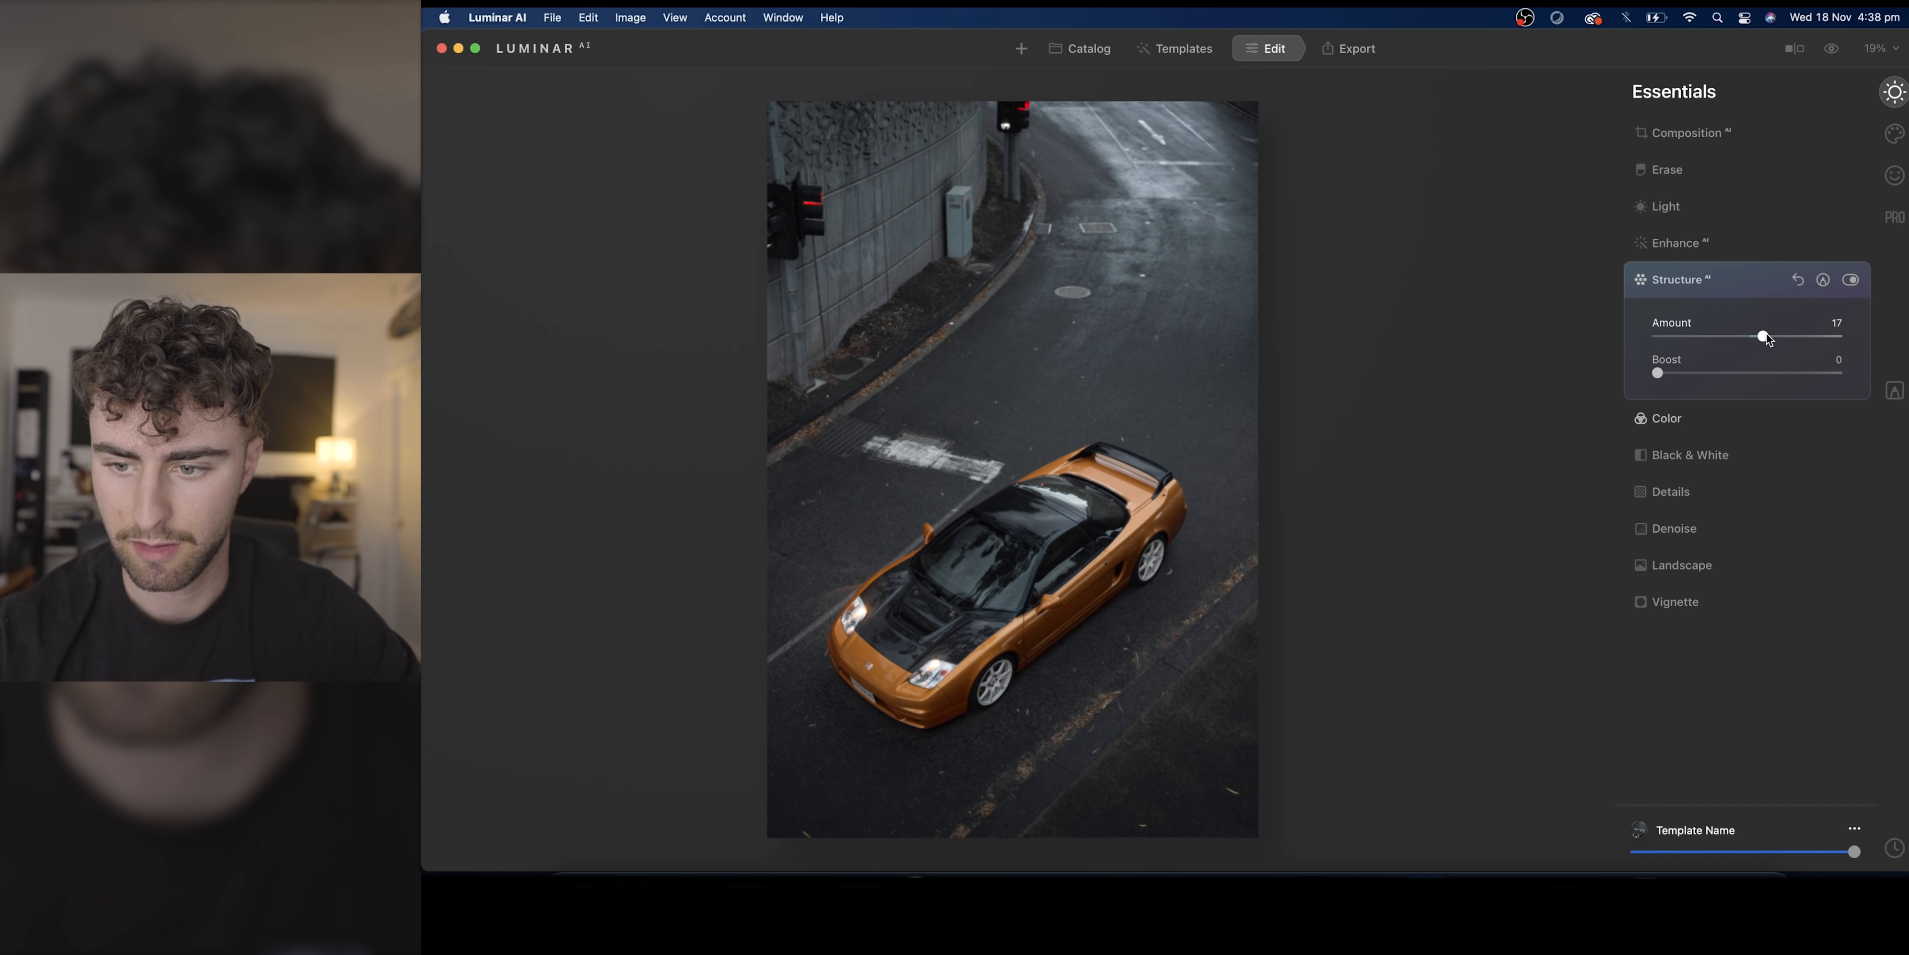
drag(1767, 334, 1769, 334)
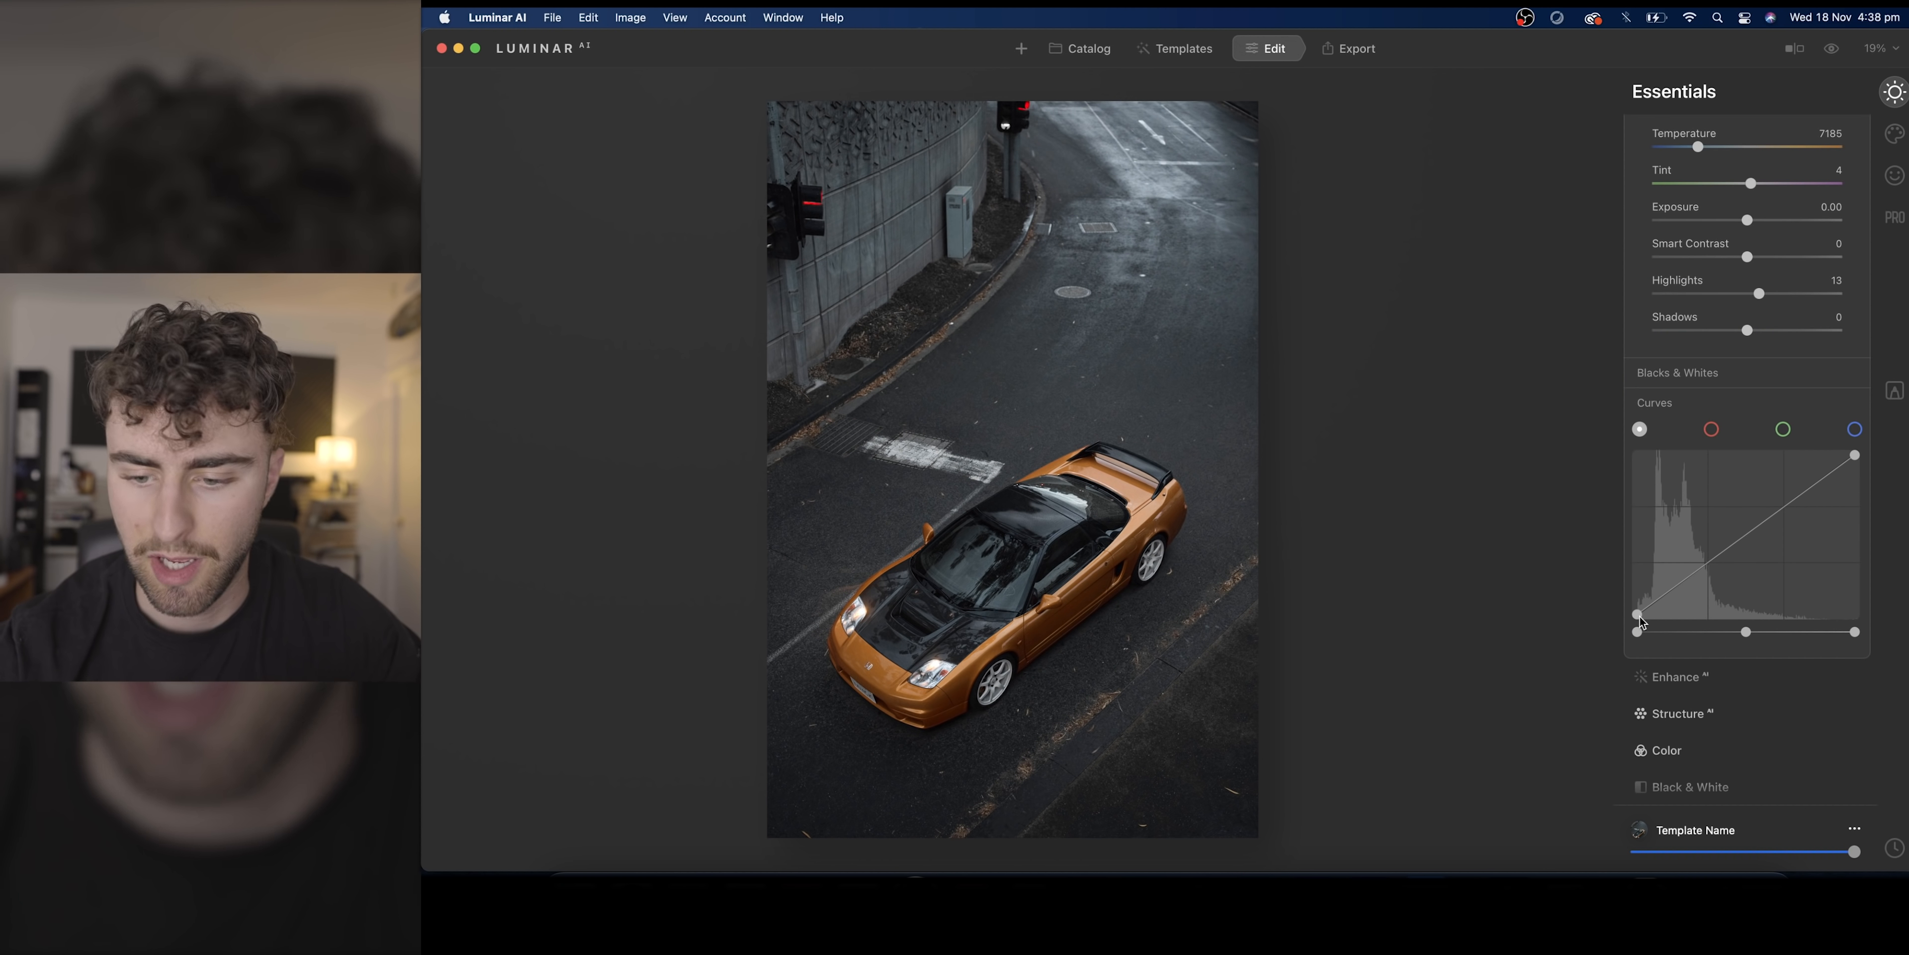
drag(1638, 613, 1650, 603)
scroll(1704, 334, up, 10)
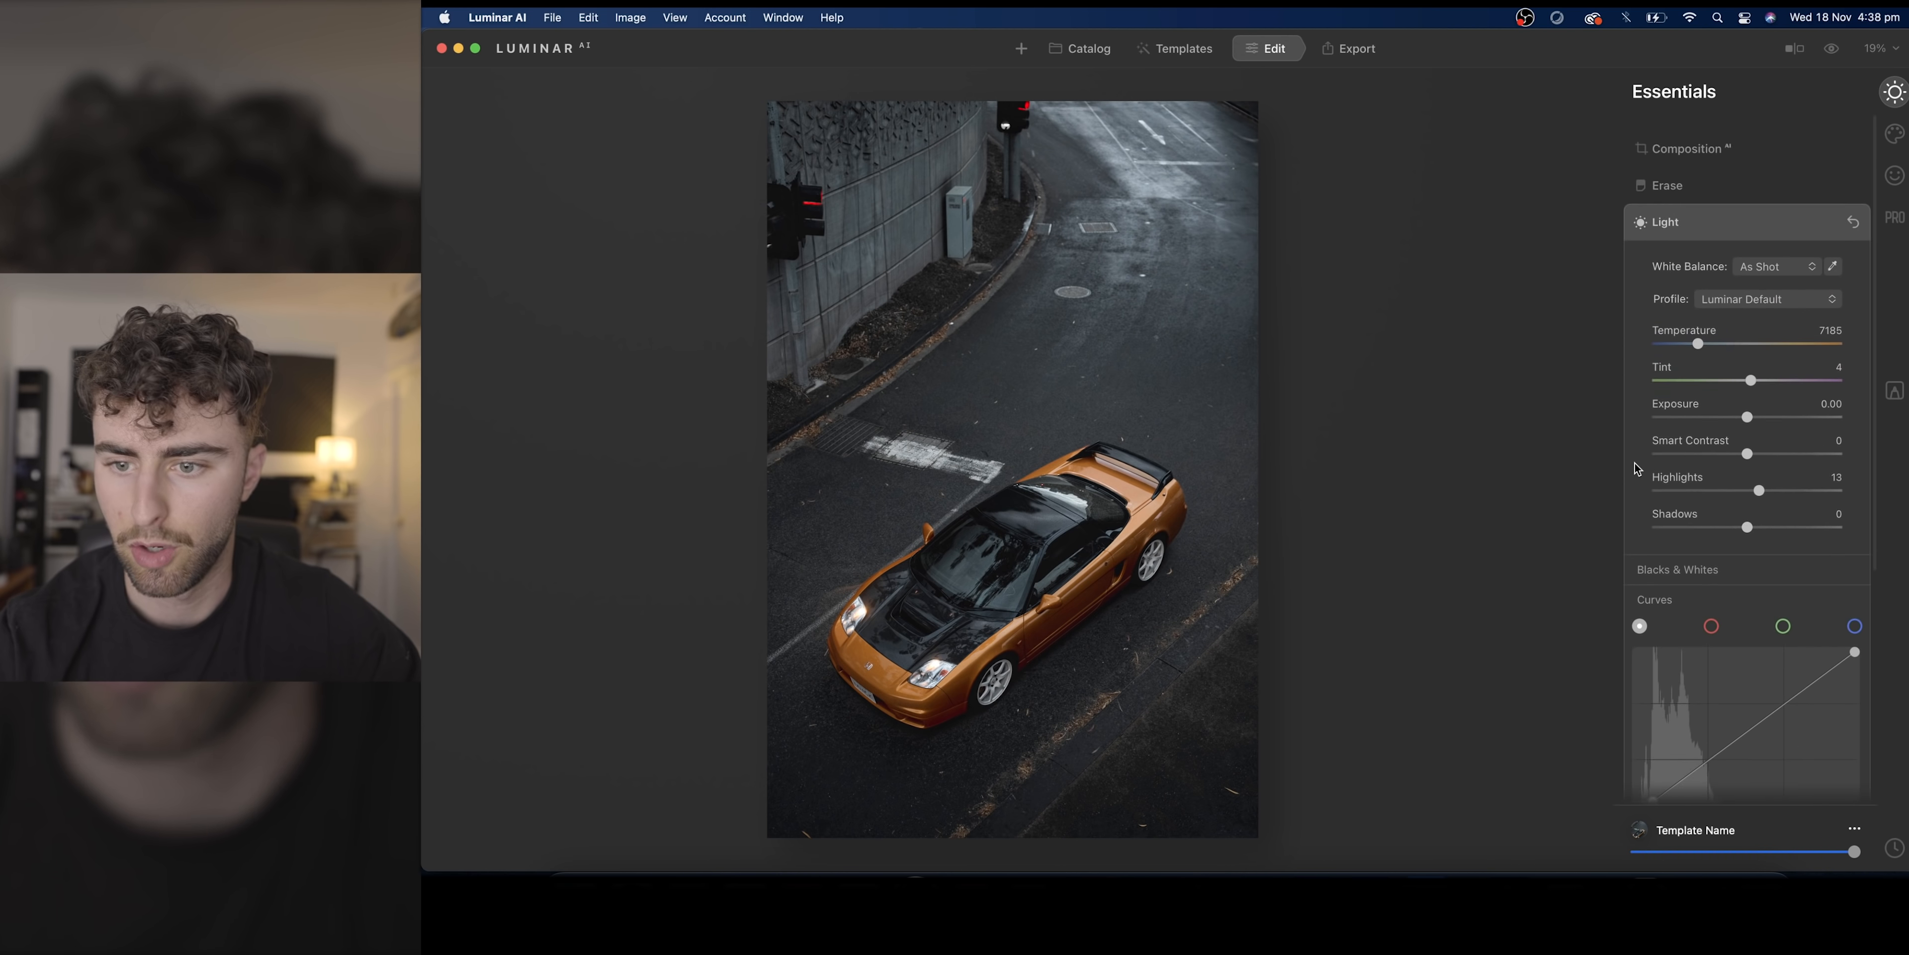
Step: Crop the photo tighter around the orange car, removing the traffic lights and upper road while keeping the original ratio
click(1710, 135)
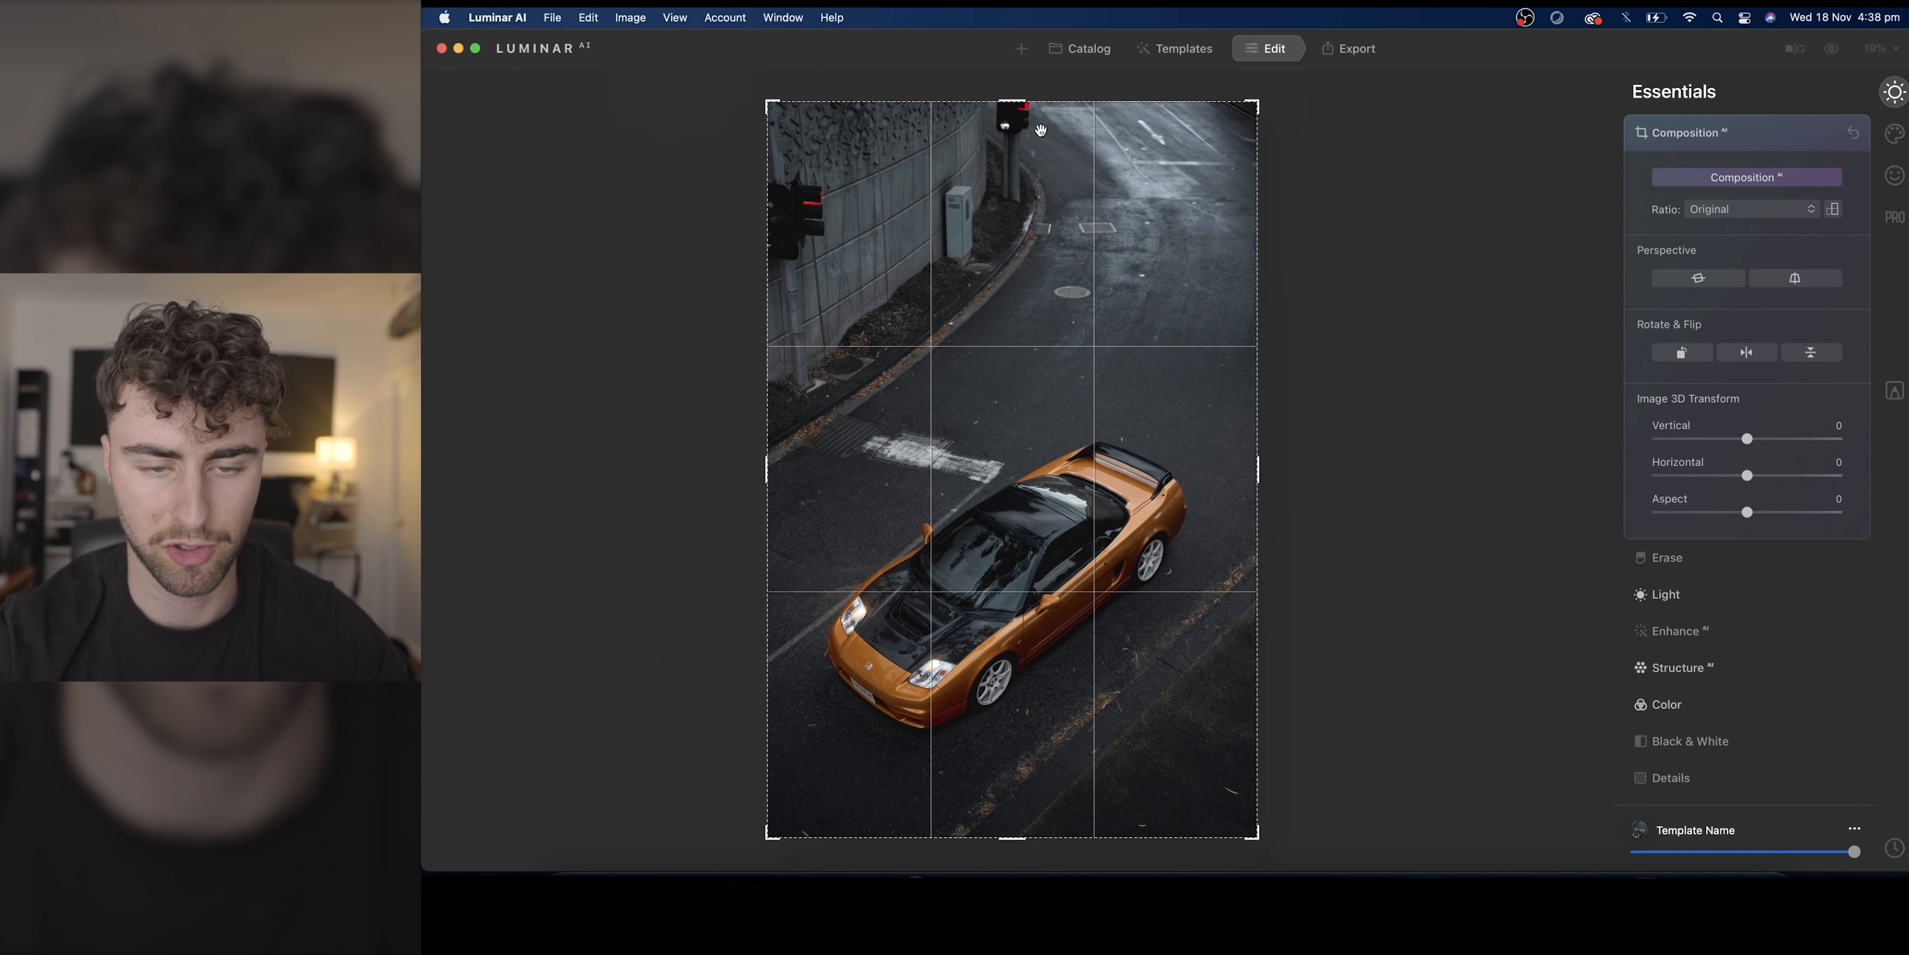
mouse_move(1014, 102)
mouse_down()
mouse_move(1013, 157)
mouse_move(1013, 136)
mouse_up()
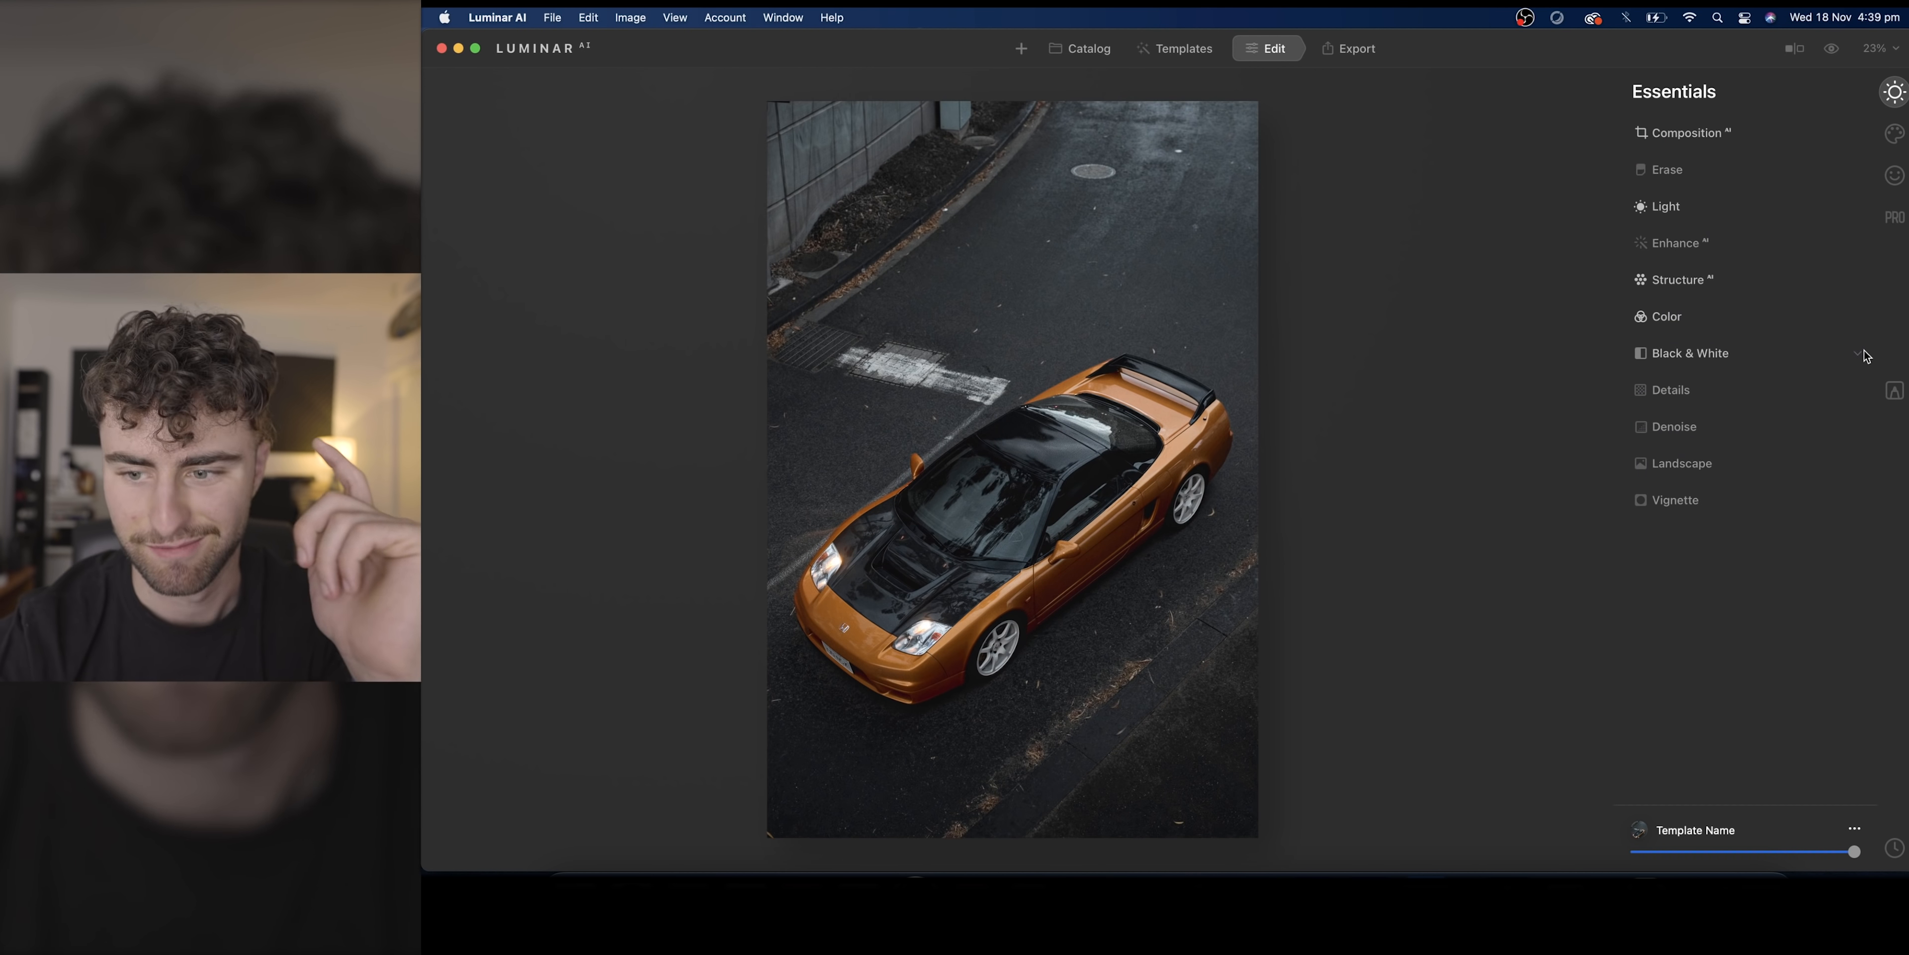
Step: Add a Basic local mask and draw a diagonal gradient mask from the upper road down to the middle of the car
click(1895, 391)
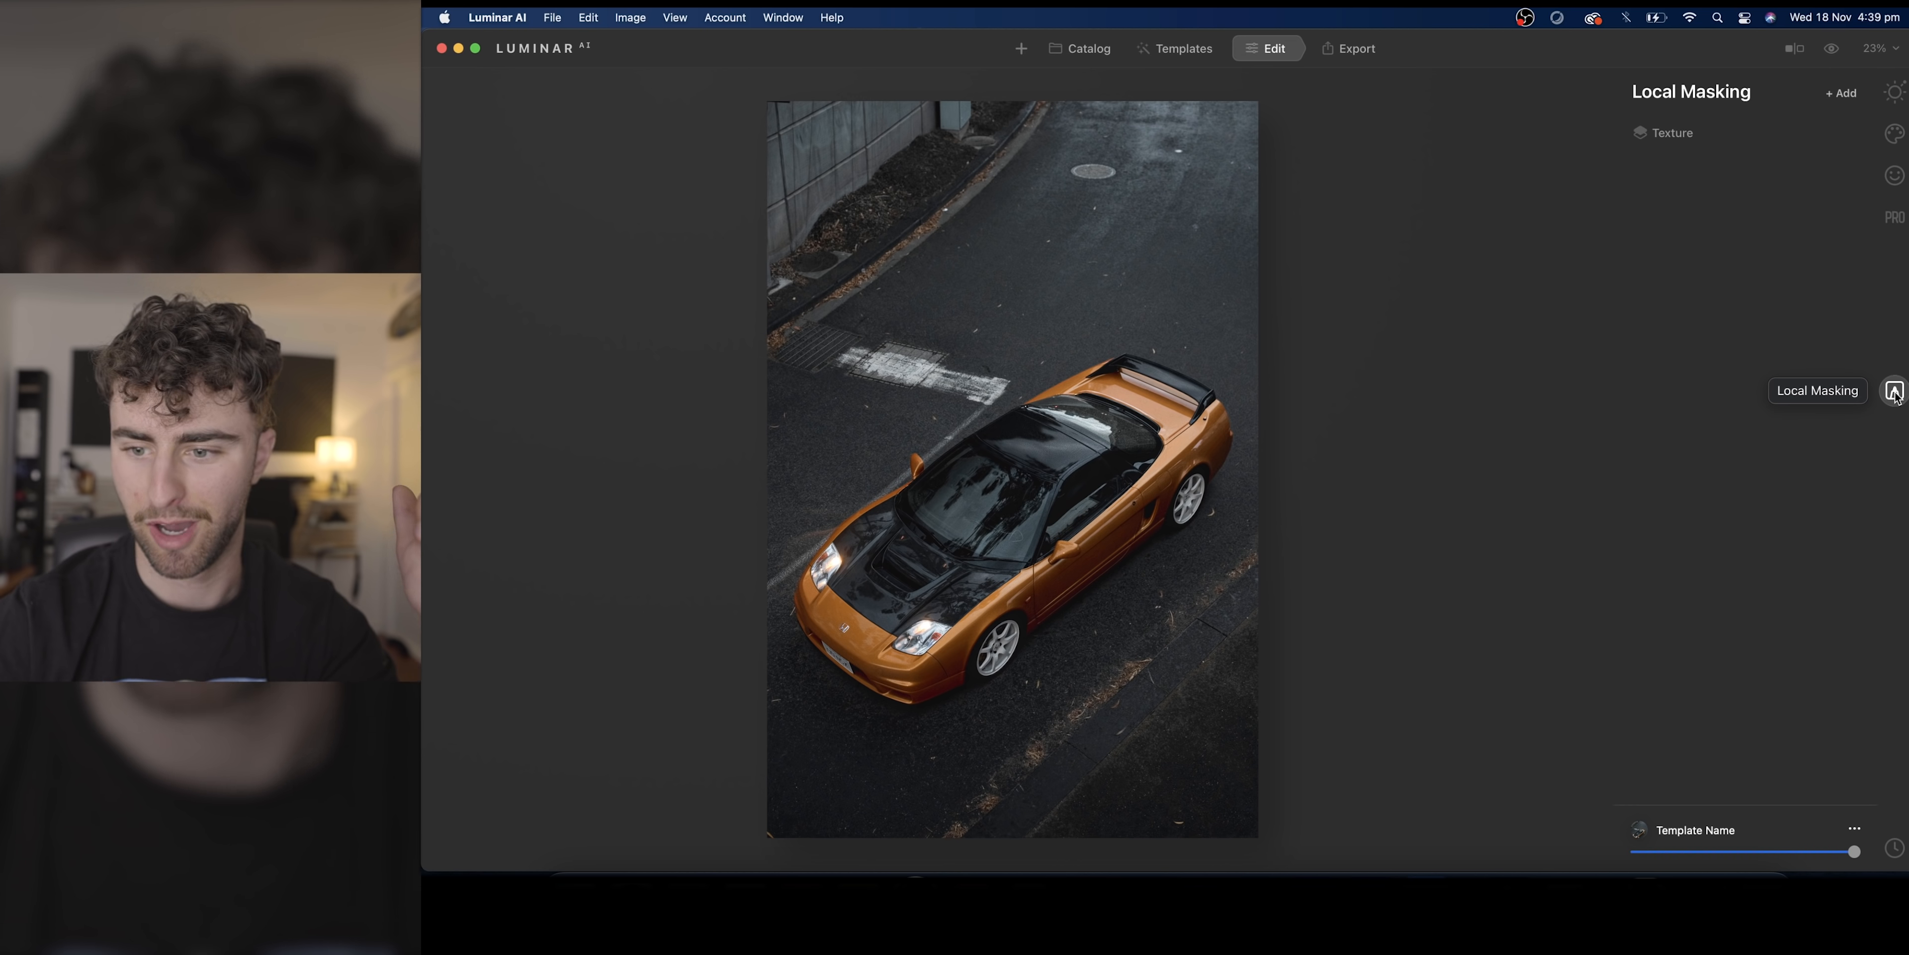
click(1842, 93)
click(1704, 160)
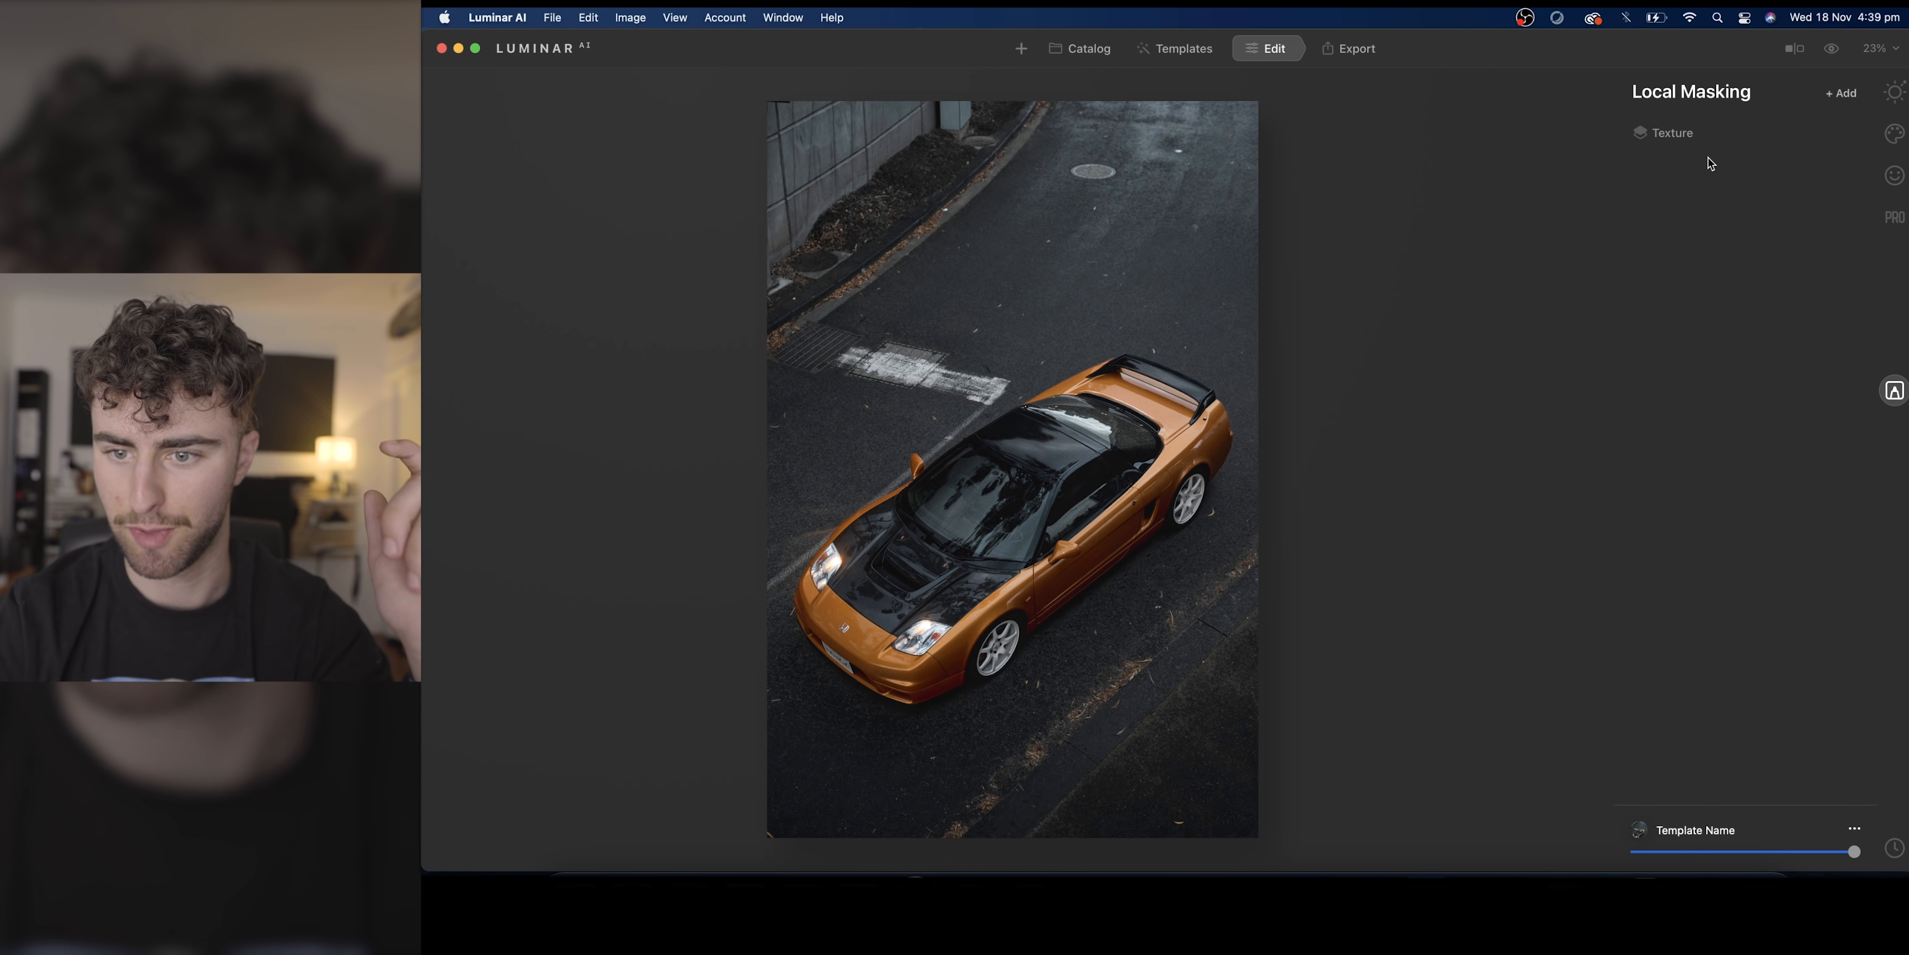
click(1683, 138)
click(1676, 133)
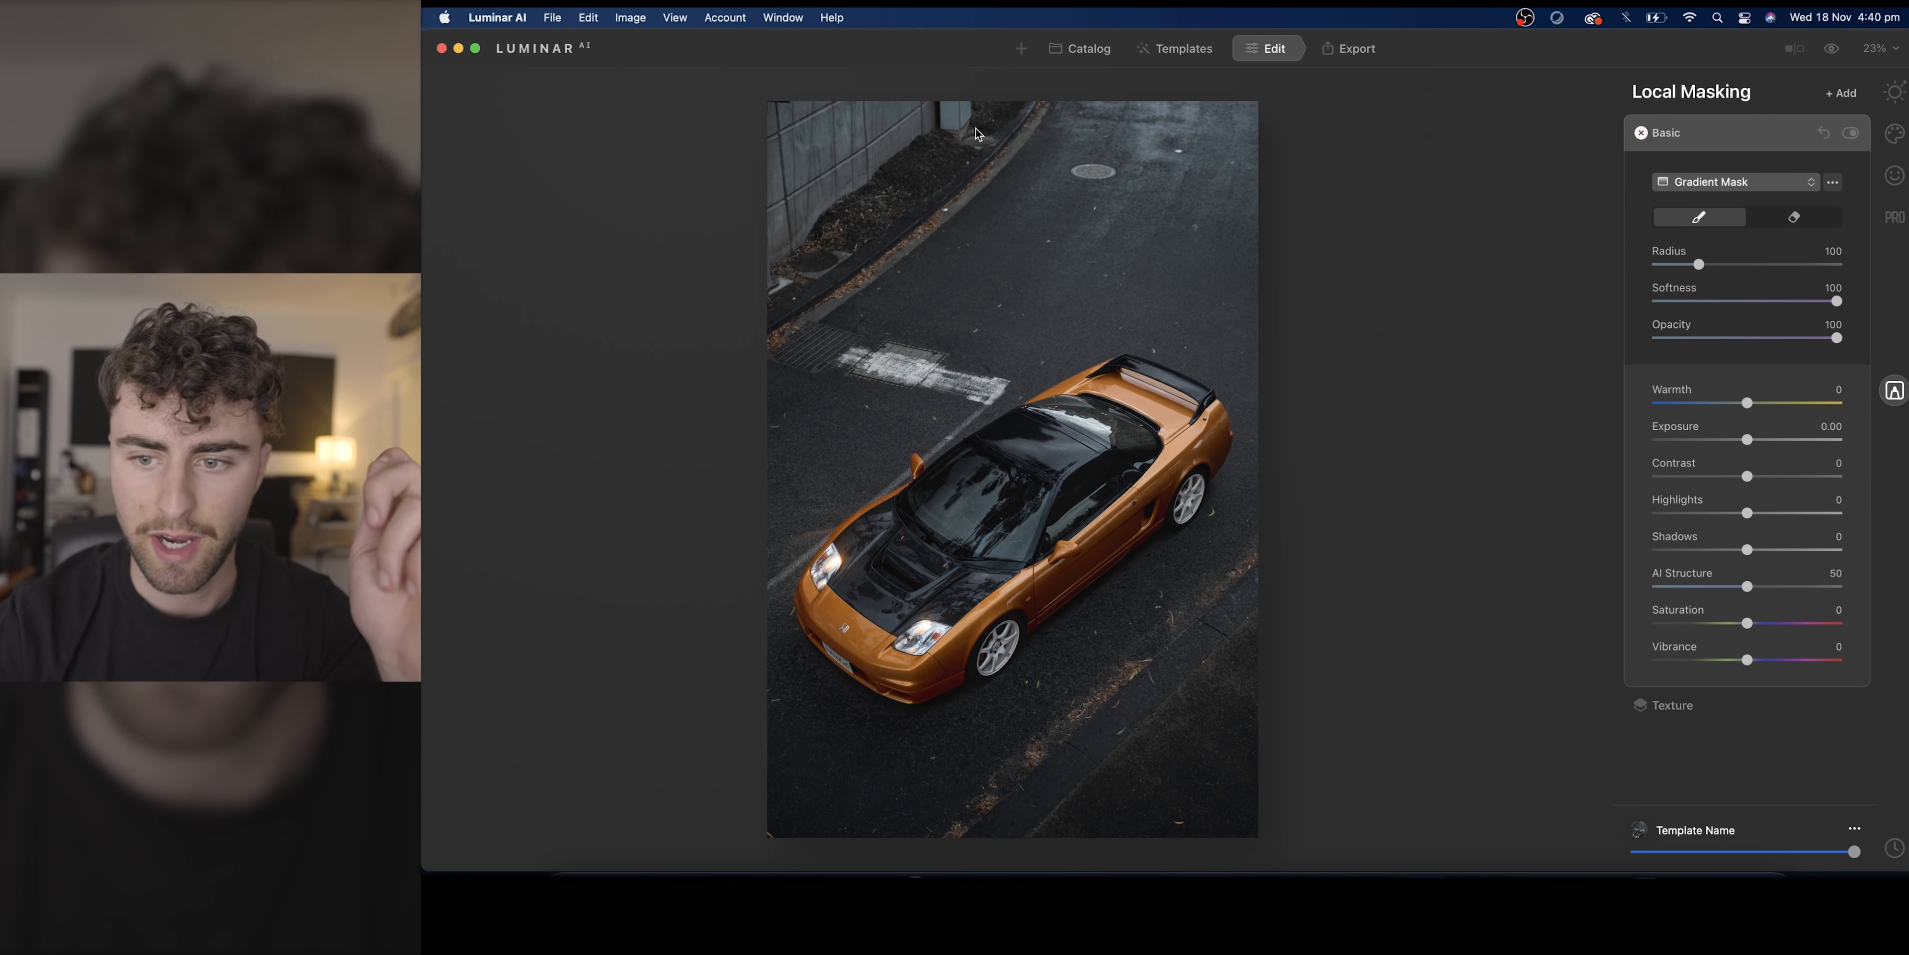
click(1711, 215)
mouse_move(978, 130)
mouse_down()
mouse_move(1023, 421)
mouse_move(1102, 483)
mouse_up()
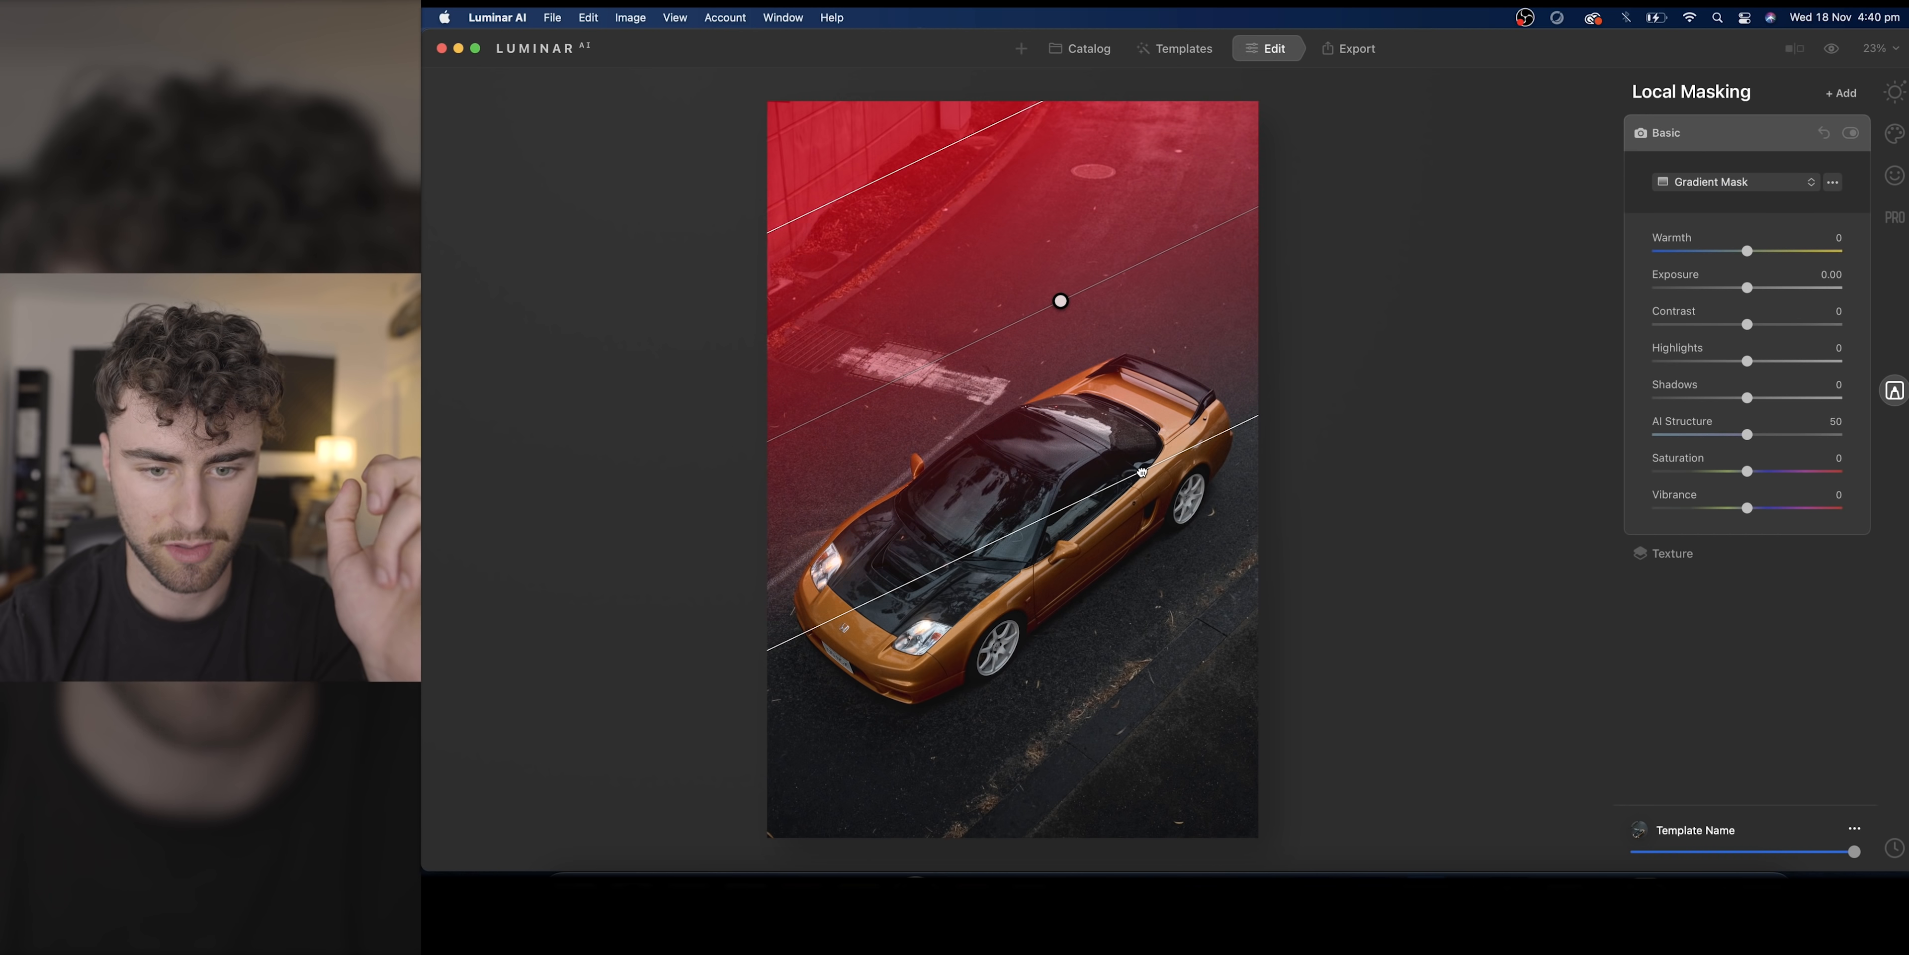
Step: Set the gradient mask's Warmth to -5, Exposure to -0.70, Shadows to -4 and AI Structure to 57
drag(1747, 287, 1743, 252)
mouse_move(1747, 435)
mouse_down()
mouse_move(1879, 441)
mouse_move(1759, 436)
mouse_move(1746, 411)
mouse_up()
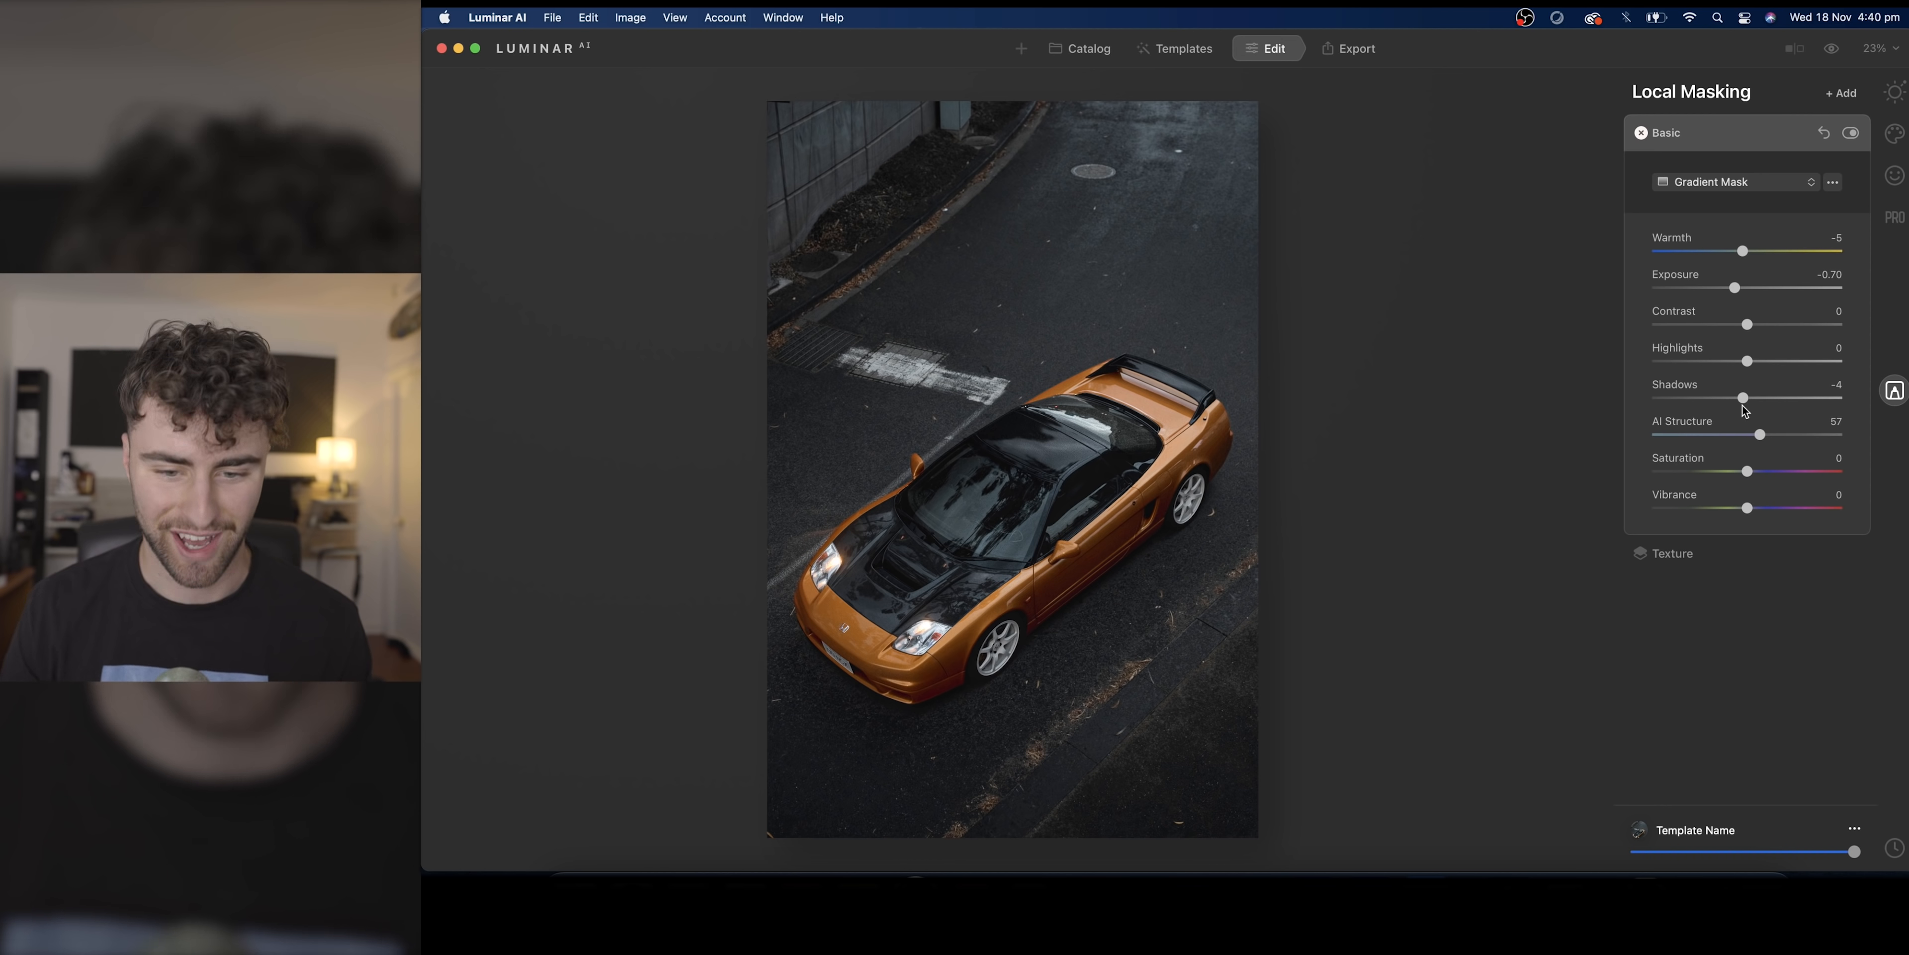
Step: In the creative Toning settings, set Highlights Saturation to 25 and Shadows Saturation to 20
click(1894, 175)
click(1894, 218)
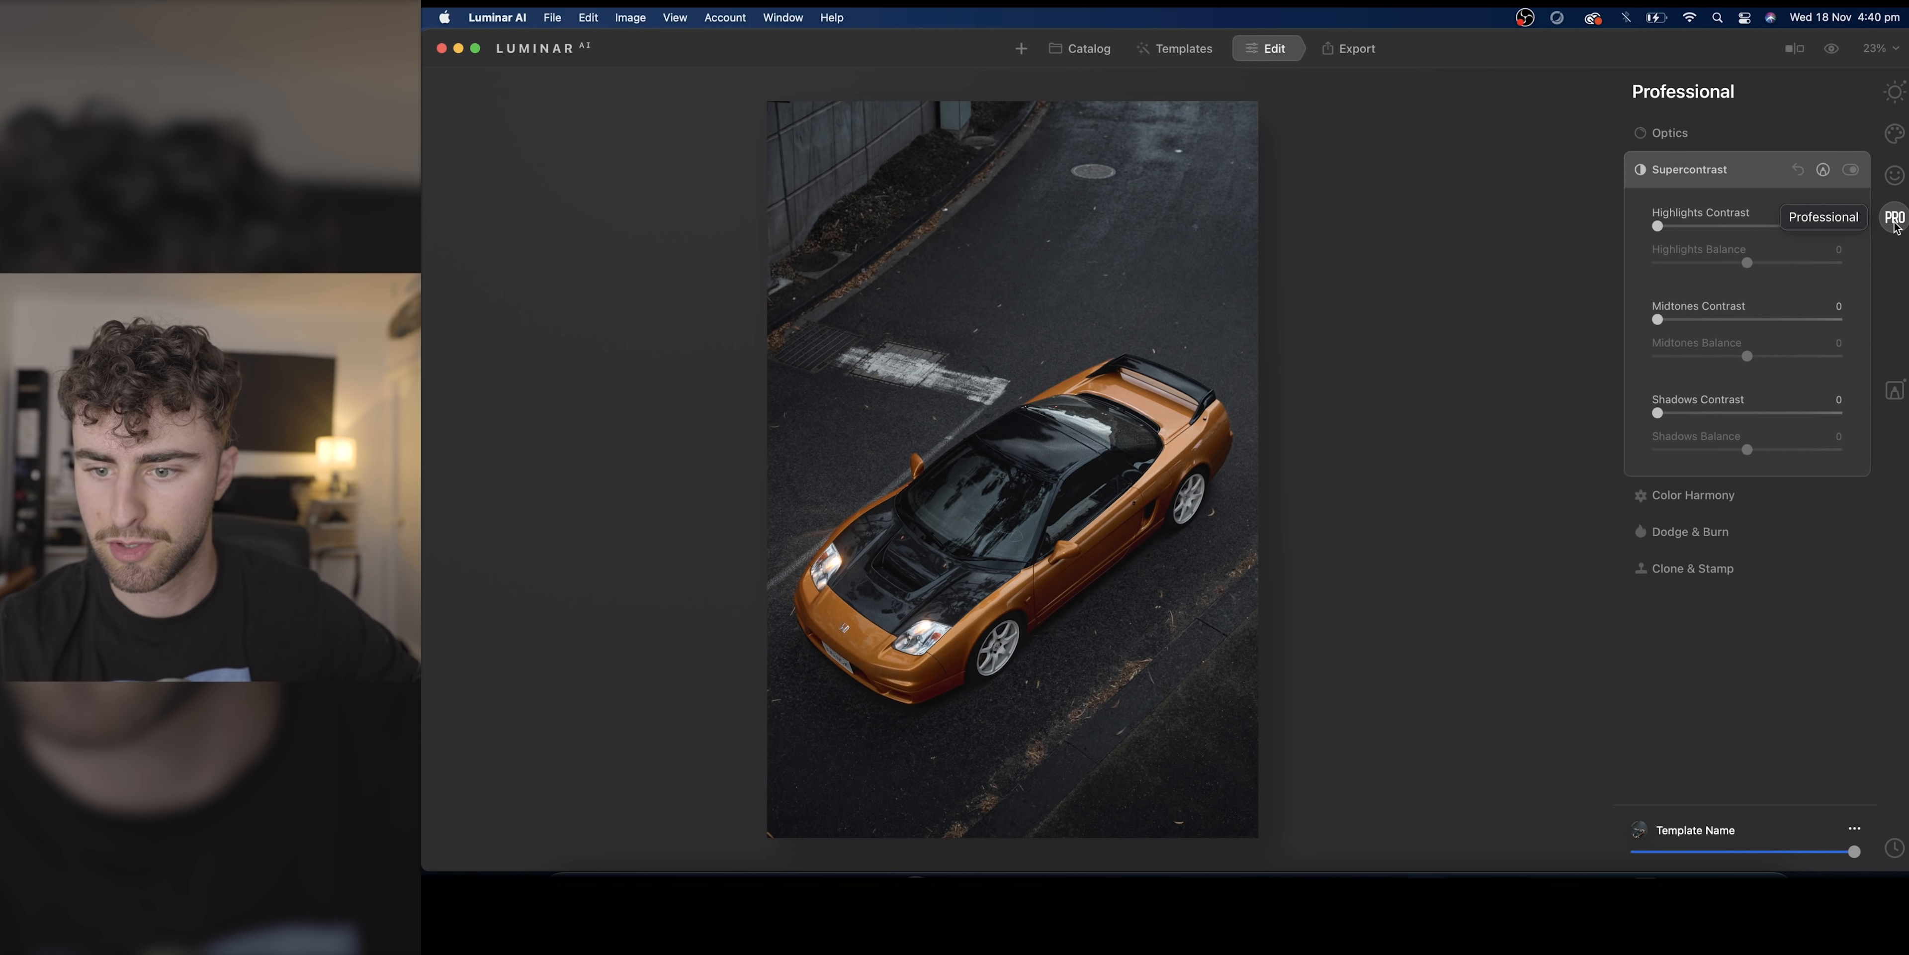
click(1894, 134)
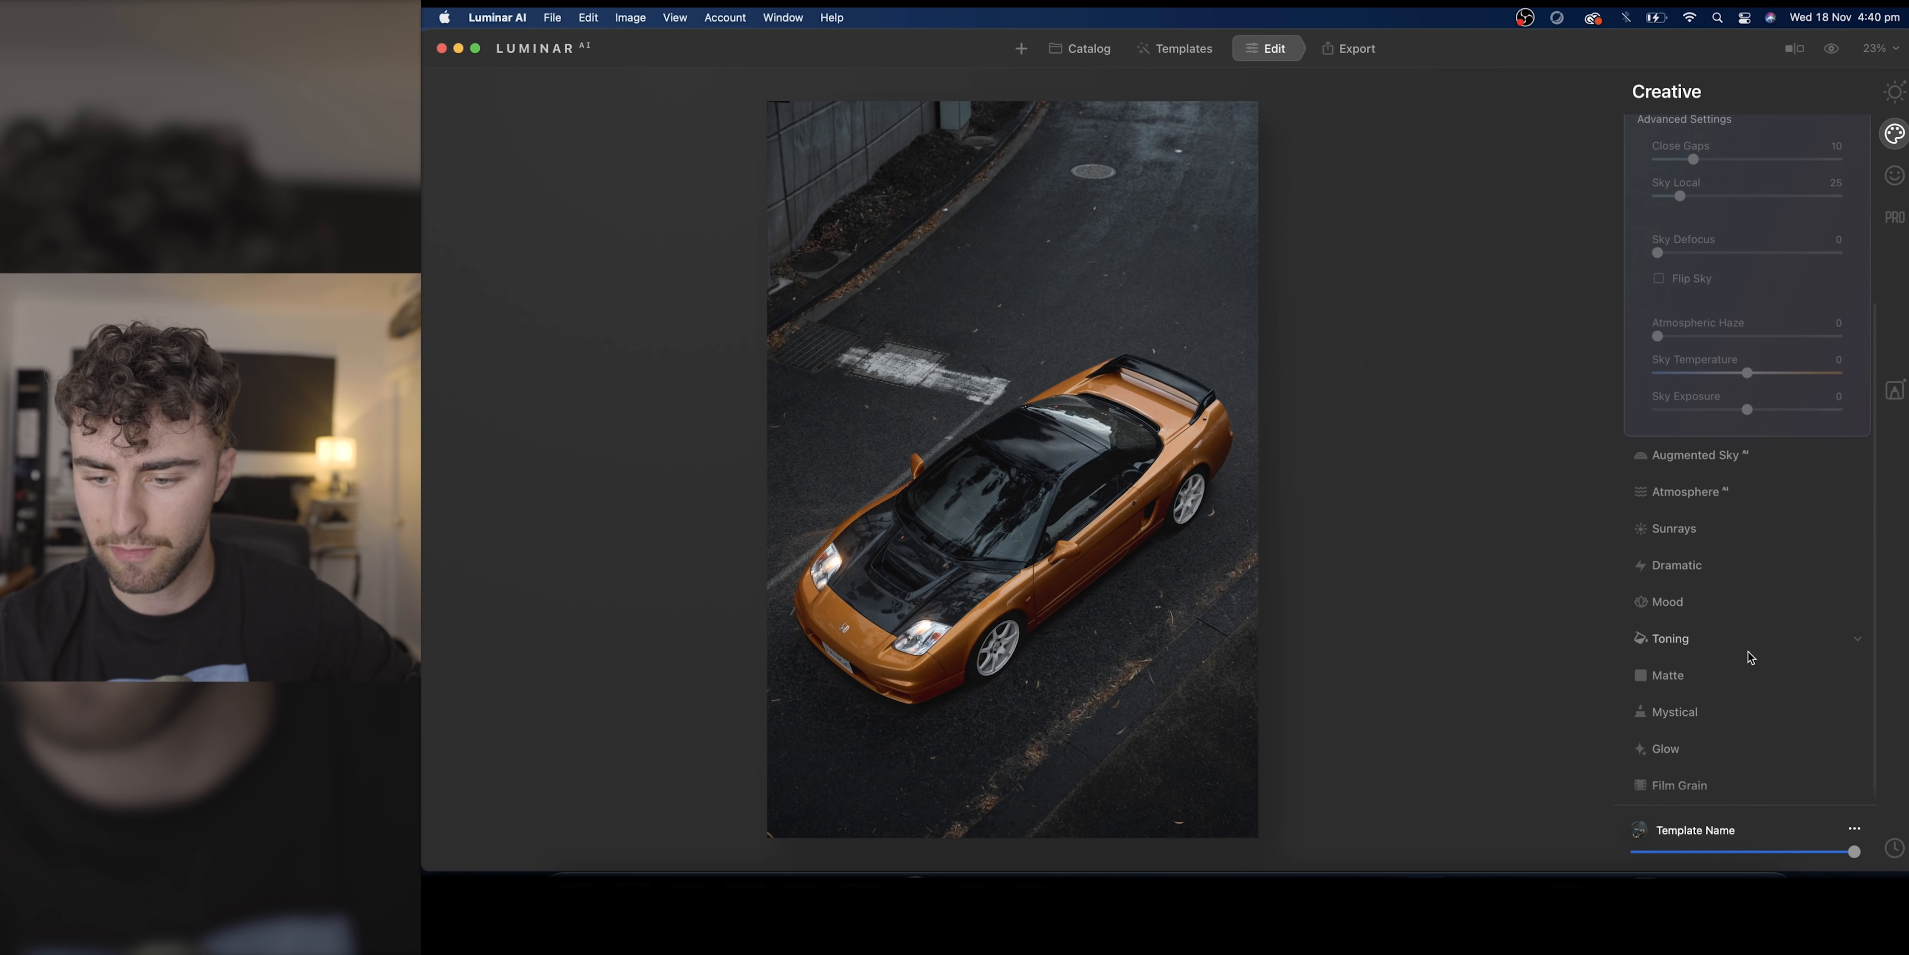
click(1697, 631)
drag(1663, 426, 1702, 430)
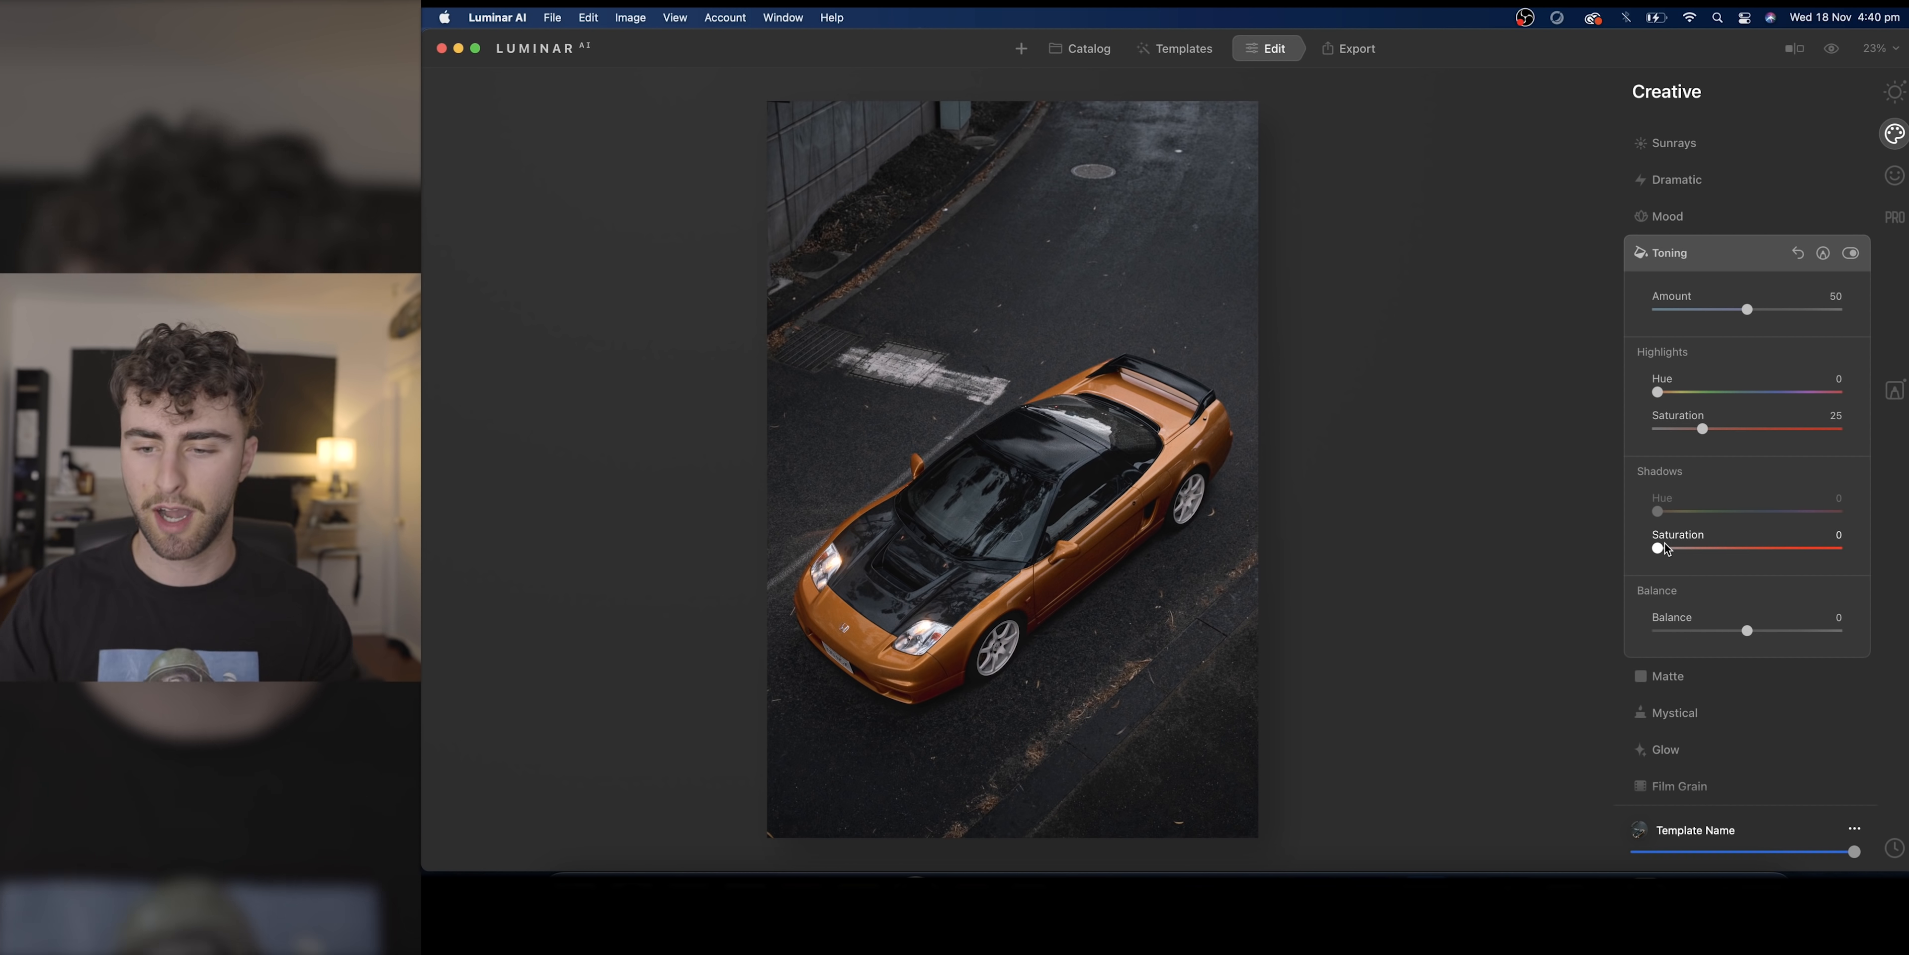
drag(1665, 545, 1692, 549)
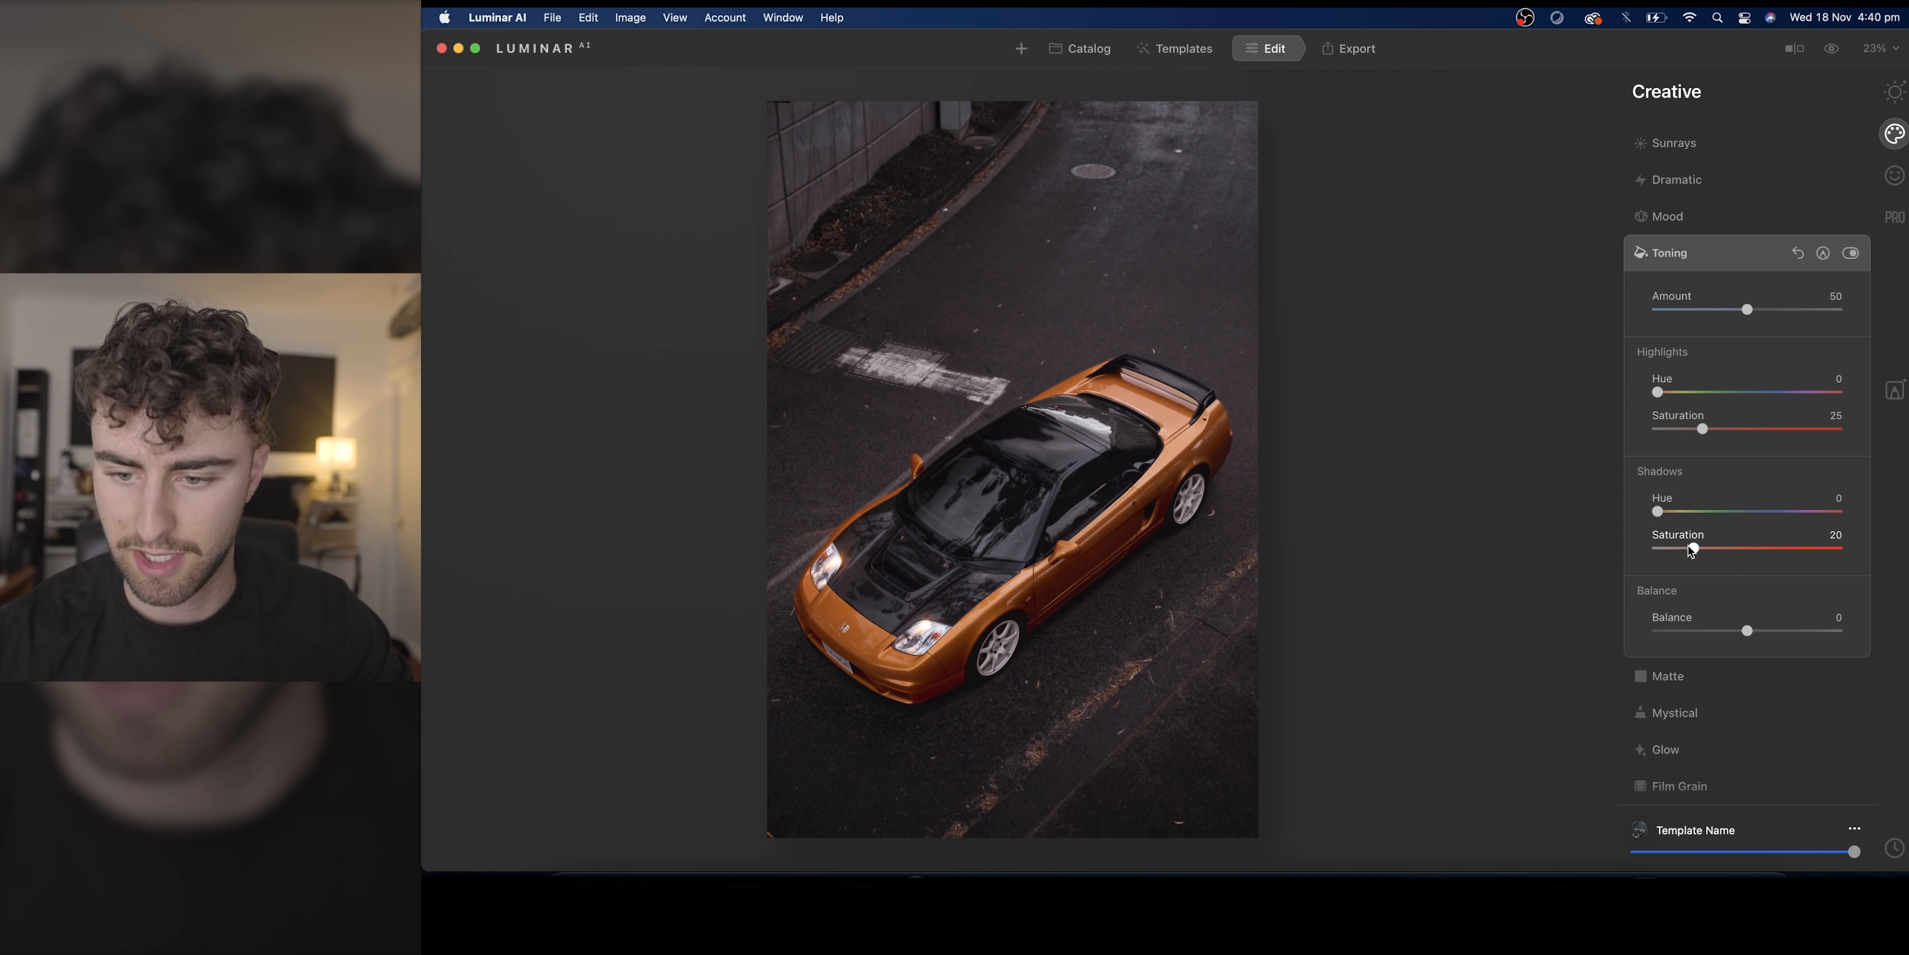
Step: Set the Toning Shadows Hue to 192, Highlights Hue to 20 and Highlights Saturation to 40
drag(1658, 511, 1748, 513)
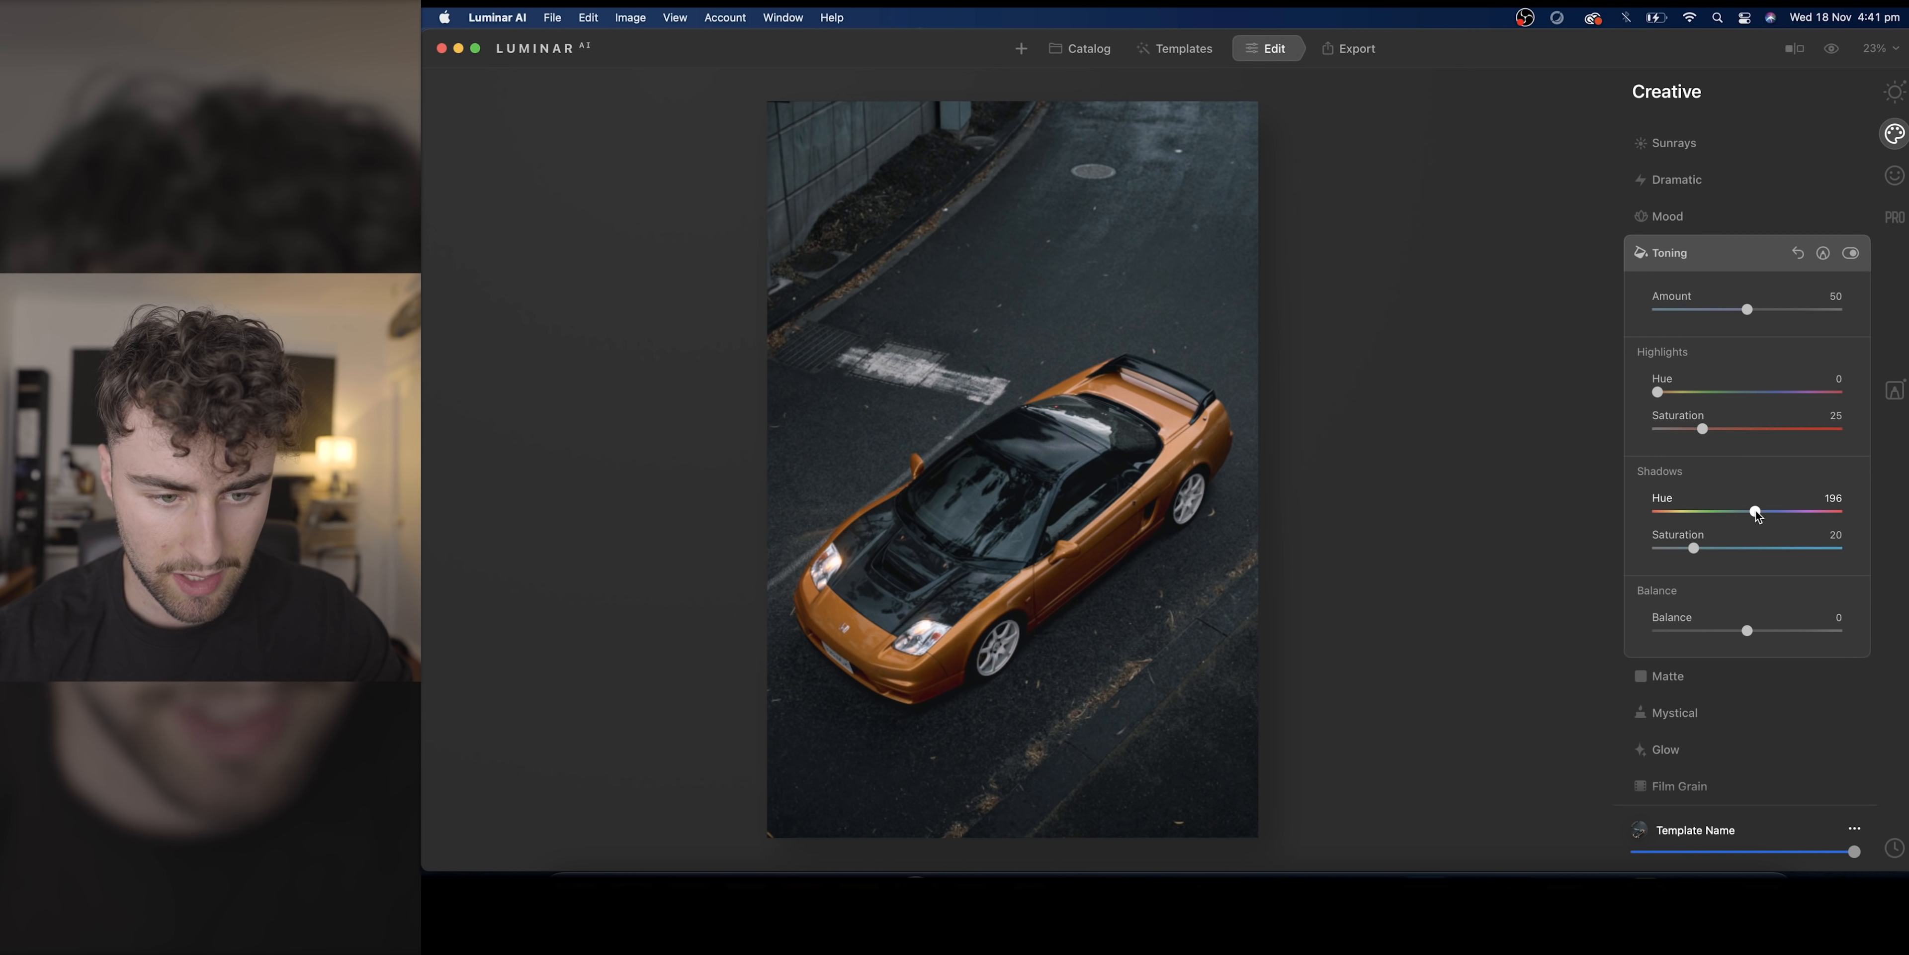
click(1673, 393)
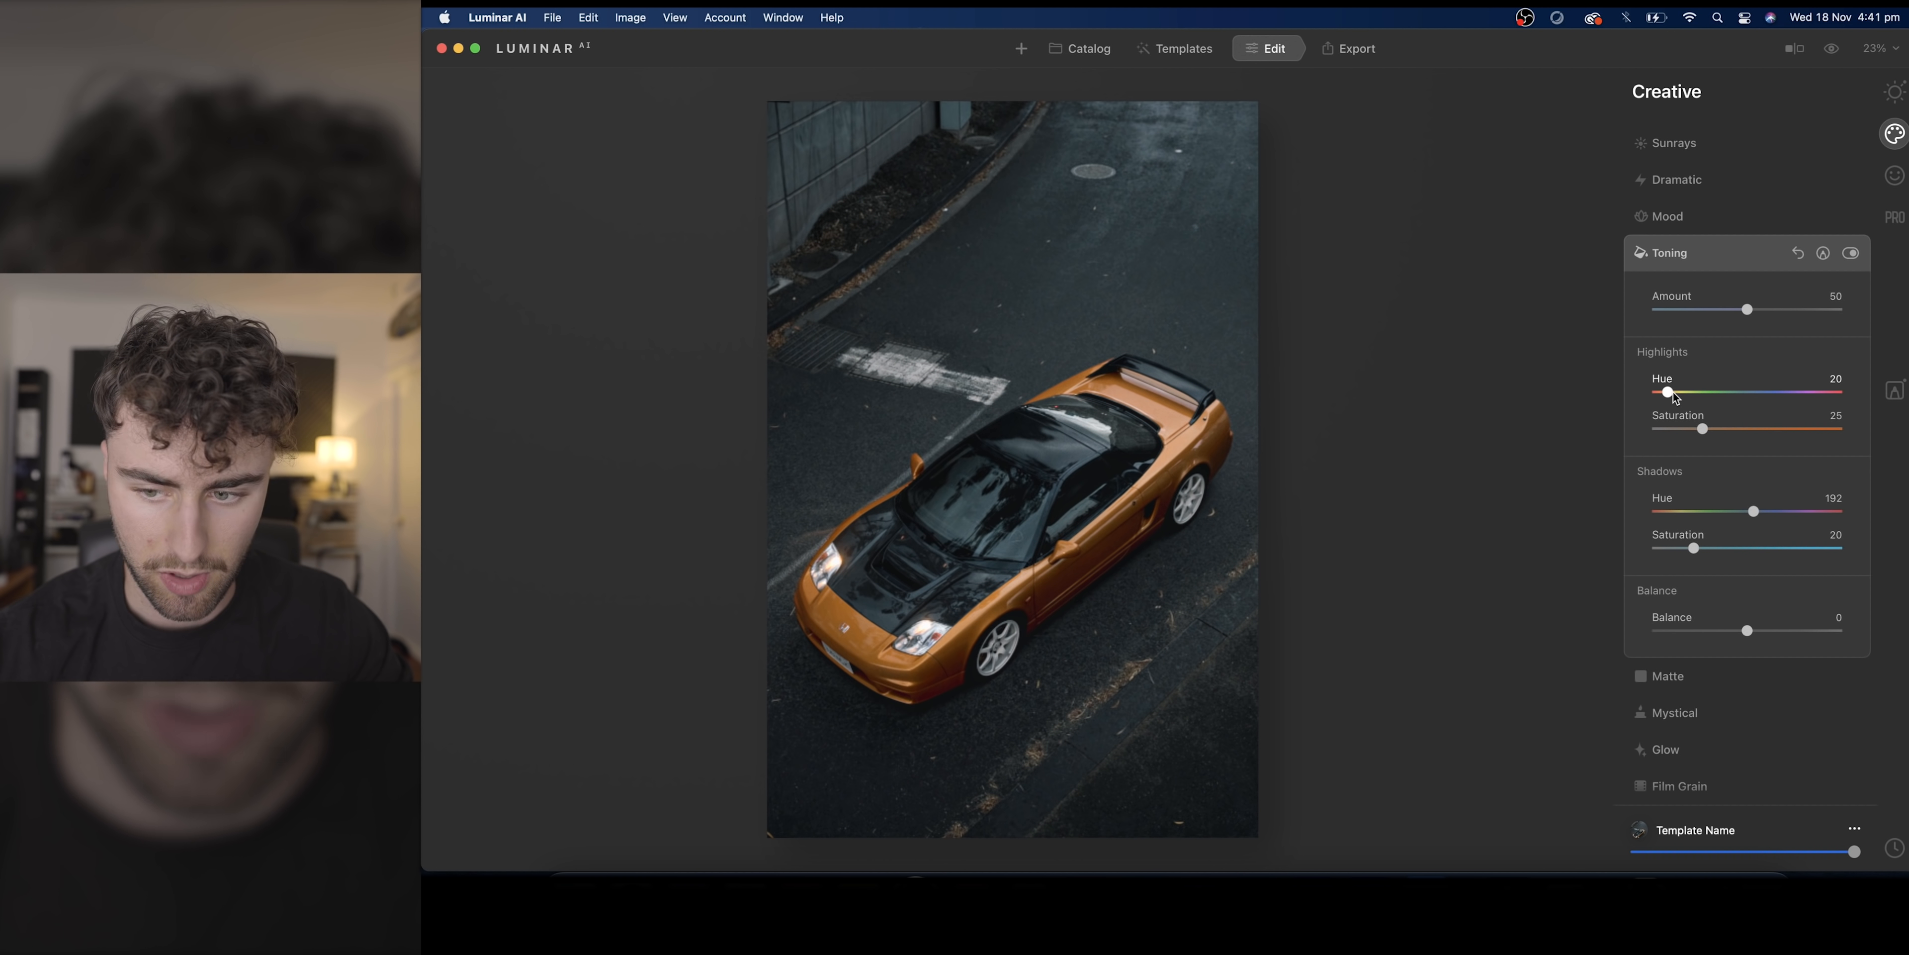
drag(1713, 433, 1730, 428)
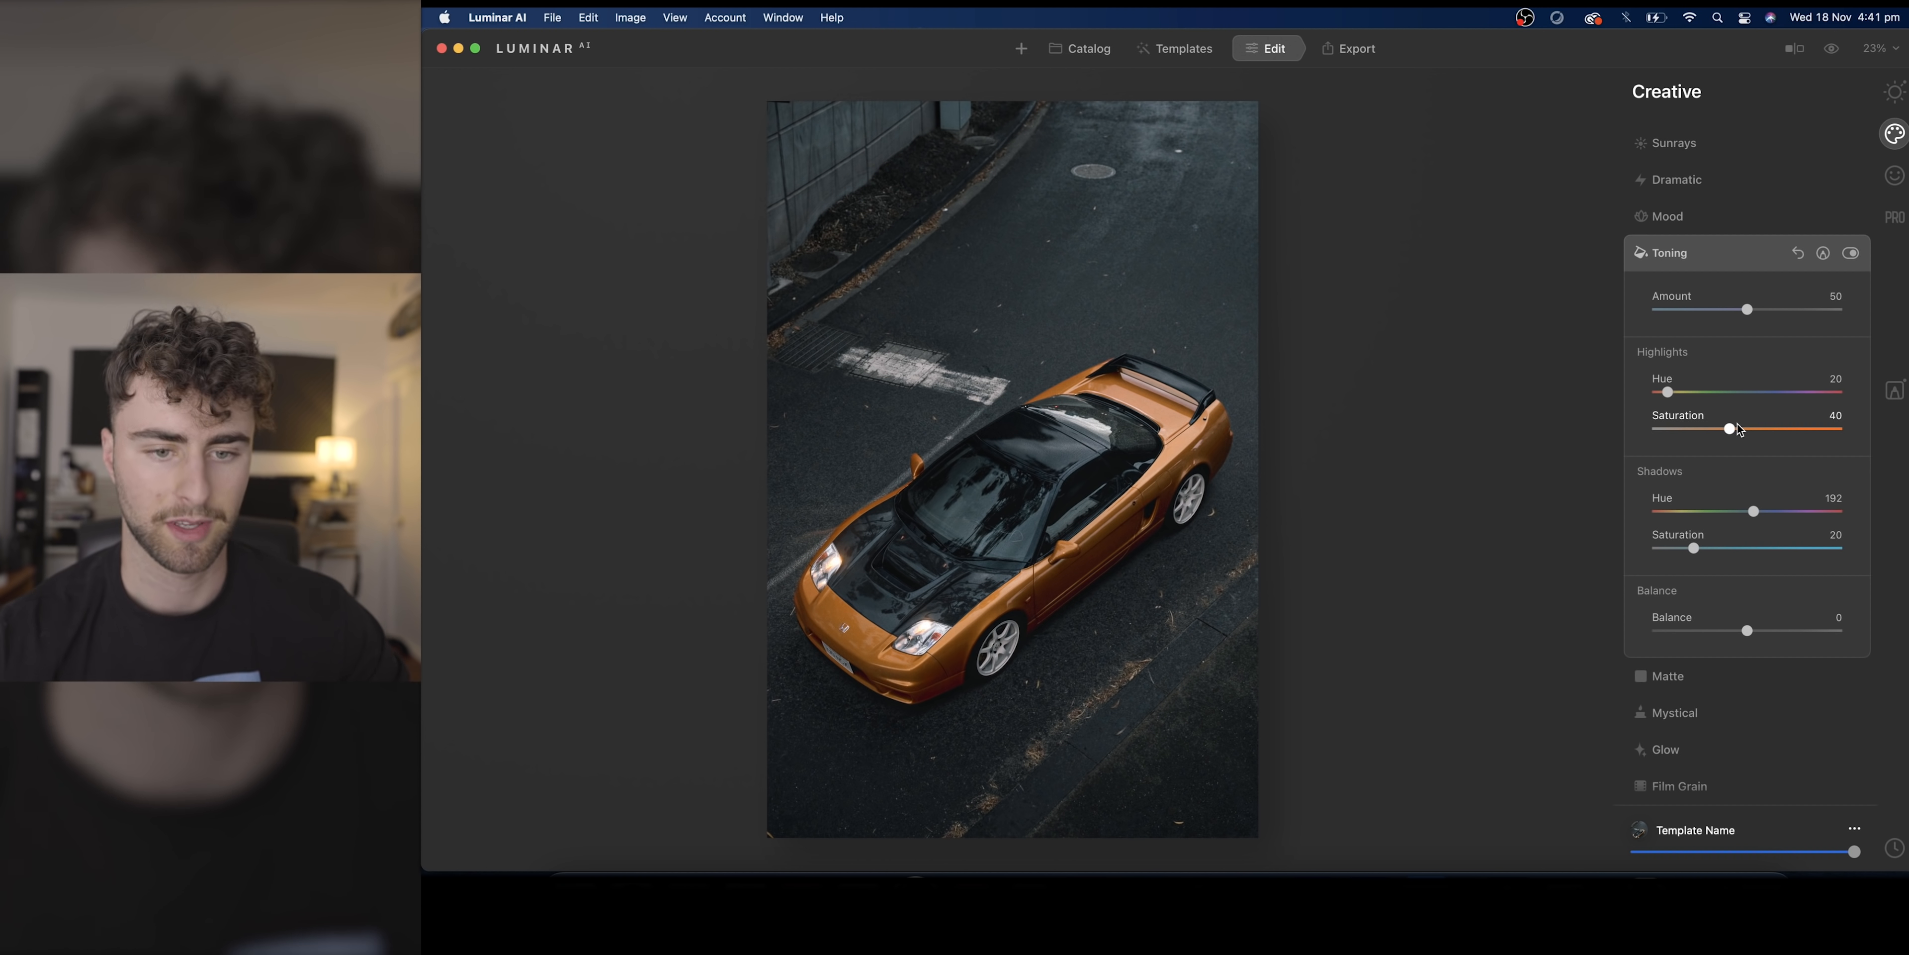
Step: Turn the Toning adjustment off and on repeatedly to compare the car photo with and without it
click(1851, 254)
click(1849, 255)
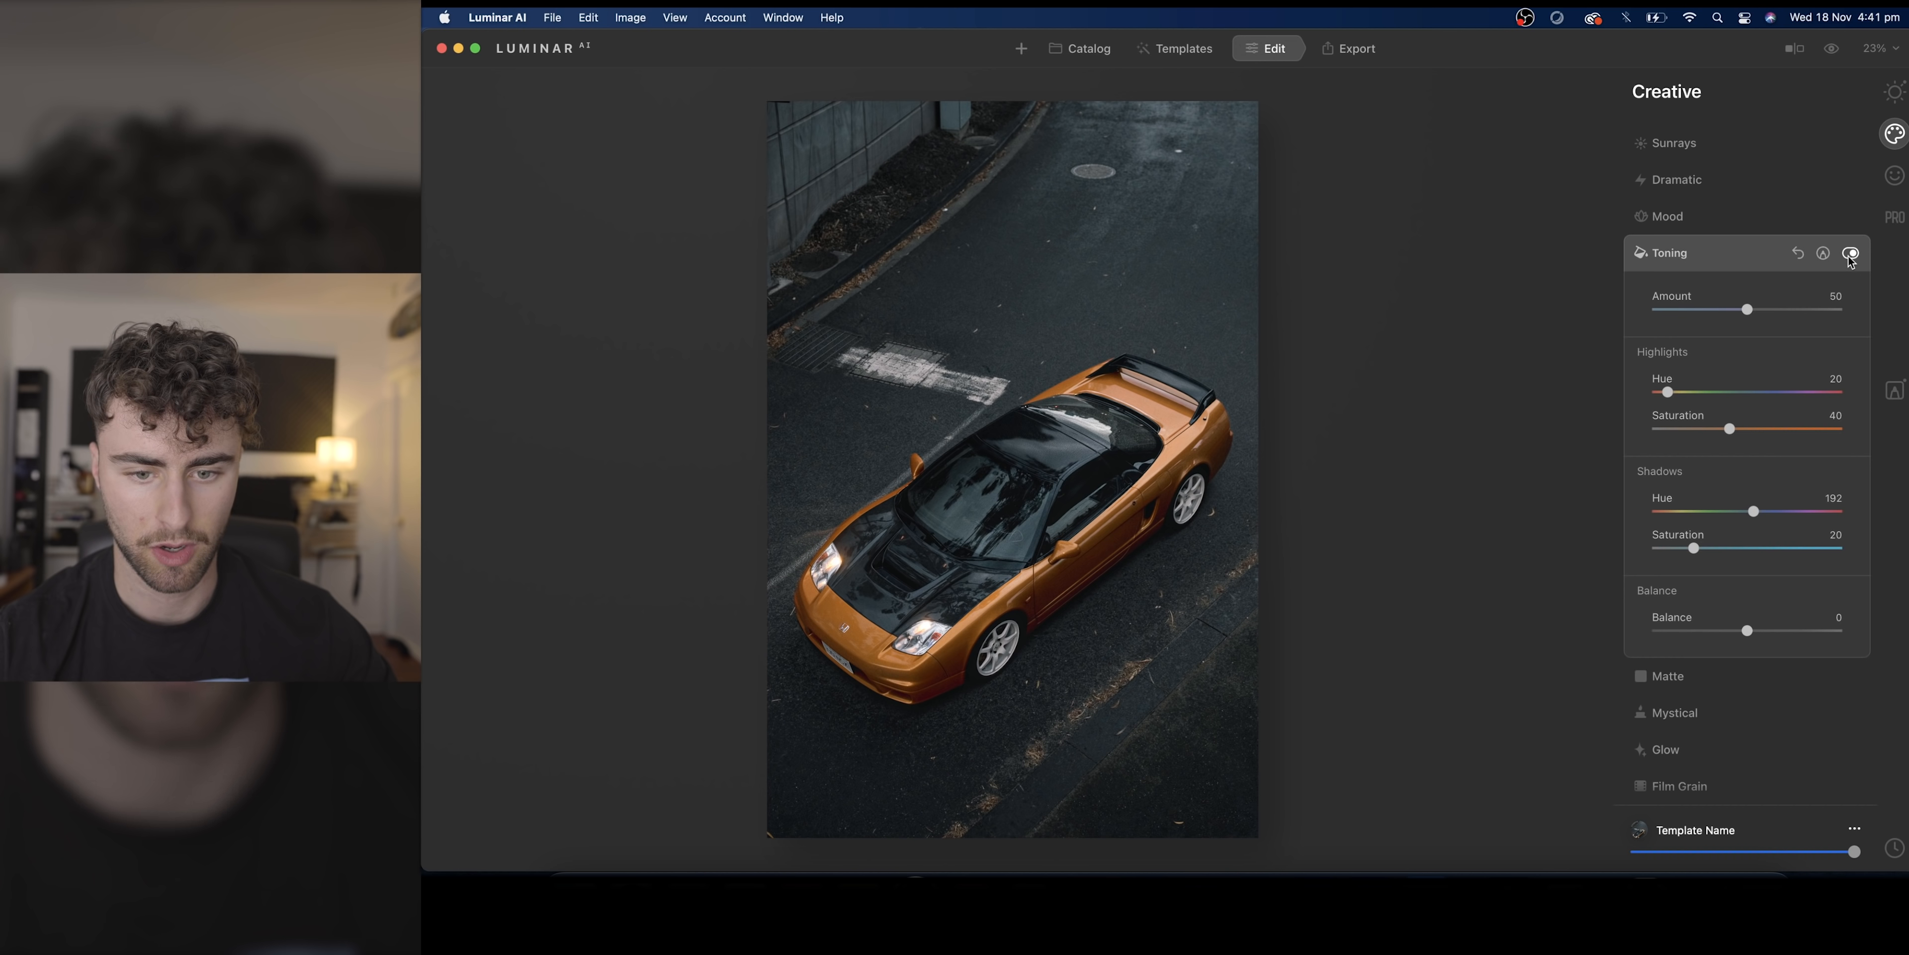
click(1850, 255)
click(1850, 256)
click(1850, 256)
click(1850, 256)
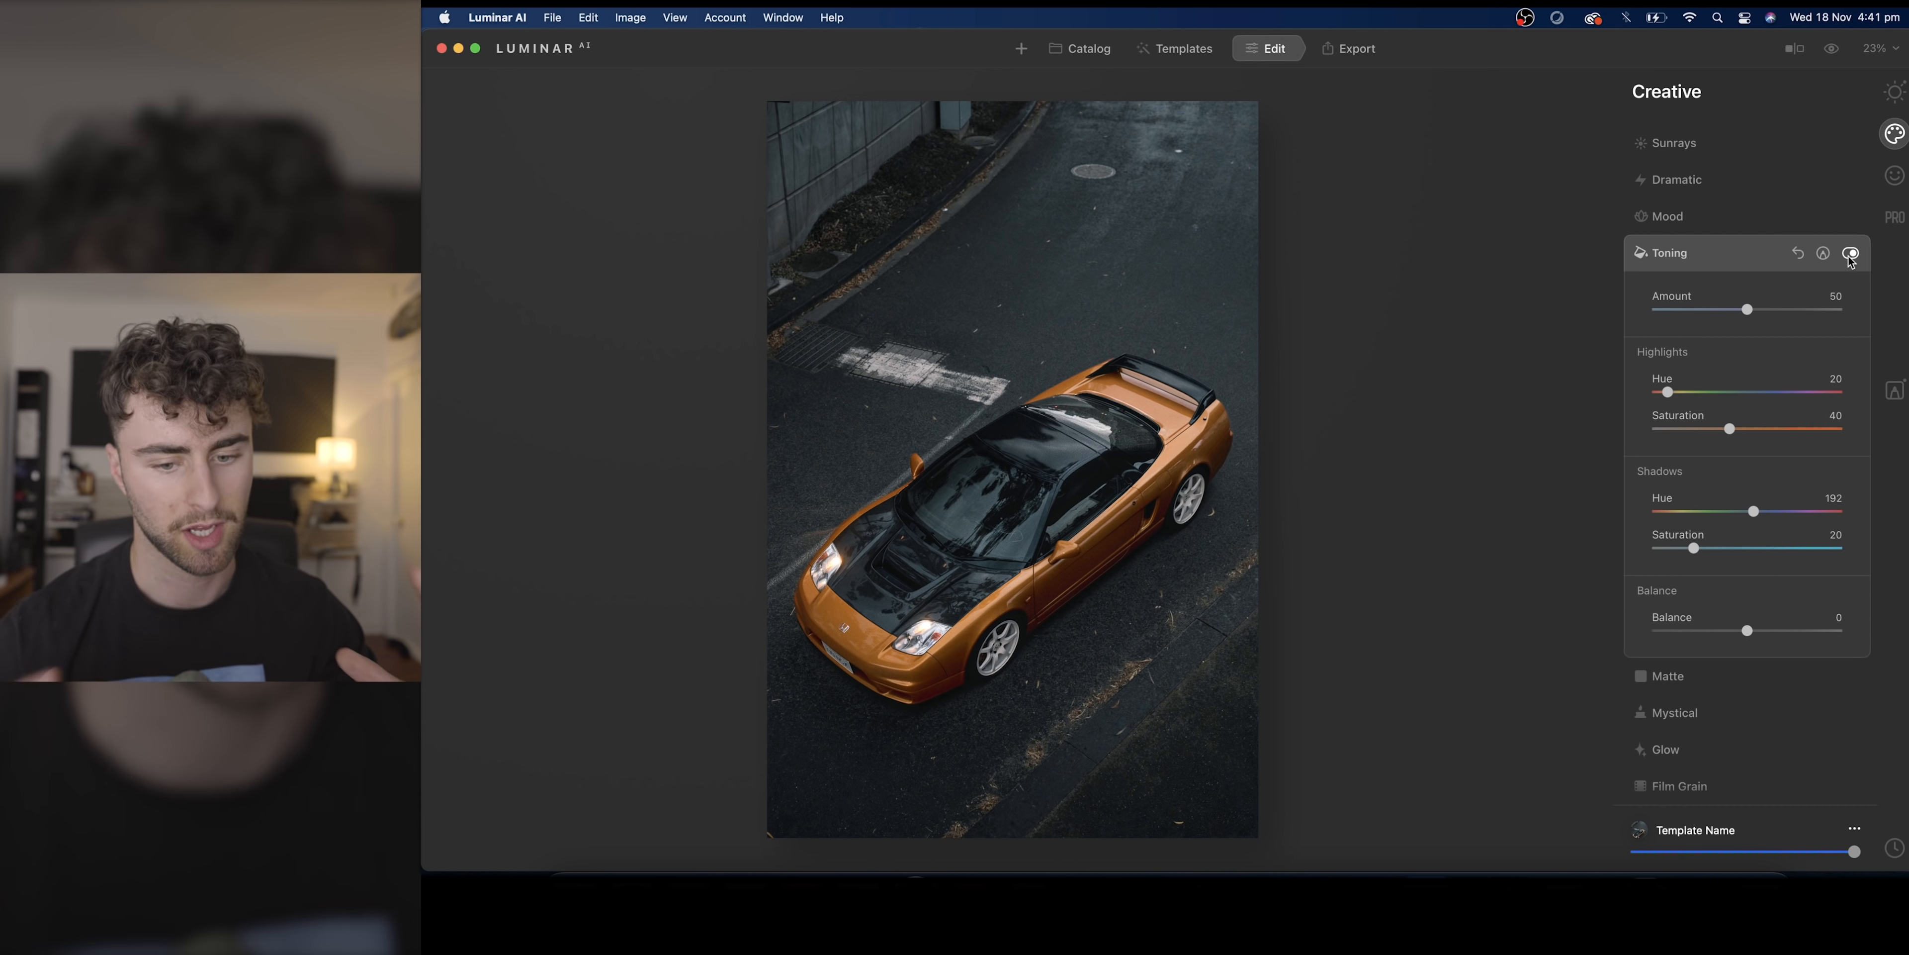
click(1850, 256)
click(1850, 256)
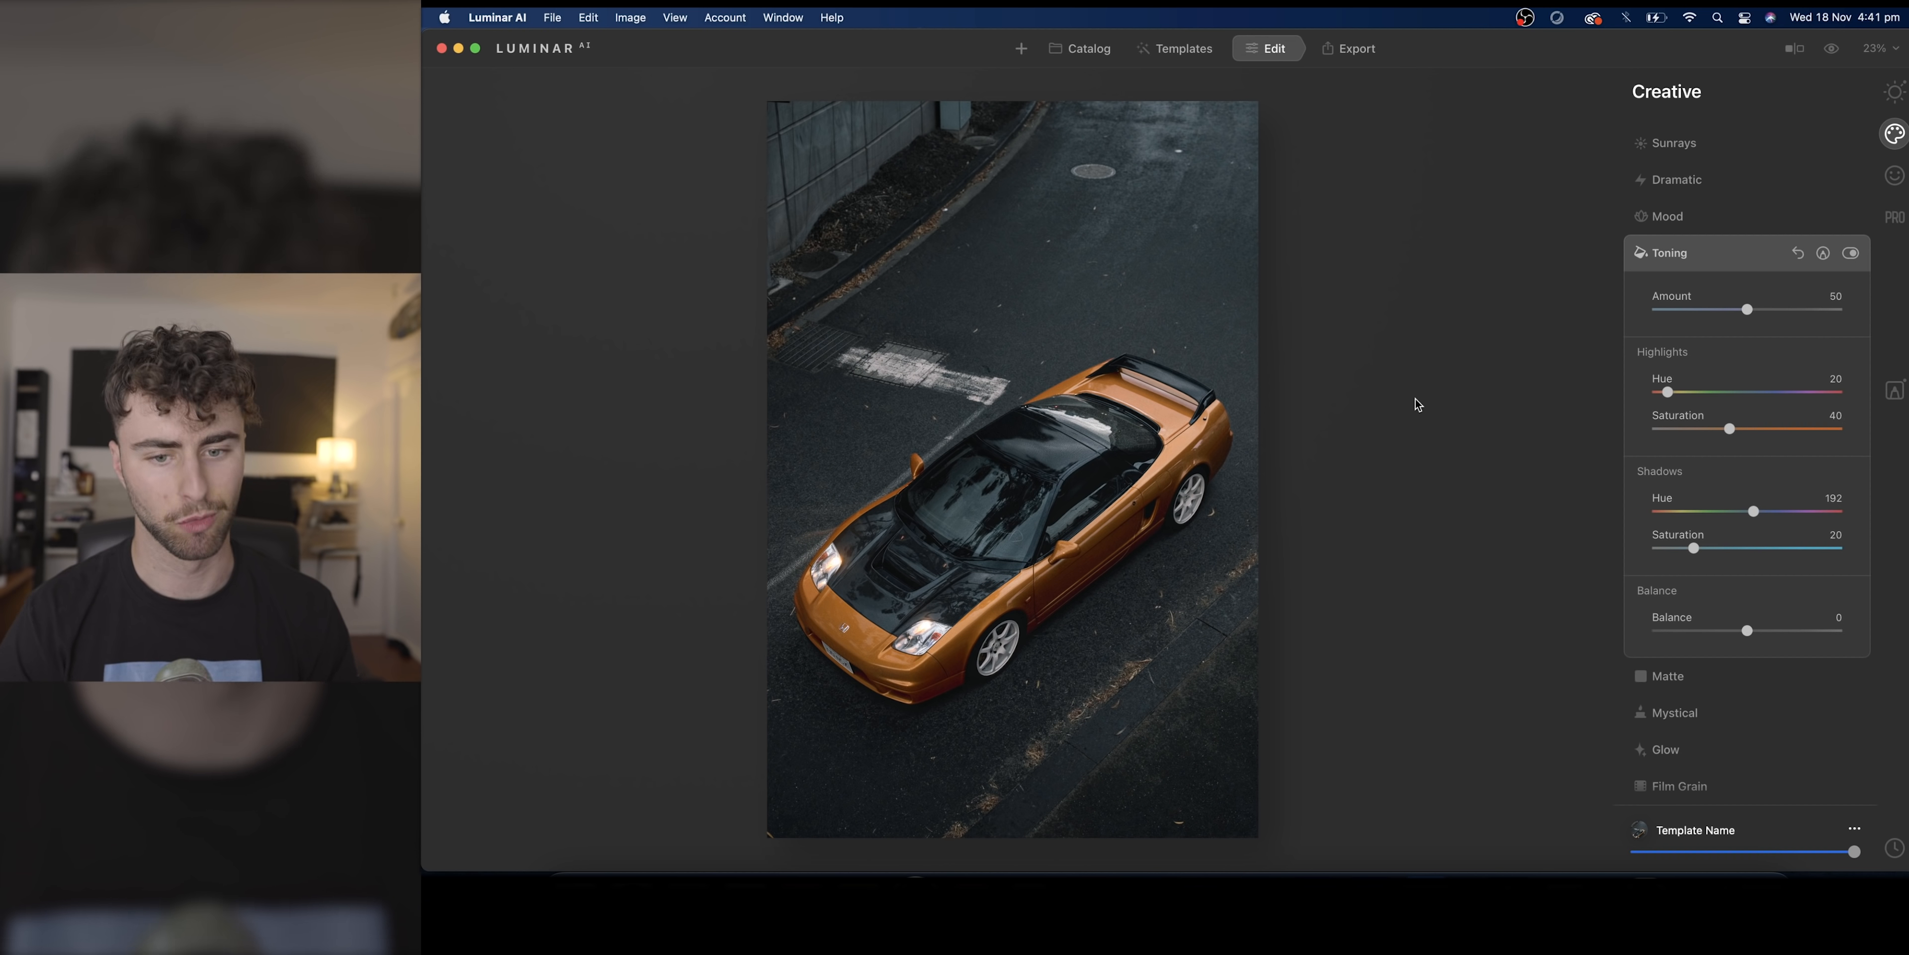
Step: Compare the edited orange car photo with its unedited version
key(backslash)
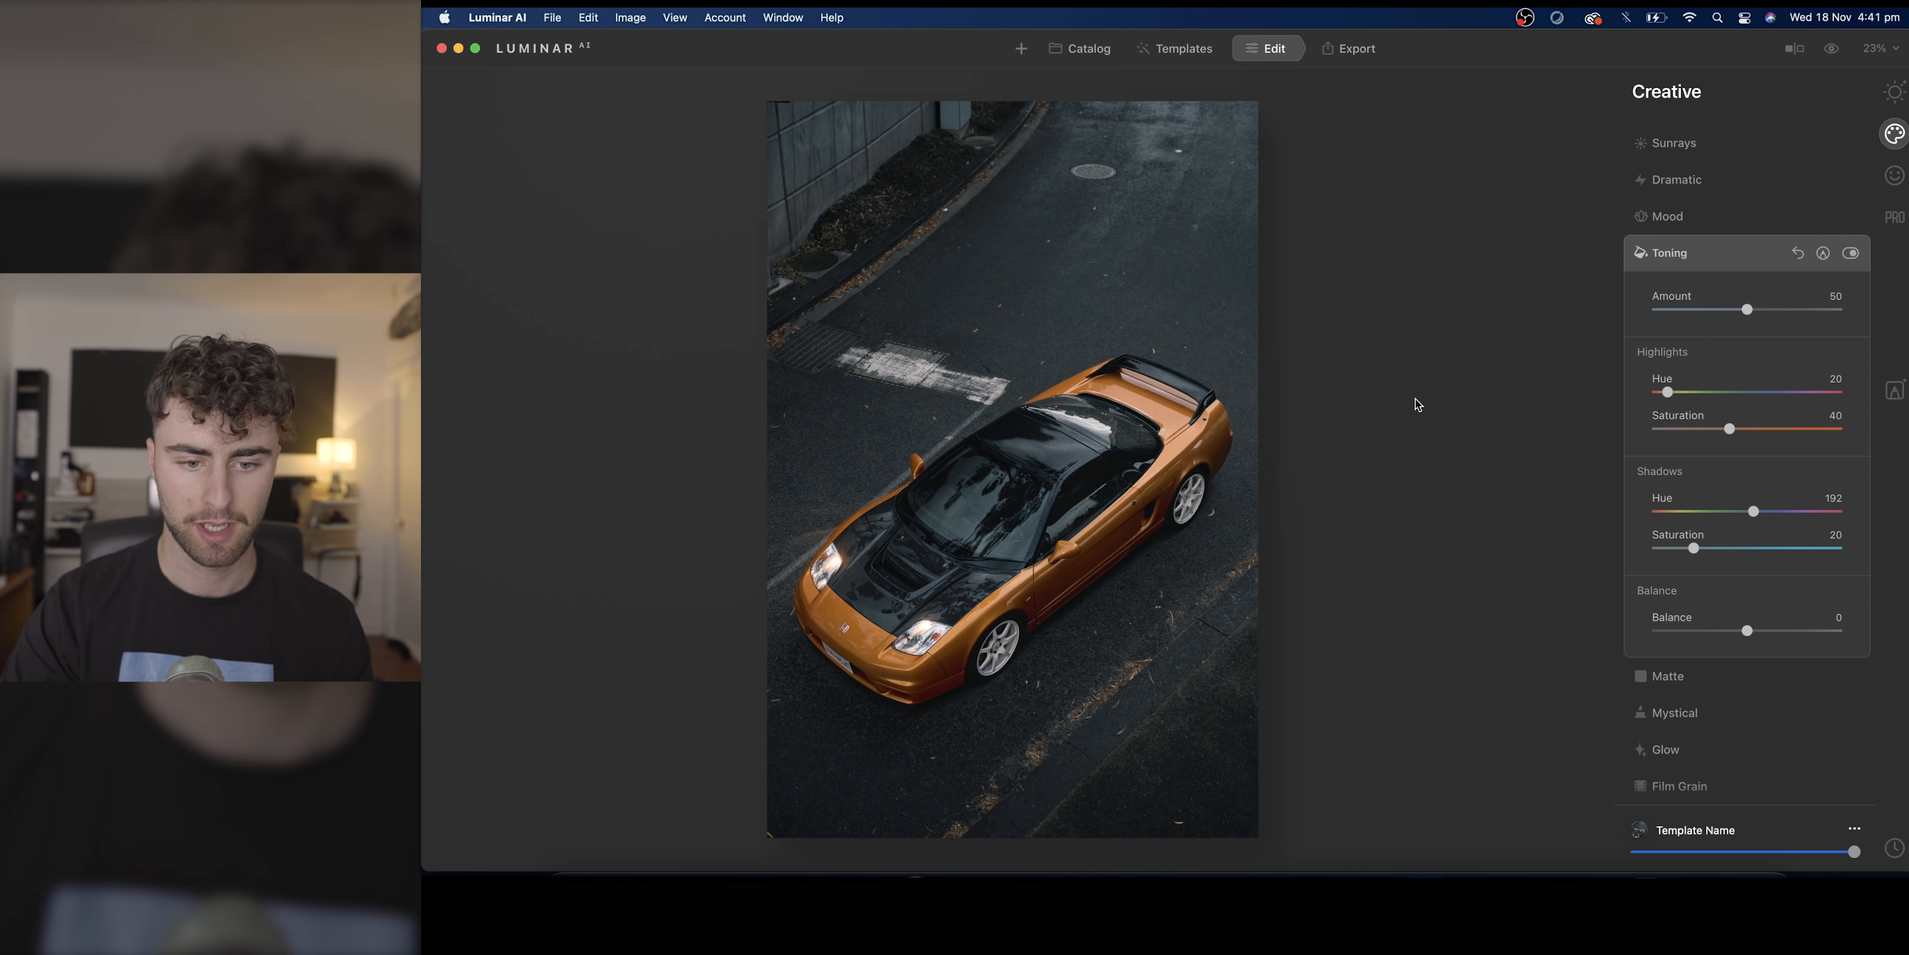
key(backslash)
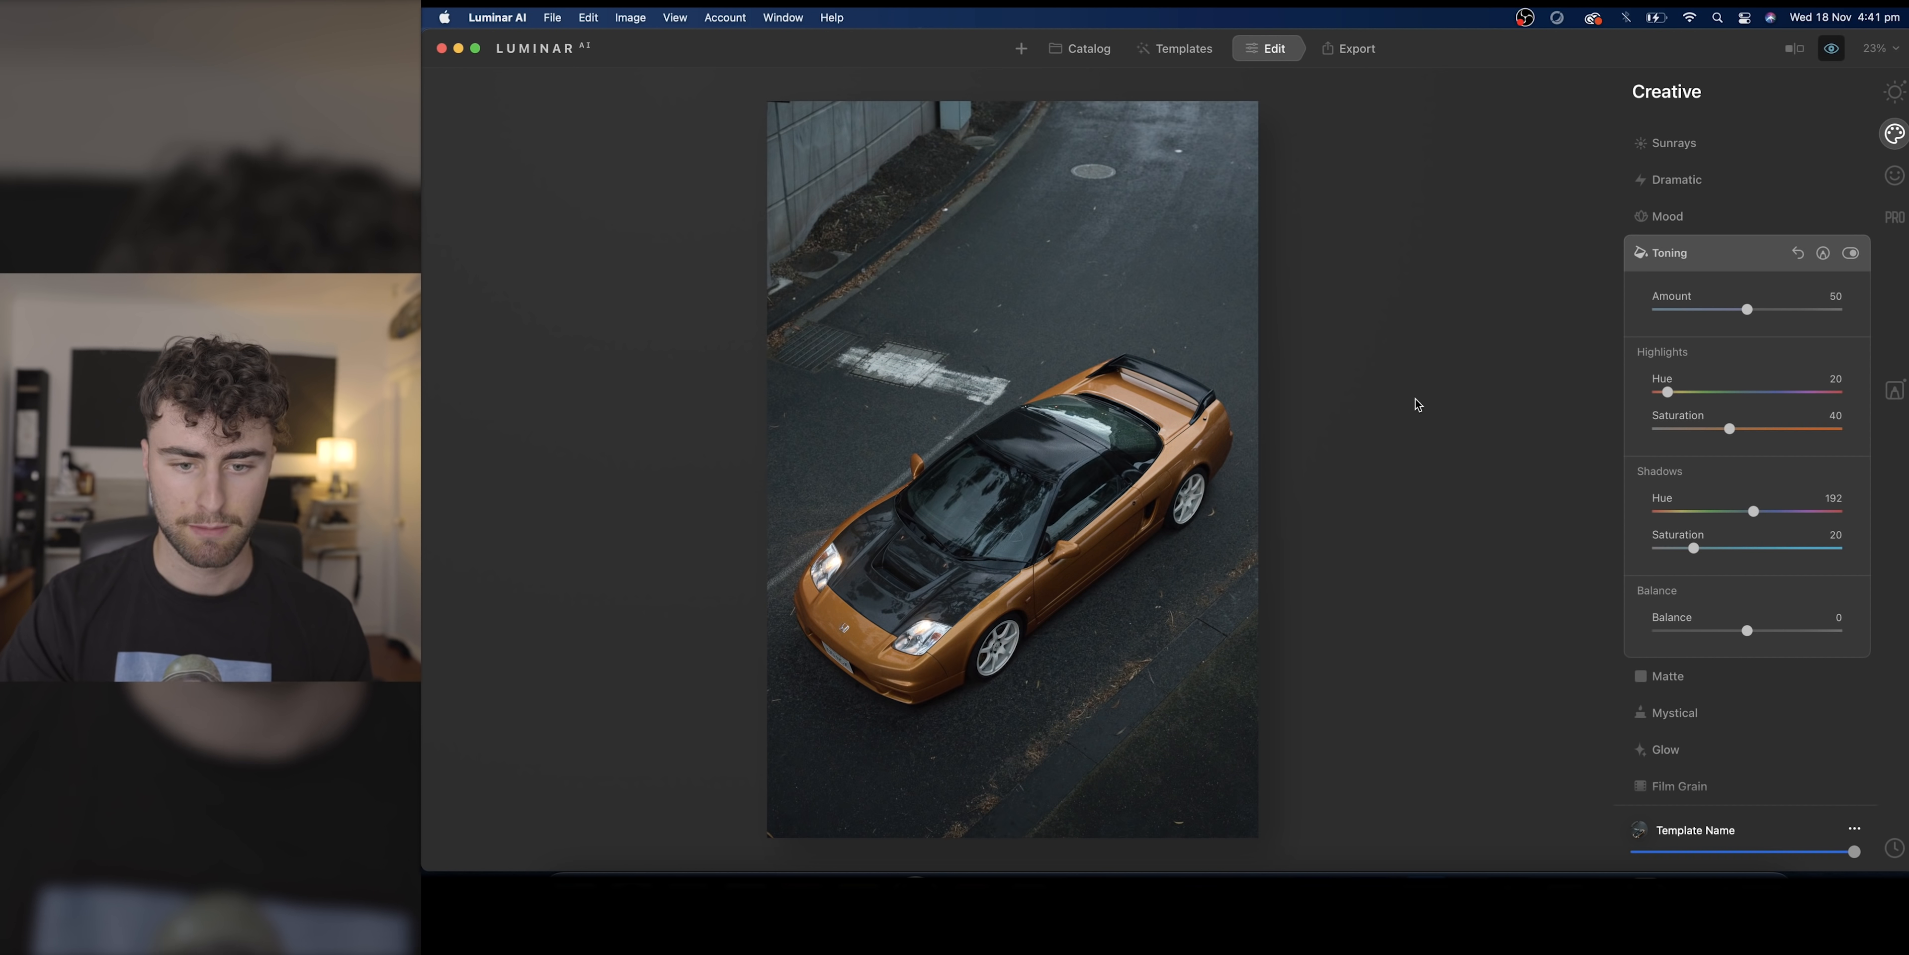
key(backslash)
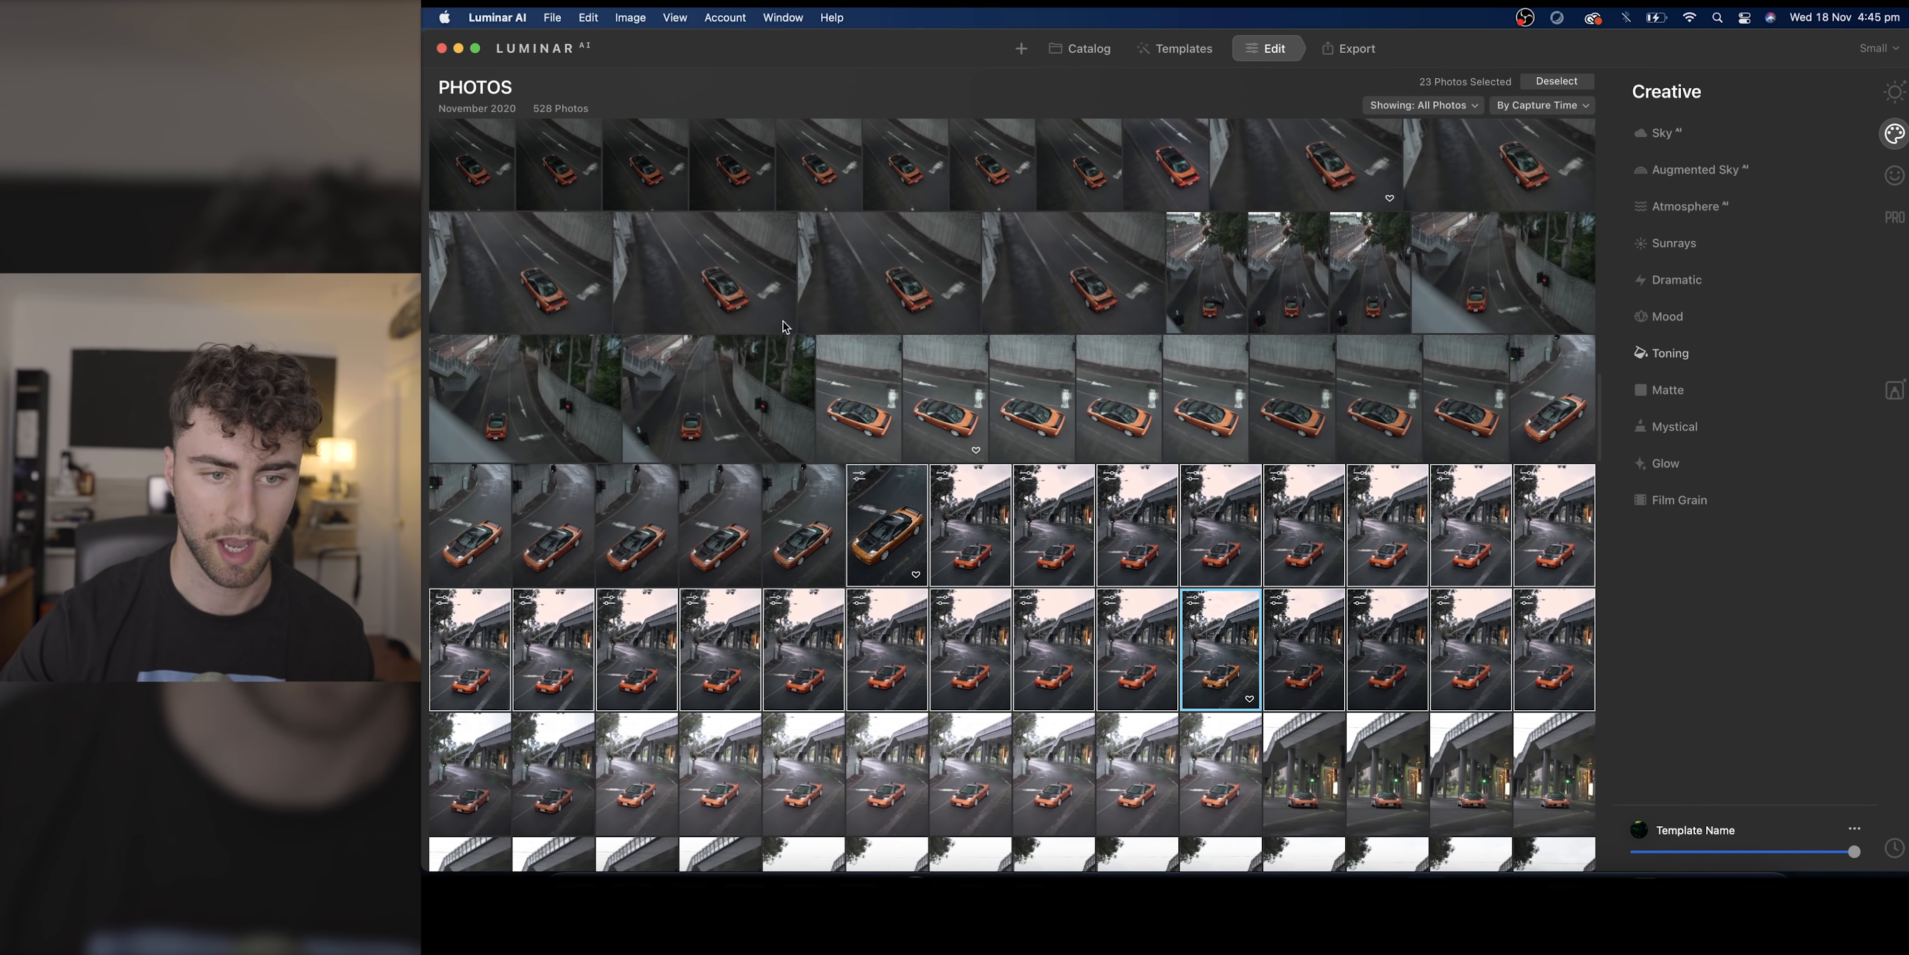
Step: Apply the previous car photo's adjustments to the overhead shot of the orange car beside the white road arrow and open it for editing
double_click(752, 286)
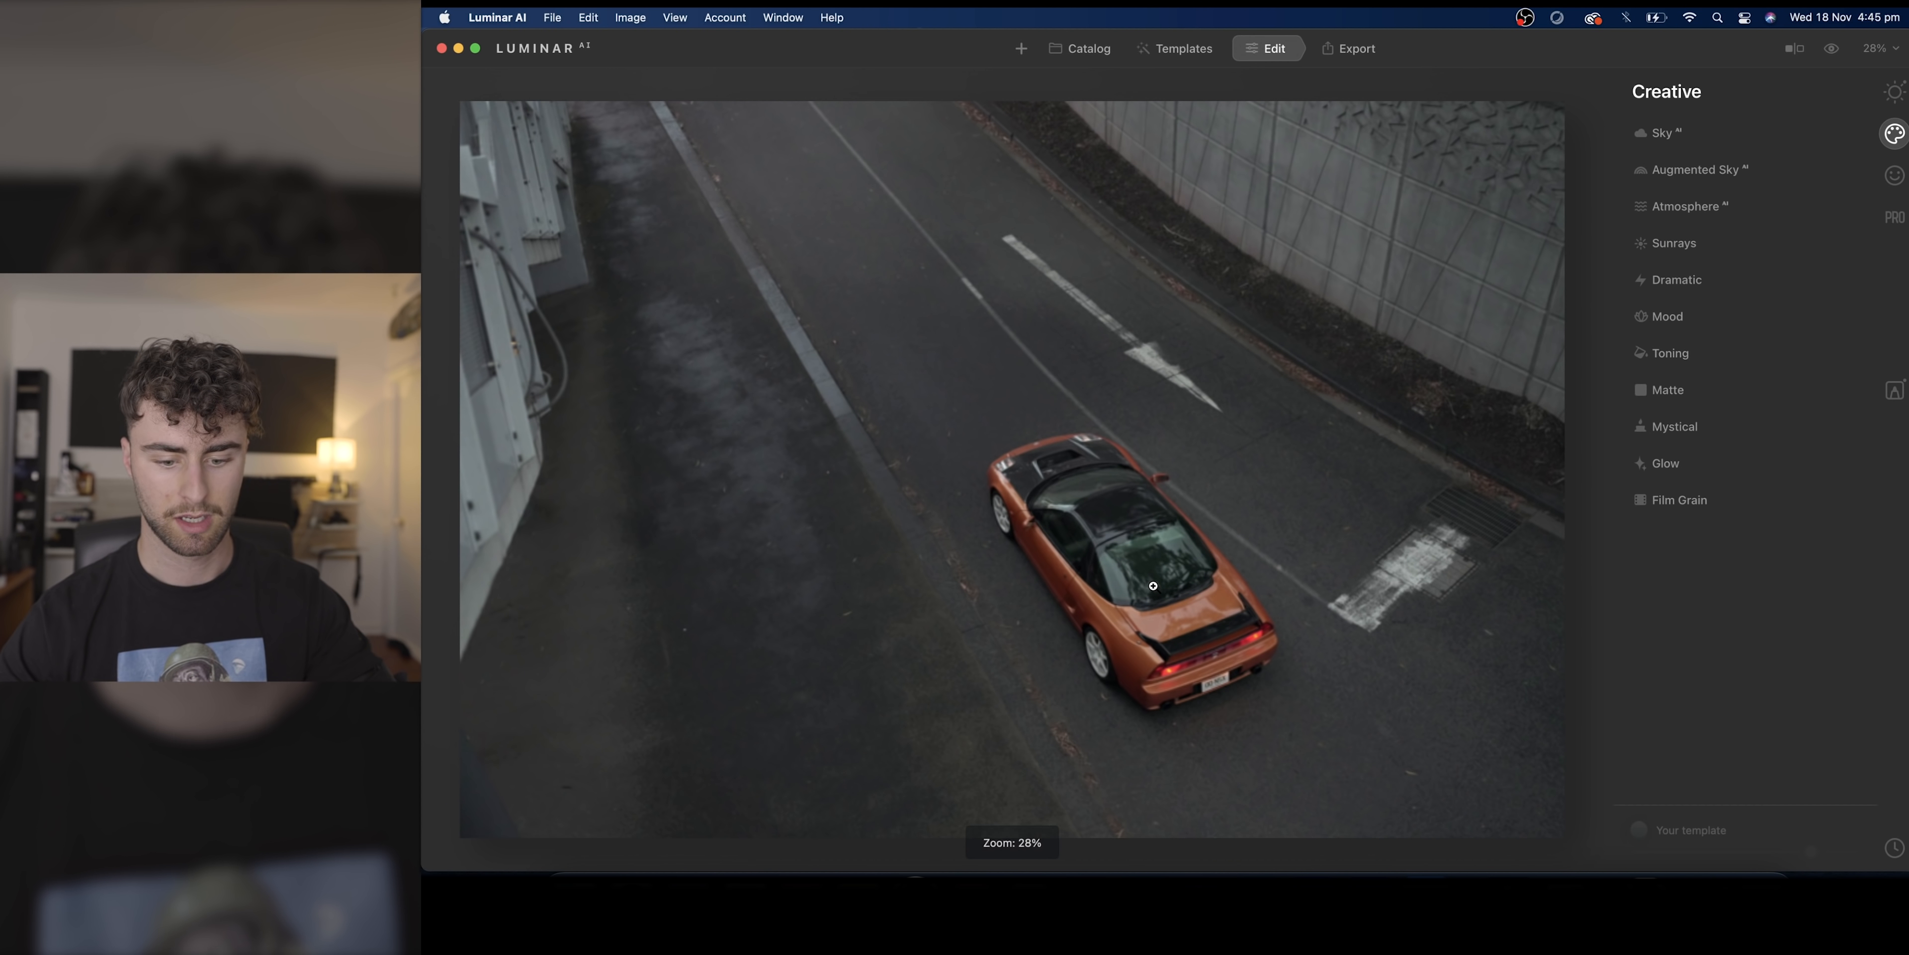
double_click(948, 506)
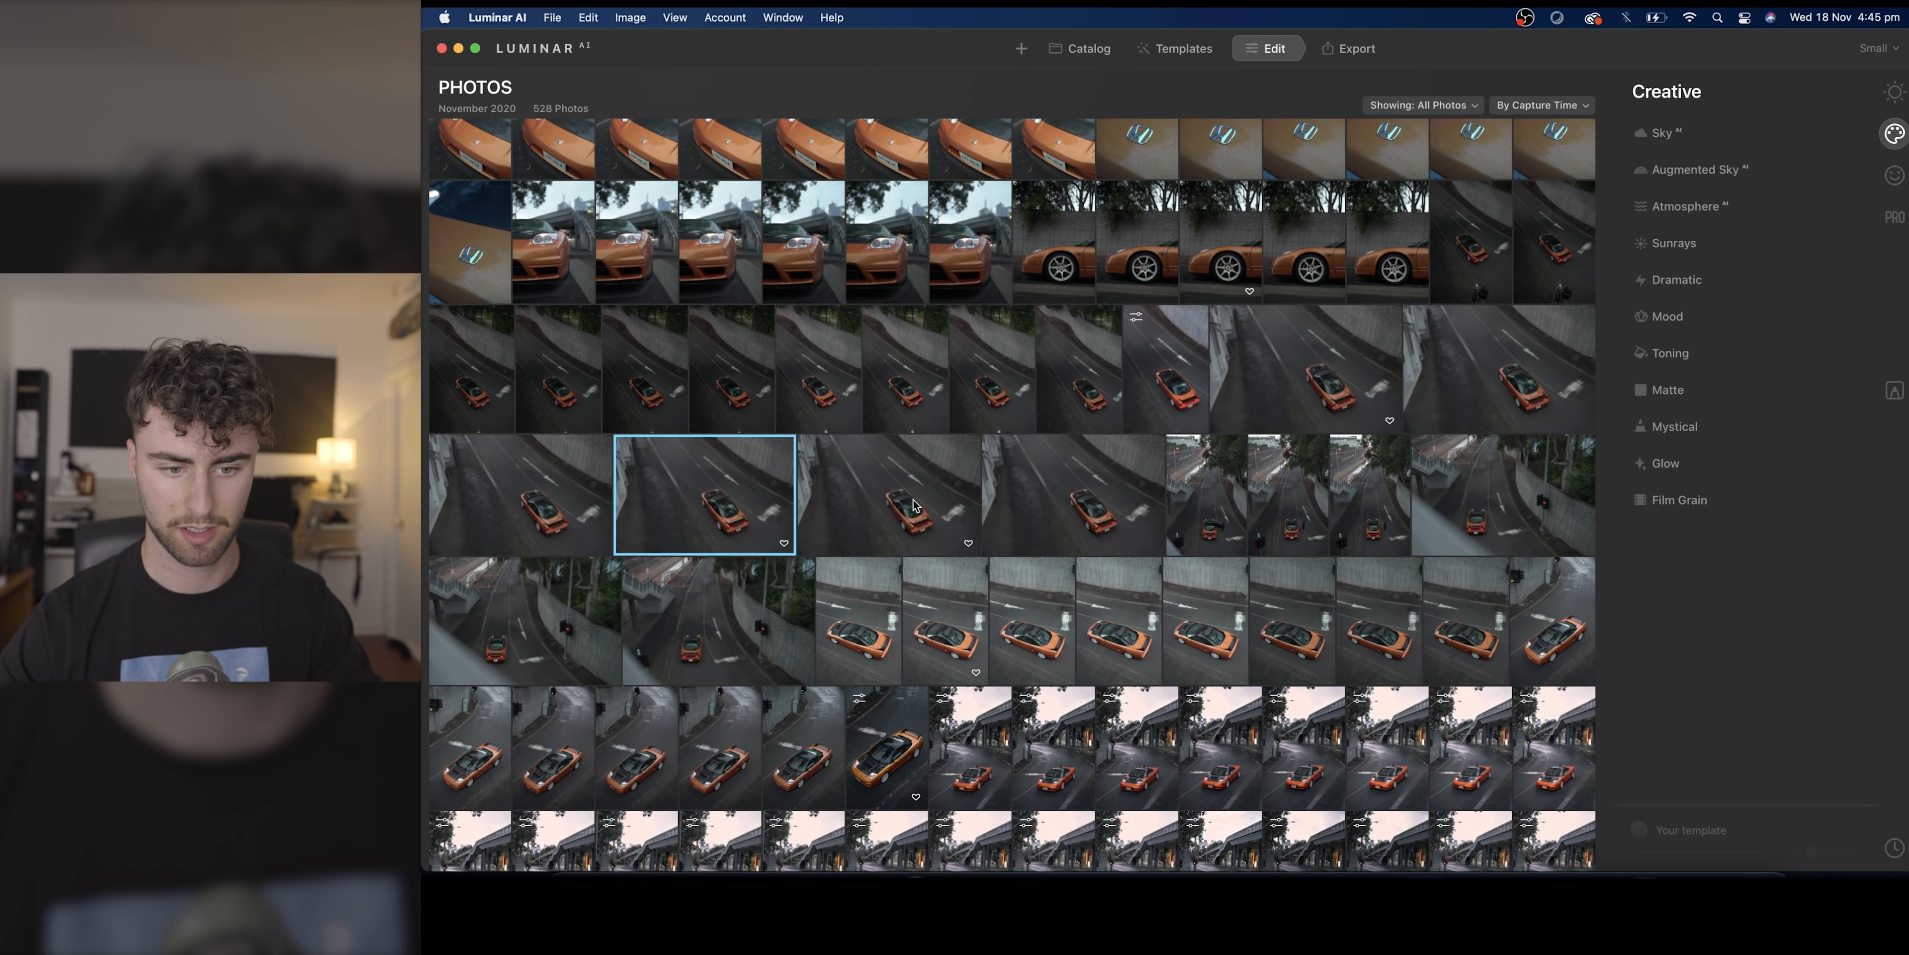
double_click(744, 521)
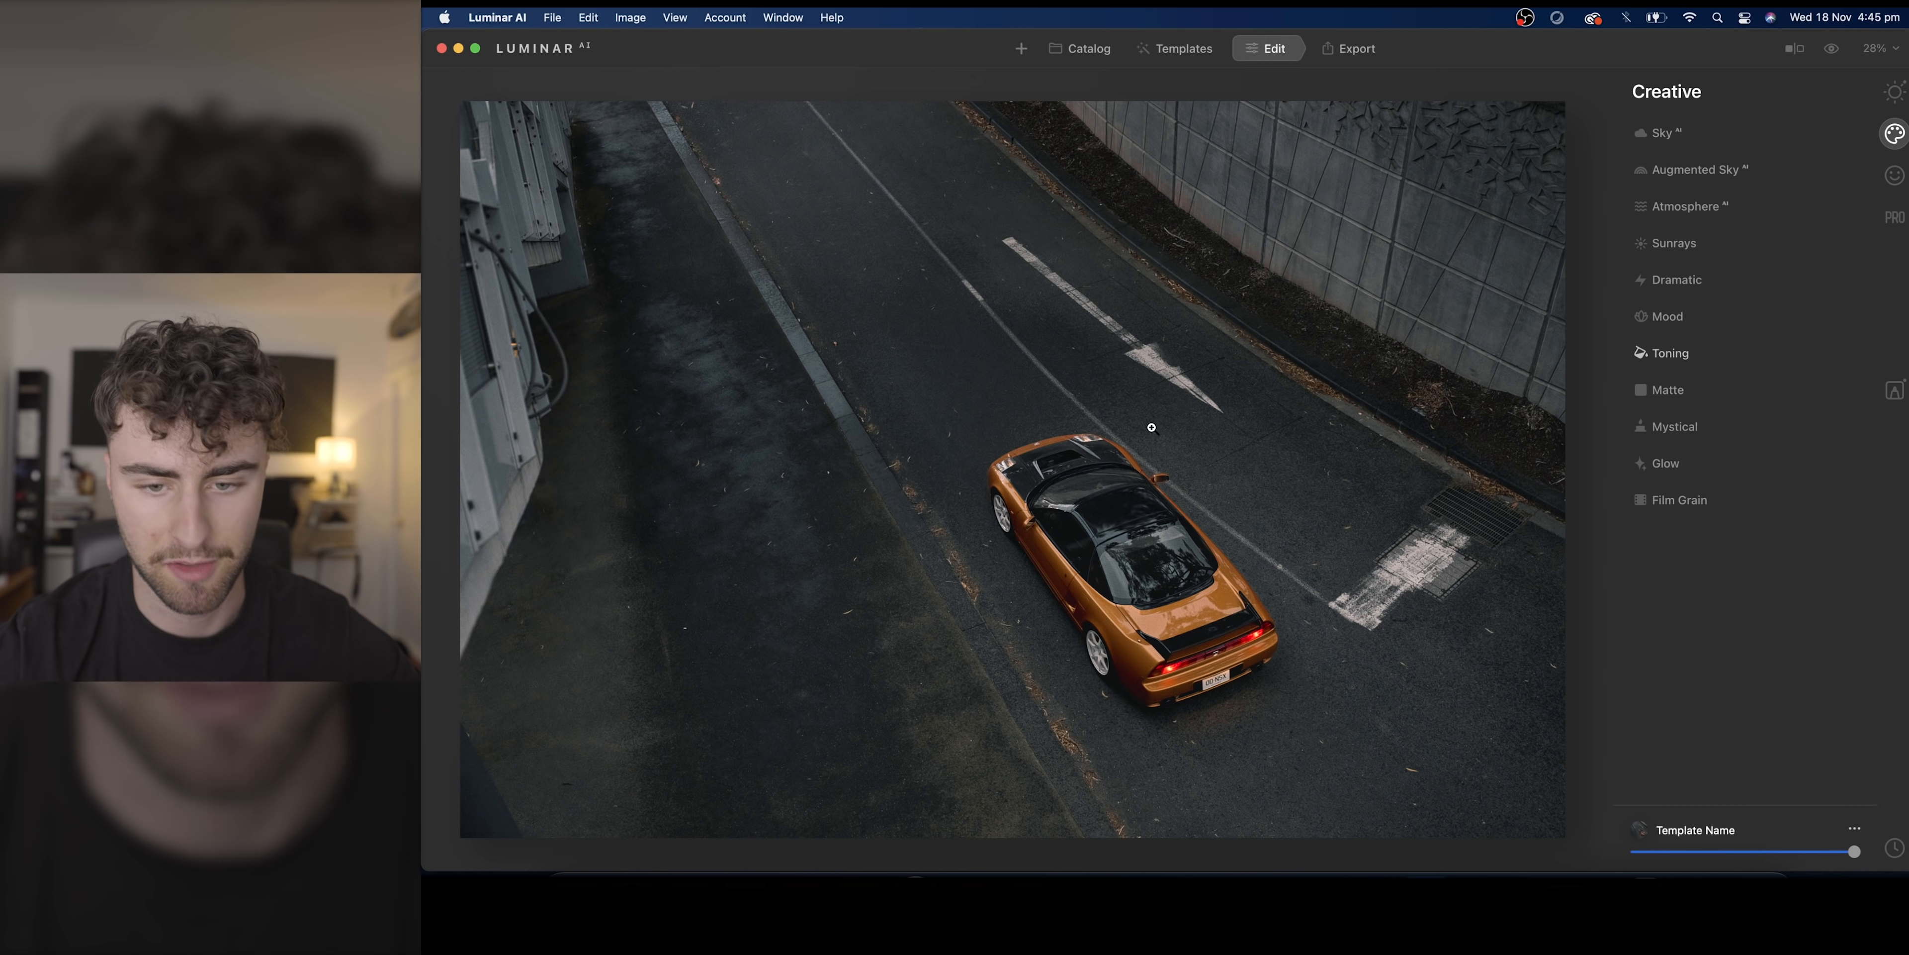
Step: In the Composition settings, give the car photo a custom crop aspect ratio of 2:1
click(1894, 92)
click(1730, 135)
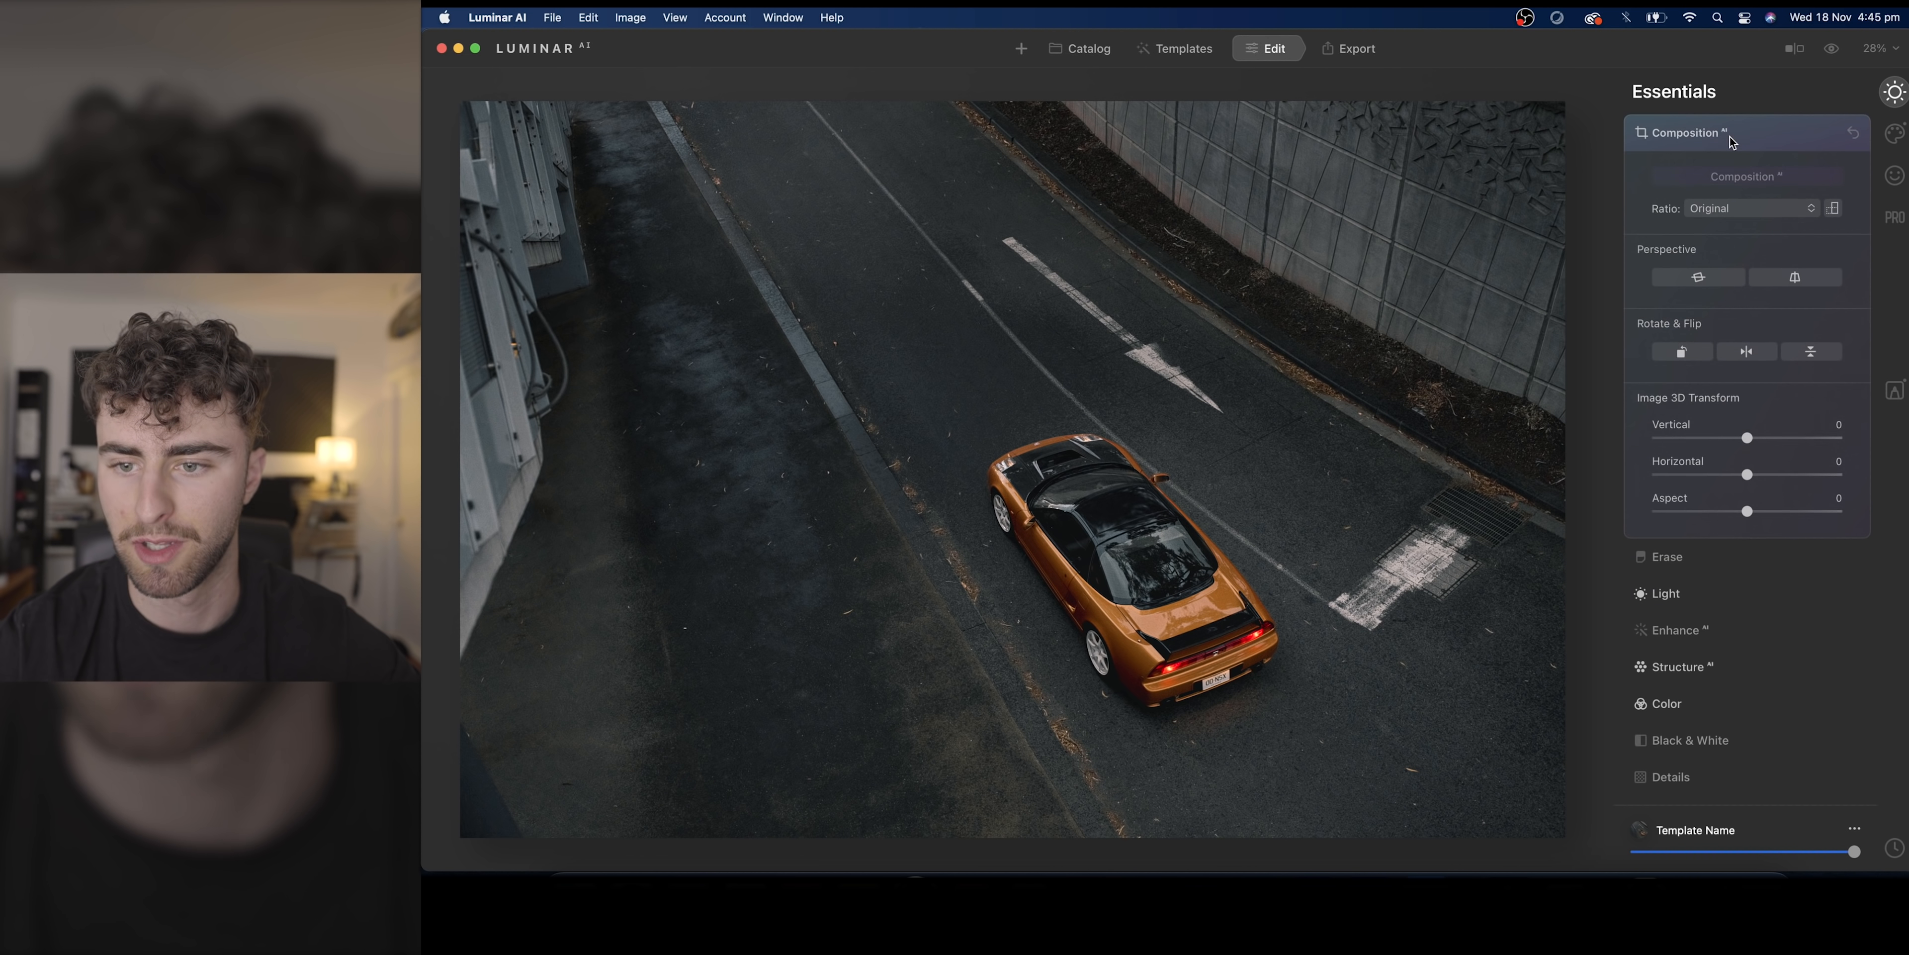
click(1730, 211)
click(1744, 513)
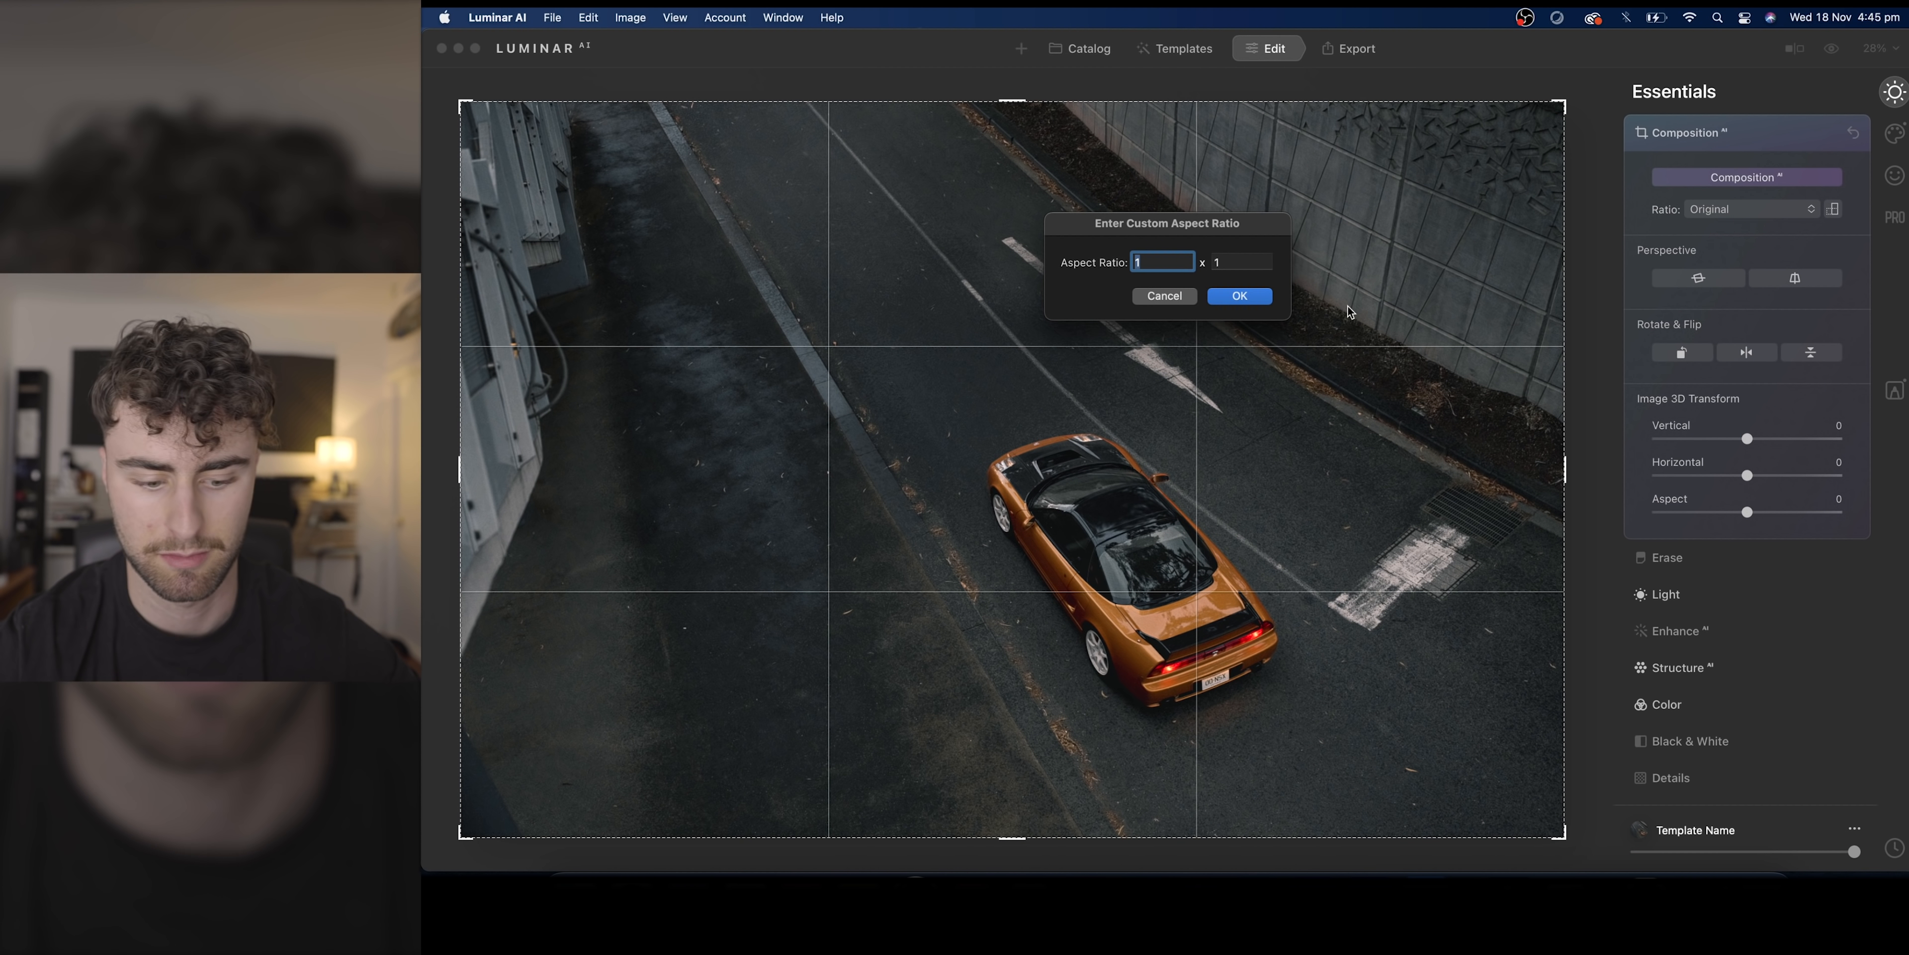
click(1229, 295)
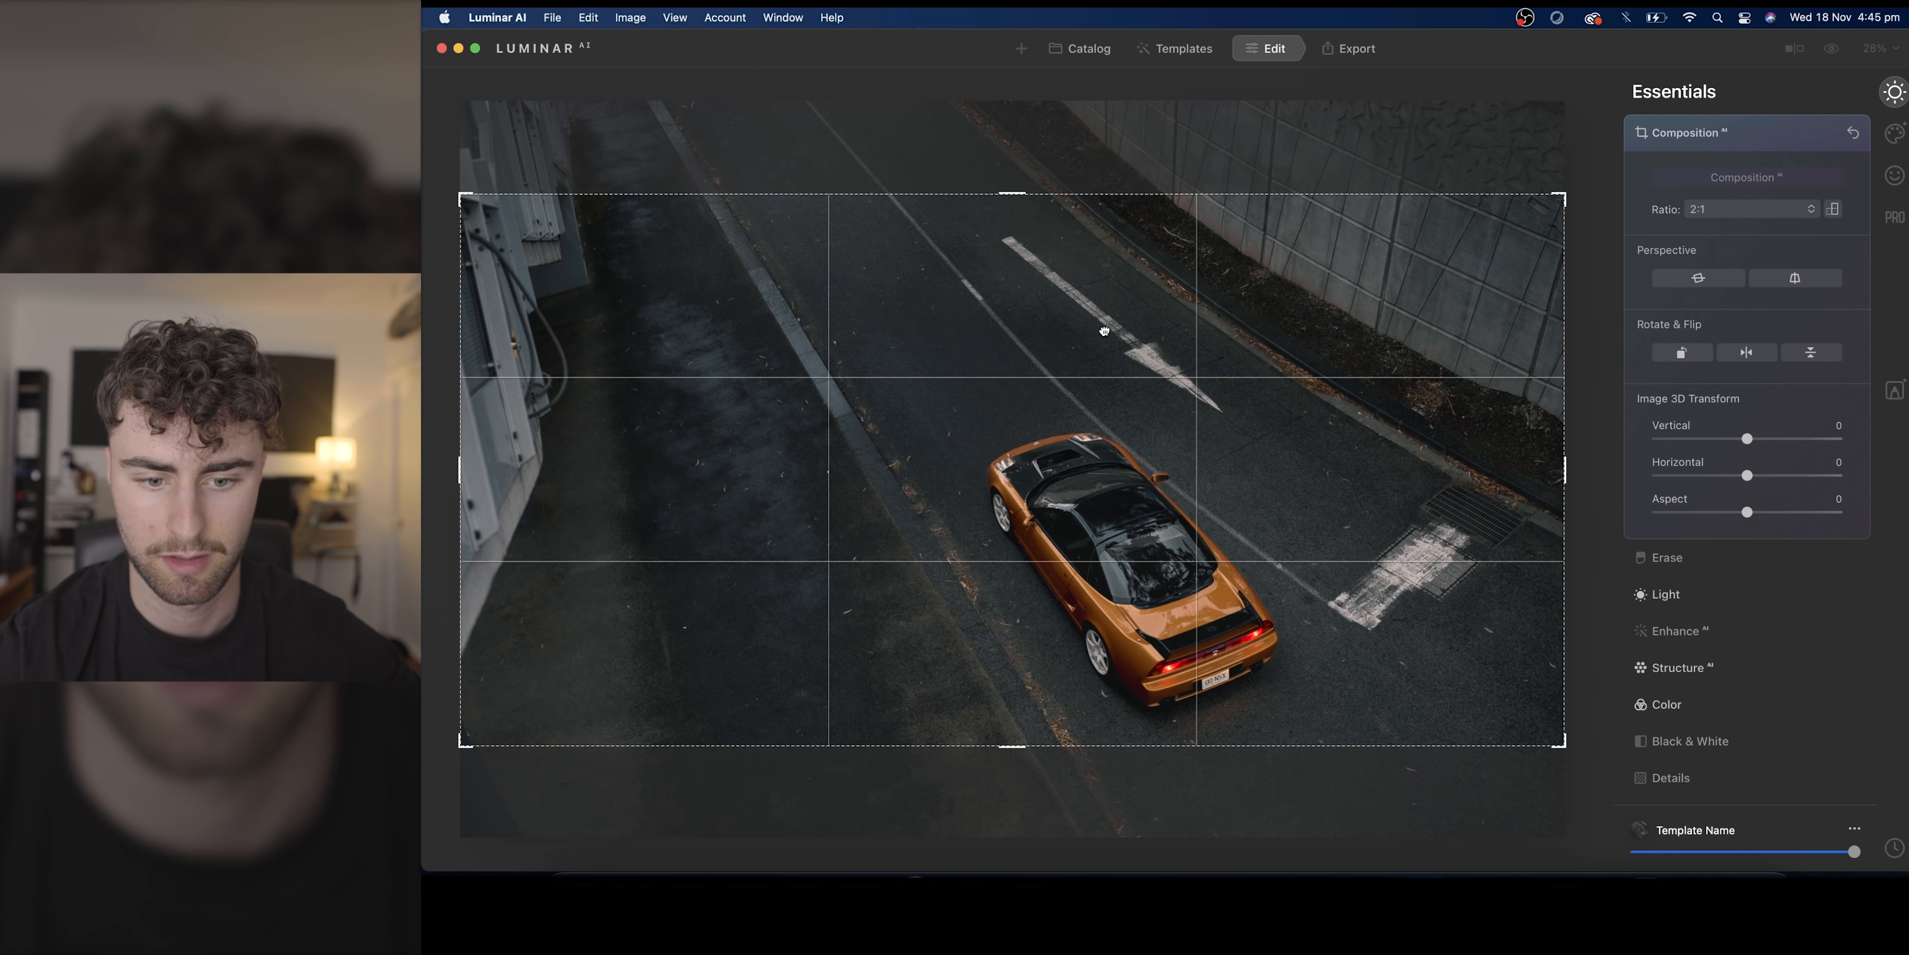
Step: Shift the photo slightly upward within the crop frame, apply the crop and preview the result full screen
drag(1105, 337, 1104, 290)
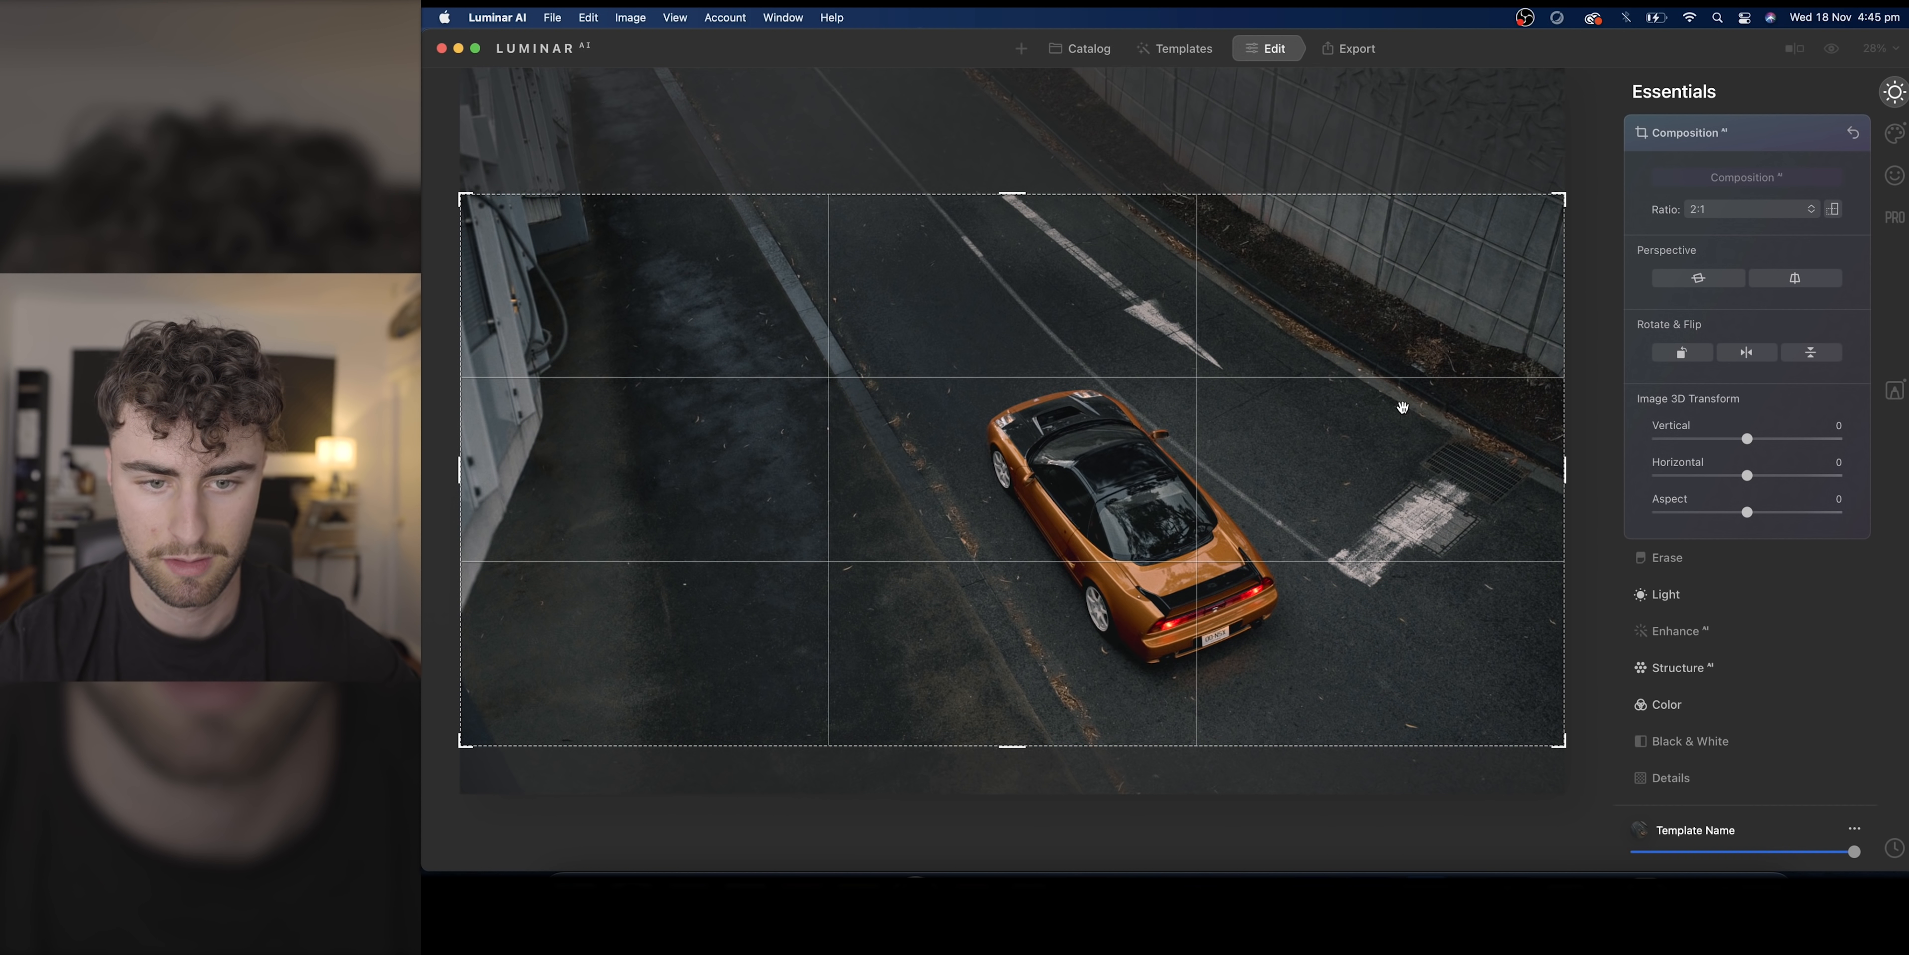
drag(1402, 408, 1402, 420)
key(Return)
key(f)
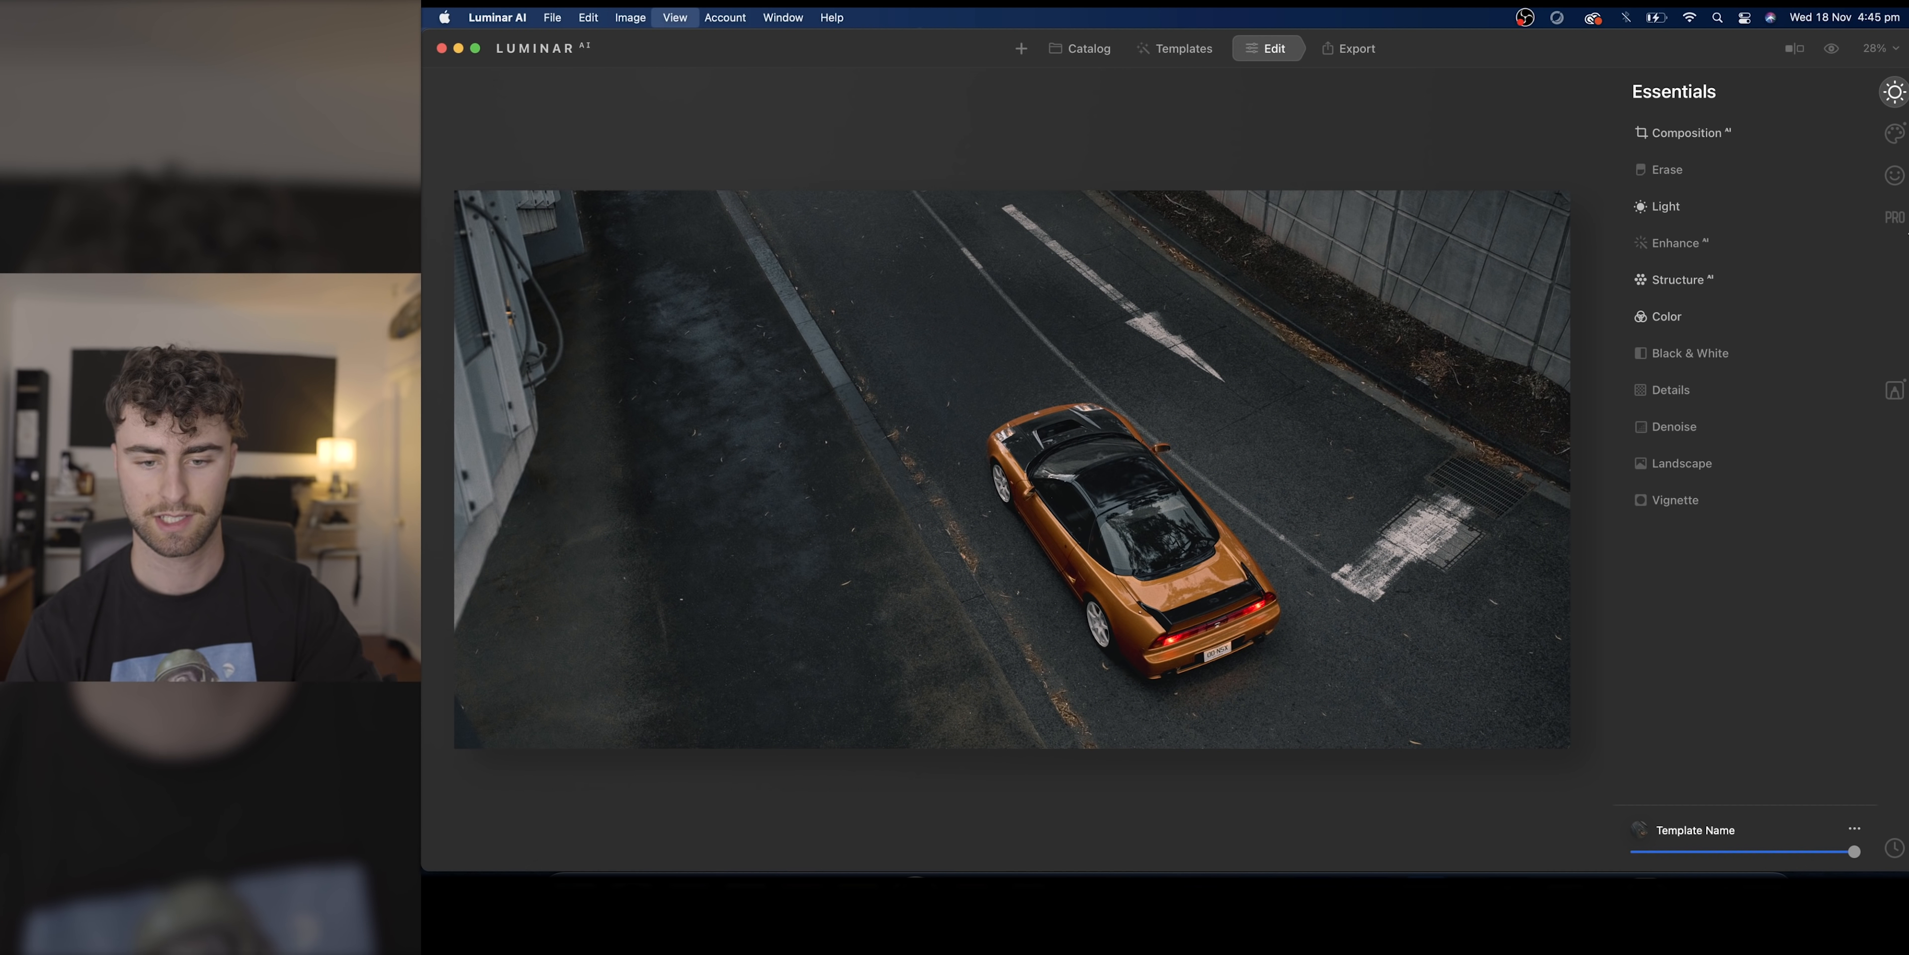